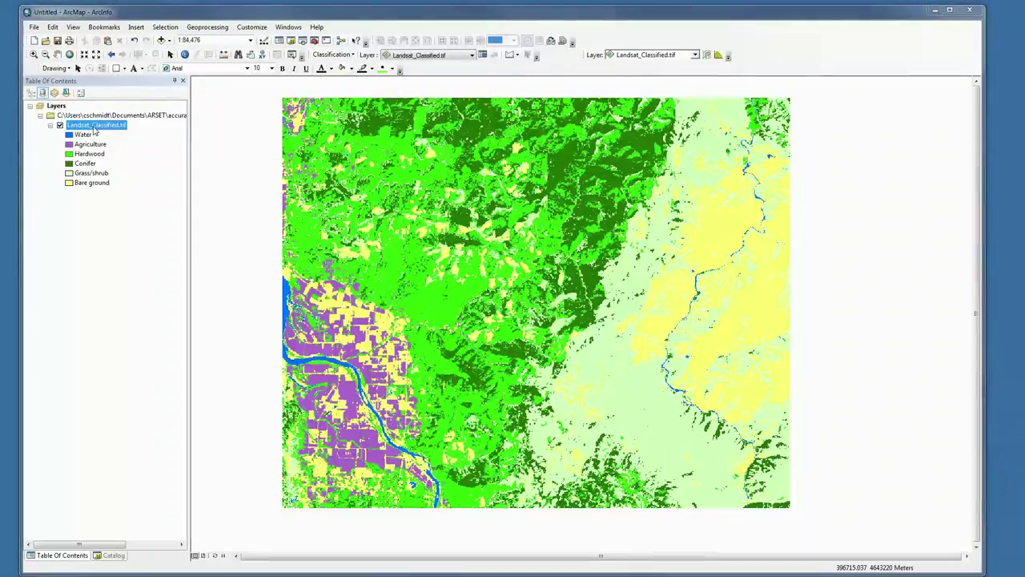
Open the attribute table of the Landsat_Classified.tif layer and check the pixel count of each class value.
right_click(95, 128)
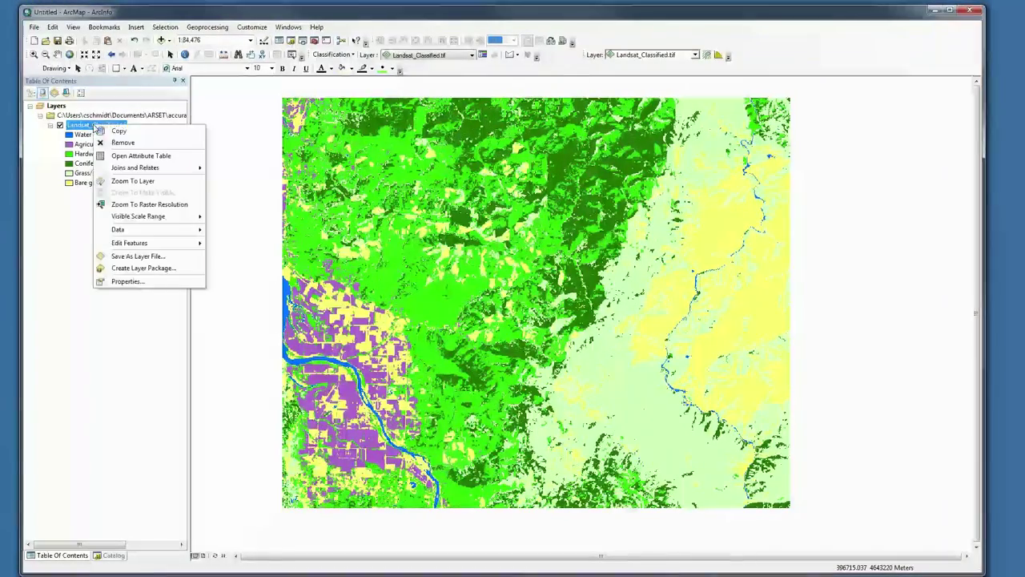
left_click(200, 360)
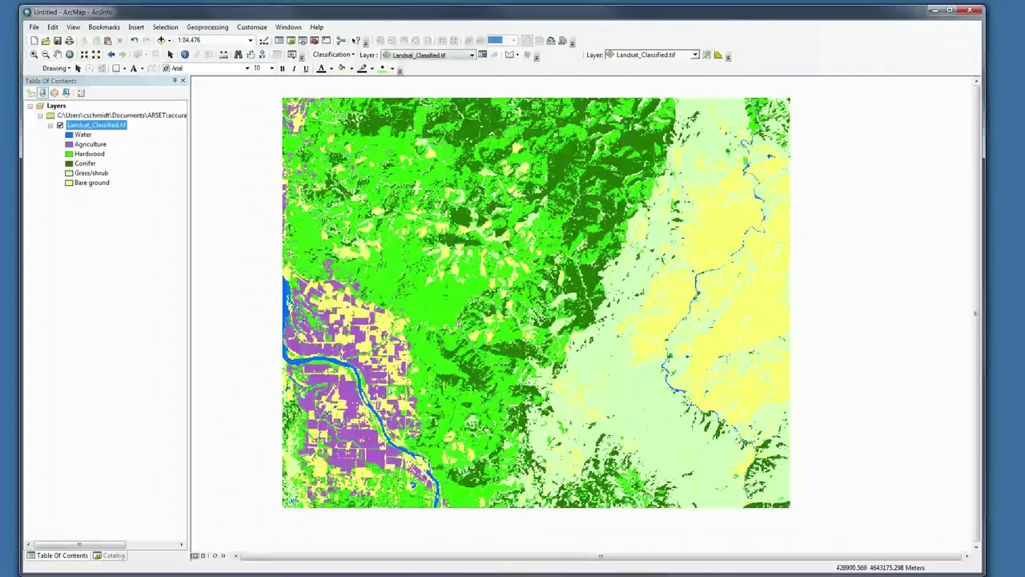
left_click_drag(985, 152, 486, 135)
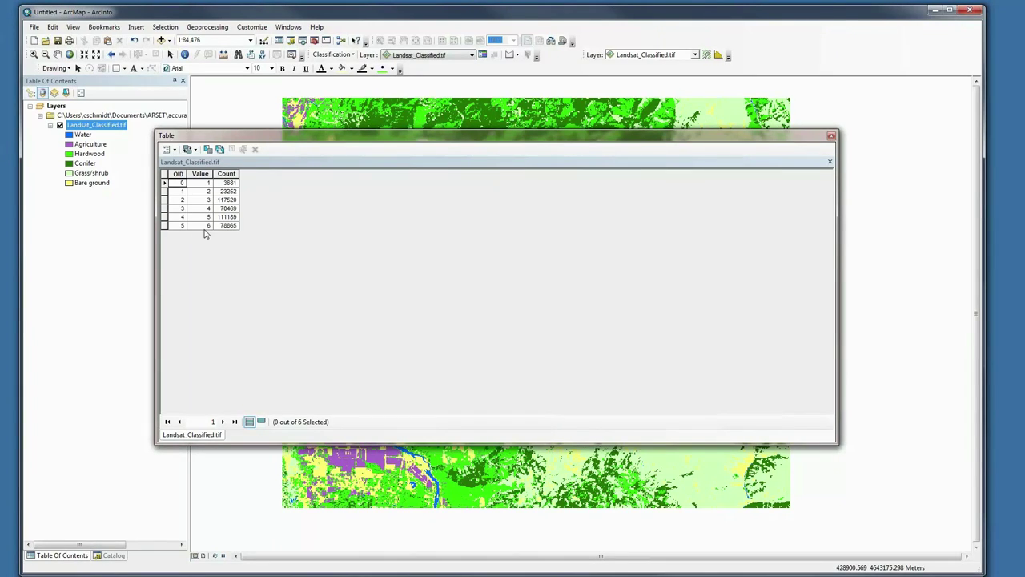
left_click(230, 184)
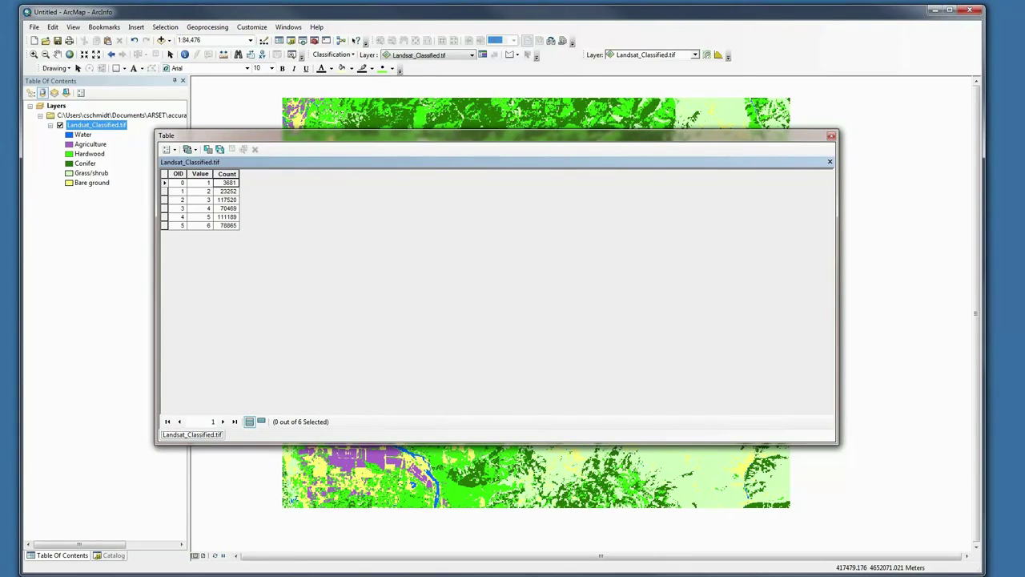
Switch to the Exercise2_Error_Matrix_Template_final workbook in Excel and move its window fully into view.
key("alt+Tab")
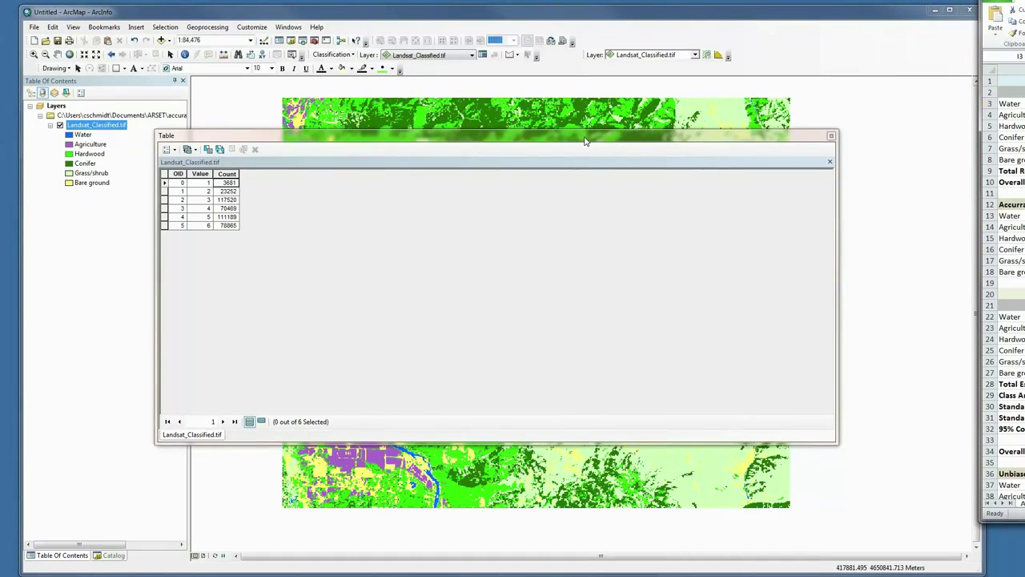
left_click_drag(585, 149, 871, 222)
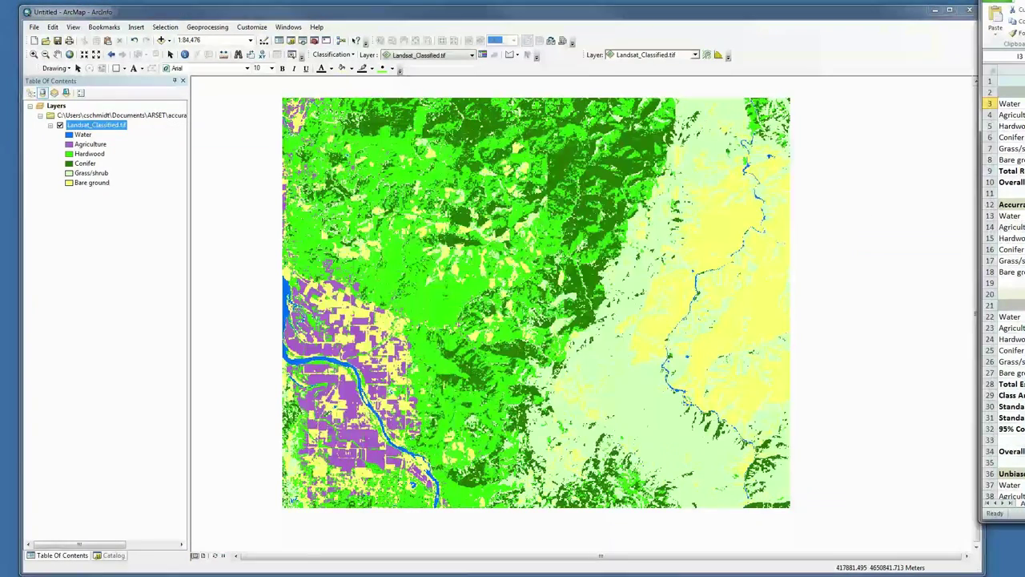
left_click_drag(1024, 9, 769, 21)
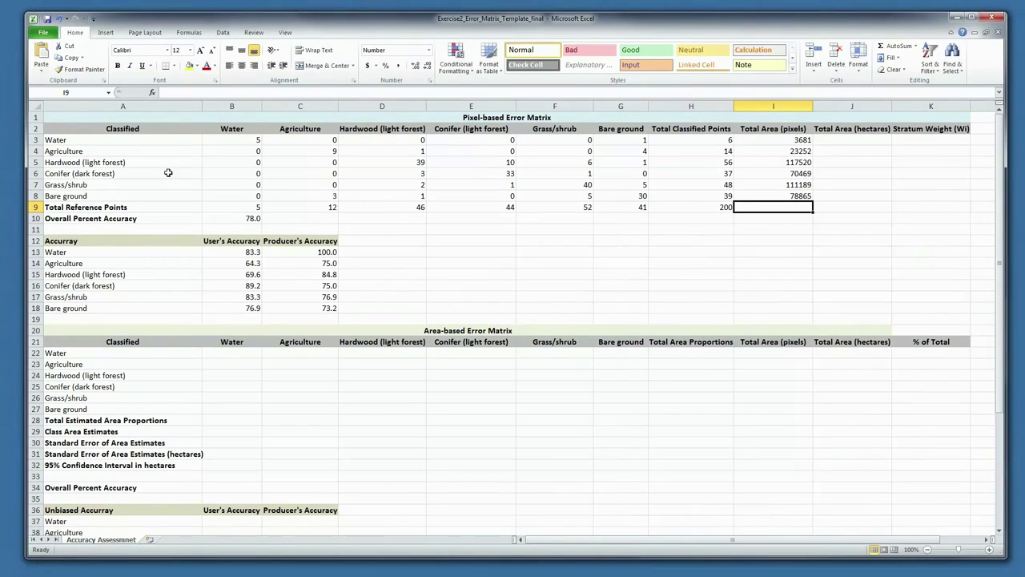
left_click_drag(780, 25, 769, 22)
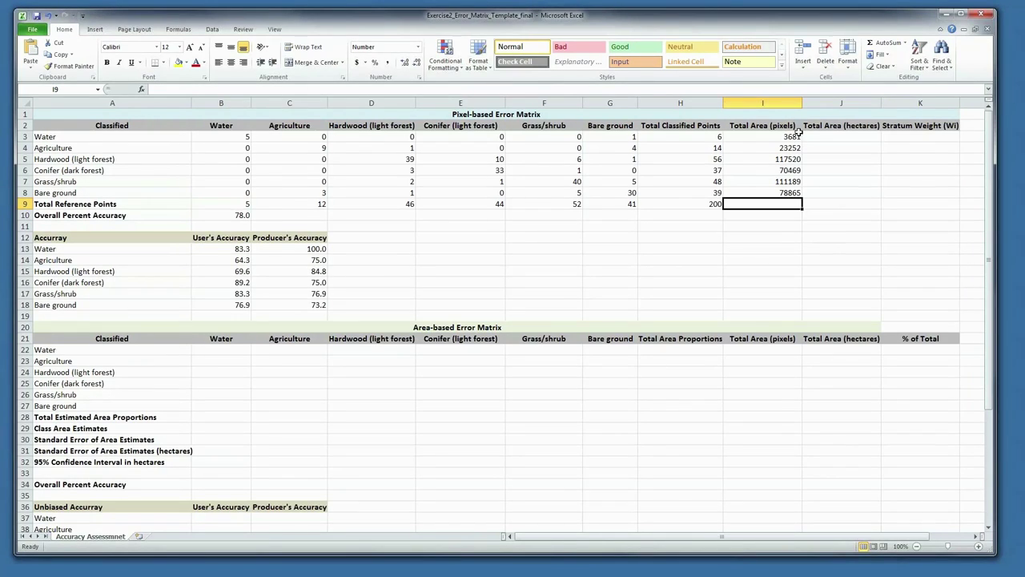
Total the class pixel counts I3:I8 in cell I9 of the Total Area (pixels) column with AutoSum.
left_click_drag(799, 136, 799, 192)
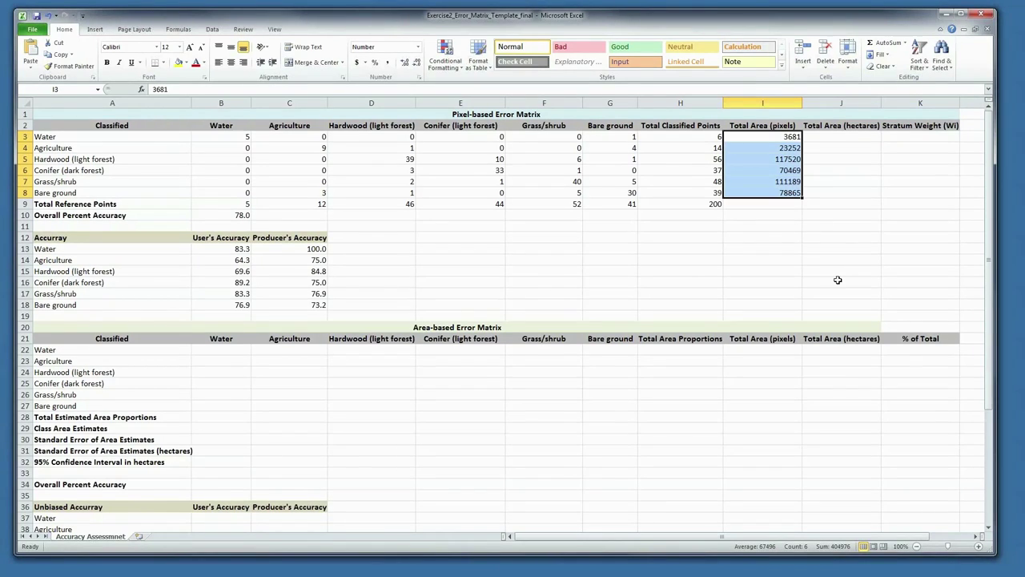
left_click(793, 205)
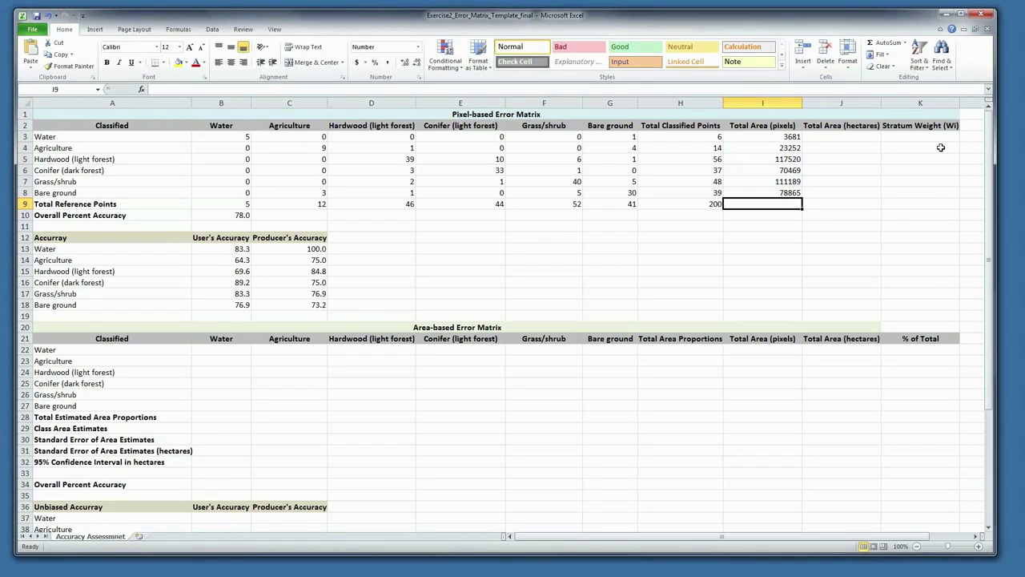
left_click(884, 48)
key("Return")
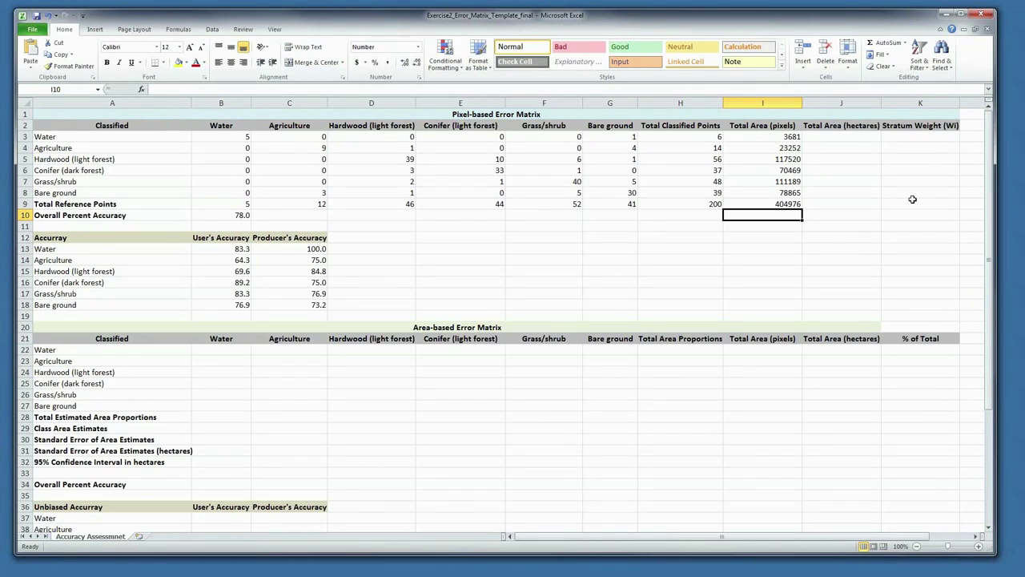
Convert the pixel counts to hectares by entering =(I3*900)/10000 in J3 and filling it down through J8.
left_click(807, 137)
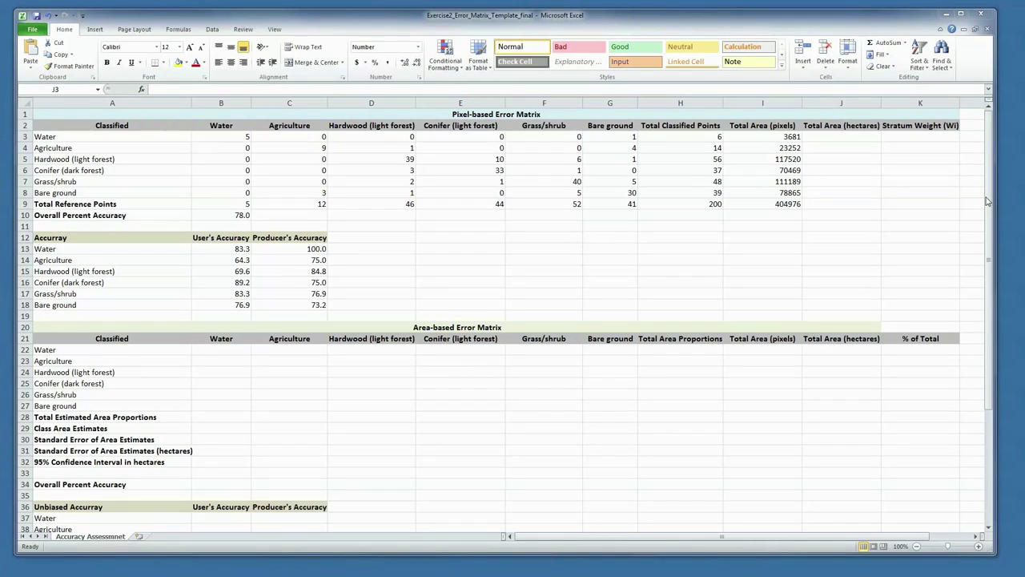
left_click(866, 137)
left_click(864, 137)
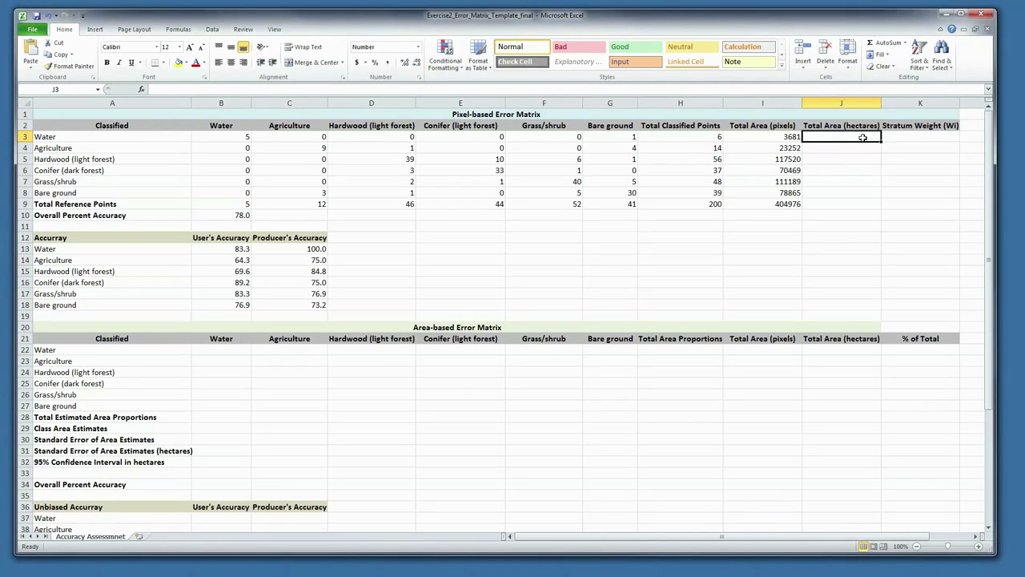
right_click(157, 89)
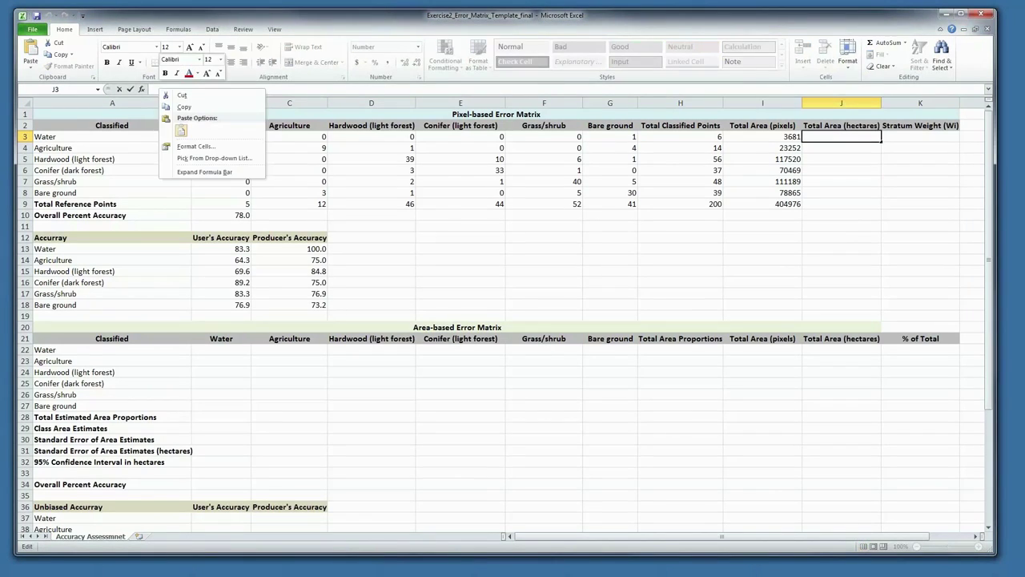
left_click(181, 130)
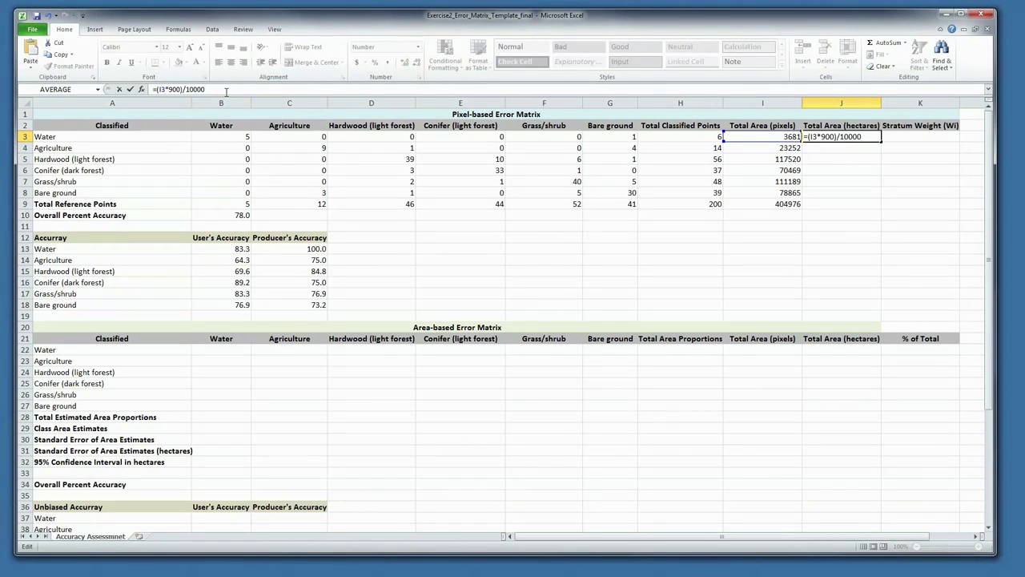
key("Return")
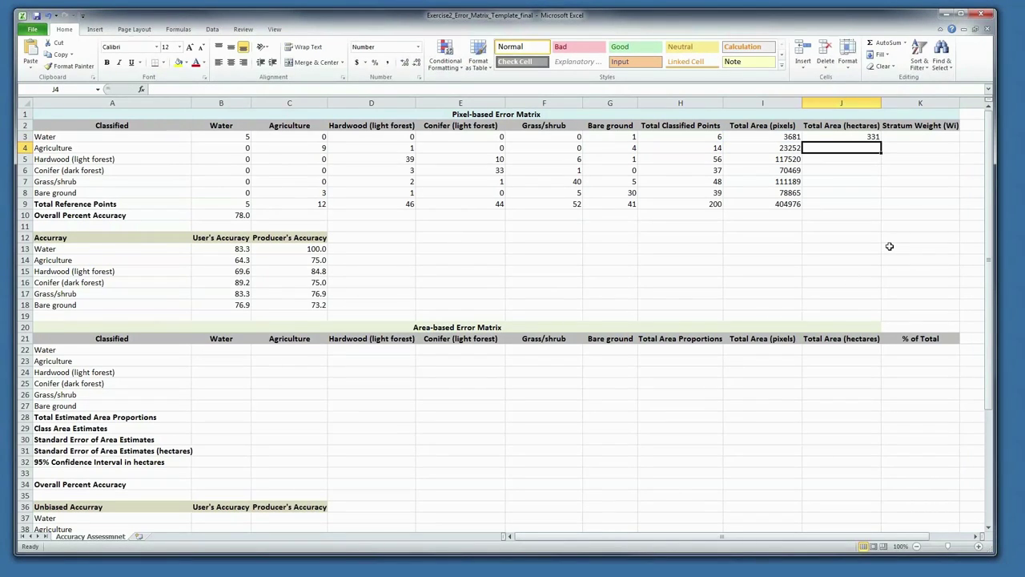
left_click(875, 134)
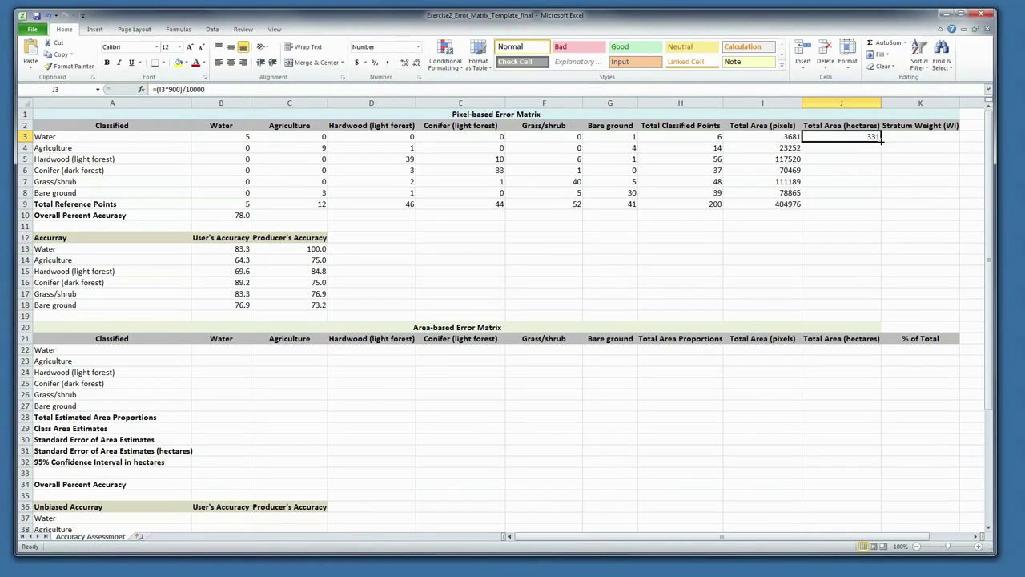
left_click_drag(880, 140, 877, 196)
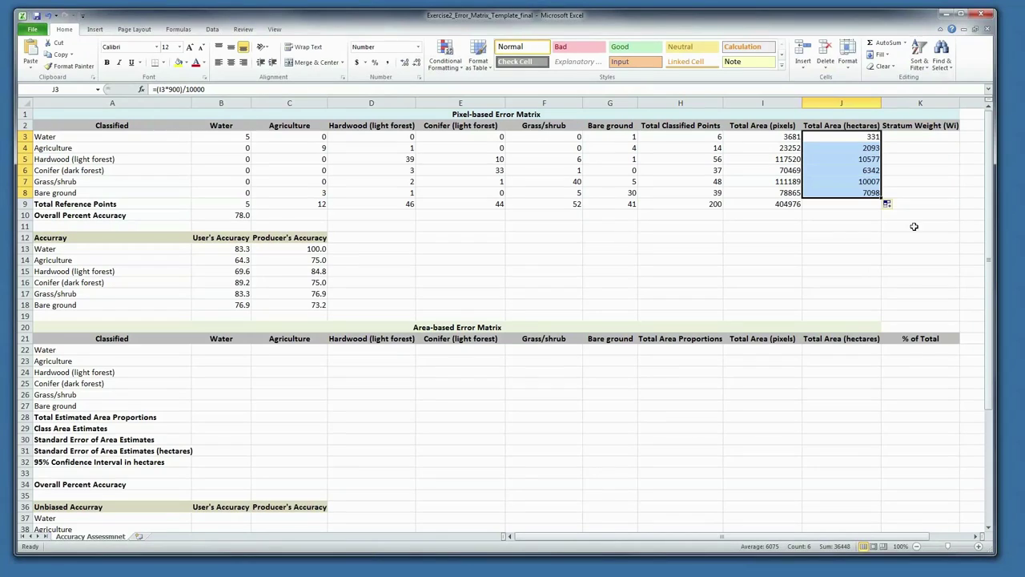
Total the class areas in hectares in J9 with =SUM(J3:J8).
left_click(862, 205)
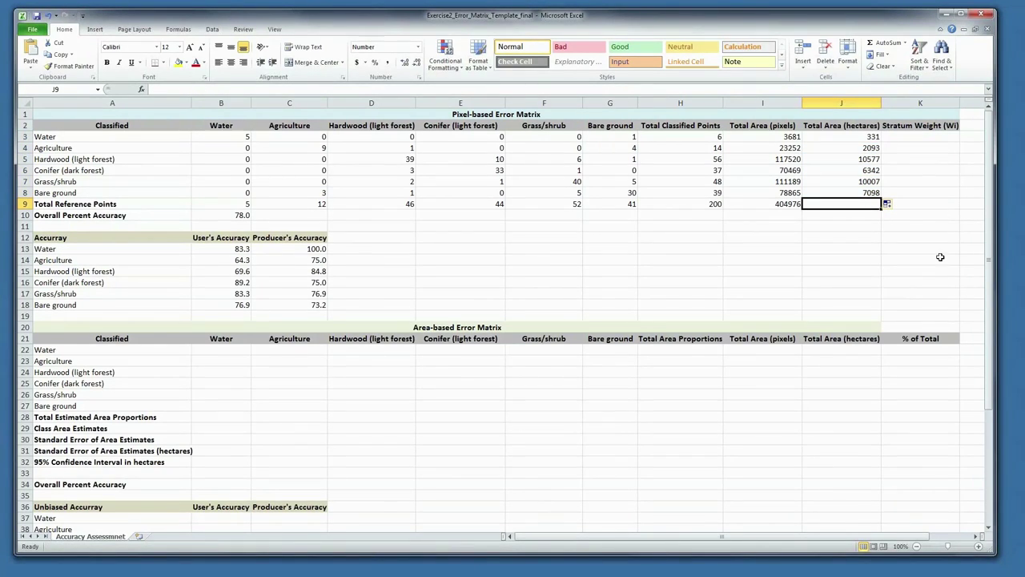
left_click(884, 44)
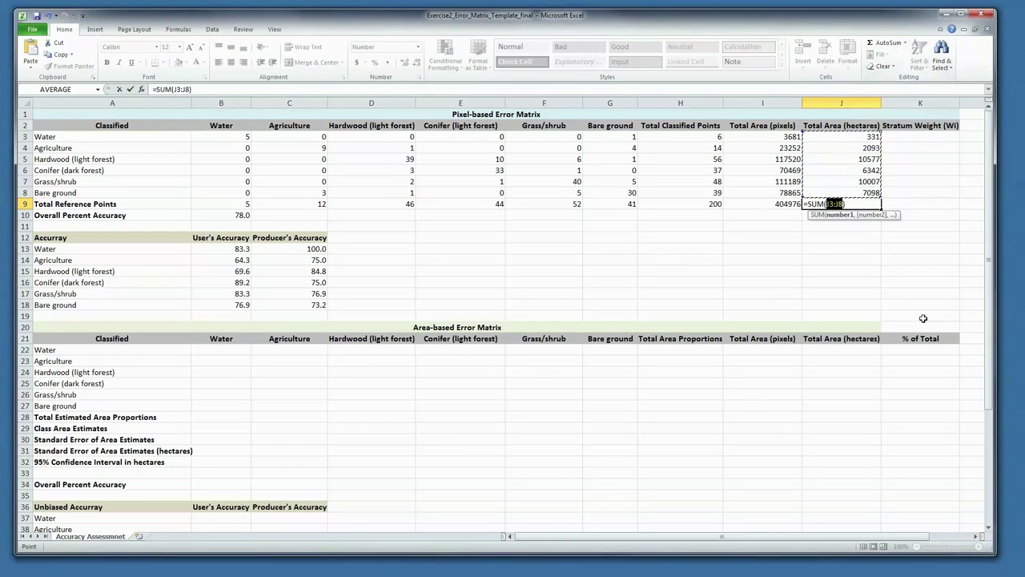
key("Return")
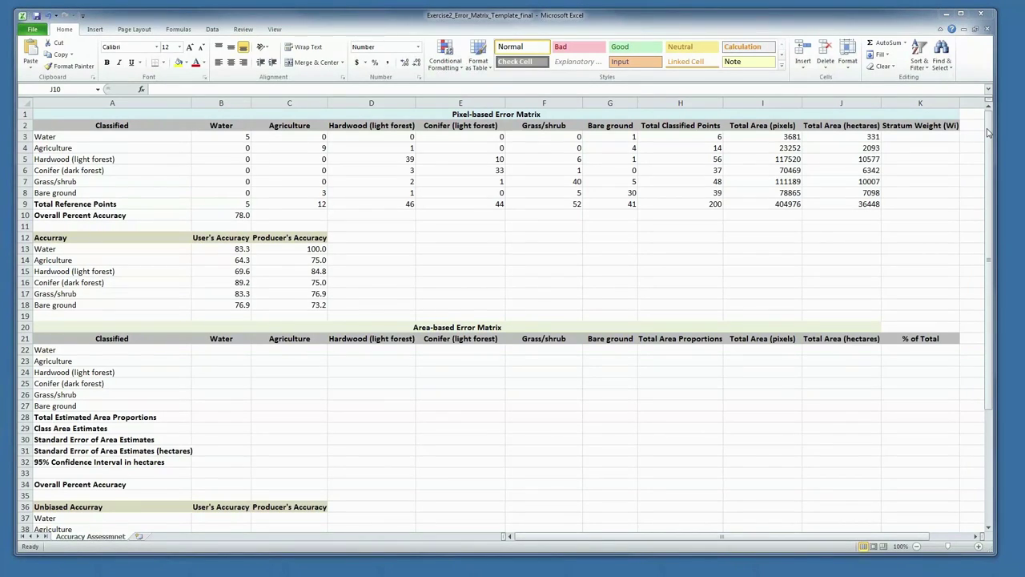
Calculate the stratum weights by entering =J3/$J$9 in K3 and filling it down through K8.
left_click(920, 136)
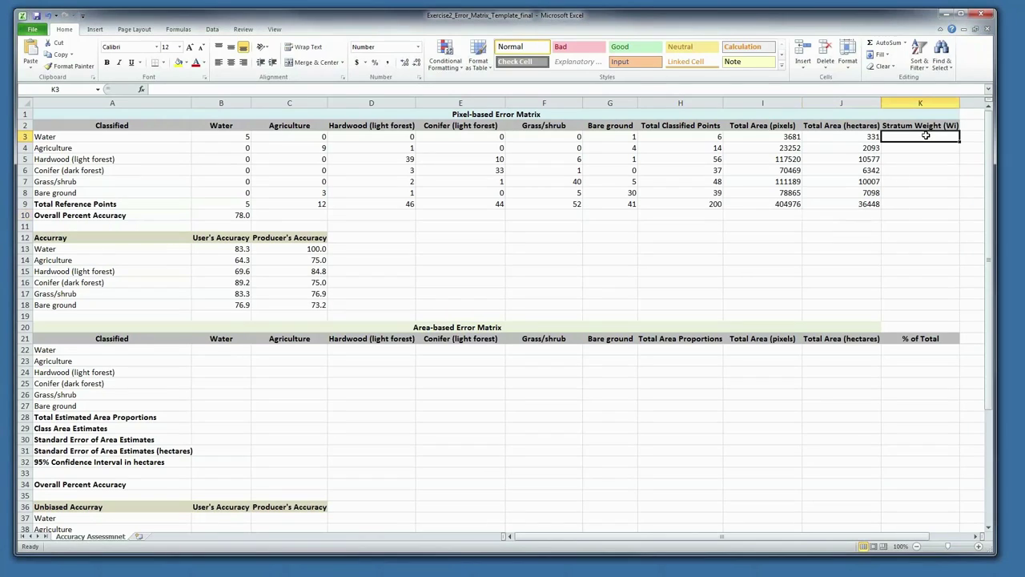
left_click(155, 89)
type("=J3/$J$9")
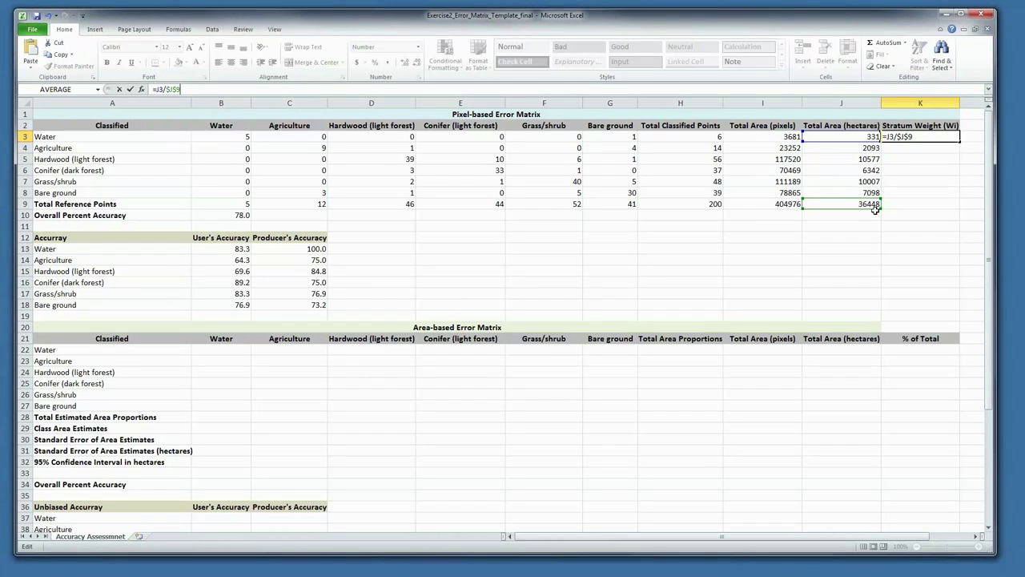
key("Return")
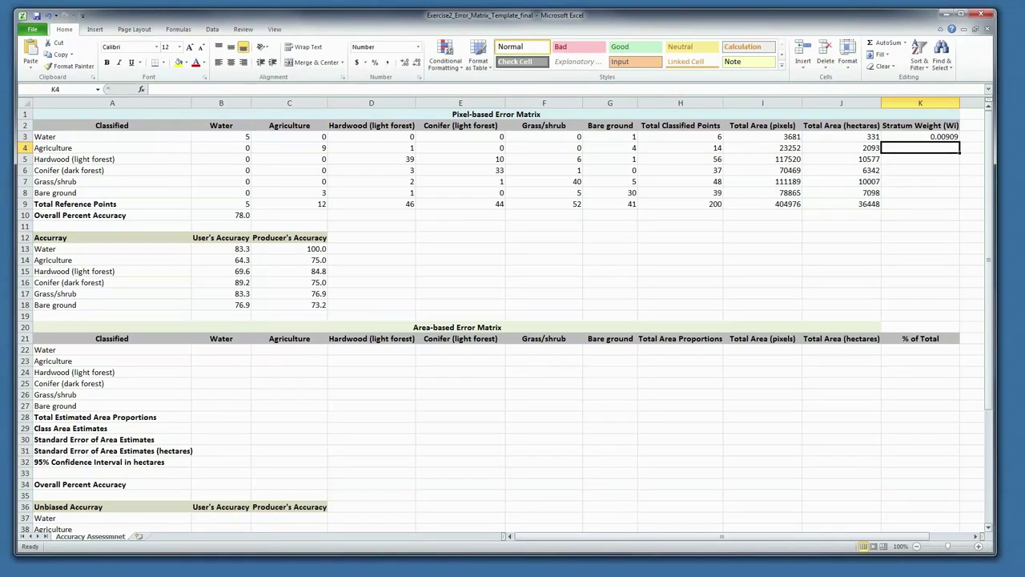
left_click(952, 136)
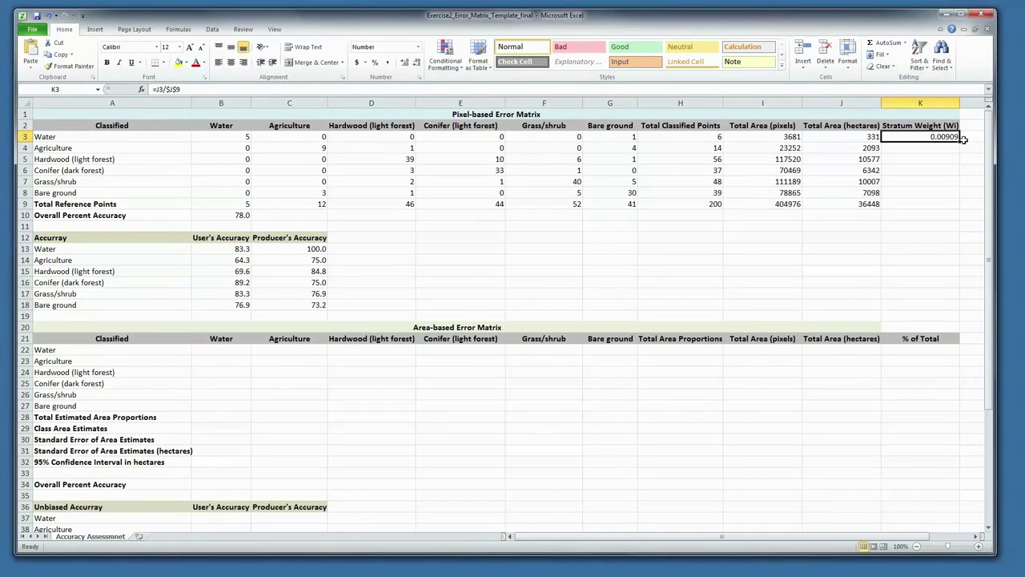
left_click_drag(959, 141, 957, 197)
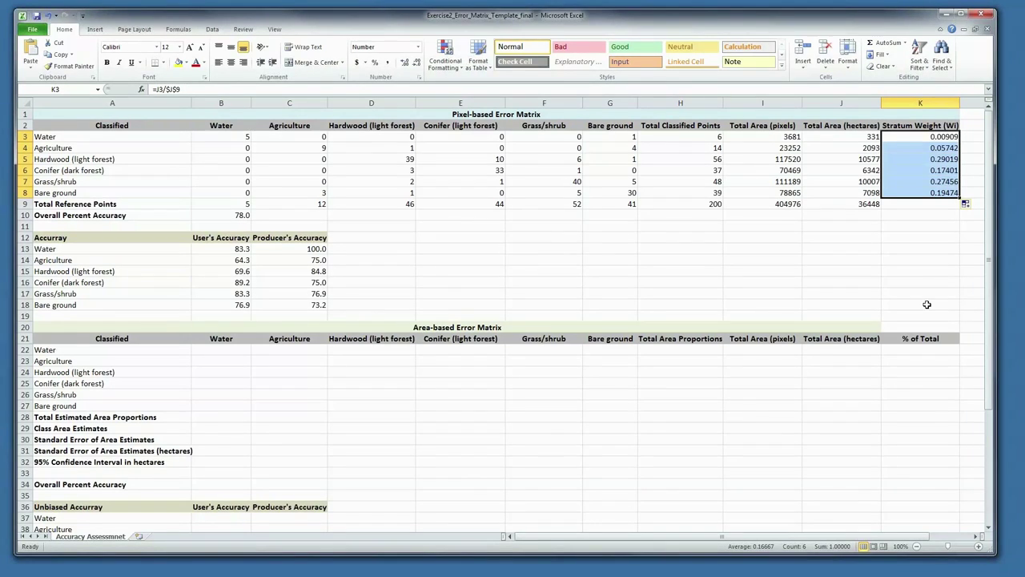
Sum the stratum weights in K9 with =SUM(K3:K8).
left_click(941, 205)
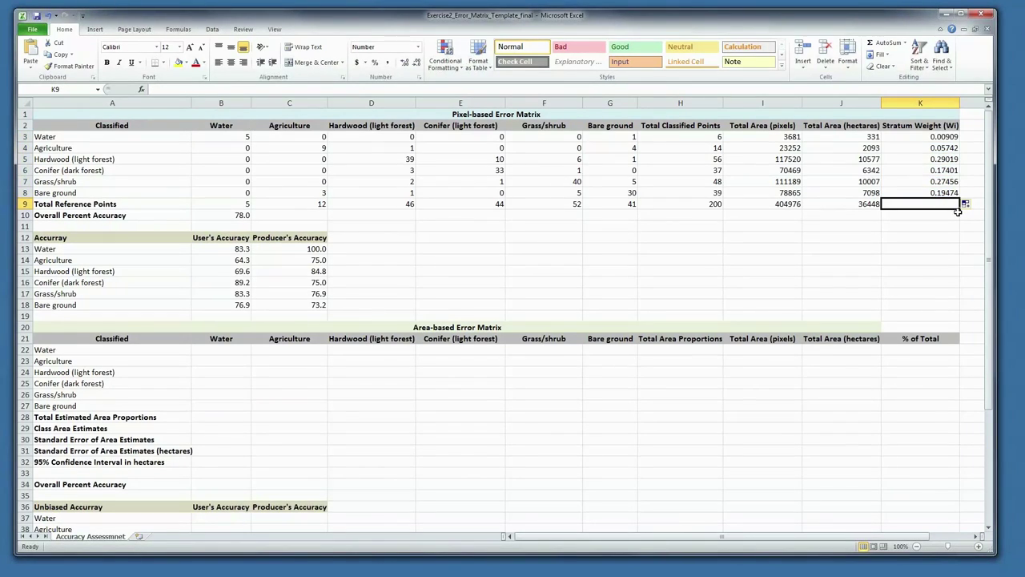
left_click(887, 46)
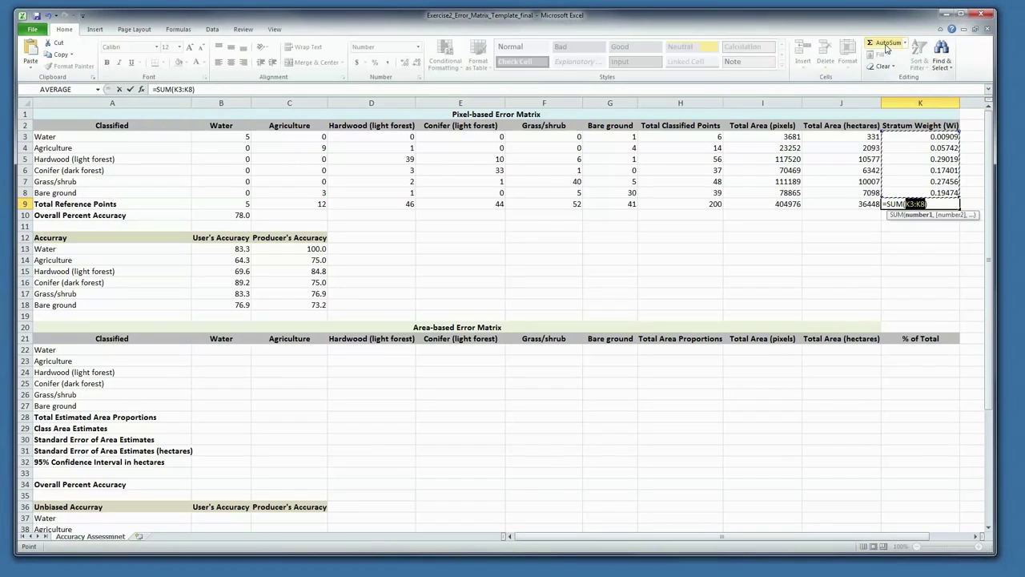
key("Return")
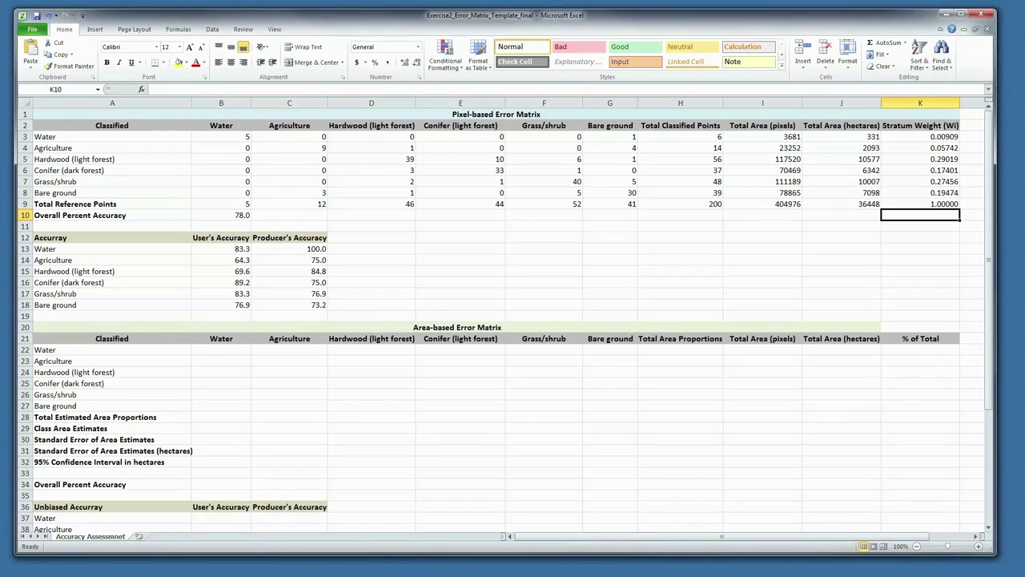
Calculate the Water row of the area-based error matrix with =$K$3*(B3/$H$3) in B22, filled across through G22.
left_click(229, 350)
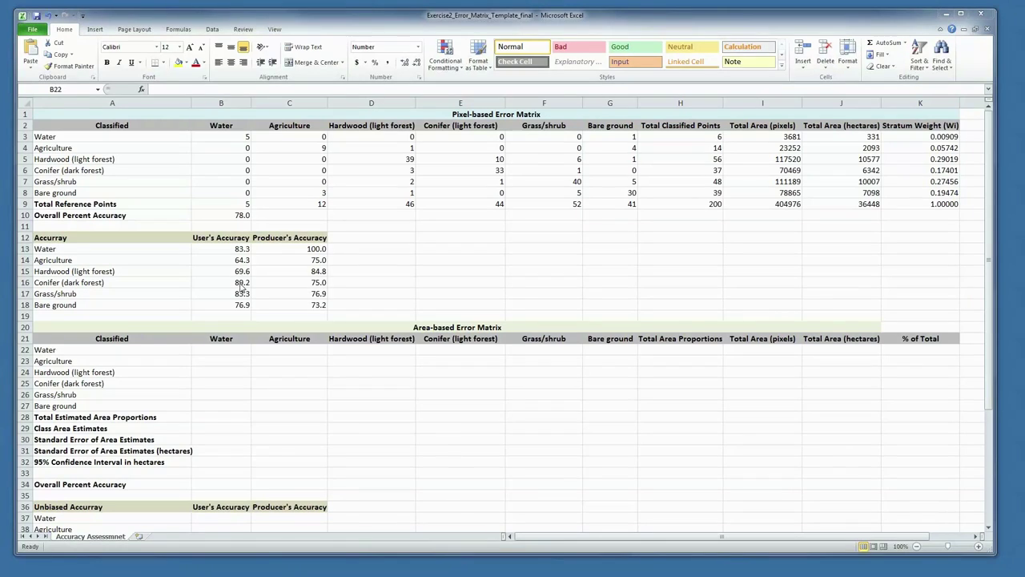
left_click(221, 350)
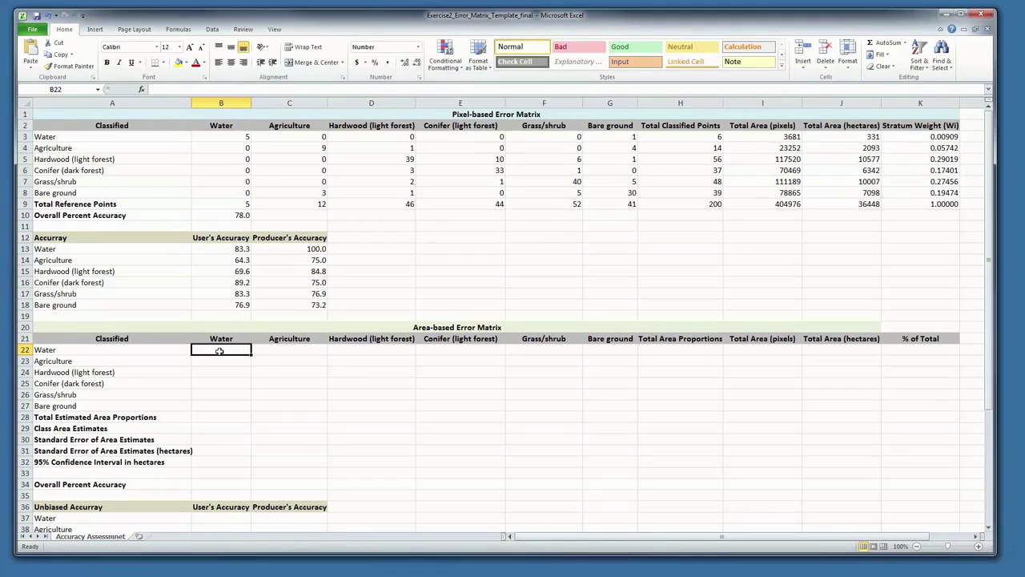
right_click(162, 89)
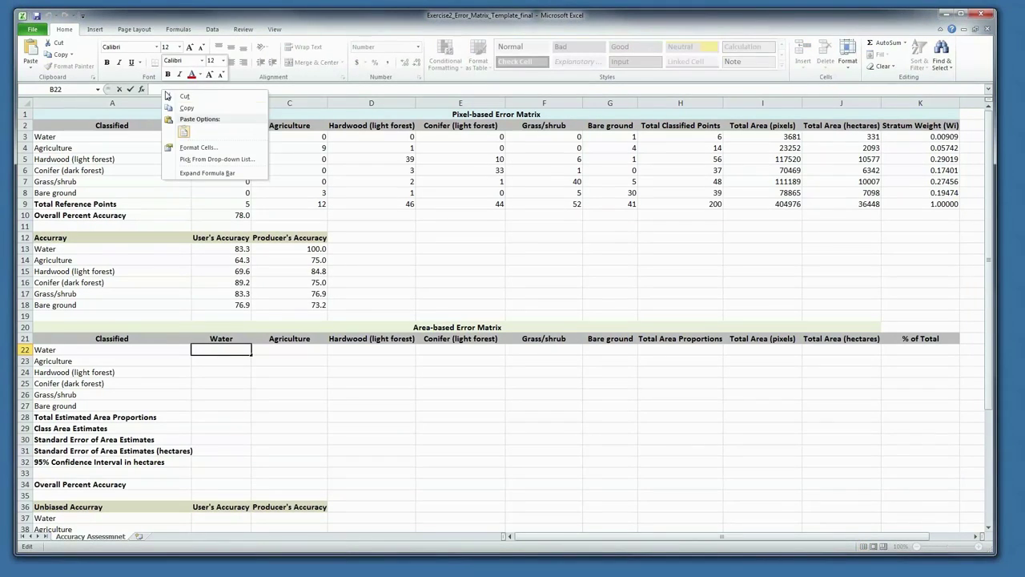
left_click(185, 133)
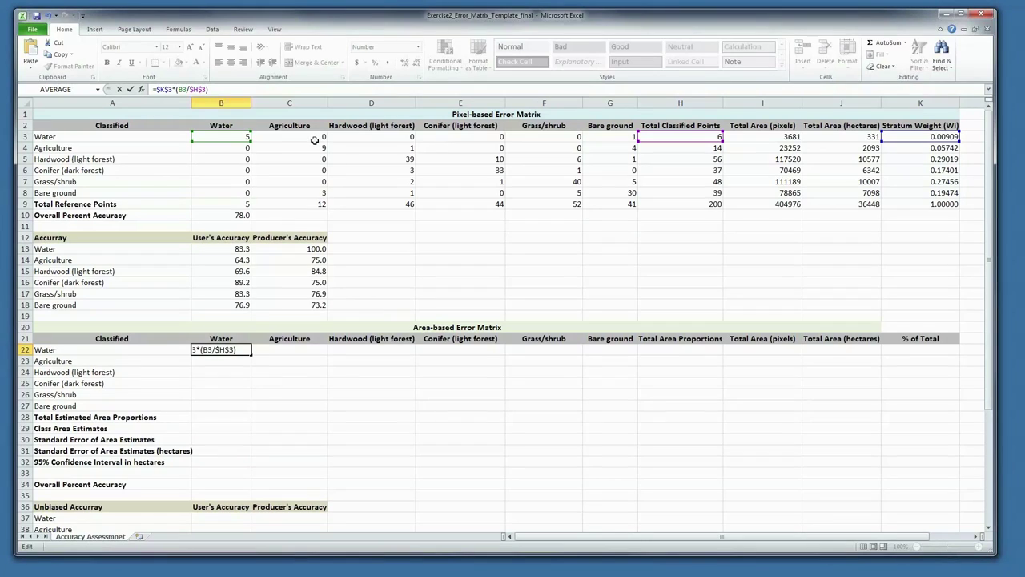
key("Return")
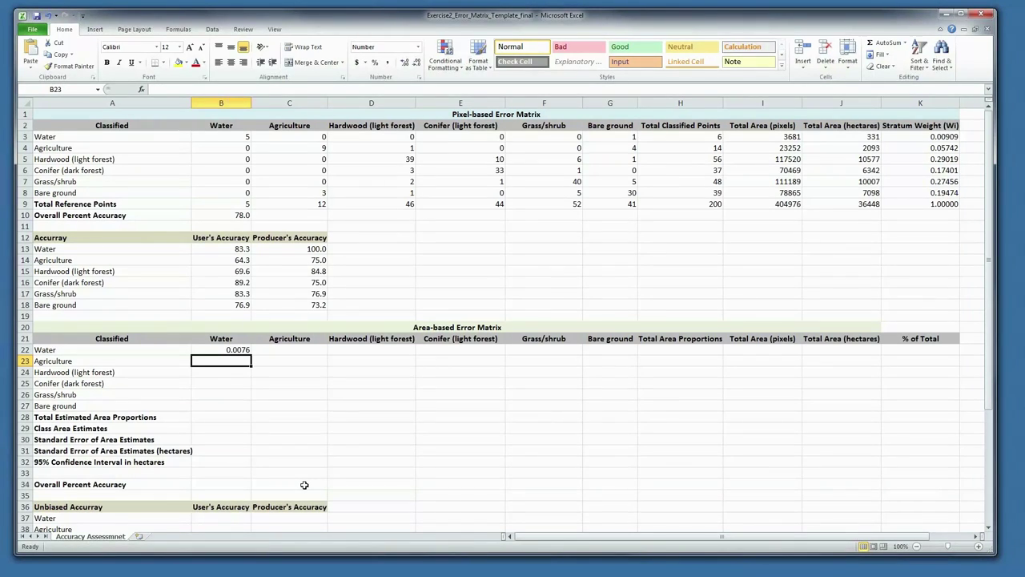
left_click(234, 349)
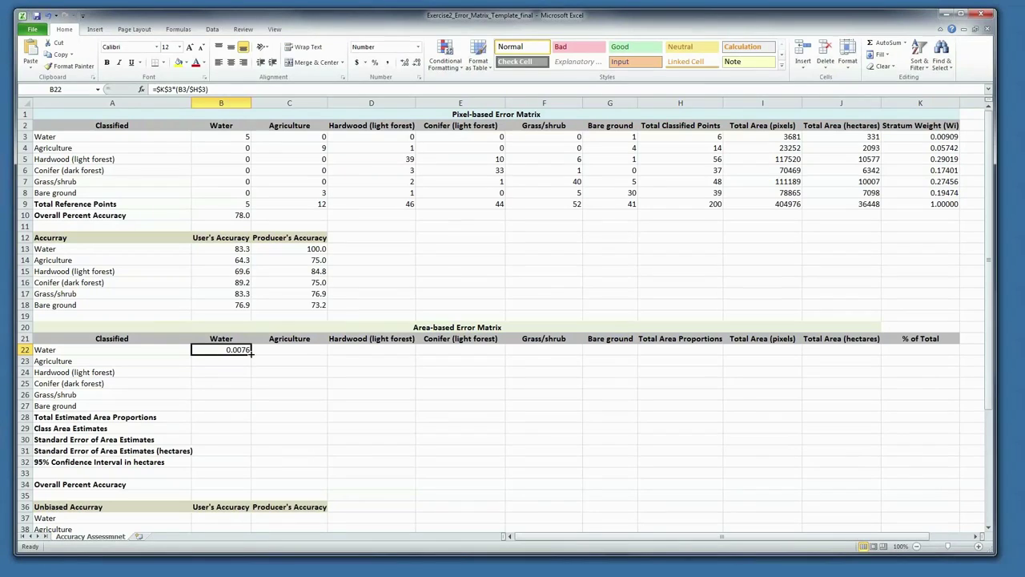
left_click_drag(252, 352, 529, 350)
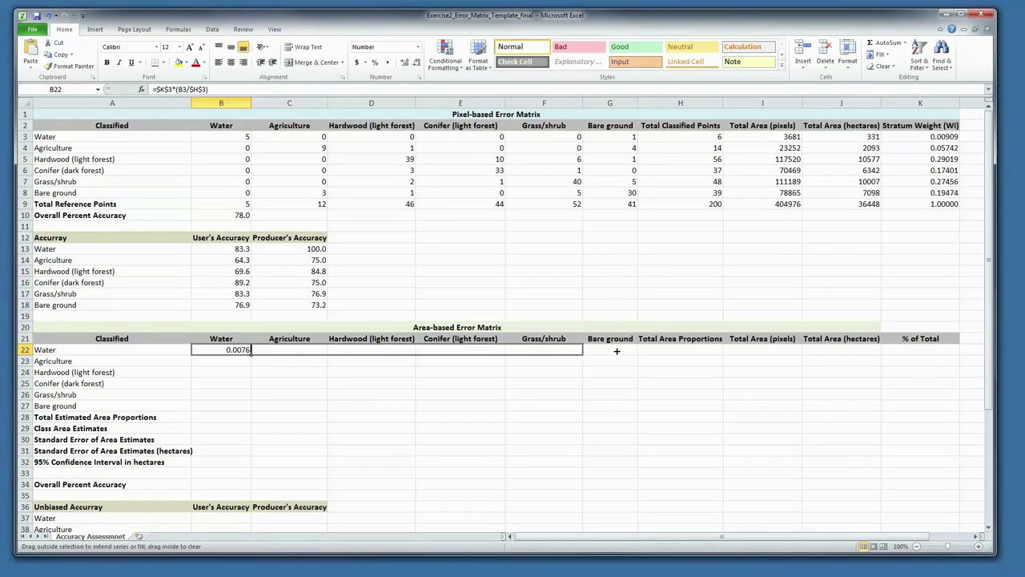
left_click_drag(616, 350, 619, 351)
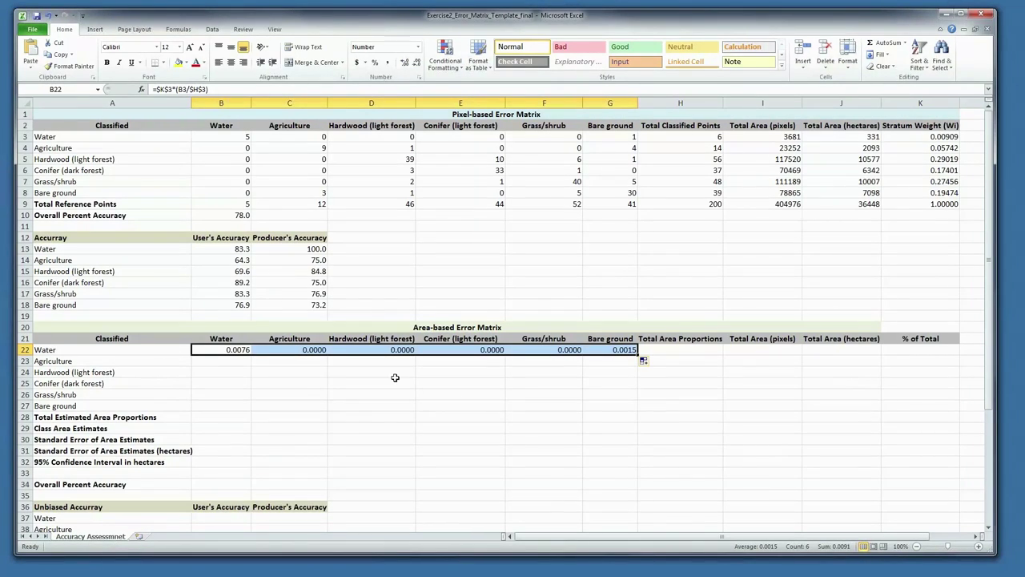
Calculate the Agriculture row's area proportions by entering =$K$4*(B4/$H$4) in B23 and filling it across through G23.
left_click(232, 361)
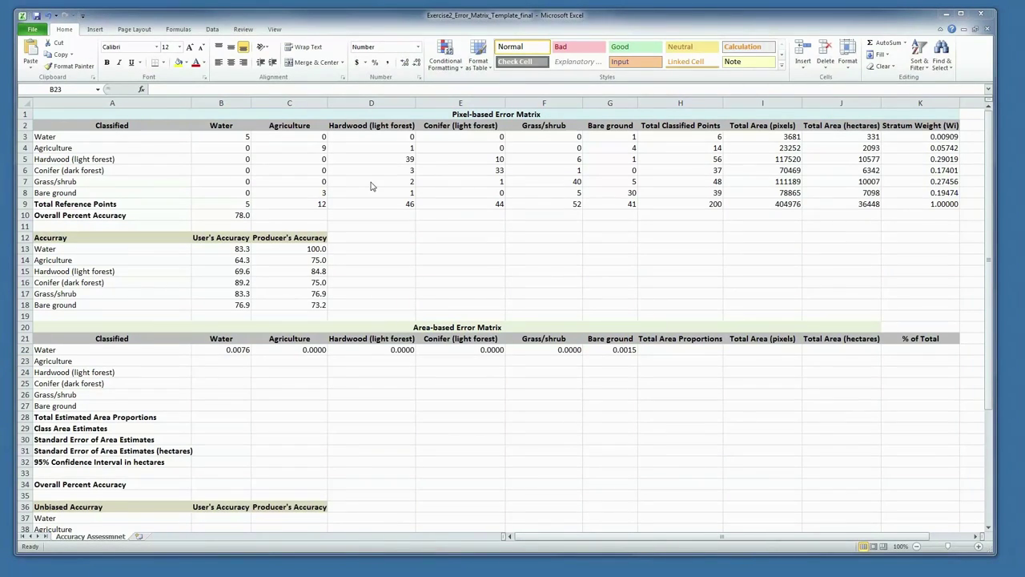
left_click(240, 362)
left_click(164, 89)
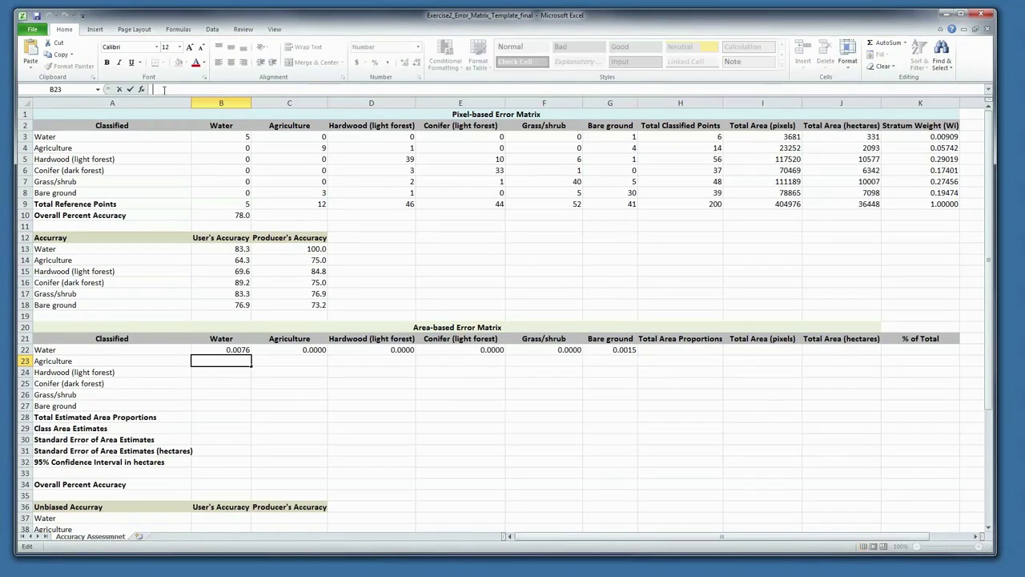
right_click(164, 89)
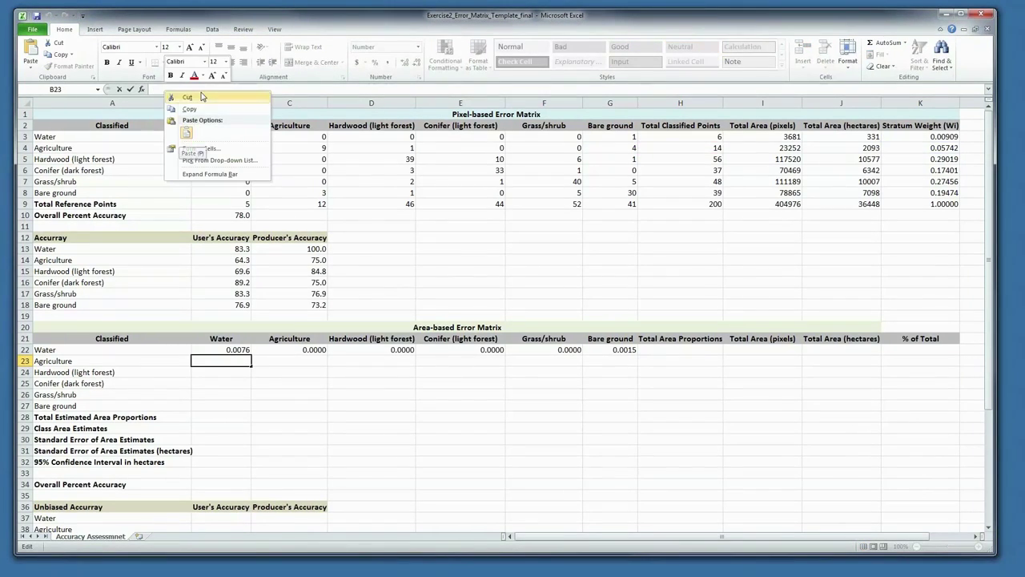
left_click(186, 133)
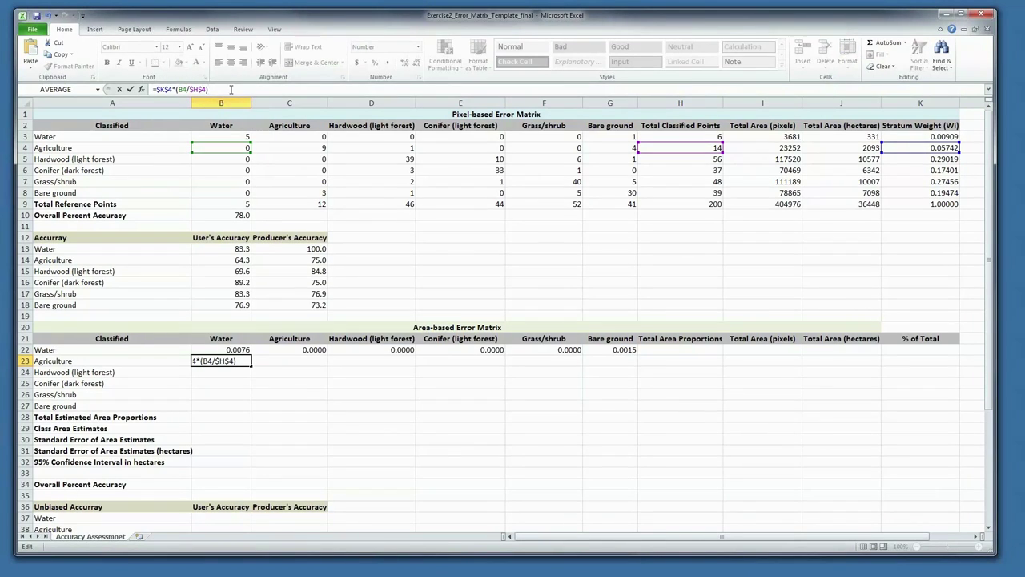
key("Return")
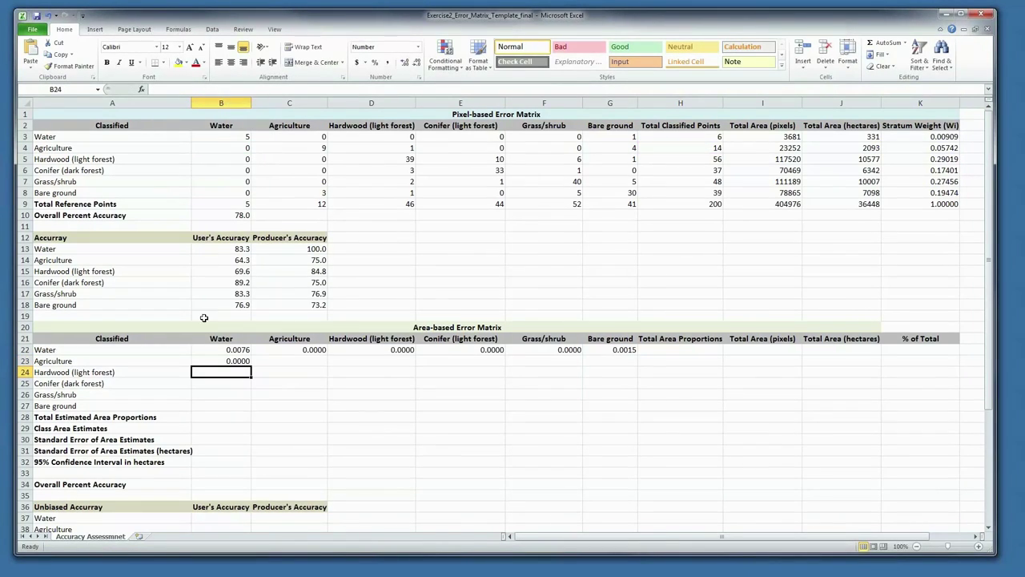
left_click(238, 359)
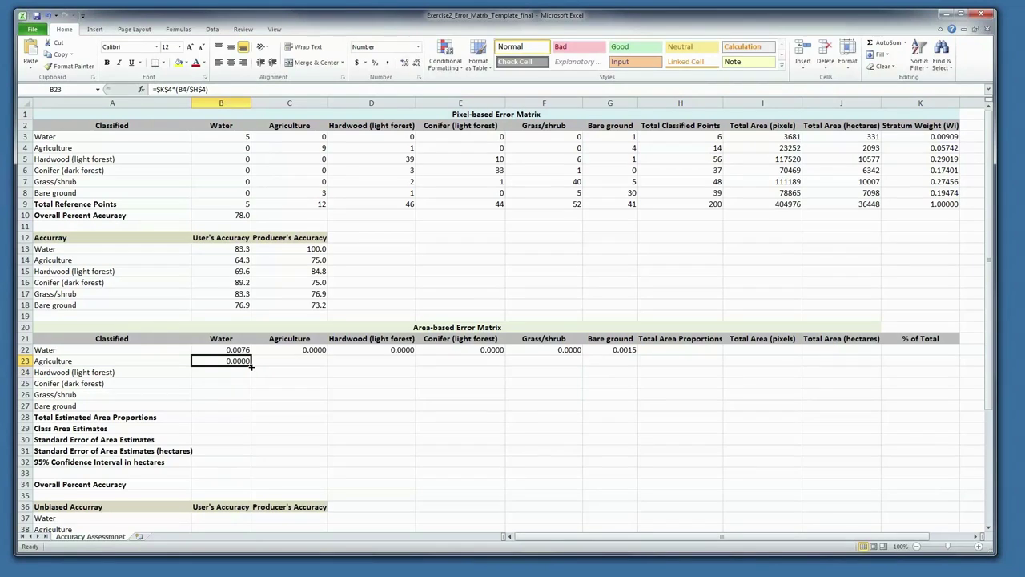
left_click_drag(251, 363, 633, 361)
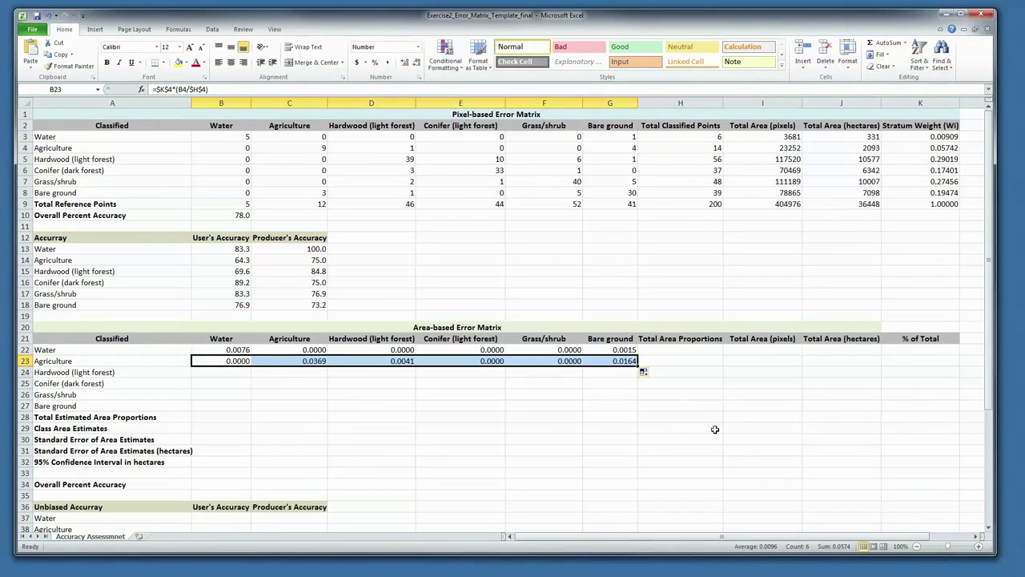
Calculate the Hardwood (light forest) area proportions by entering =$K$5*(B5/$H$5) in B24 and filling it across through G24.
left_click(222, 373)
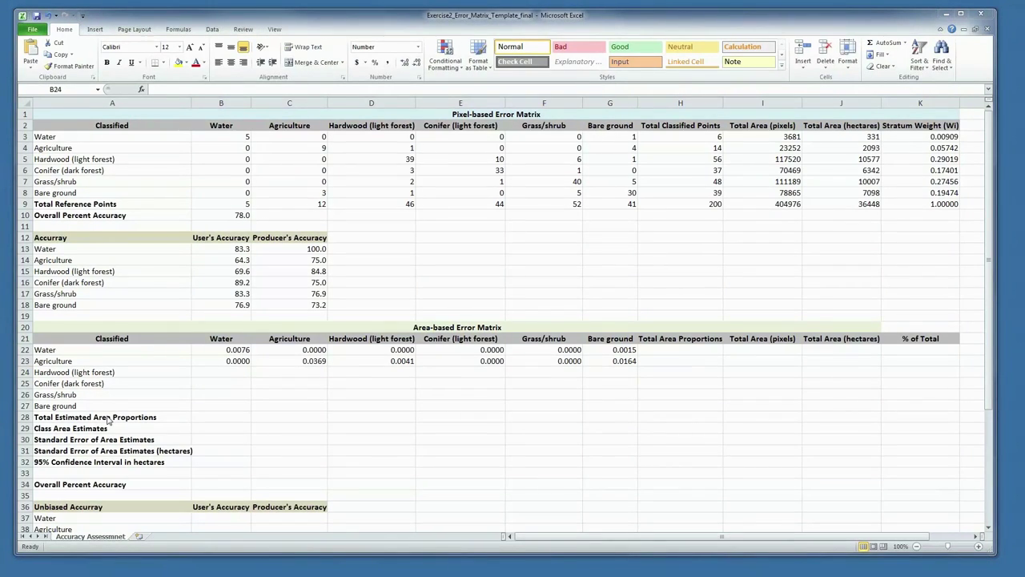
left_click(218, 372)
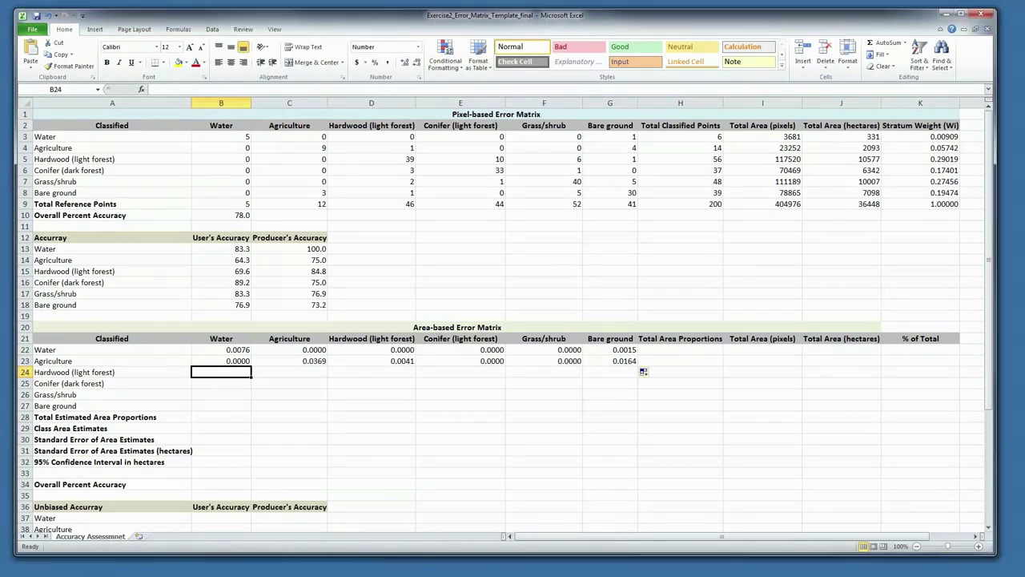
left_click(160, 88)
right_click(160, 88)
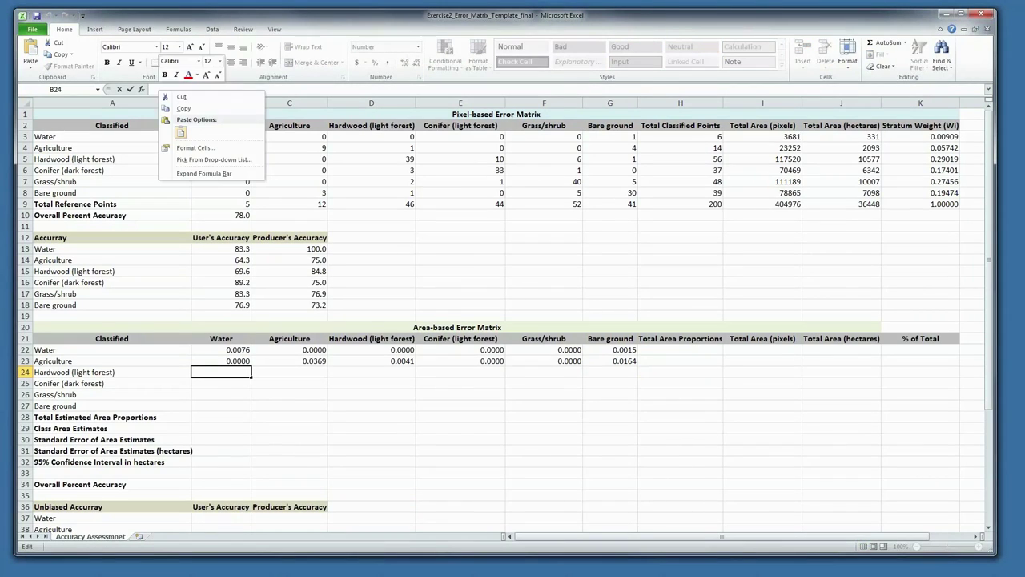
left_click(181, 134)
key("Return")
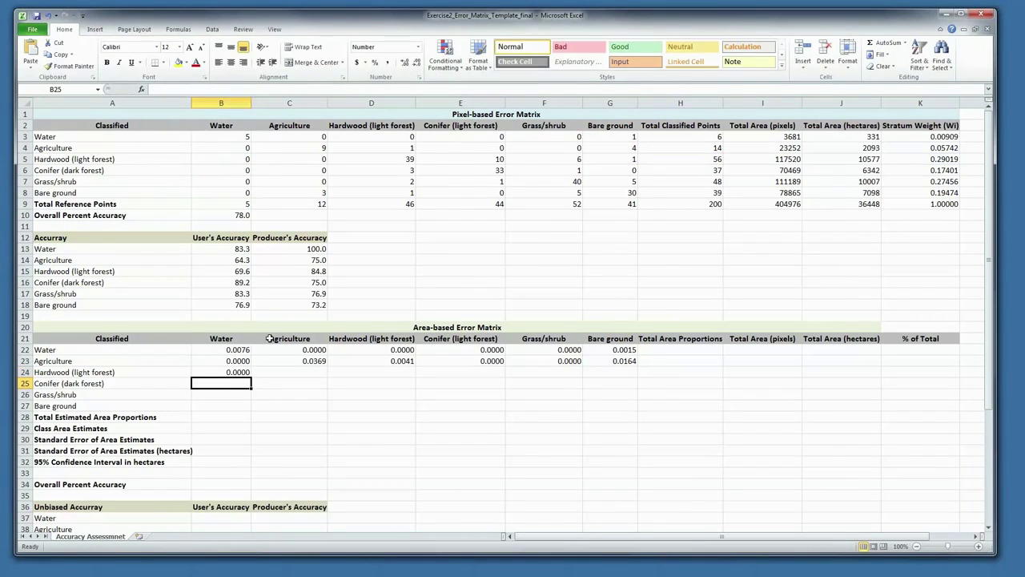
left_click(242, 373)
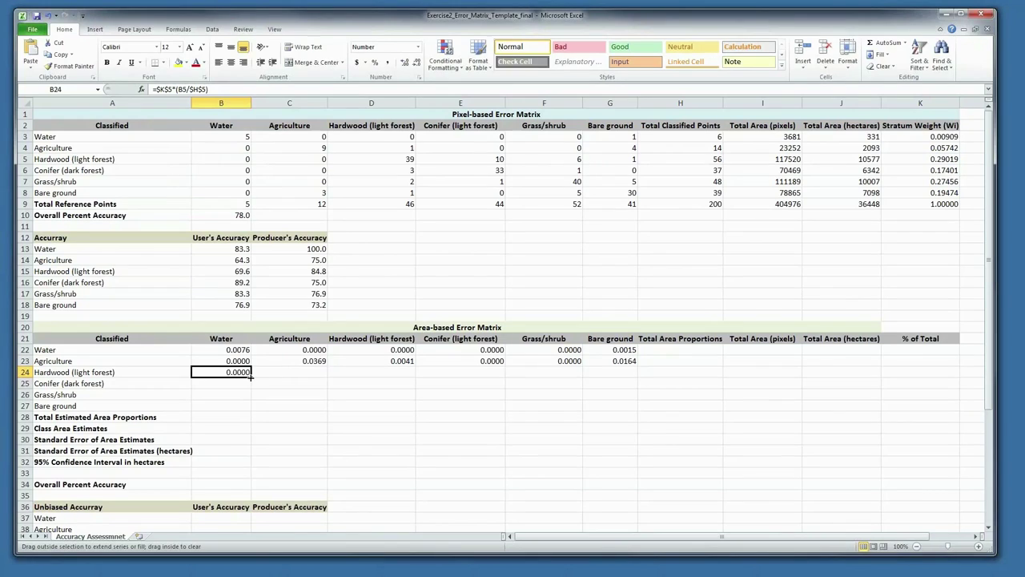
left_click_drag(250, 376, 644, 383)
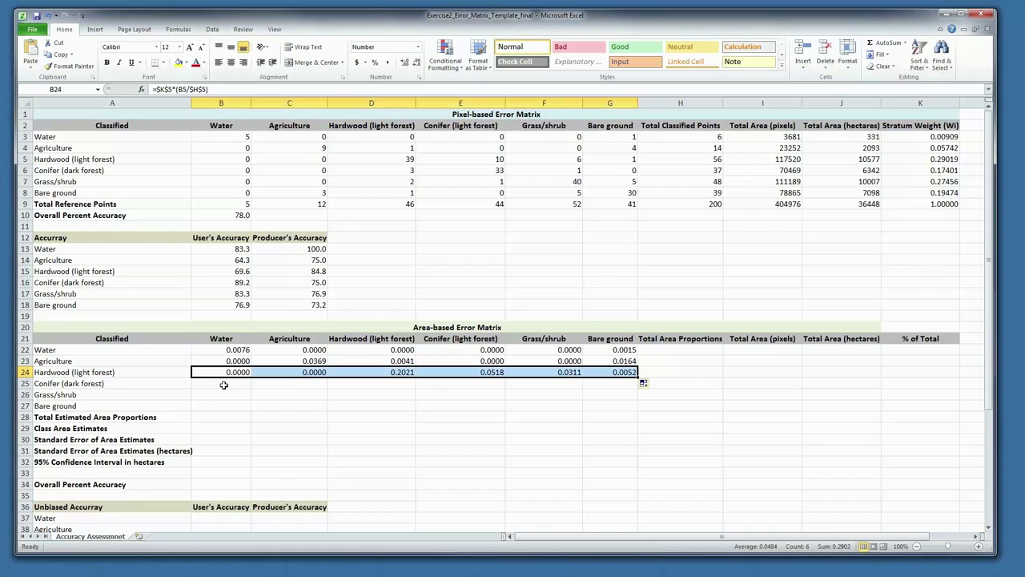
Calculate the Conifer (dark forest) area proportions by entering =$K$6*(B6/$H$6) in B25 and filling it across through G25.
left_click(222, 385)
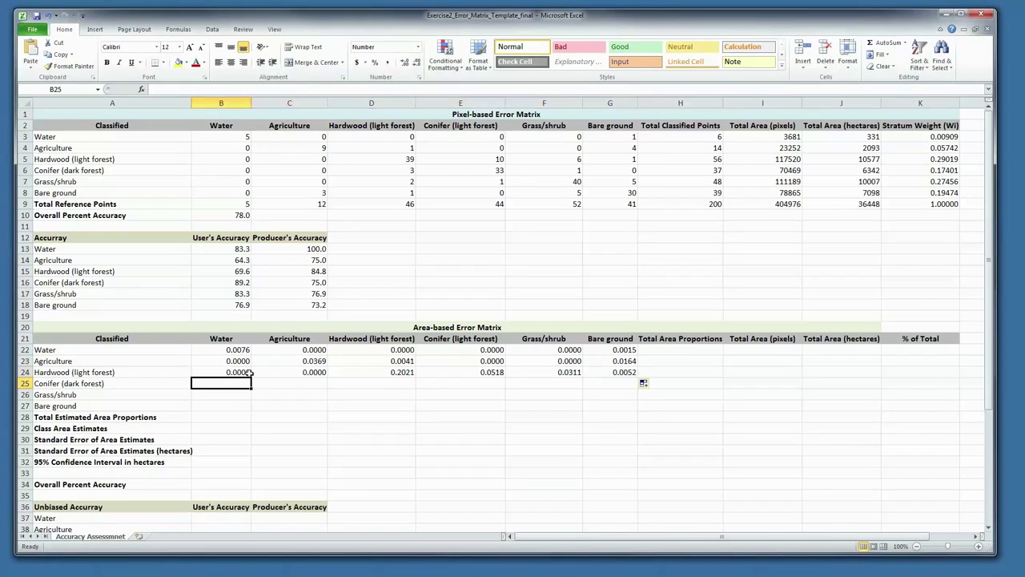
left_click(157, 89)
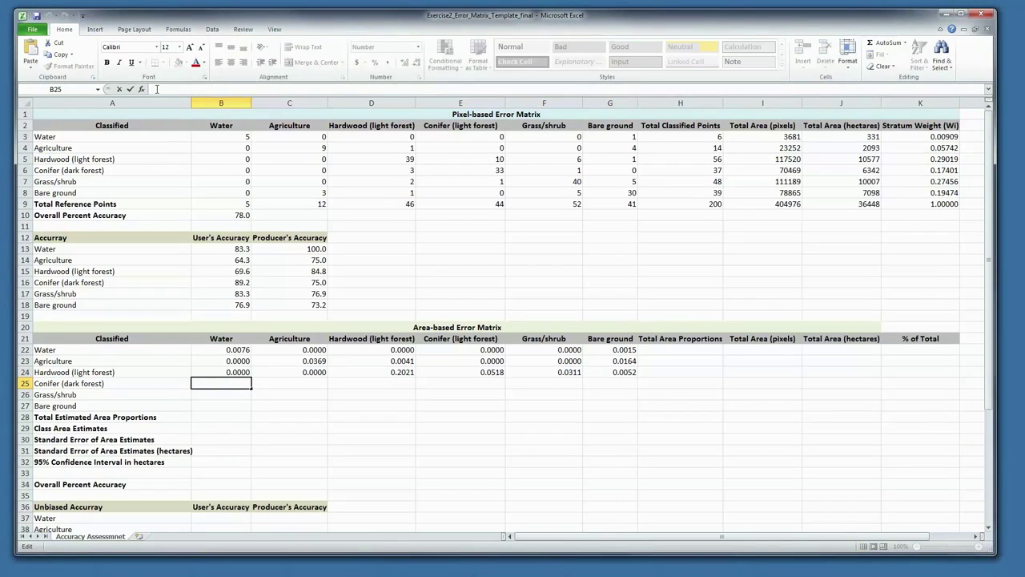
right_click(157, 89)
left_click(180, 132)
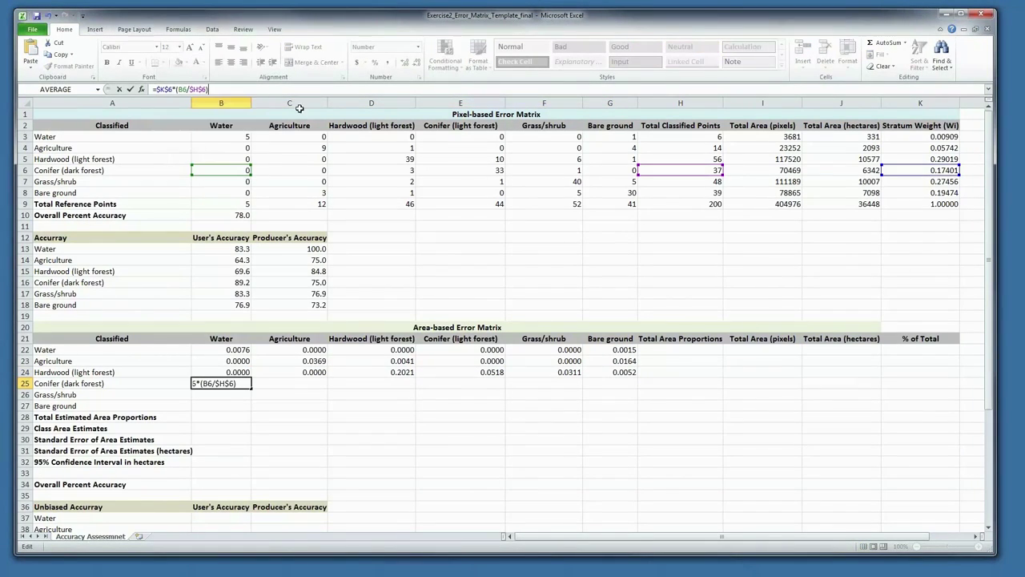
key("Return")
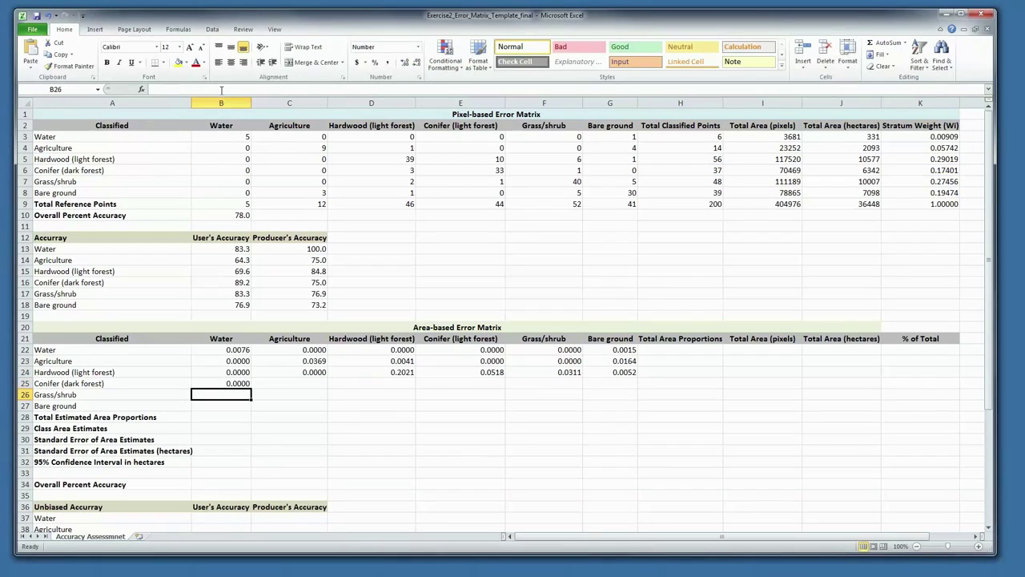
left_click(241, 382)
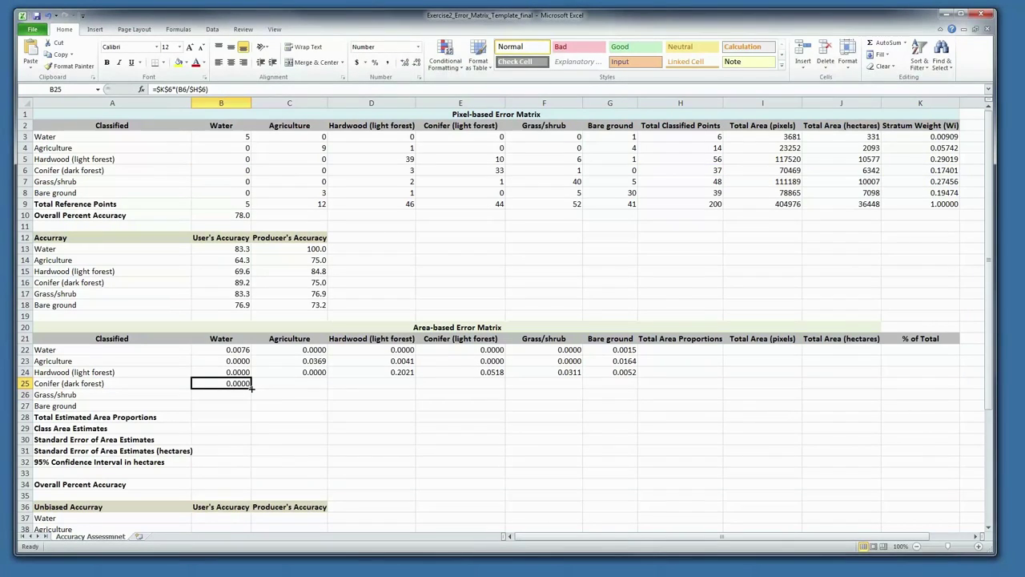
left_click_drag(250, 388, 618, 395)
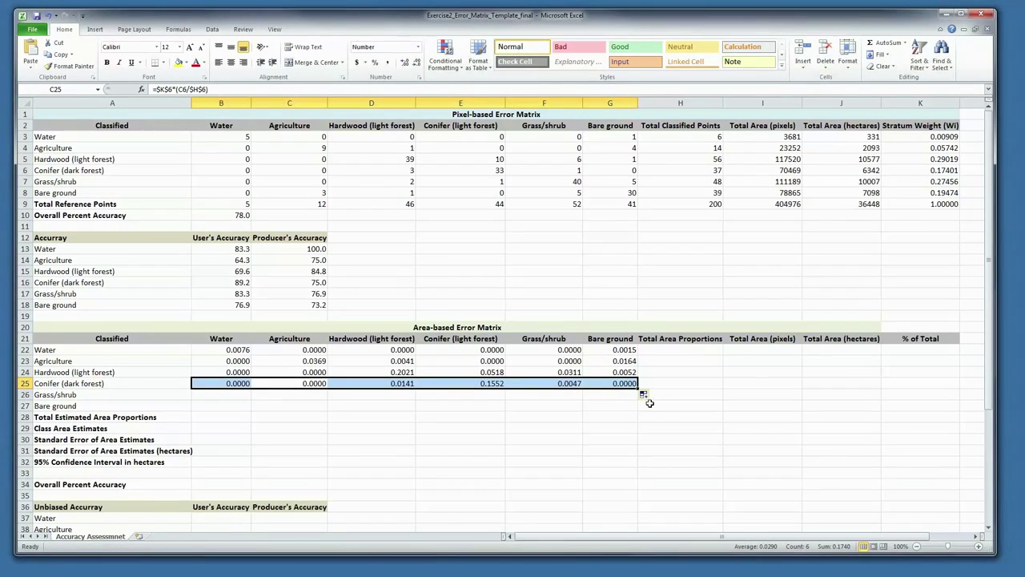
left_click(211, 89)
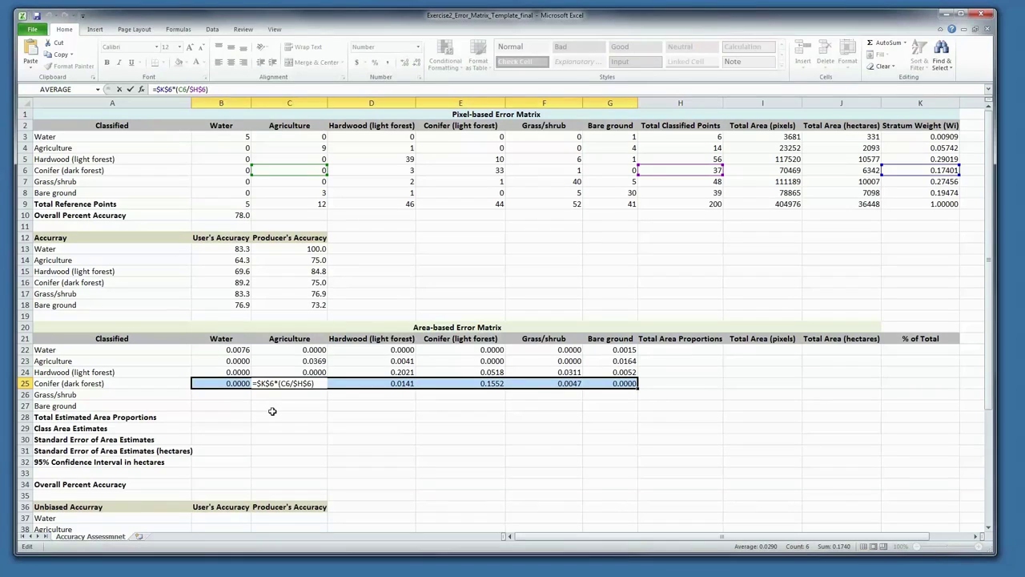
key("Escape")
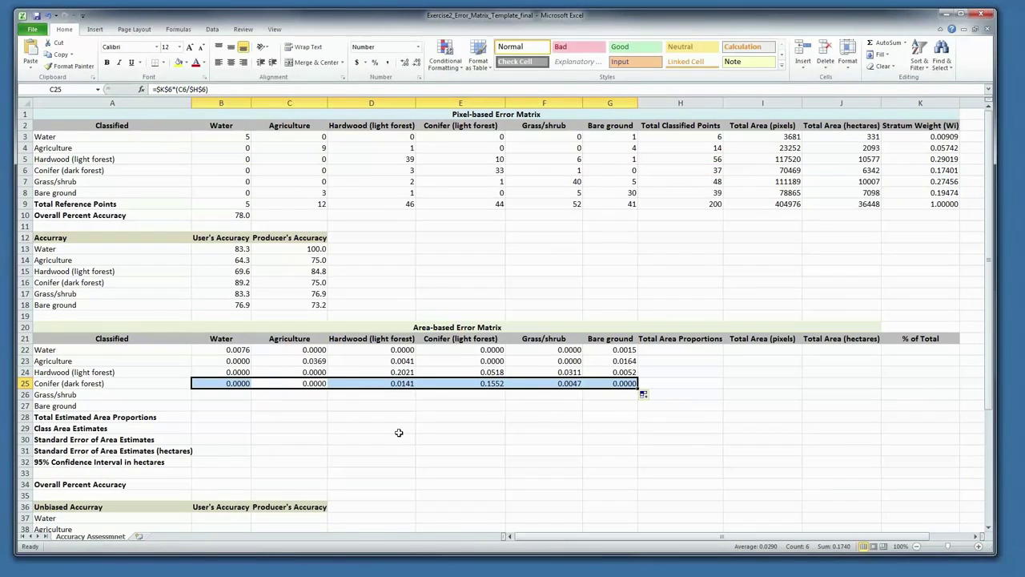
Calculate the Grass/shrub area proportions by entering =$K$7*(B7/$H$7) in B26 and filling it across through G26.
left_click(228, 396)
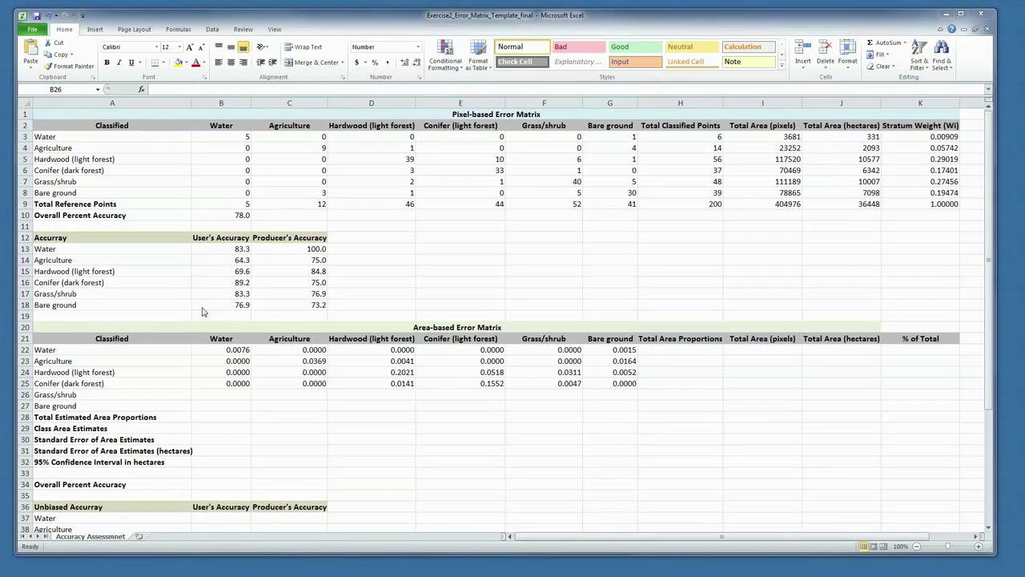
left_click(244, 397)
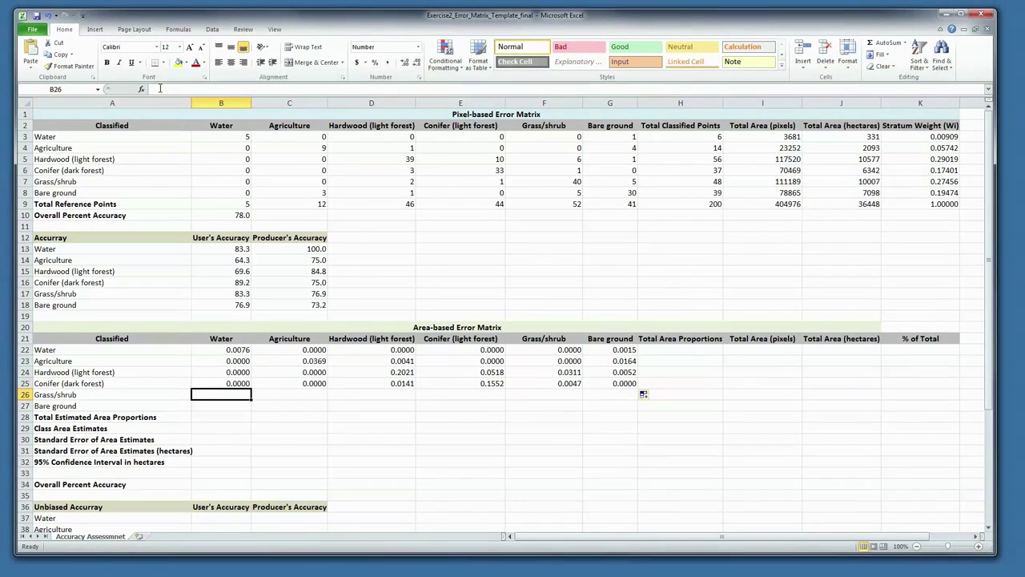
left_click(160, 89)
right_click(161, 89)
left_click(185, 131)
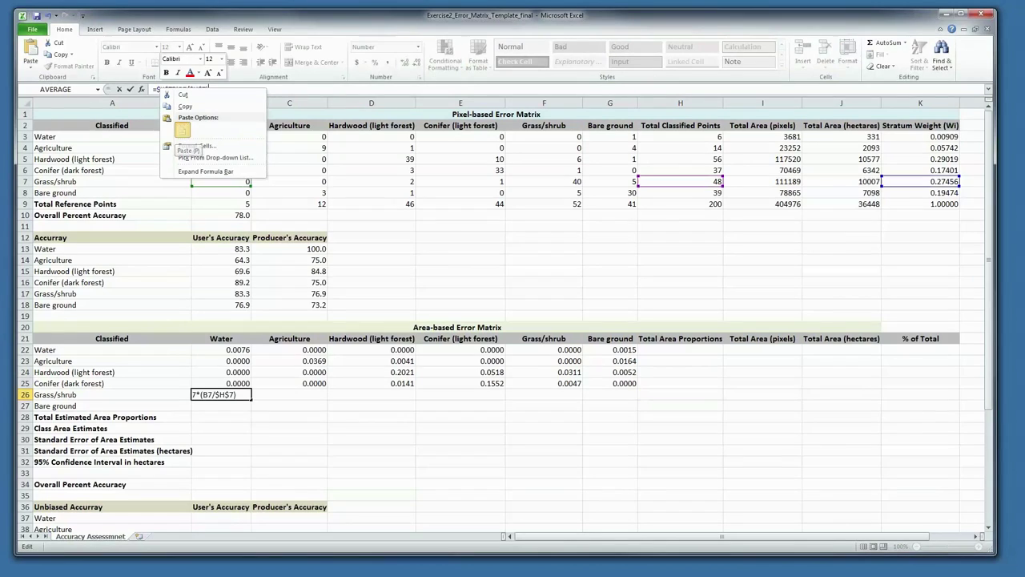
key("Return")
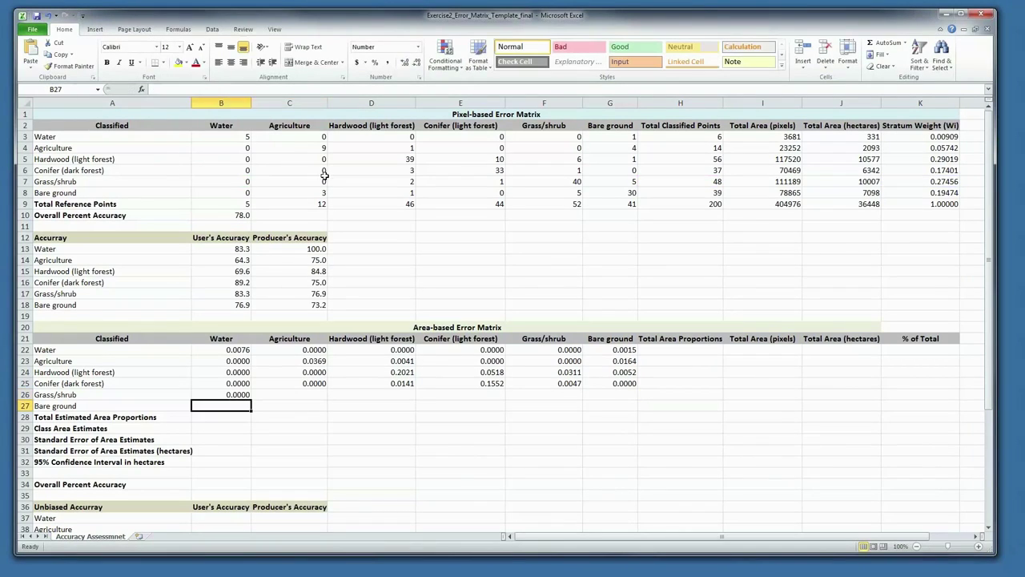
left_click(213, 393)
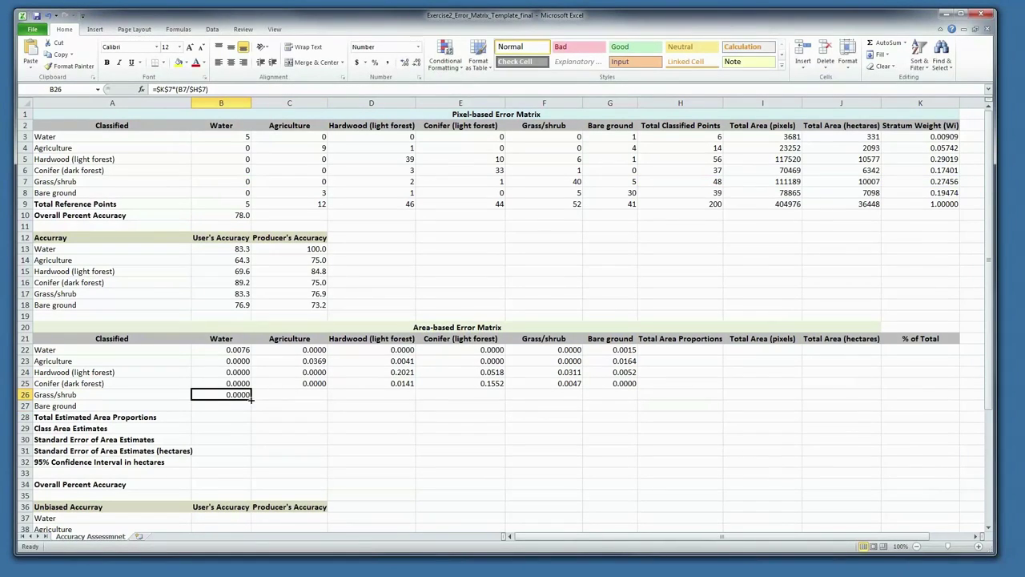
left_click_drag(256, 398, 633, 399)
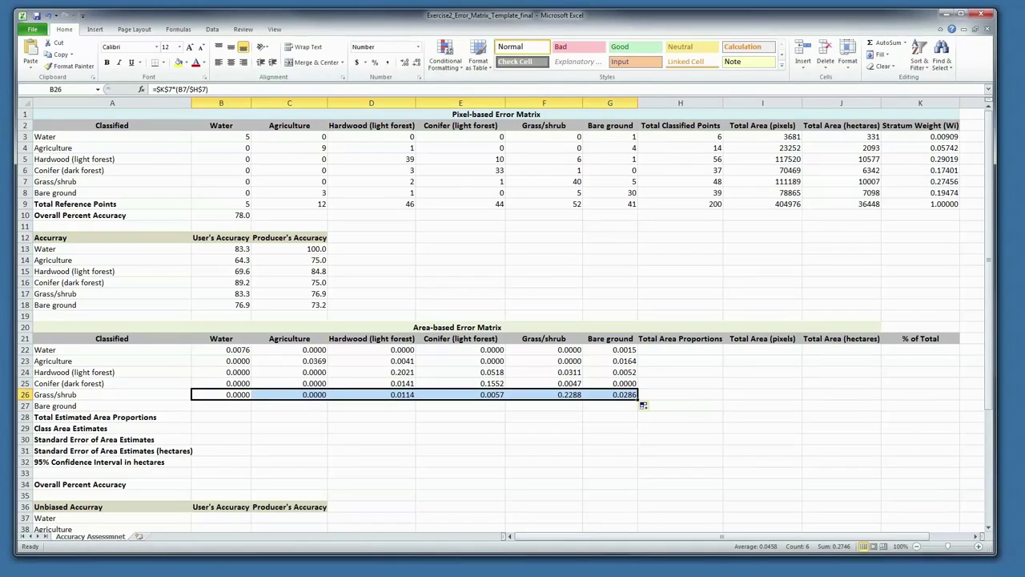
Calculate the Bare ground area proportions by entering =$K$8*(B8/$H$8) in B27 and filling it across through G27.
left_click(233, 408)
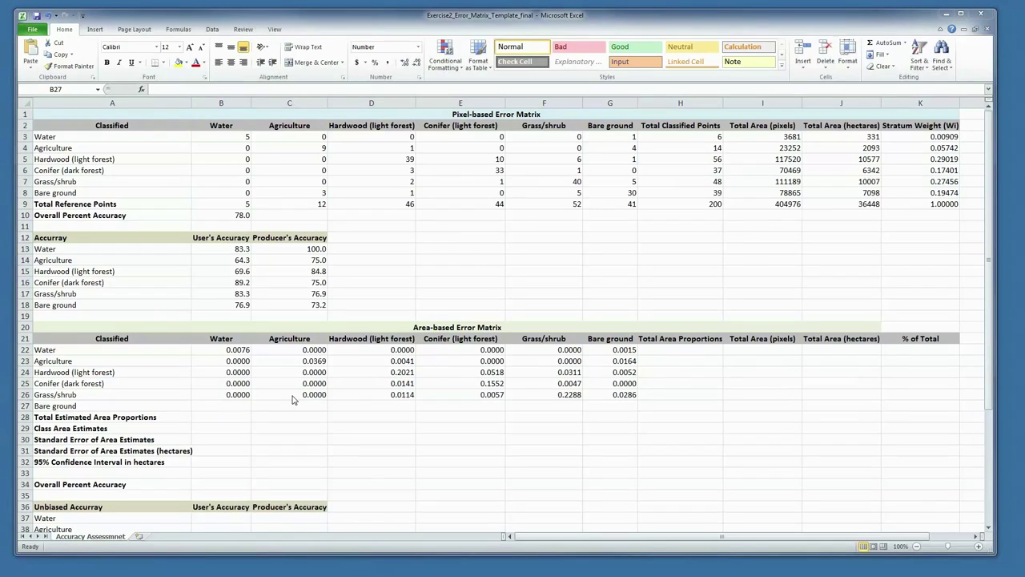
double_click(235, 405)
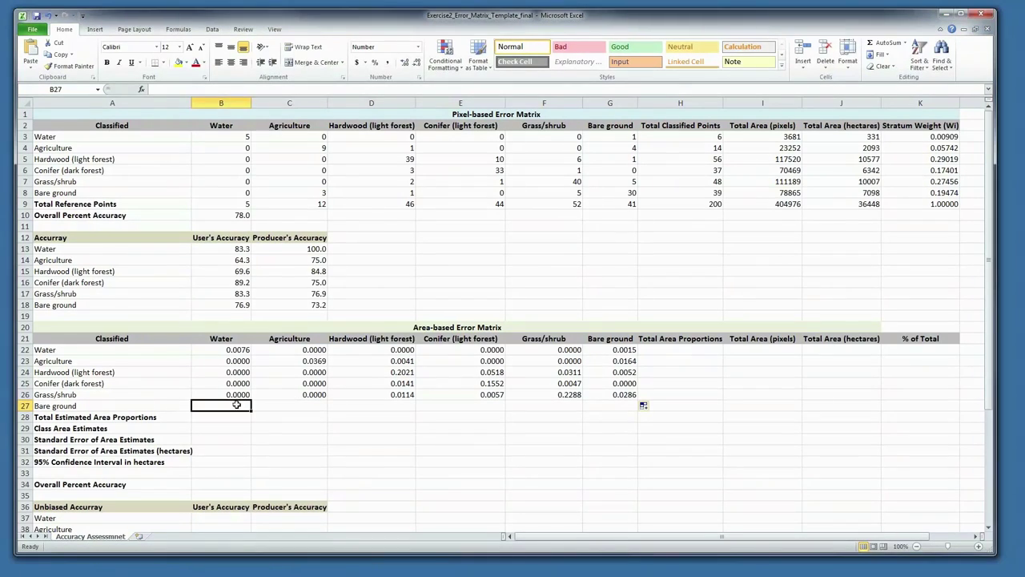
right_click(164, 88)
left_click(186, 129)
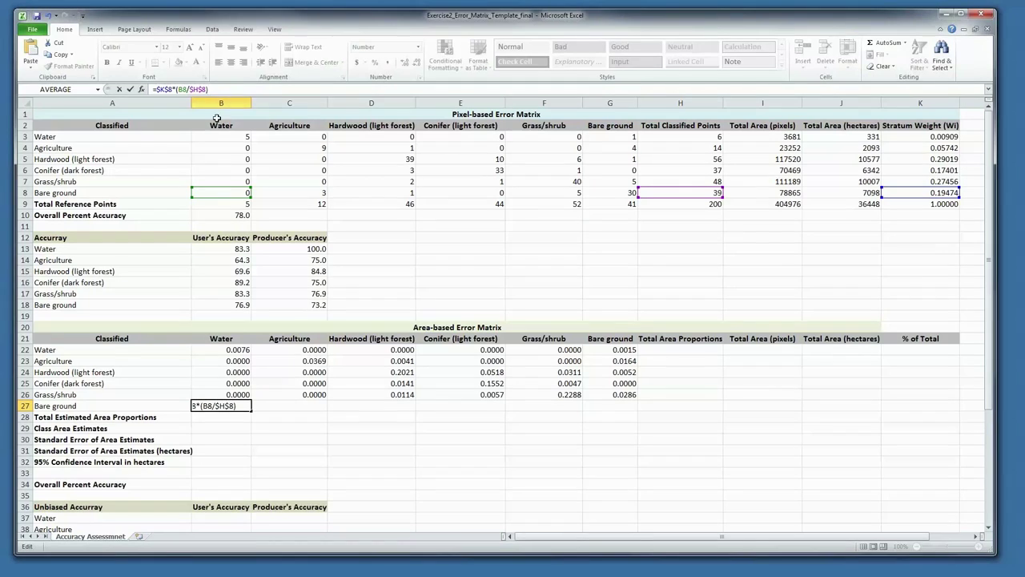
key("Return")
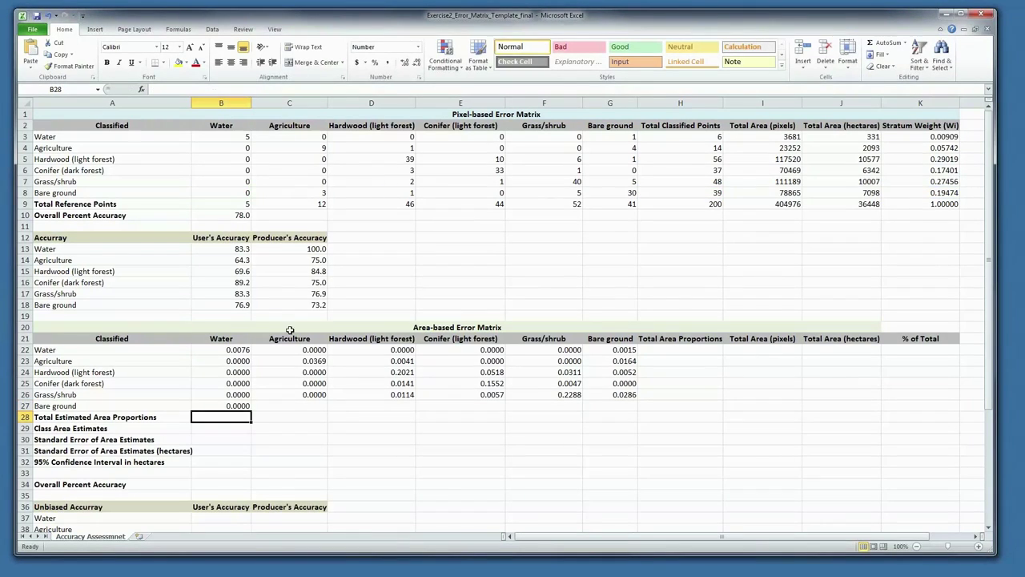
left_click(249, 406)
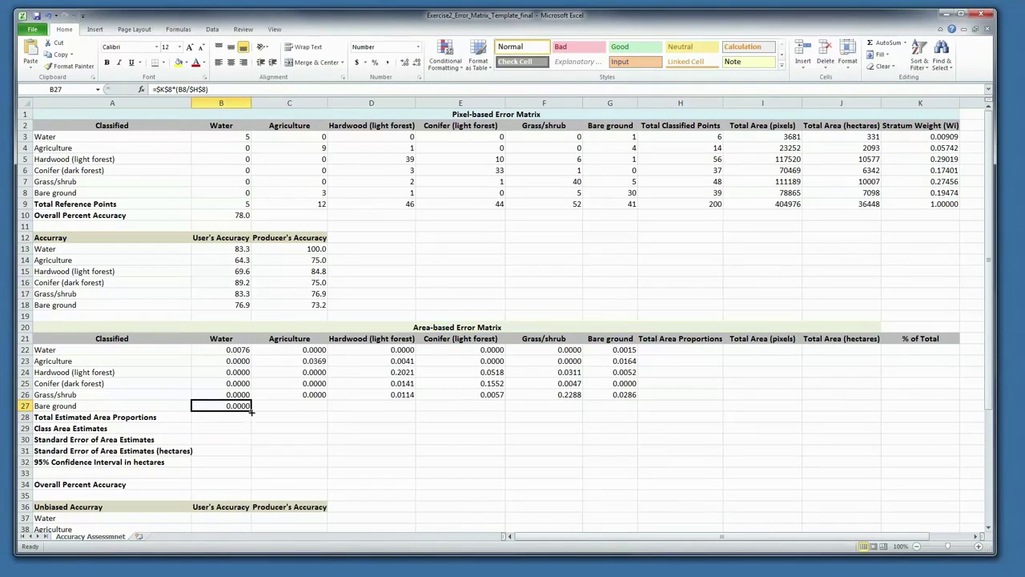
left_click_drag(254, 409, 634, 408)
key("Tab")
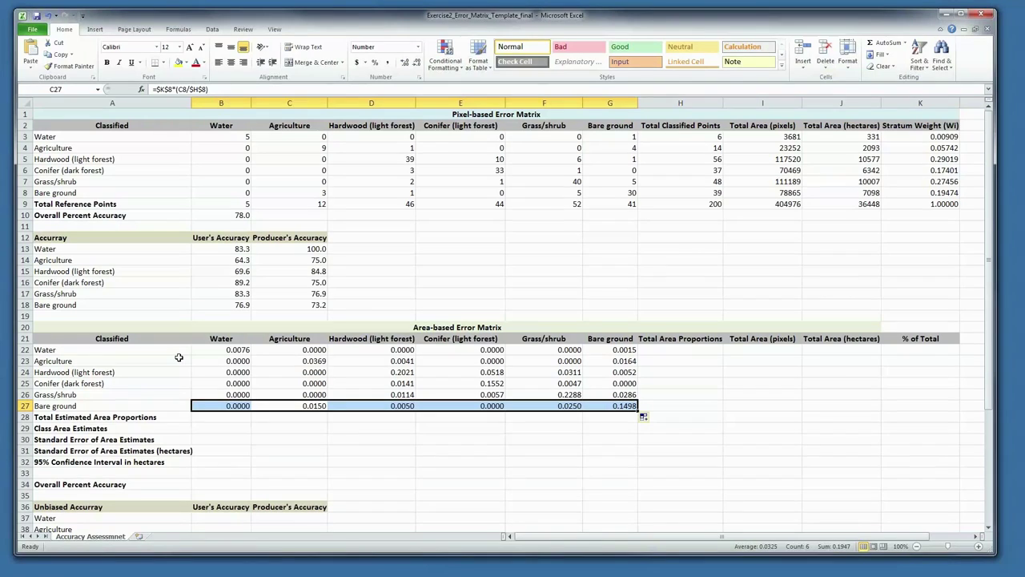
Calculate the Total Estimated Area Proportions row by entering =SUM(B22:B27) in B28 and filling it across through G28.
left_click(224, 422)
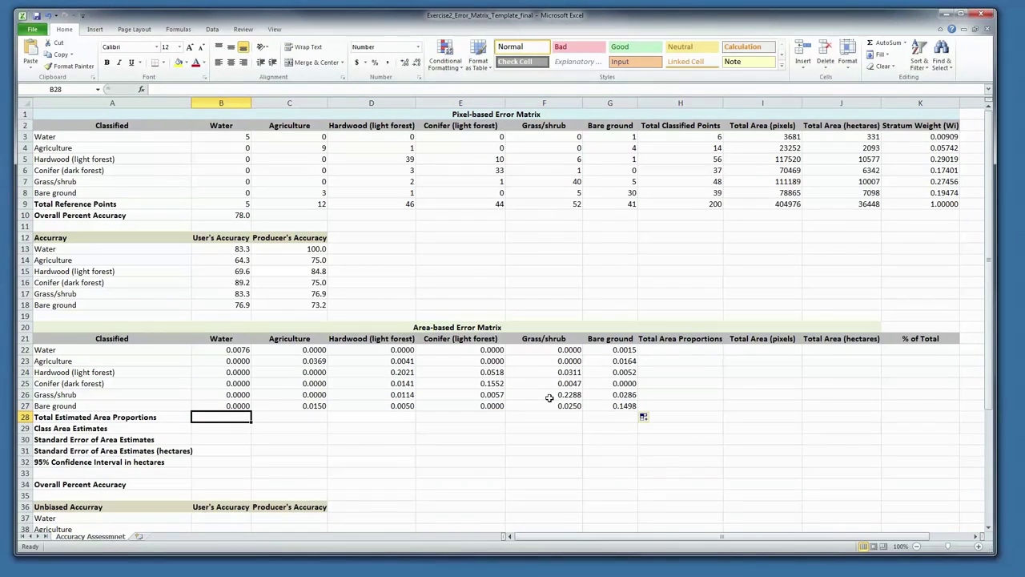
left_click(887, 43)
key("Return")
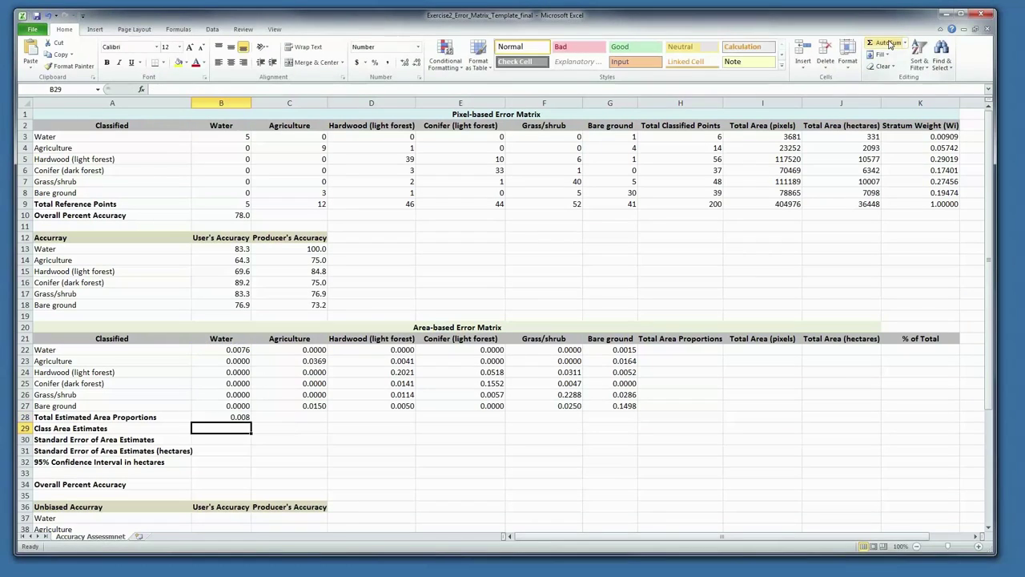
left_click(241, 418)
left_click_drag(258, 426, 634, 423)
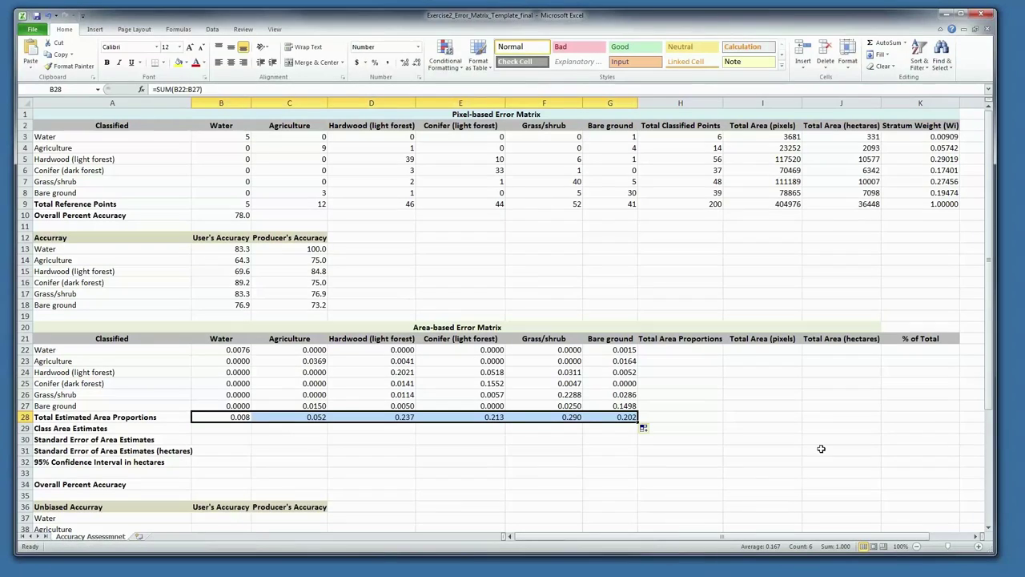
Calculate Total Area Proportions with =SUM(B22:G22) in H22, fill it down through H27, and sum the column in H28.
left_click(690, 350)
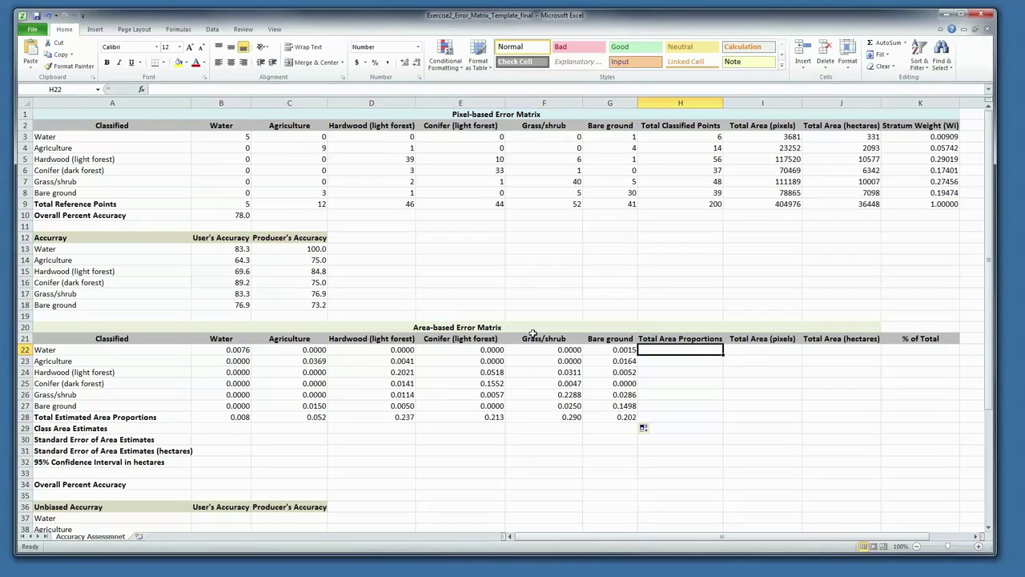
left_click(882, 47)
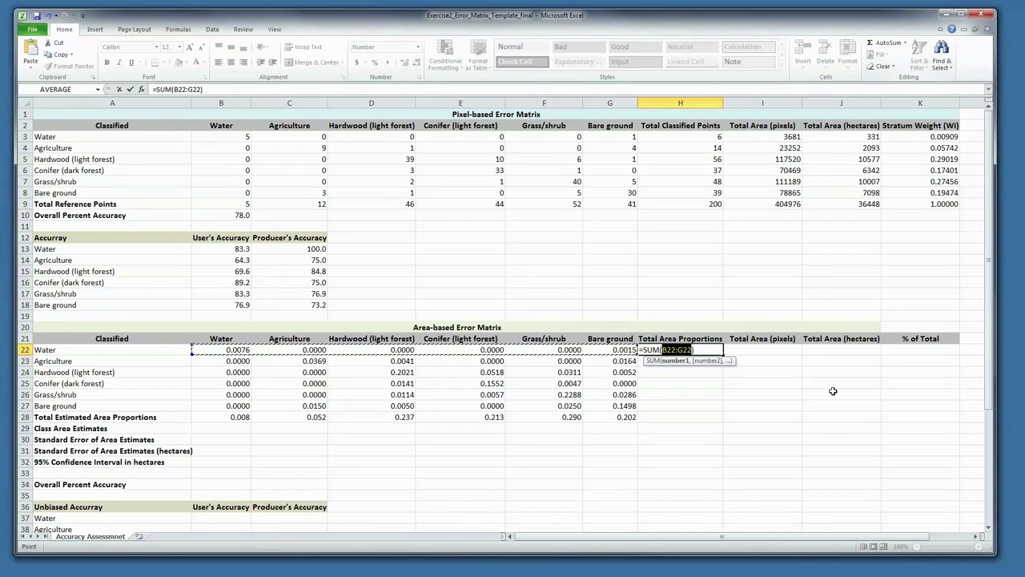
key("Return")
left_click(702, 349)
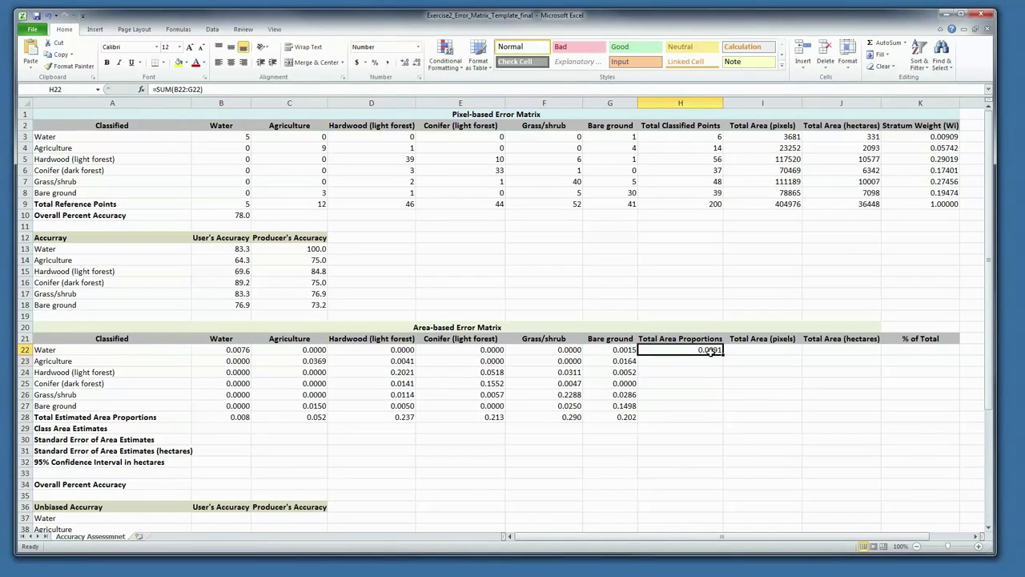
left_click_drag(724, 353, 723, 410)
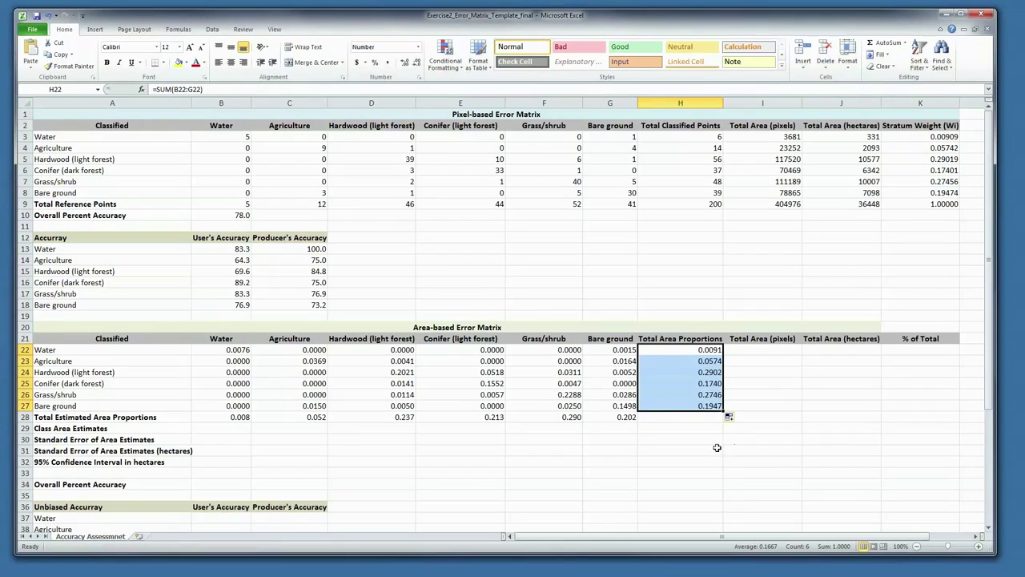
left_click(712, 417)
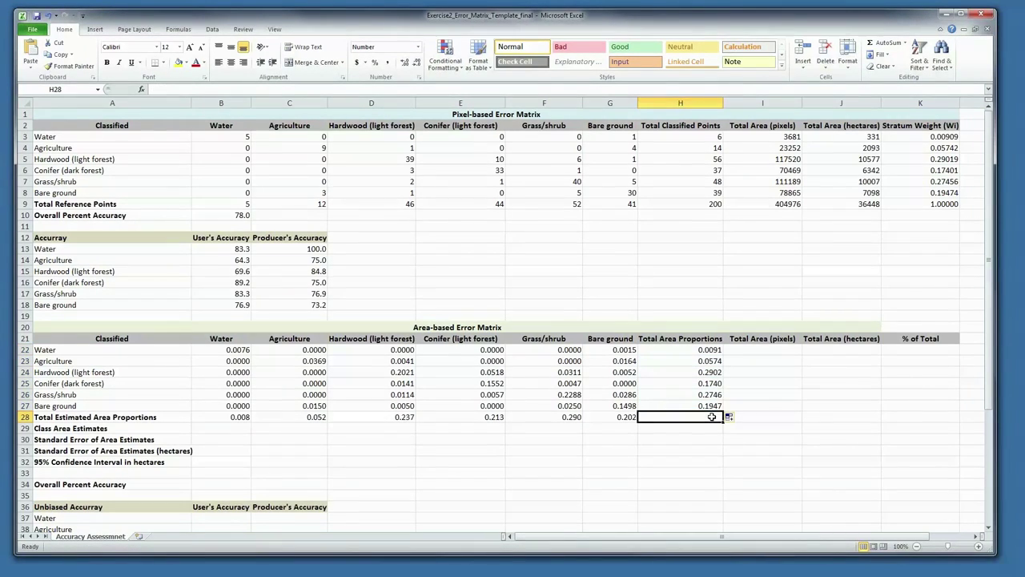
left_click(882, 44)
key("Return")
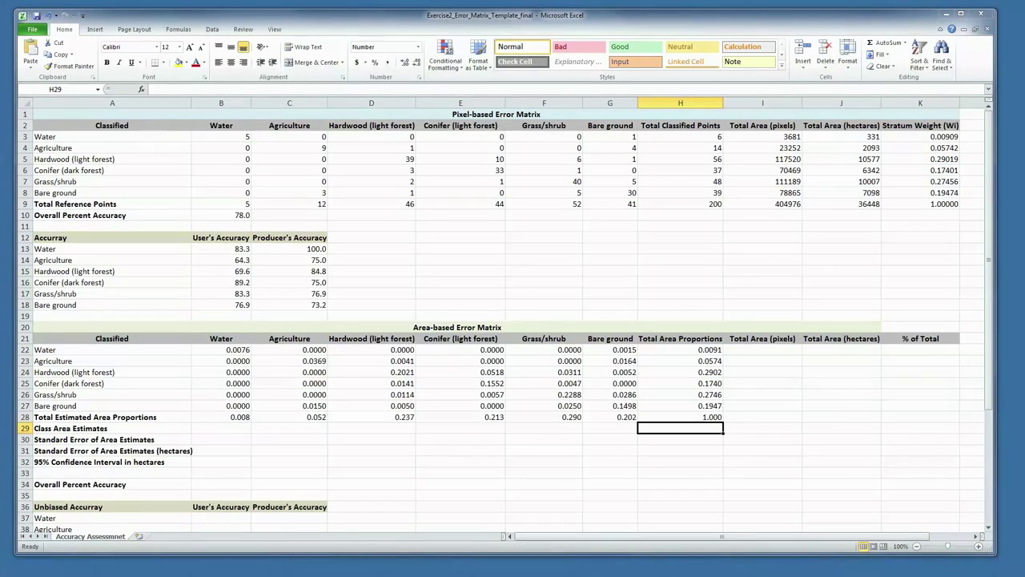
Link the area-based Total Area (pixels) column to the pixel-based matrix by entering =I3 in I22 and filling it down through I28.
left_click(776, 350)
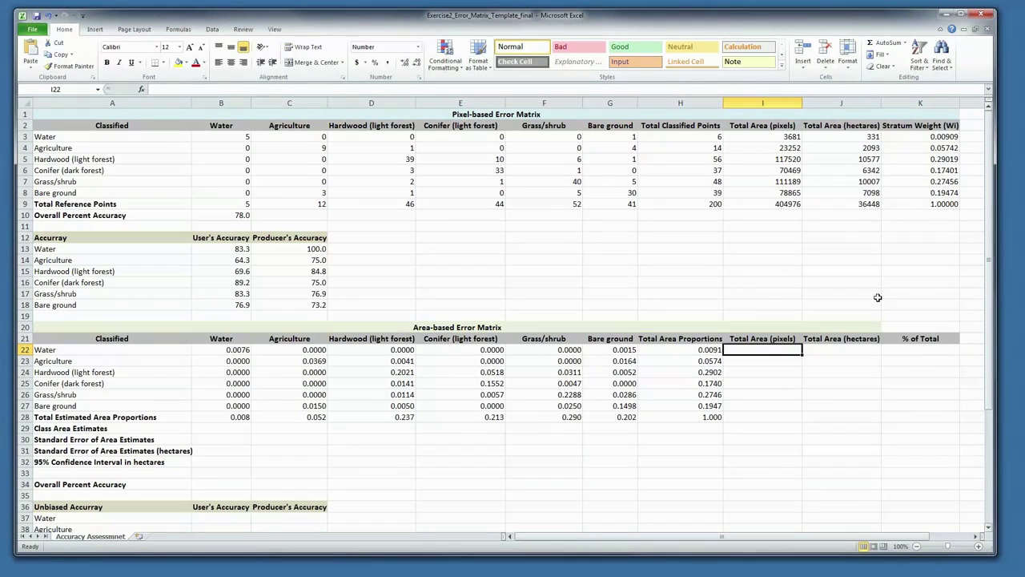
type("=")
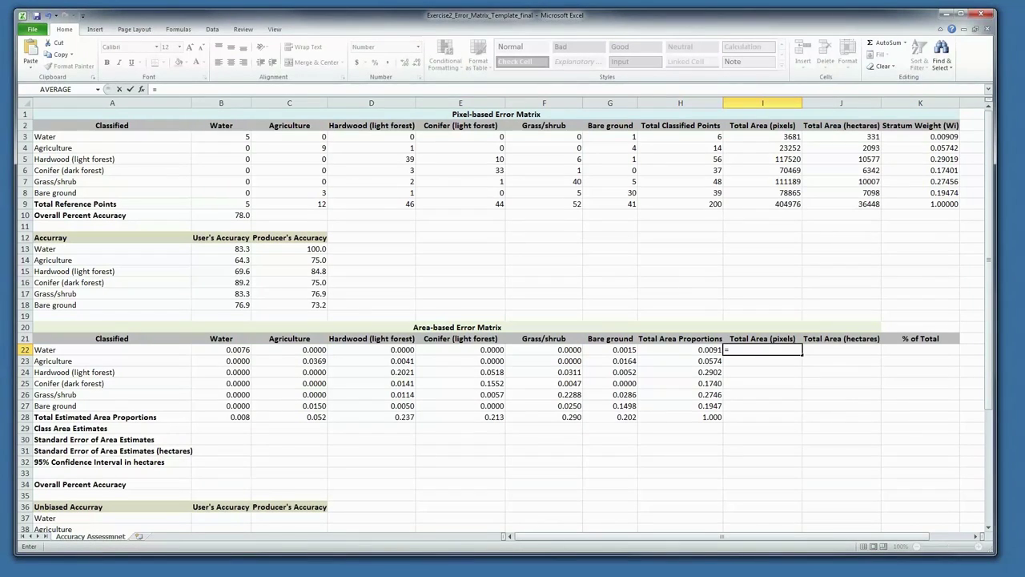
type("i3")
key("Return")
left_click(792, 351)
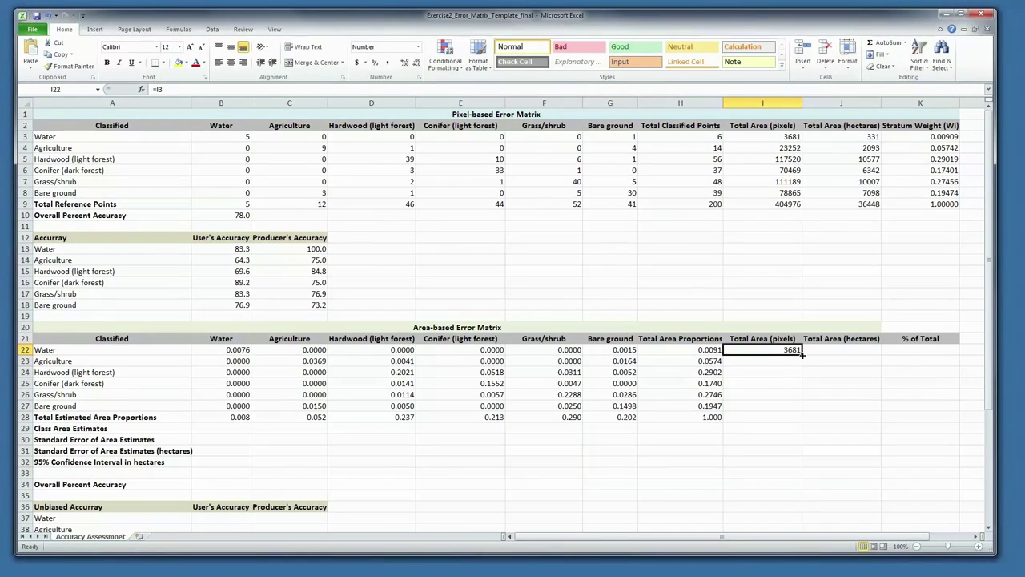
left_click_drag(802, 355, 802, 422)
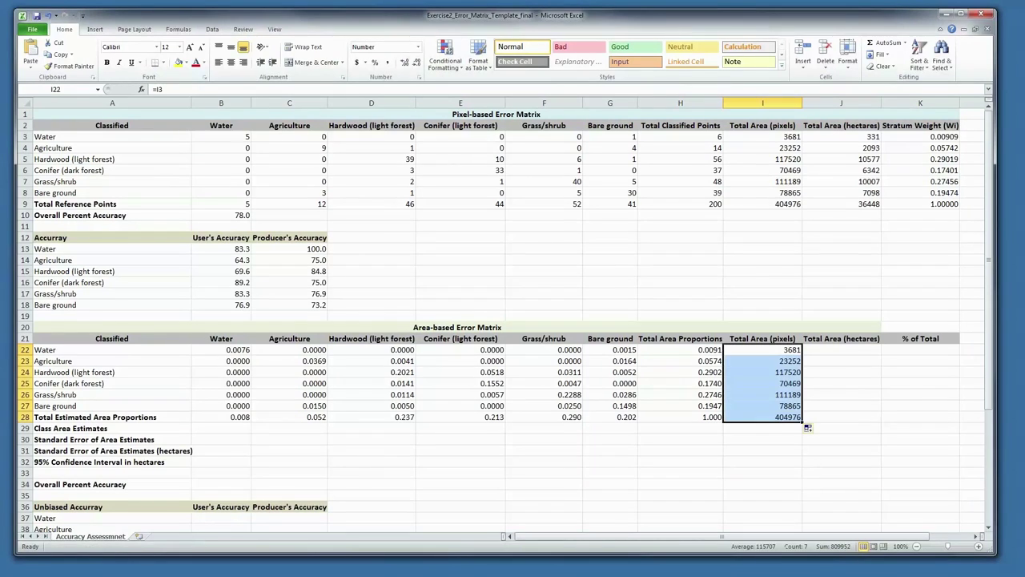
Link the area-based Total Area (hectares) column to the pixel-based matrix by entering =J3 in J22 and filling it down through J28.
left_click(858, 350)
type("=j")
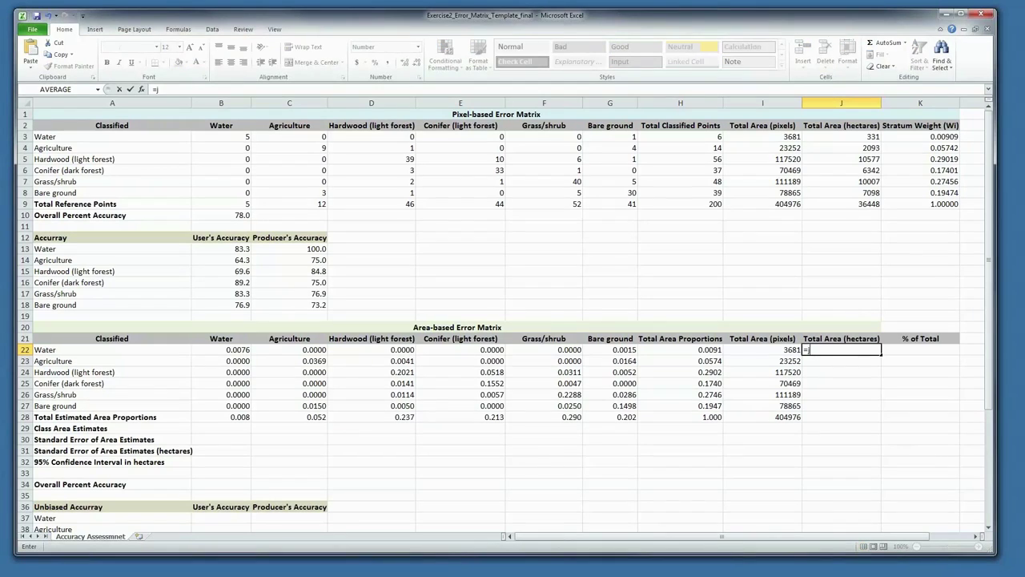
left_click(849, 136)
key("Return")
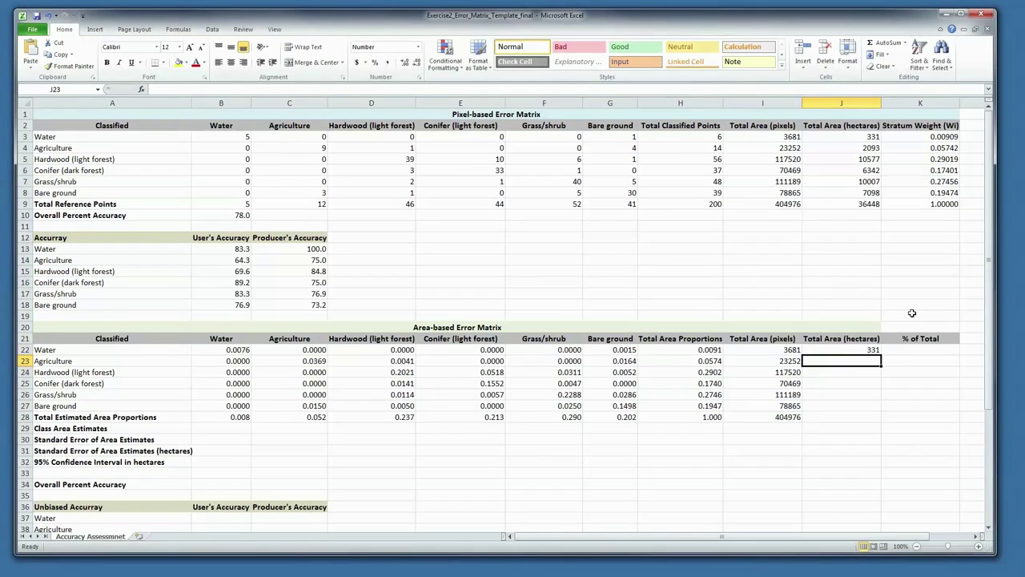
left_click(874, 349)
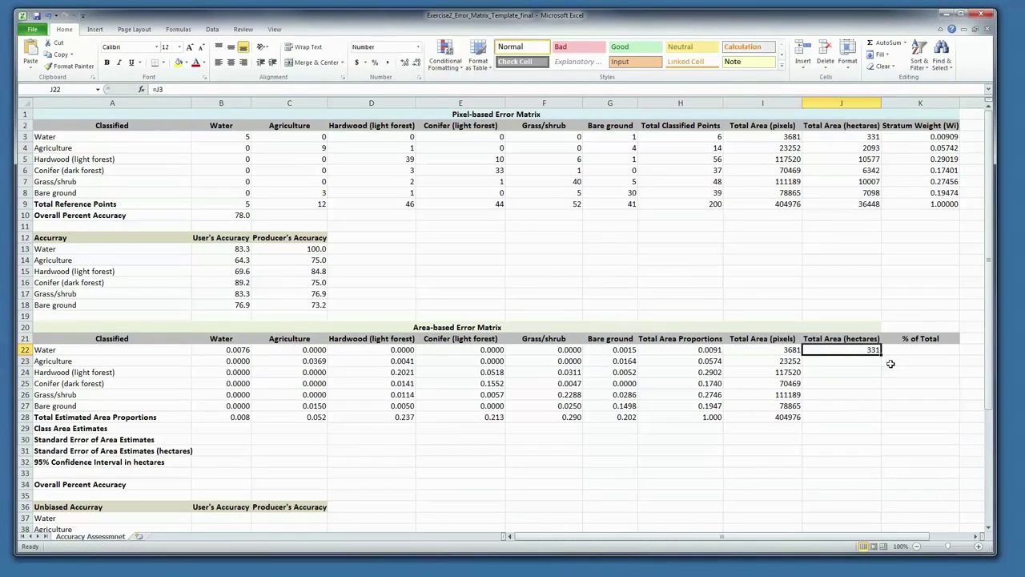
left_click_drag(882, 353, 881, 418)
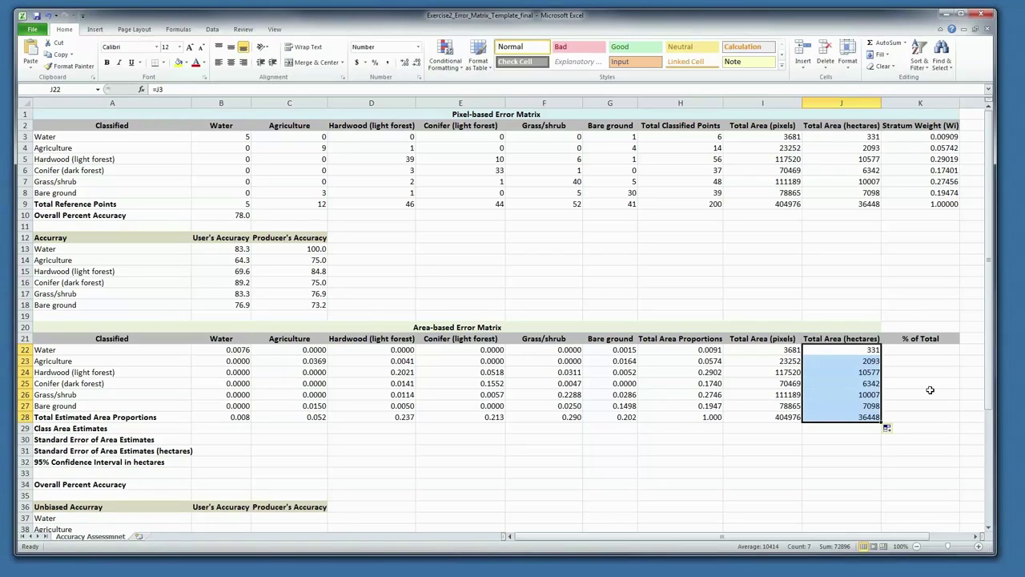
Fill the % of Total column by formatting K22 as a percentage, entering =K3, and copying it down through K27.
left_click(947, 347)
key("ctrl+shift+5")
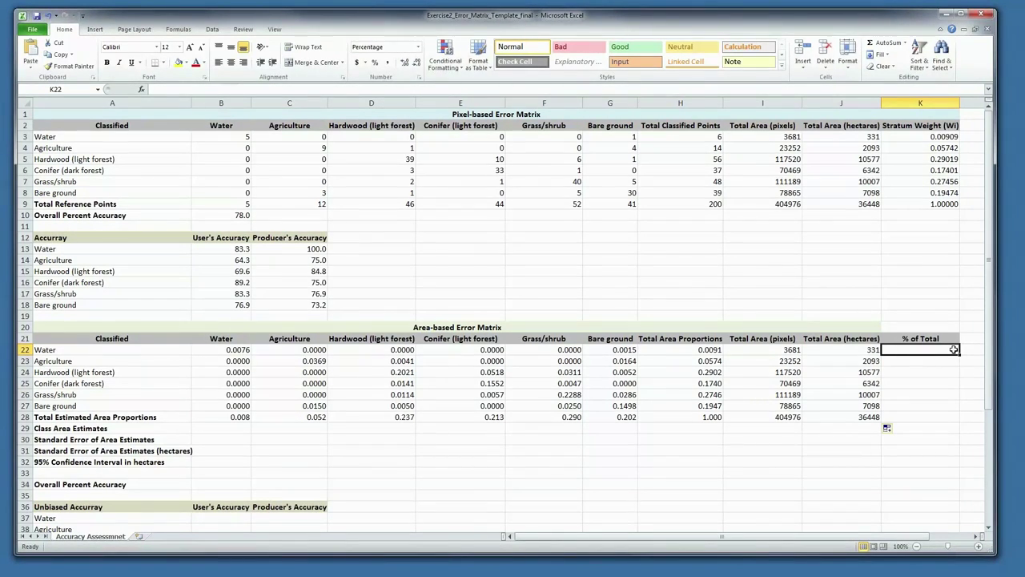
type("=")
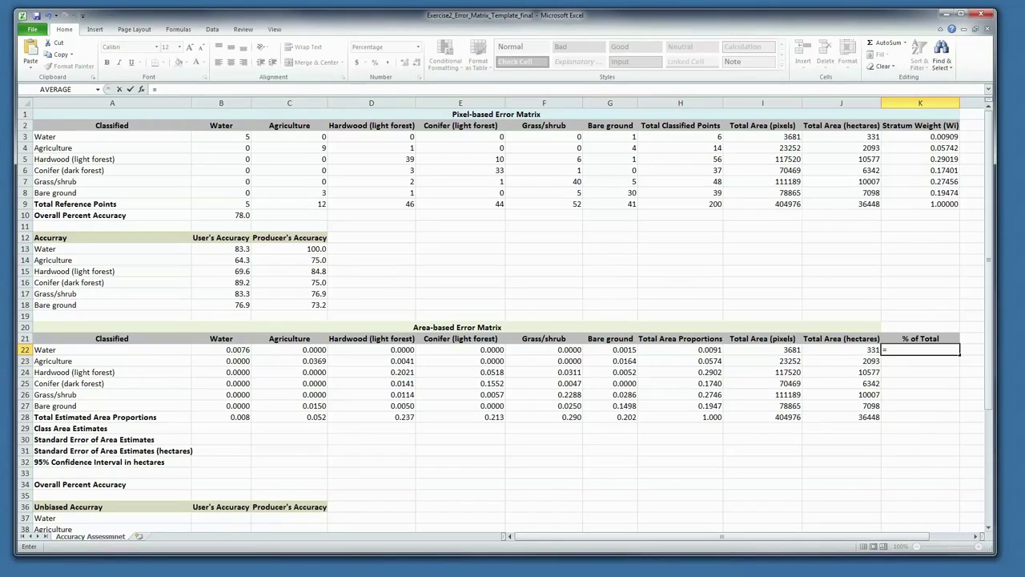
type("K3")
key("Return")
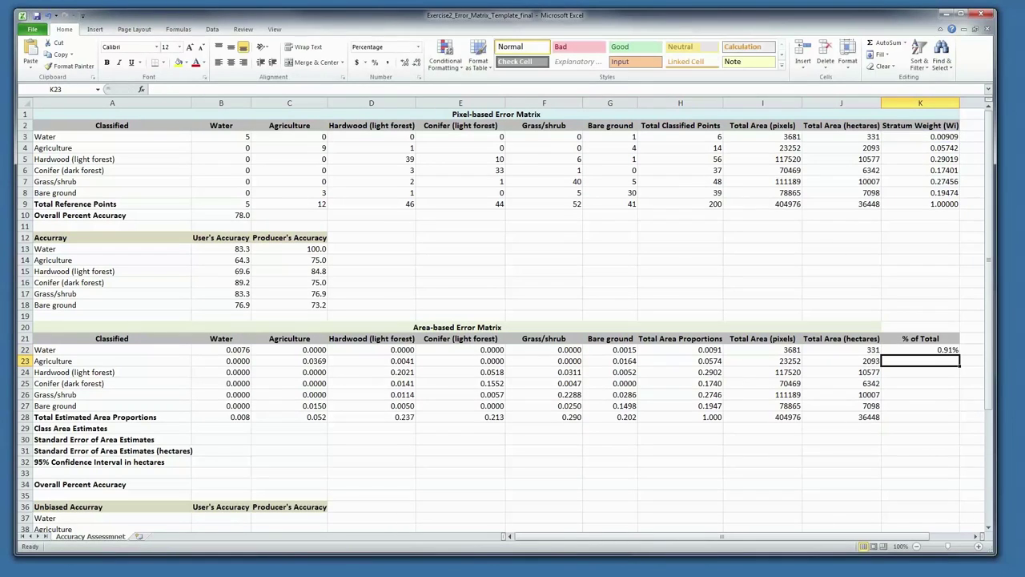
left_click(953, 348)
left_click_drag(959, 354, 961, 412)
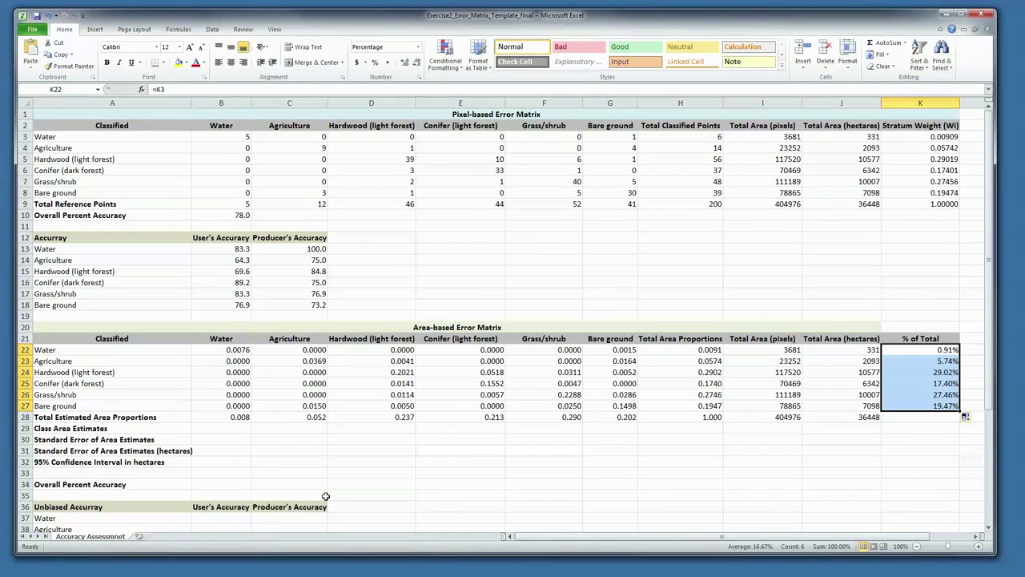
Calculate the Class Area Estimates row by entering =B28*$J$28 in B29 and filling it across through G29.
left_click(243, 429)
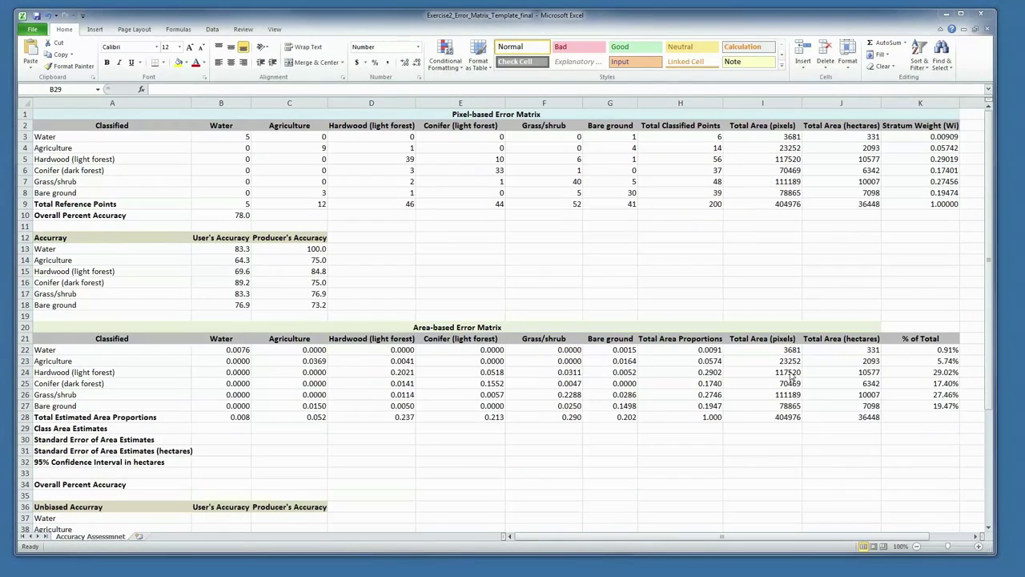
left_click(240, 428)
left_click(224, 428)
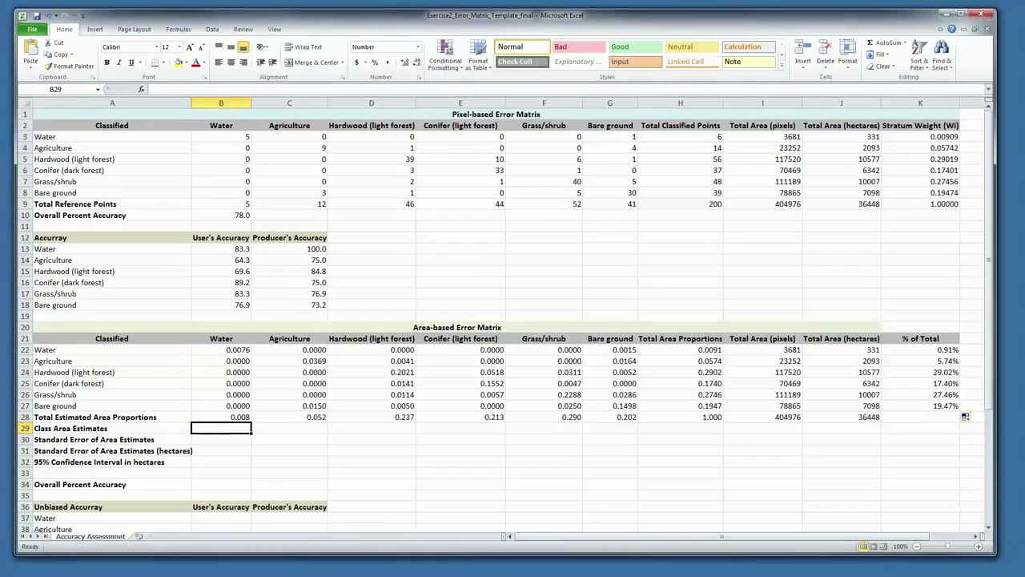
left_click(159, 89)
right_click(159, 89)
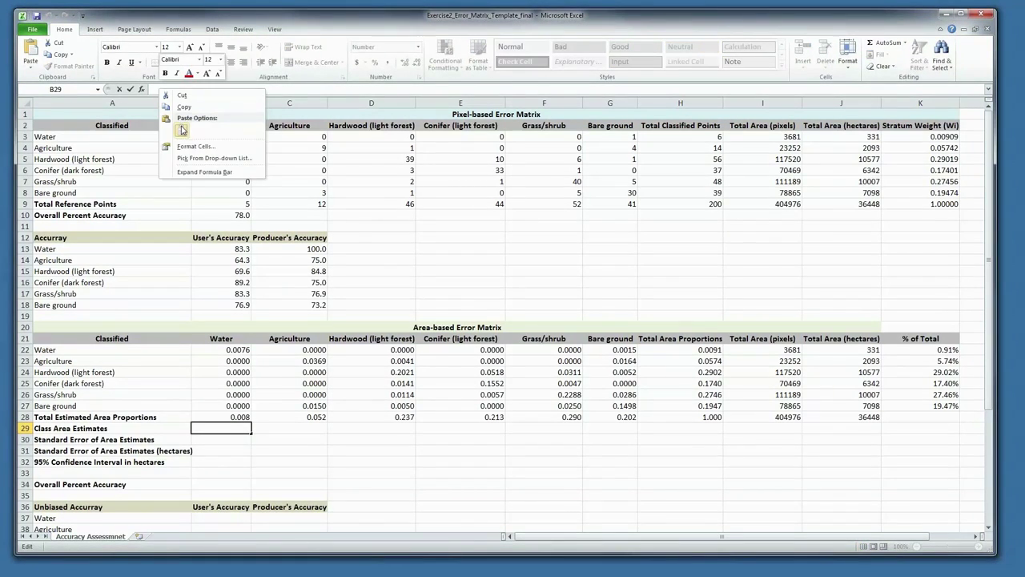
left_click(183, 129)
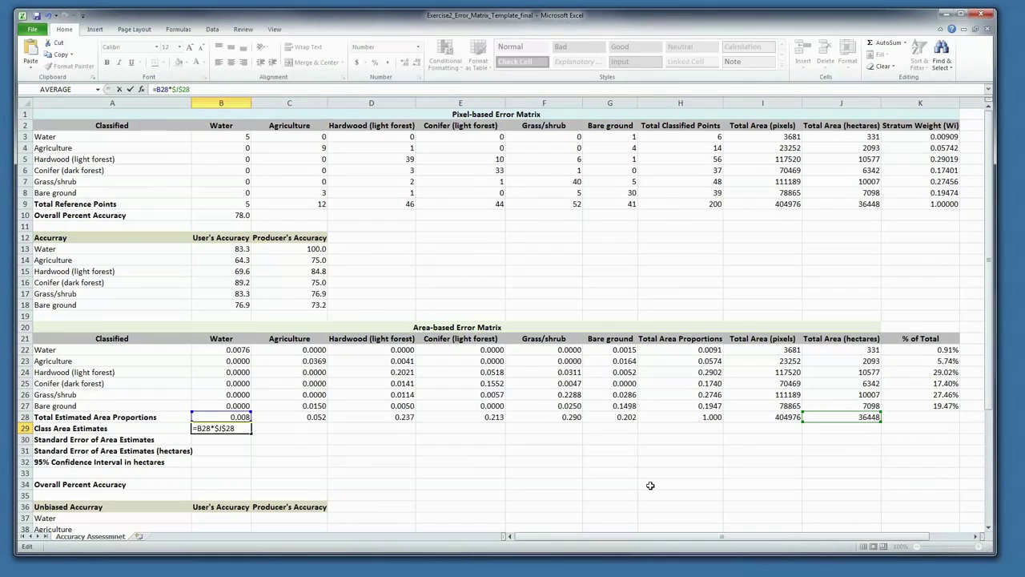
left_click(190, 89)
key("Return")
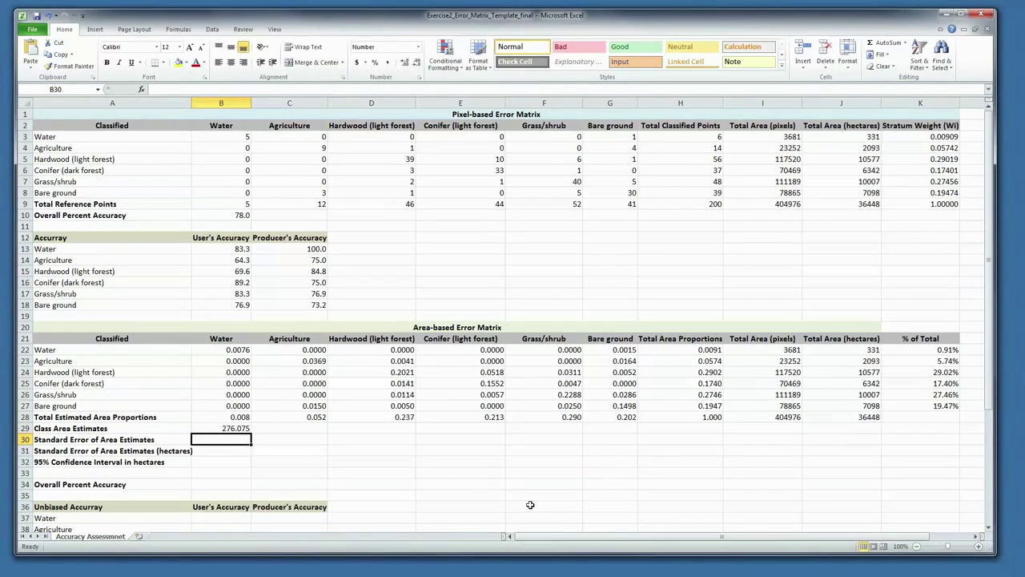
left_click(238, 429)
left_click_drag(253, 433, 639, 432)
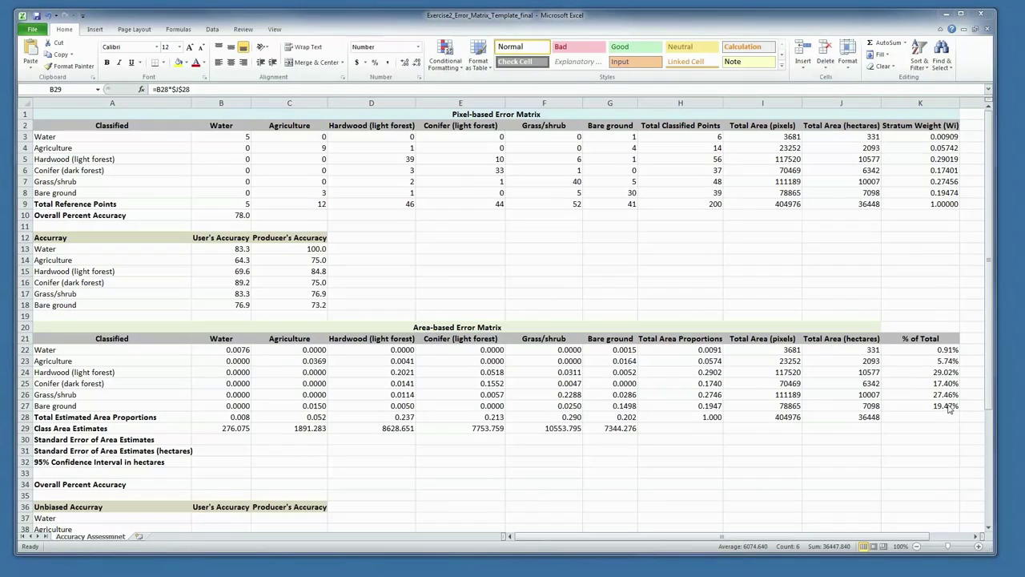
Enter the Water standard error formula in B30 as =SQRT(($K$22*B22-B22^2)/($H$3-1)+…+($K$27*B27-B27^2)/($H$8-1)), with one term for each row 22 to 27.
left_click(233, 440)
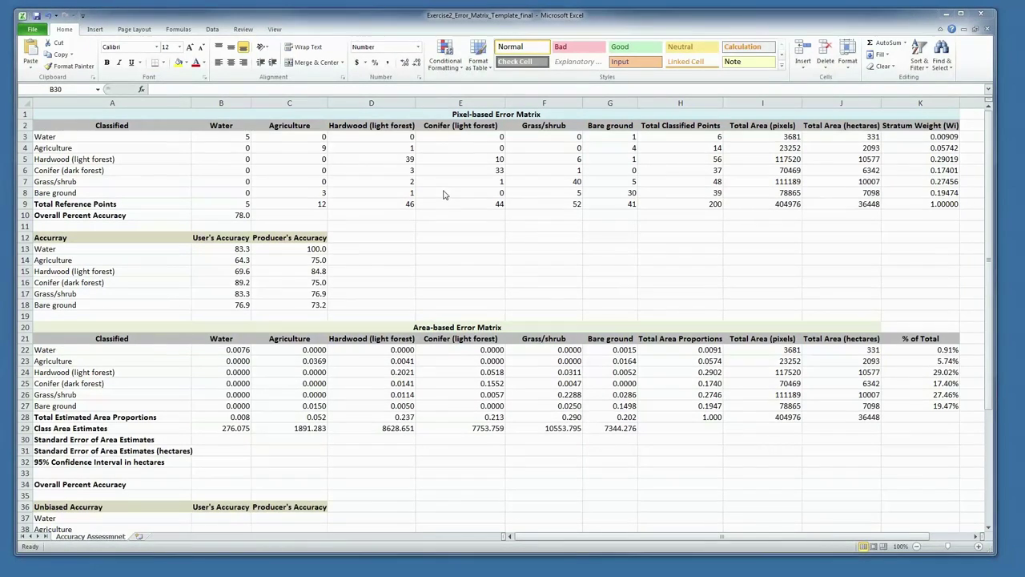
left_click(158, 89)
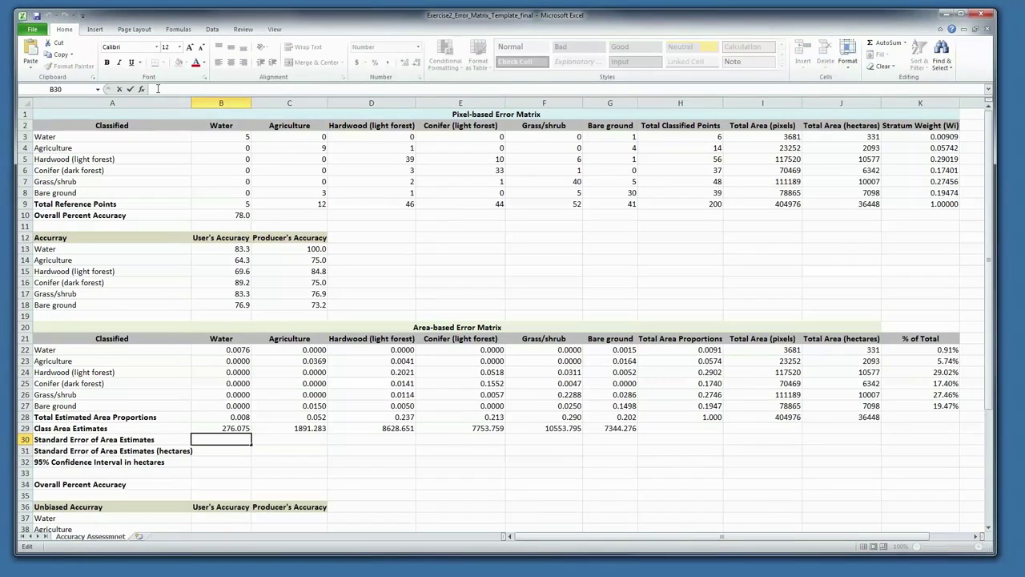
right_click(158, 89)
left_click(179, 130)
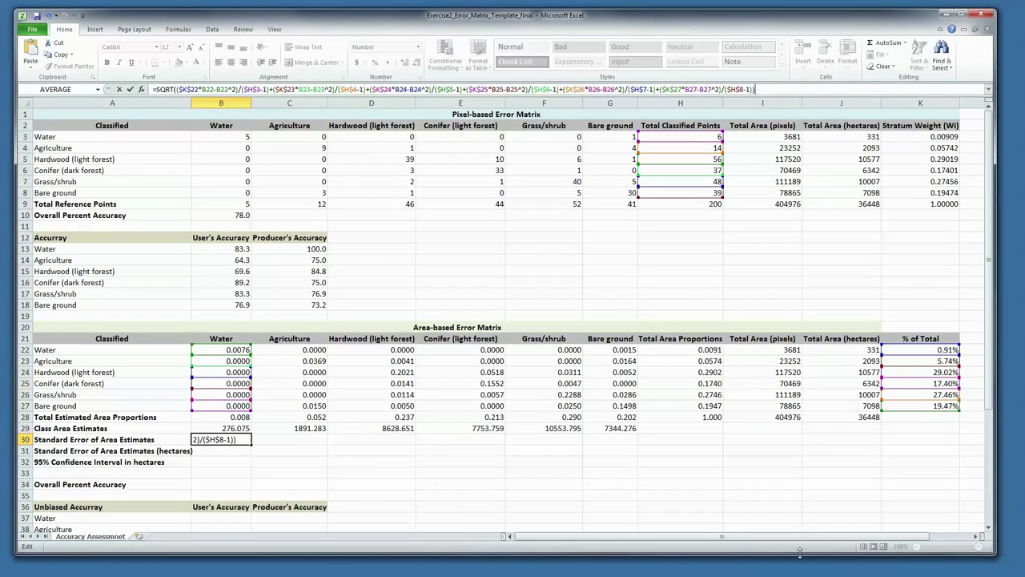
key("Return")
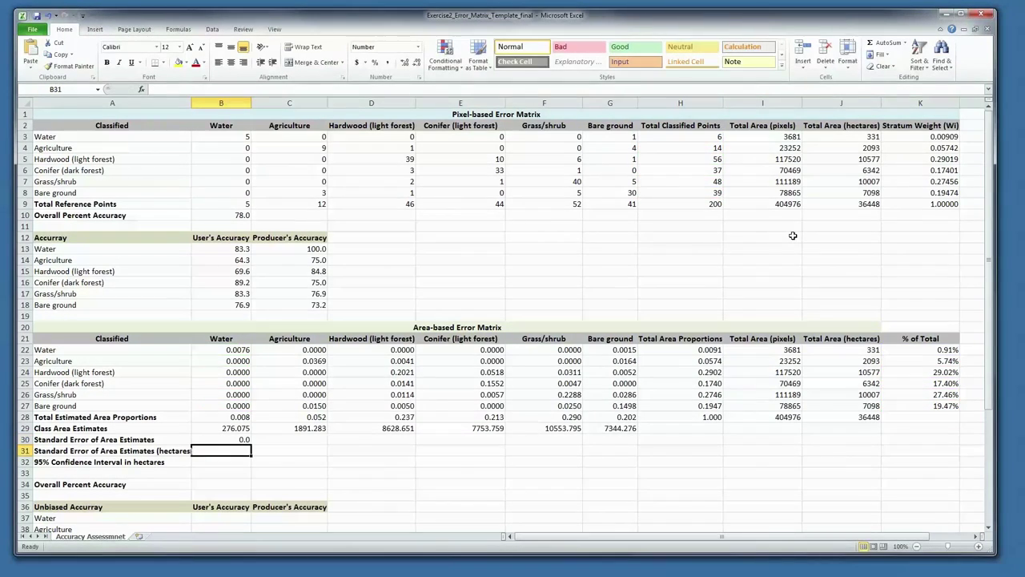
Format B30 as a number with five decimal places and fill its standard error formula across through G30.
left_click(242, 438)
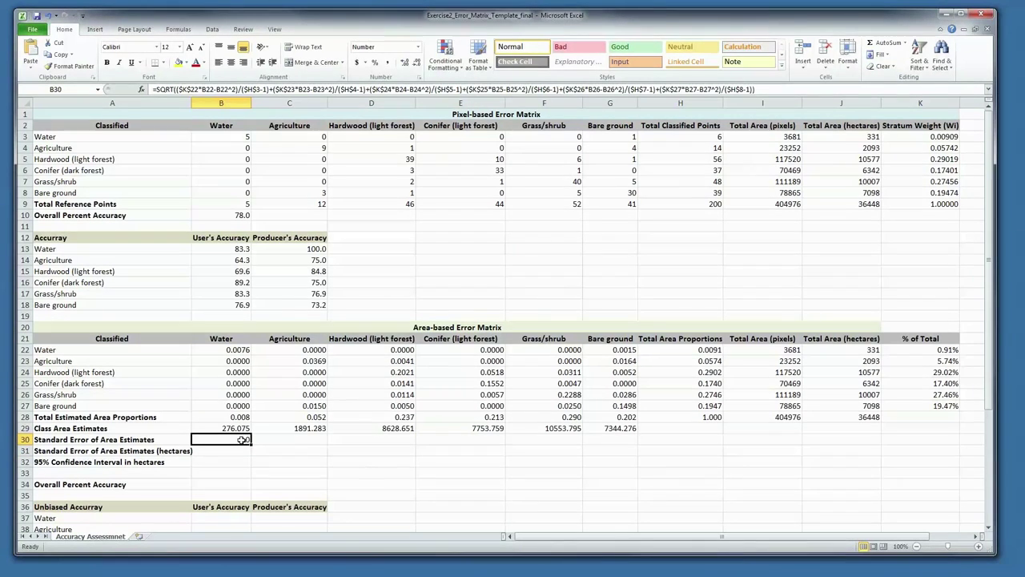
right_click(239, 439)
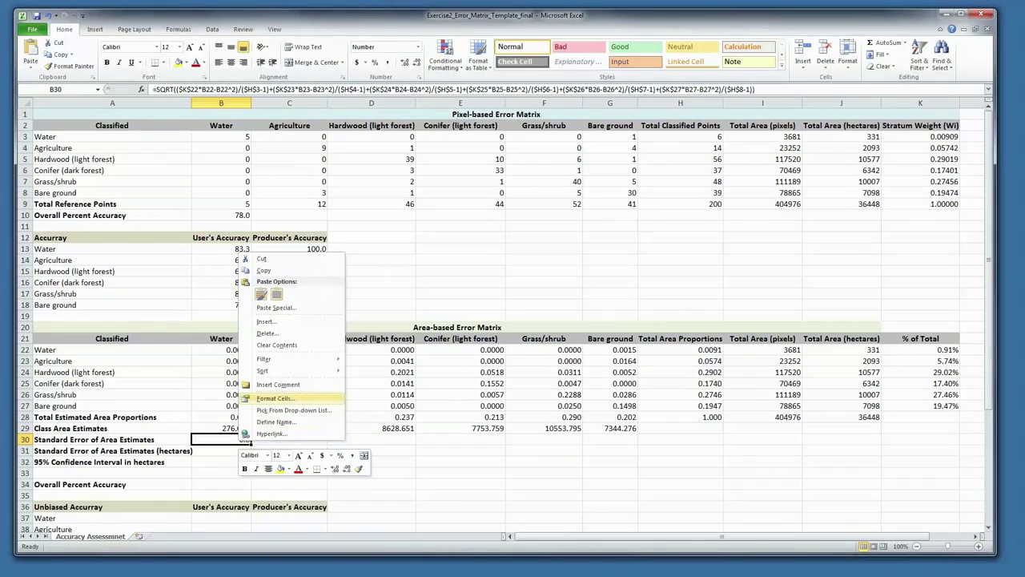
left_click(317, 399)
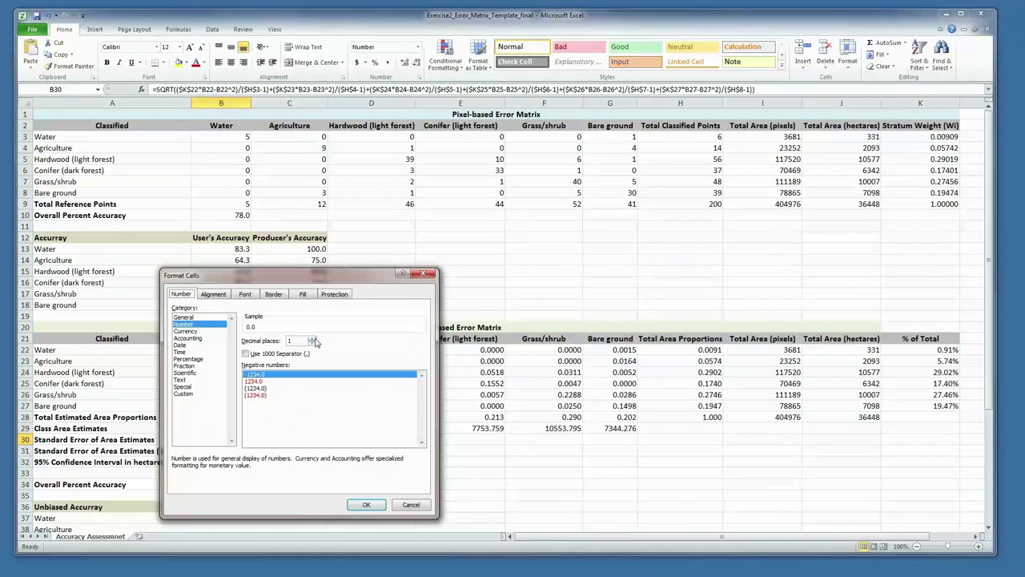
left_click(314, 341)
left_click(313, 339)
left_click(313, 339)
left_click(313, 339)
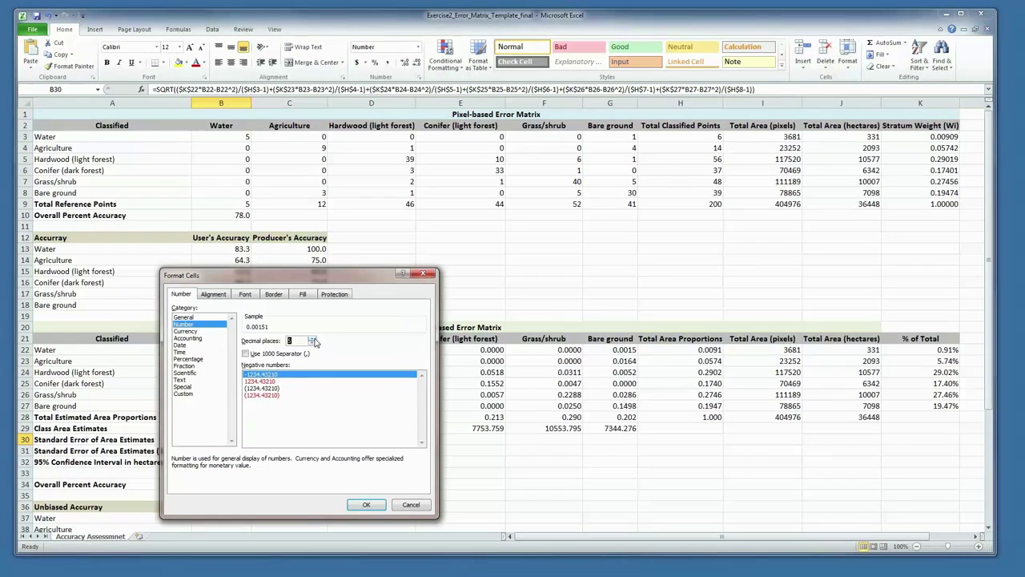
left_click(369, 506)
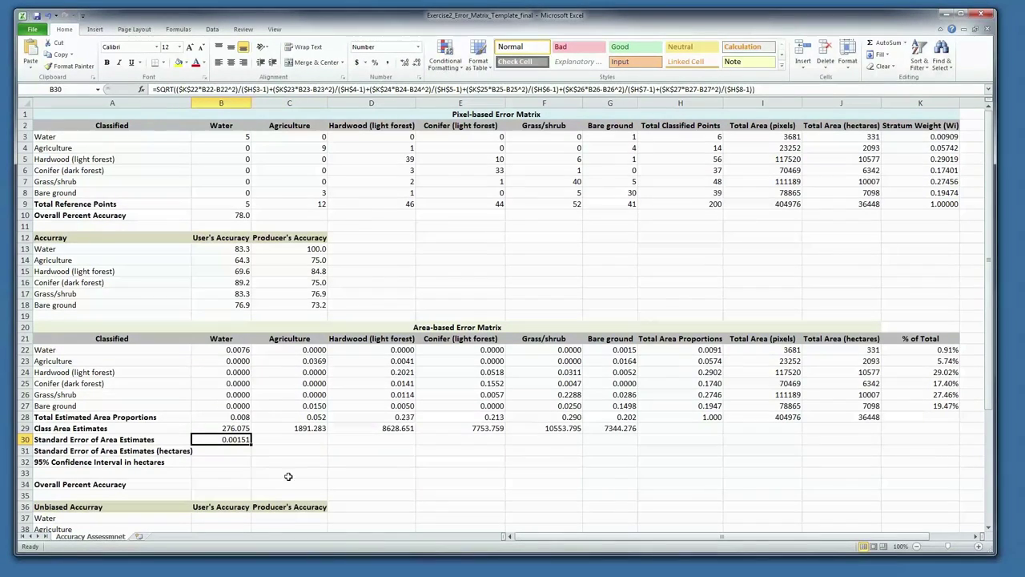
left_click_drag(251, 441, 617, 443)
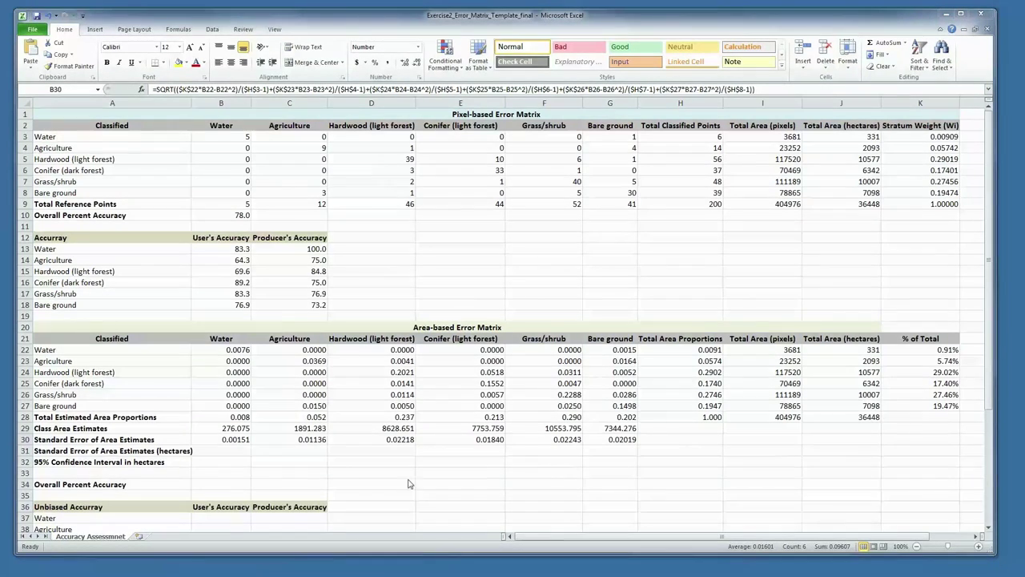
Calculate the Standard Error of Area Estimates (hectares) row by entering =B30*$J$28 in B31 and filling it across through G31.
key("ctrl+c")
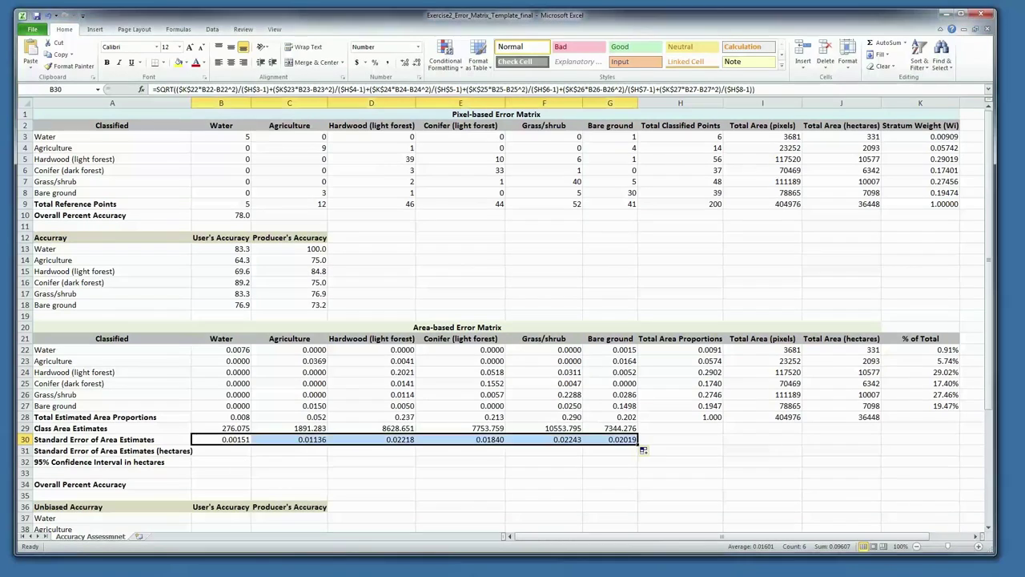
left_click(245, 452)
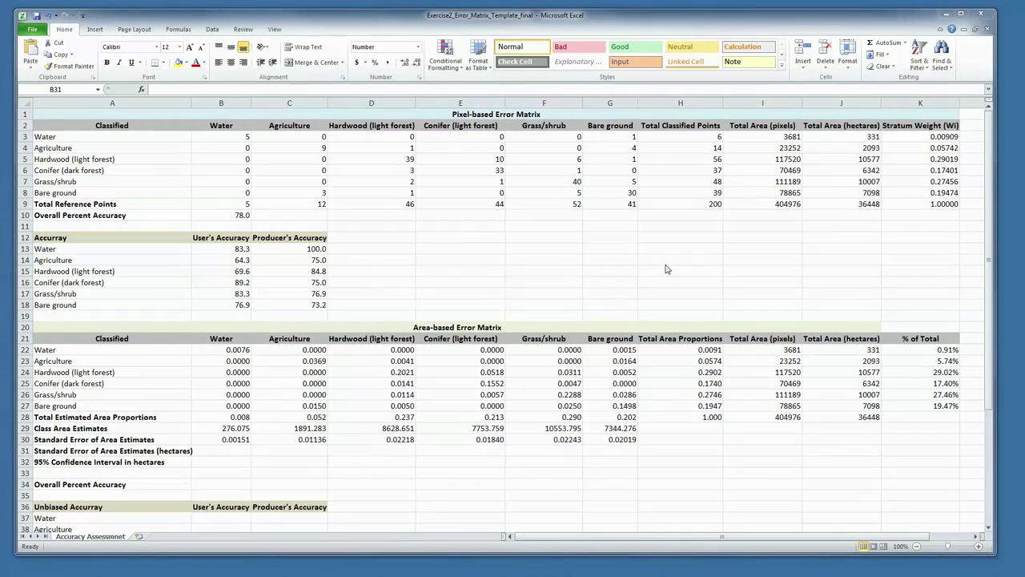
left_click(154, 89)
right_click(154, 89)
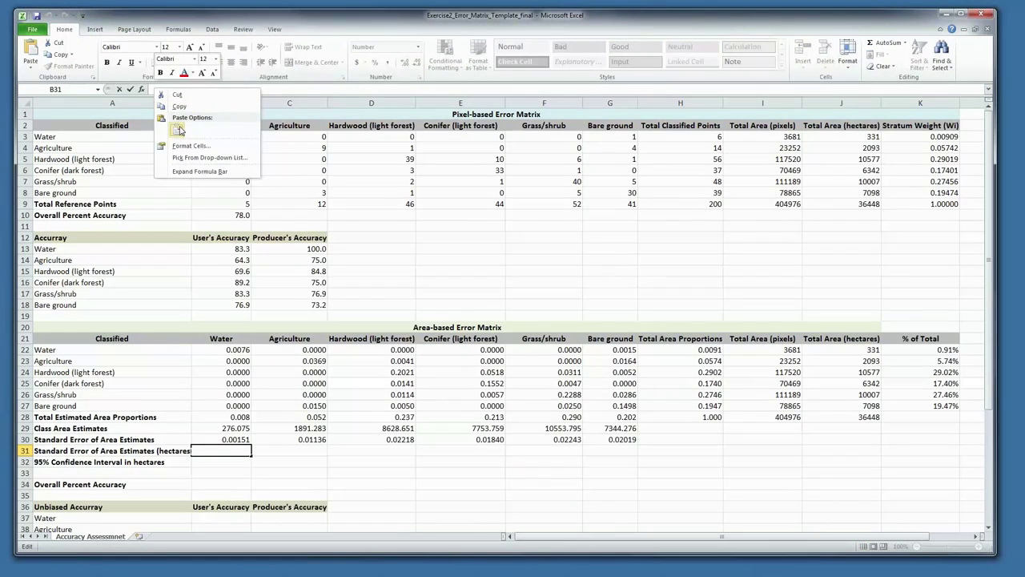
left_click(182, 130)
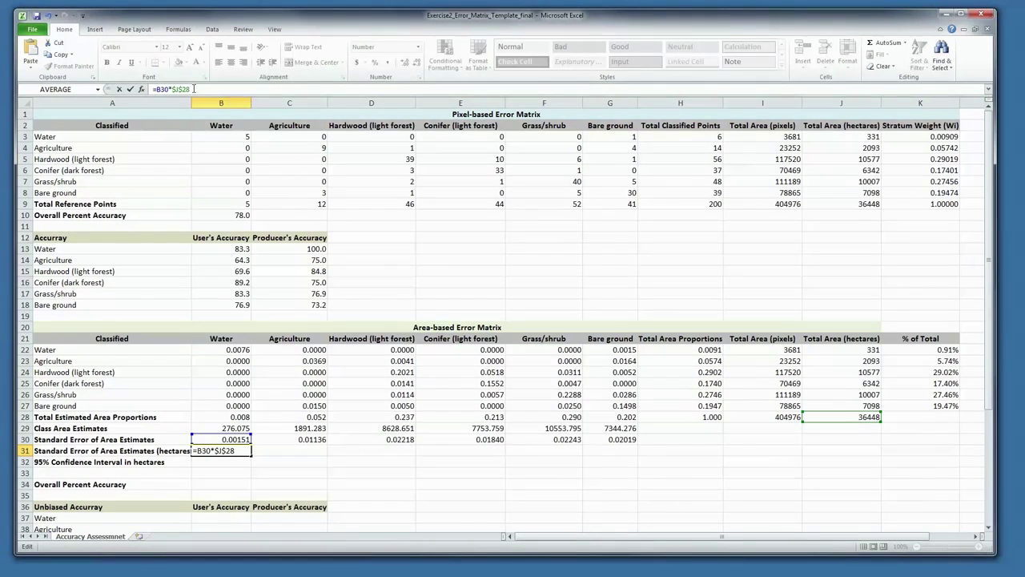
key("Return")
left_click(245, 449)
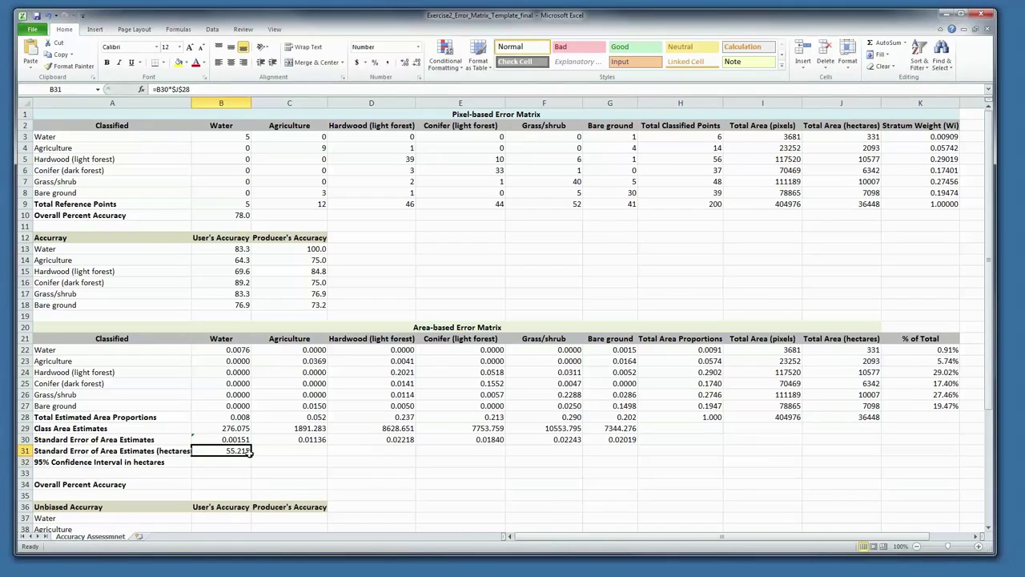
left_click_drag(251, 453, 609, 453)
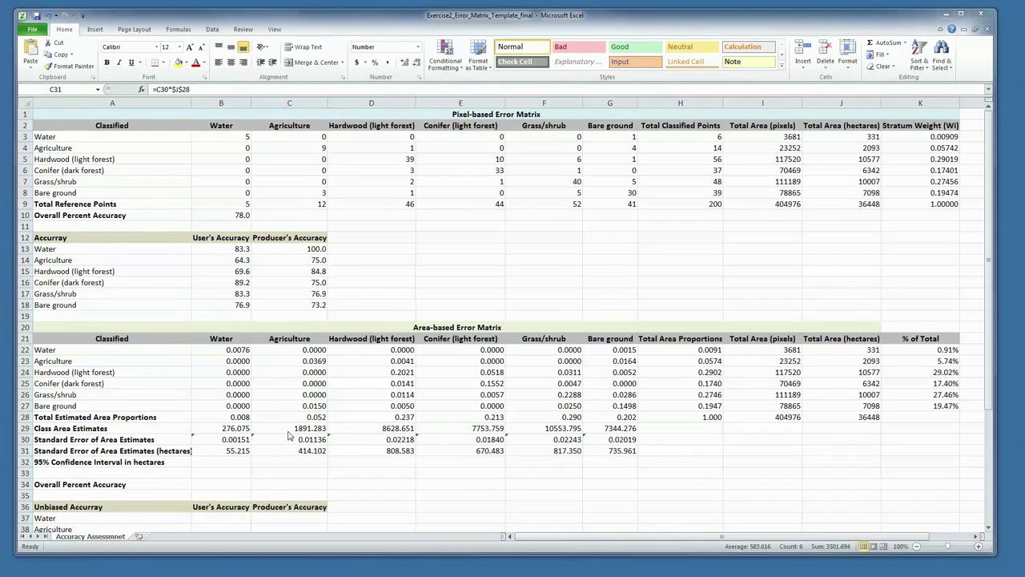
Calculate the 95% Confidence Interval in hectares row by entering =B31*1.96 in B32 and filling it across through G32.
key("ctrl+v")
left_click(228, 459)
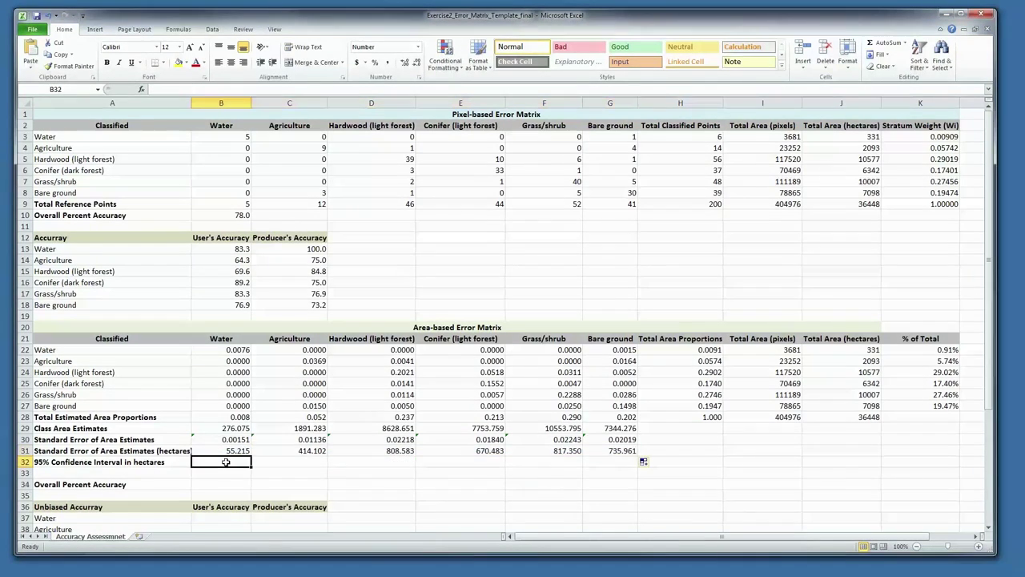
left_click(166, 88)
right_click(166, 88)
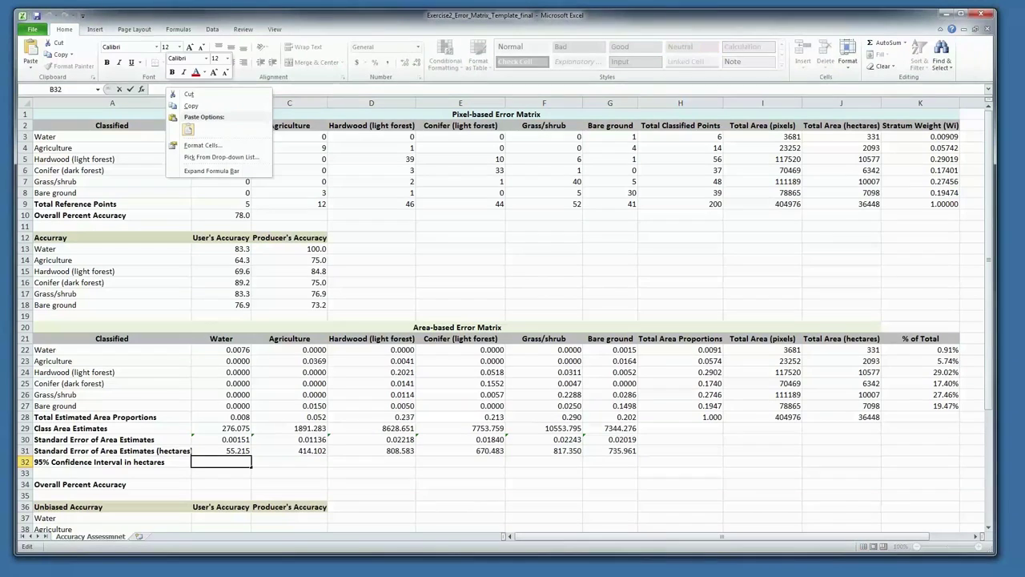
left_click(189, 128)
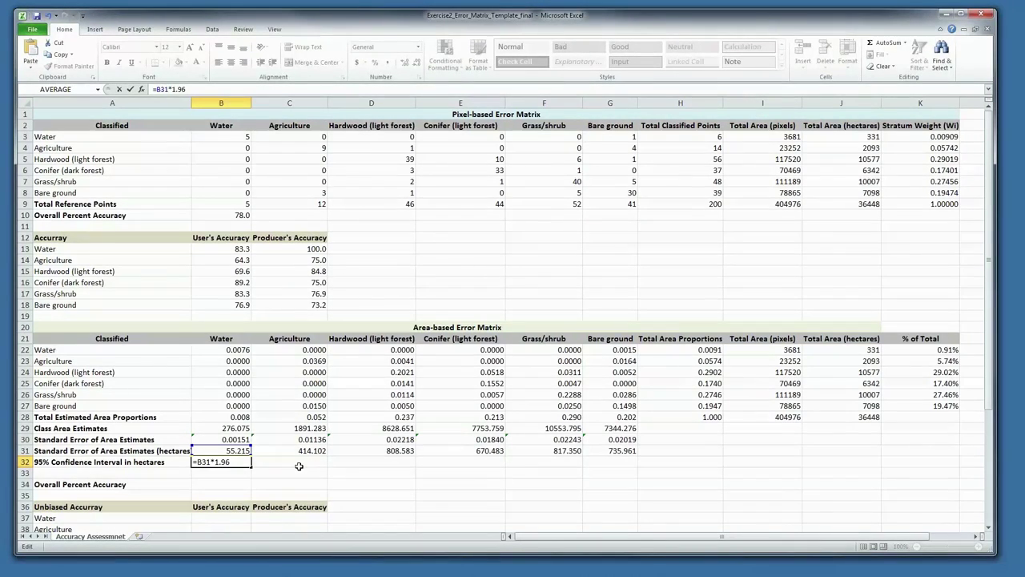
key("Return")
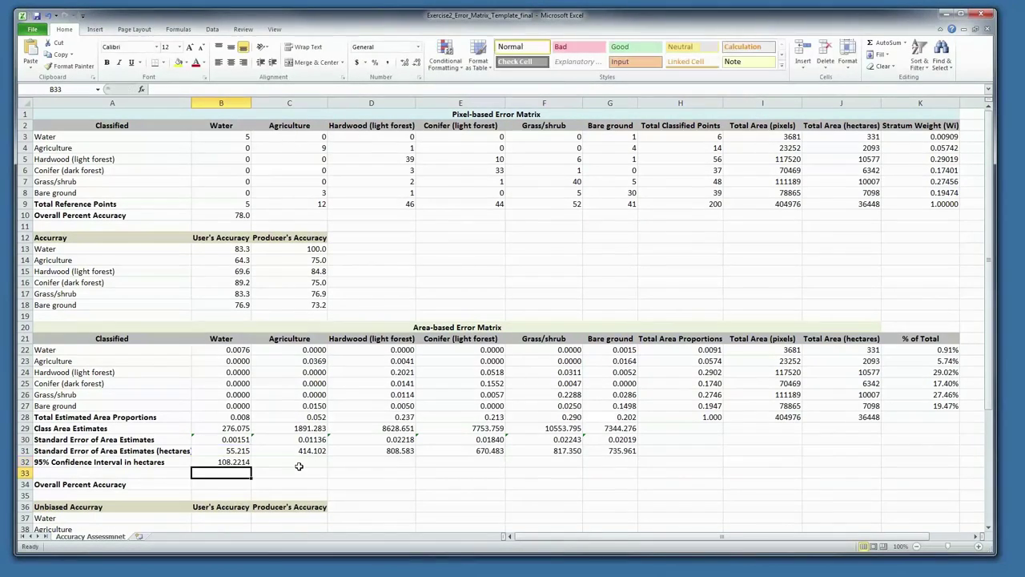
left_click(241, 462)
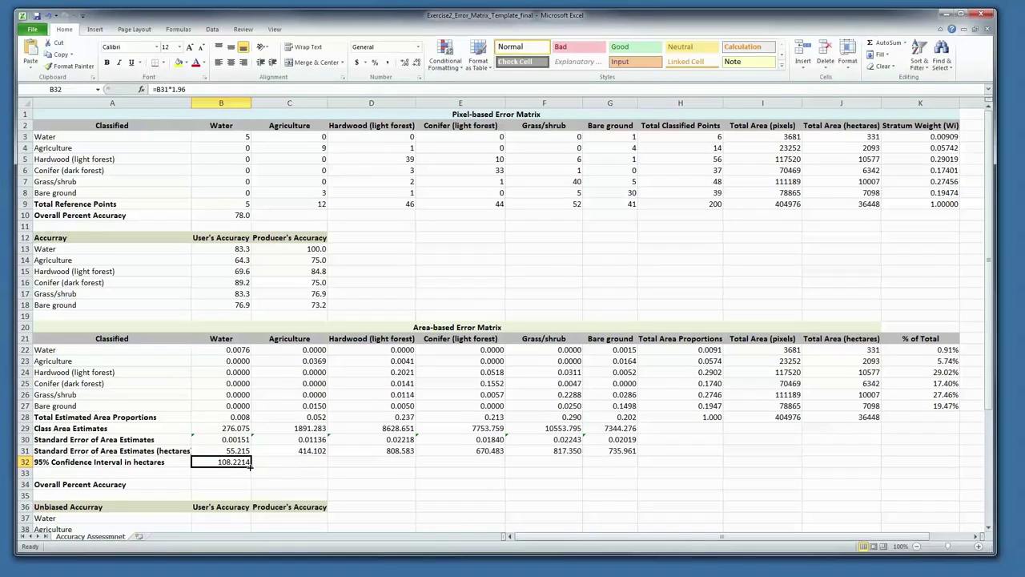
left_click_drag(255, 466, 633, 463)
Calculate the area-based Overall Percent Accuracy by entering =(B22+C23+D24+E25+F26+G27)*100 in B34.
scroll(787, 455, "down", 1)
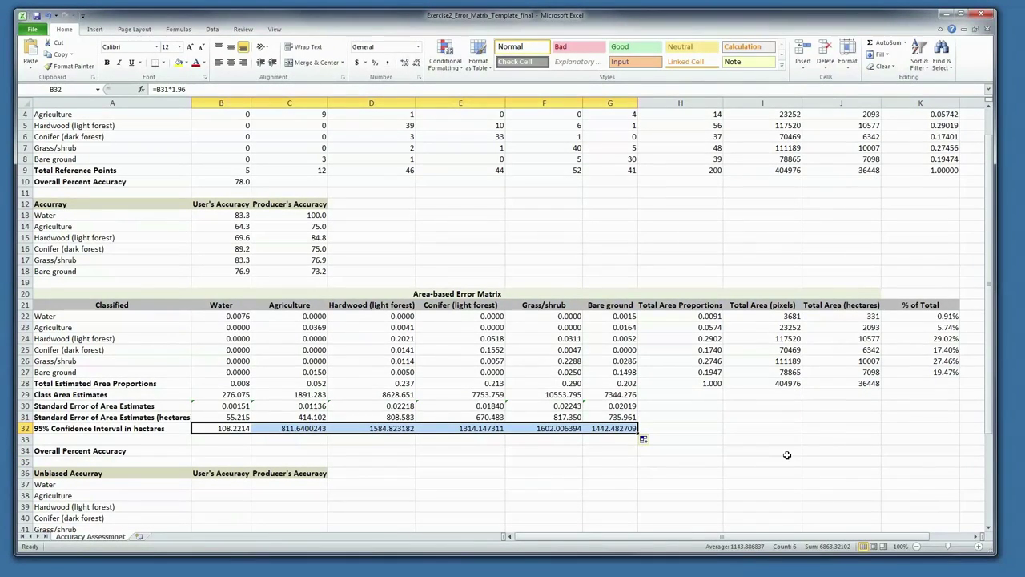
scroll(786, 455, "down", 1)
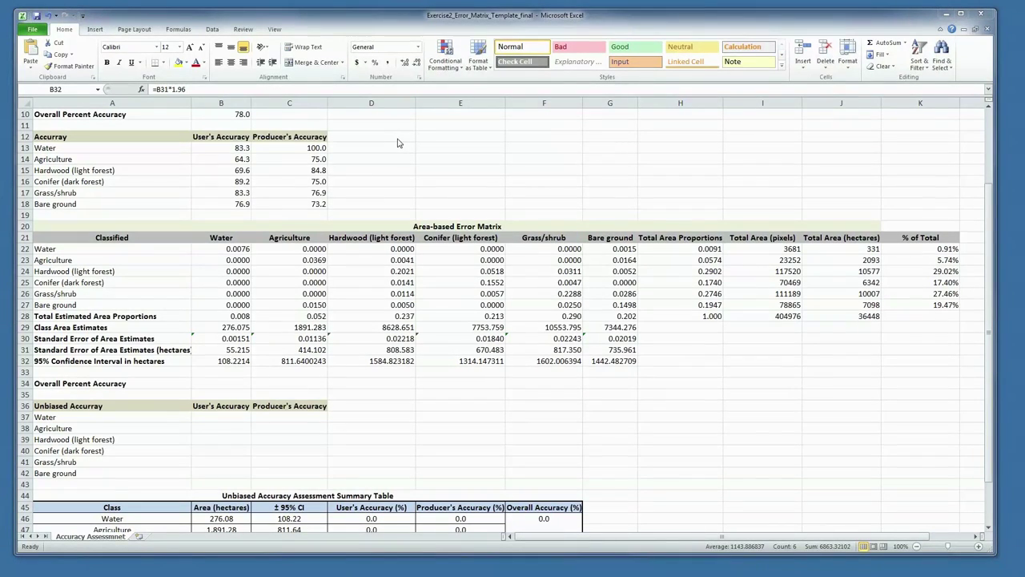
key("ctrl+v")
left_click(236, 383)
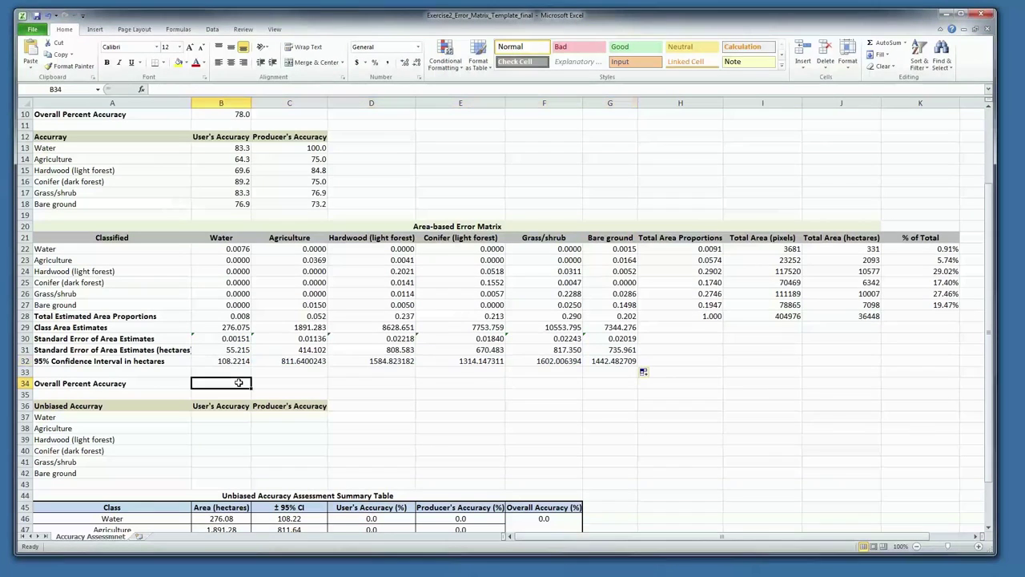
right_click(164, 88)
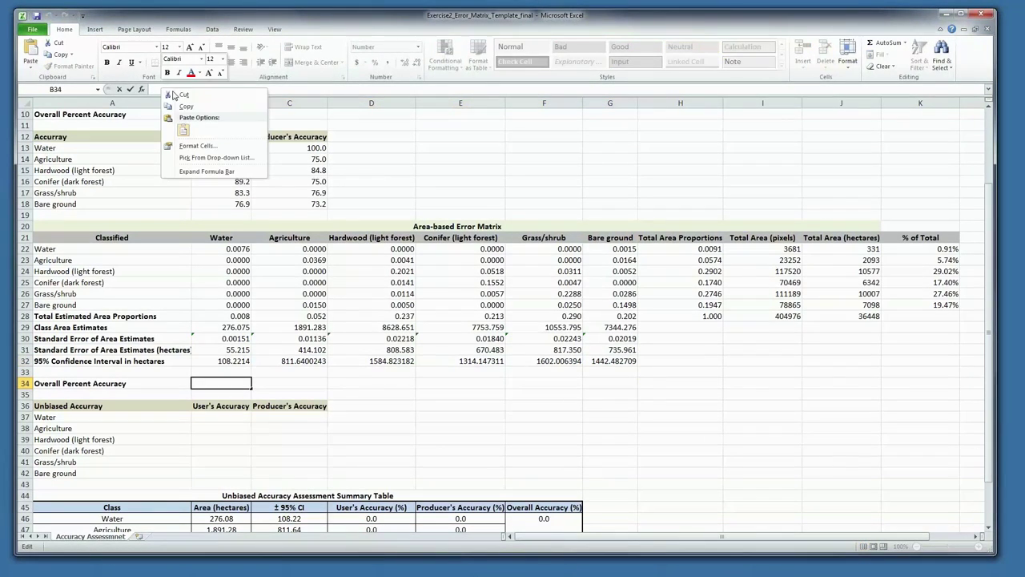
left_click(183, 130)
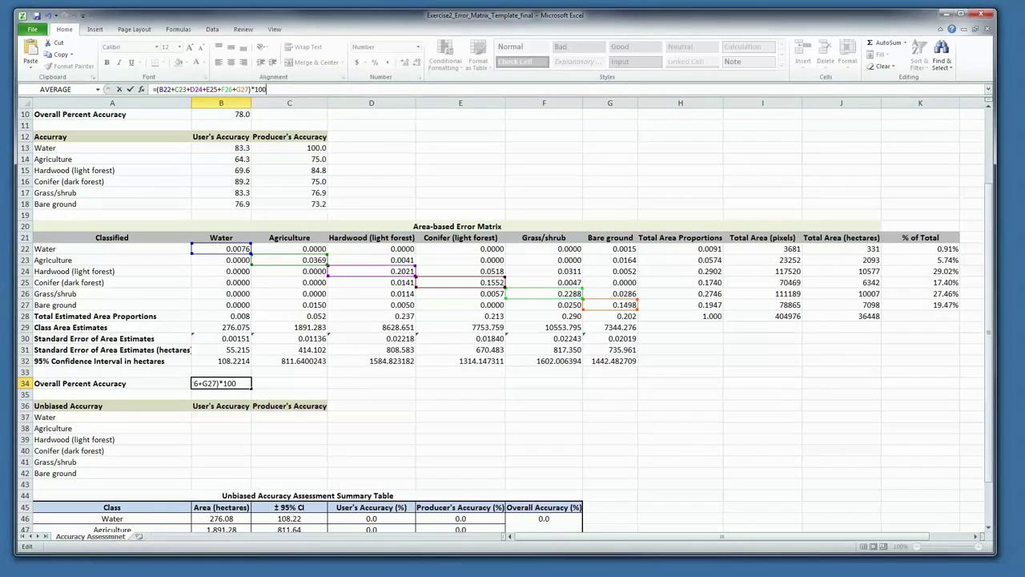
key("Return")
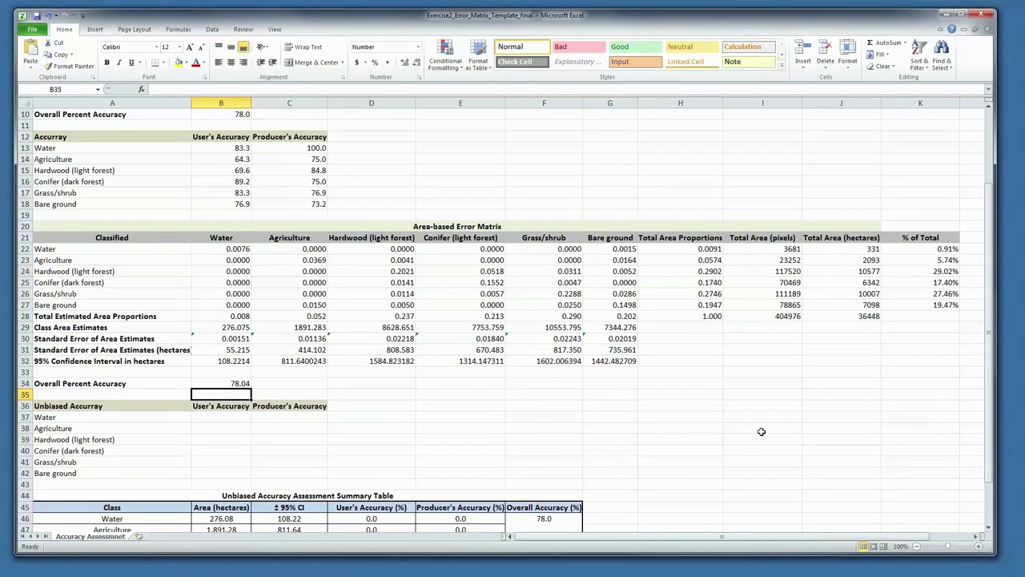
Calculate the unbiased User's Accuracy for Water by entering =(B22/H22)*100 in B37.
left_click_drag(991, 271, 990, 288)
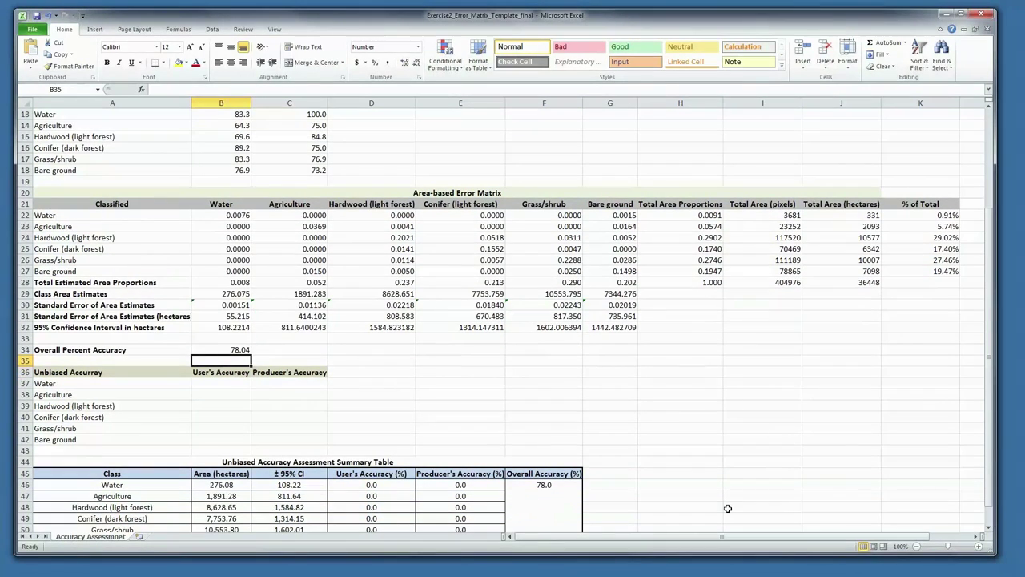
left_click(209, 383)
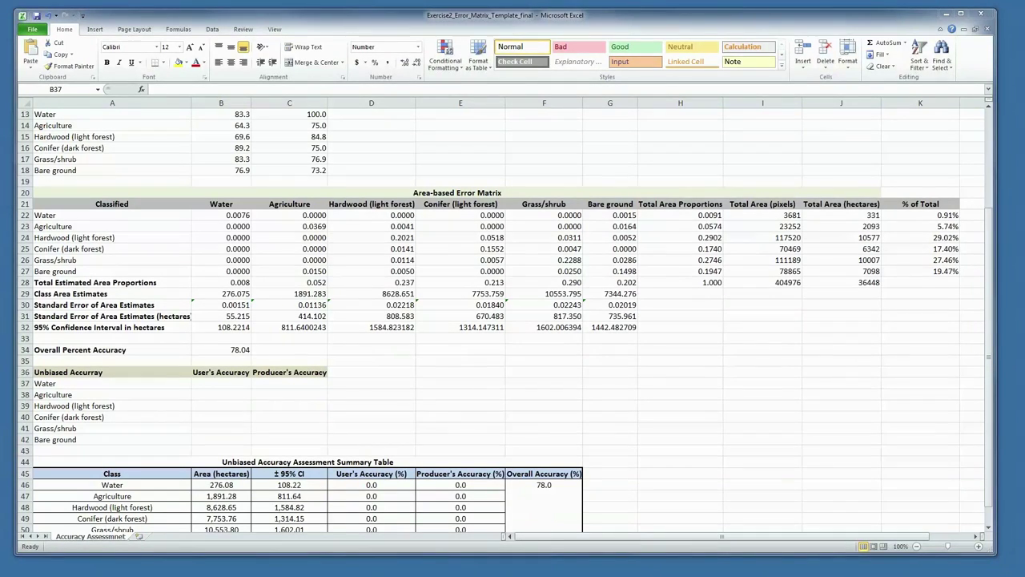
right_click(168, 89)
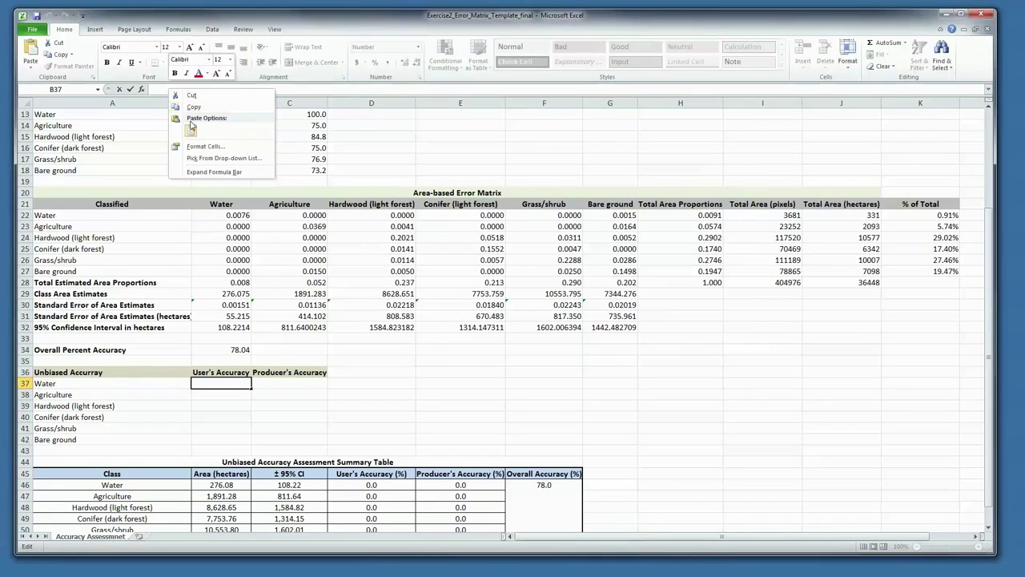
left_click(192, 129)
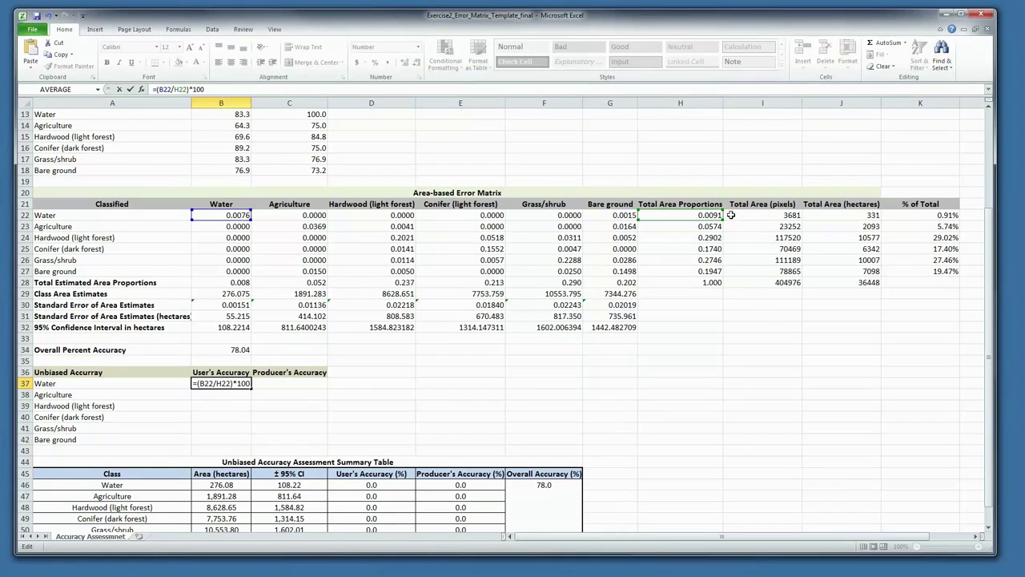
left_click_drag(724, 220, 723, 220)
key("Return")
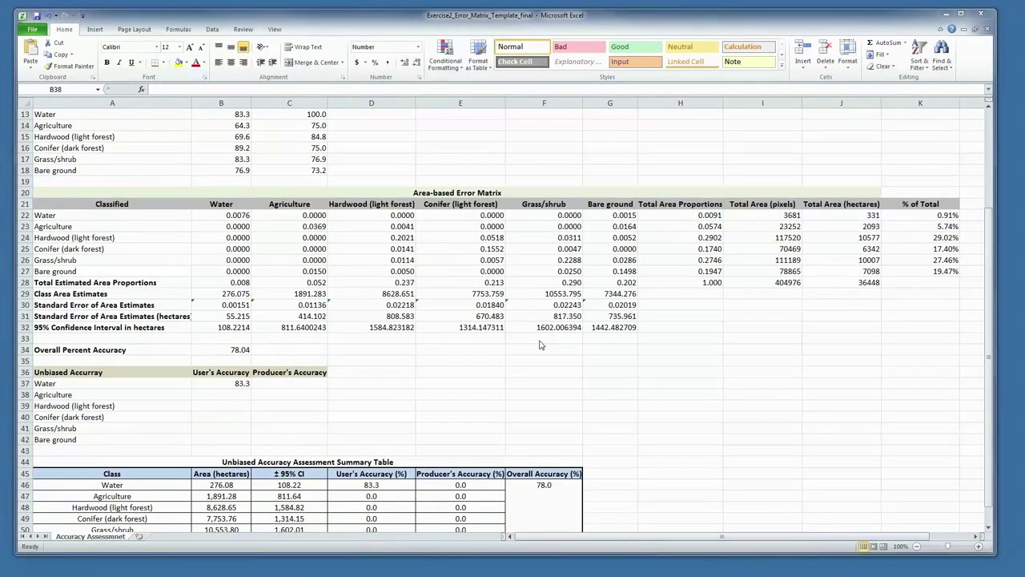
Calculate the unbiased User's Accuracy for Agriculture by entering =(C23/H23)*100 in B38.
left_click(237, 396)
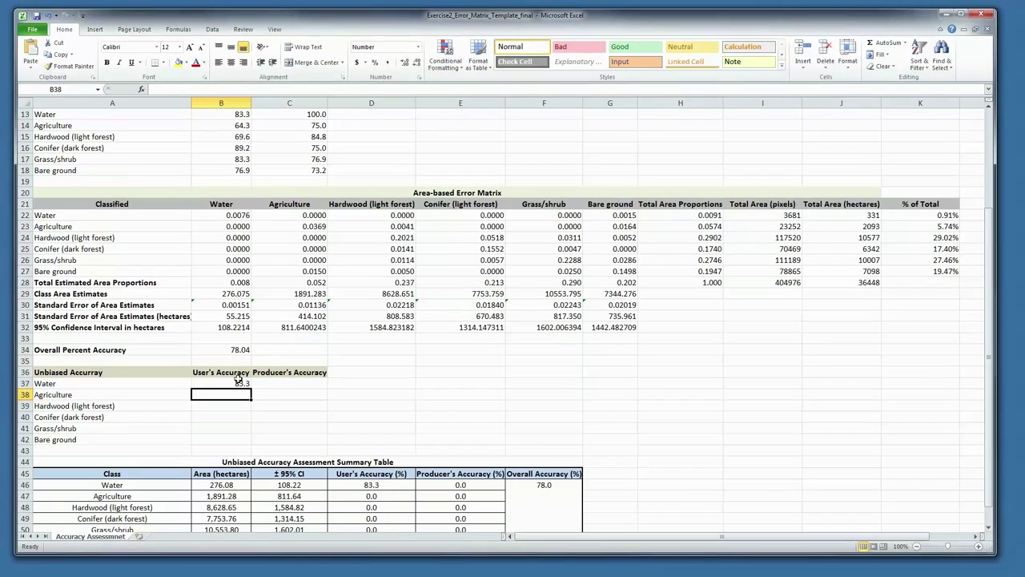
left_click(157, 90)
right_click(157, 93)
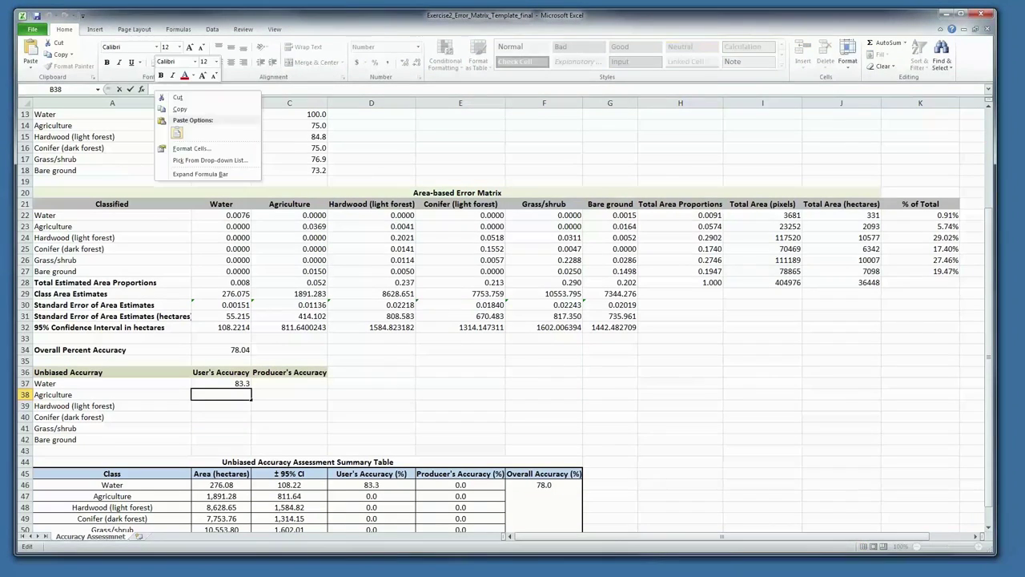
left_click(177, 133)
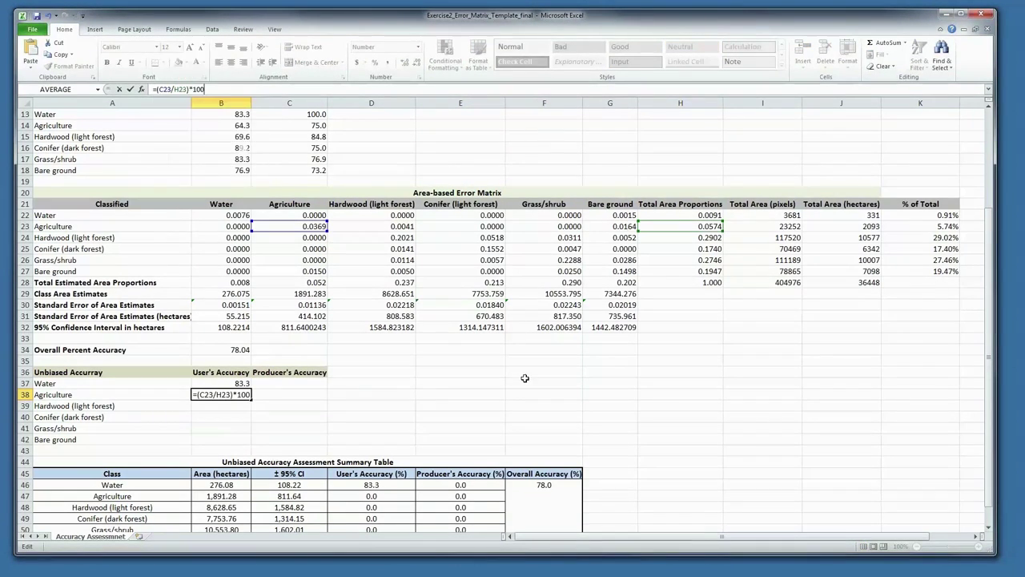
key("Return")
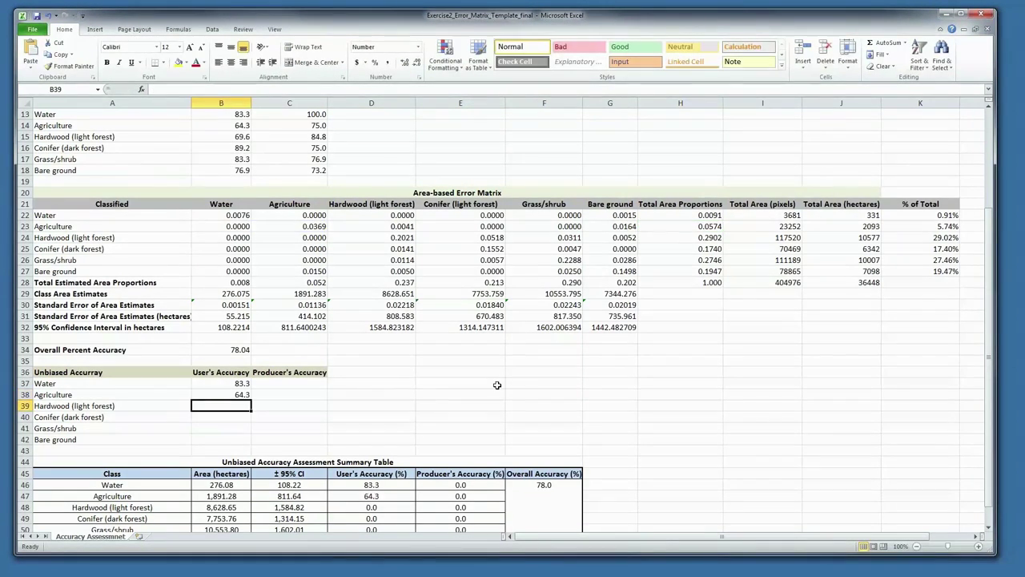
Calculate the unbiased User's Accuracy for Hardwood (light forest) by entering =(D24/H24)*100 in B39.
left_click(213, 408)
left_click(171, 89)
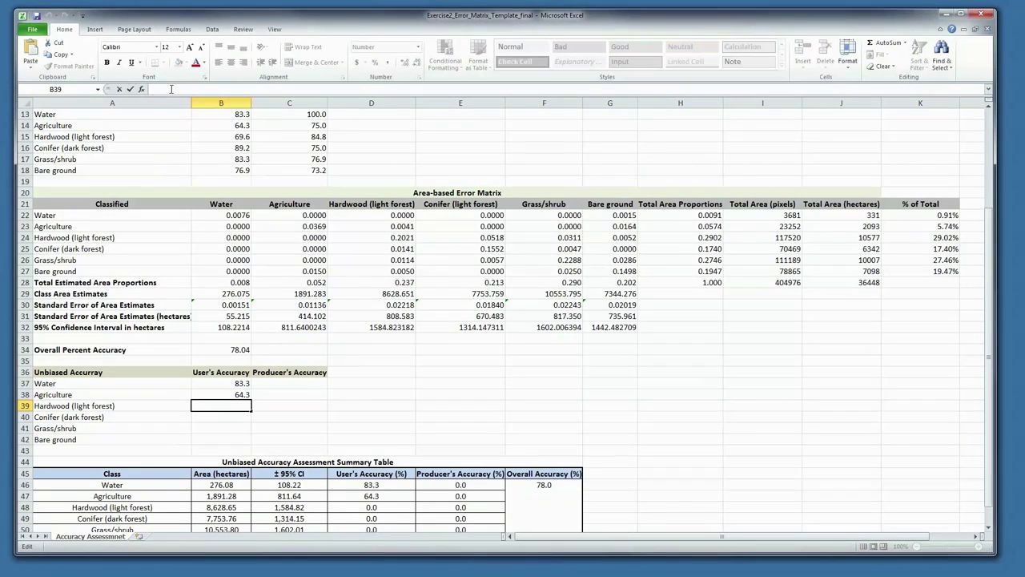
right_click(171, 89)
left_click(194, 131)
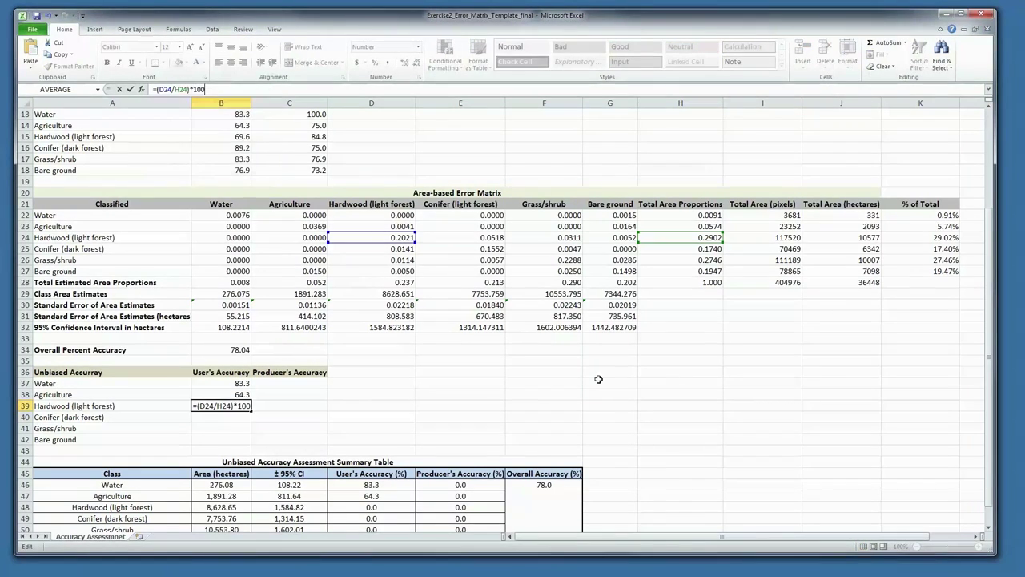
key("Return")
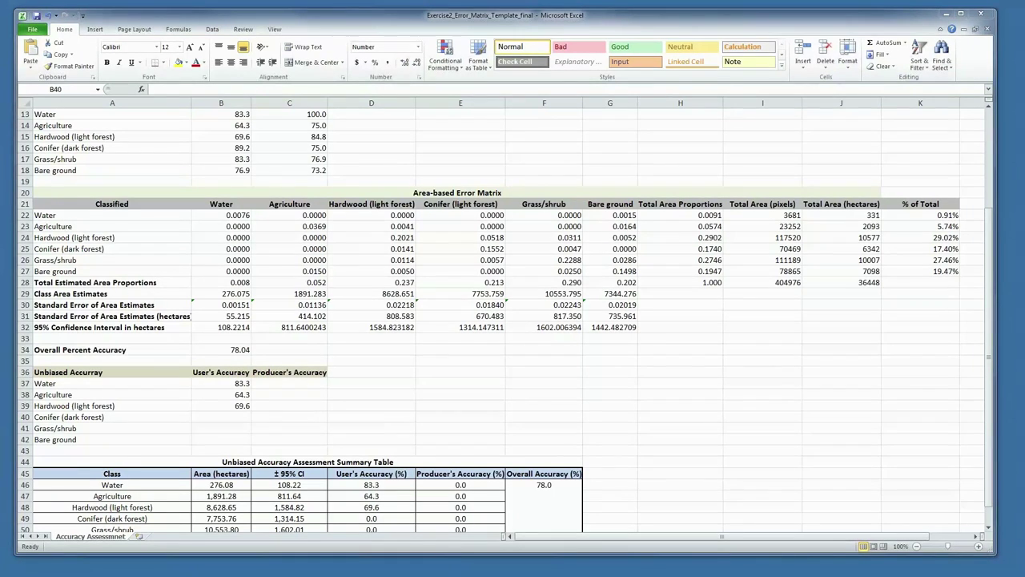
Calculate the unbiased User's Accuracy for Conifer (dark forest) by entering =(E25/H25)*100 in B40.
left_click(239, 418)
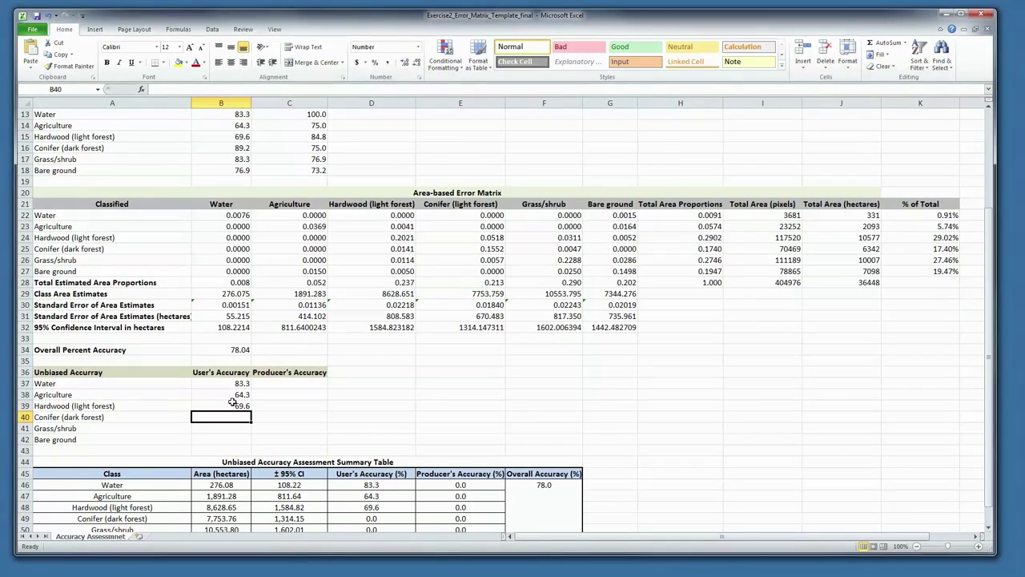
left_click(152, 89)
right_click(159, 89)
left_click(184, 128)
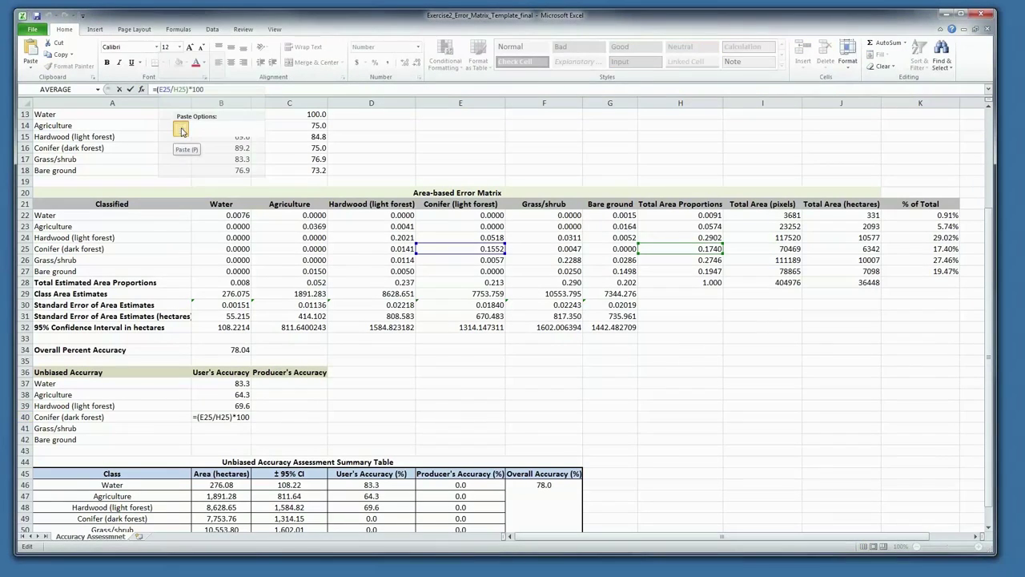
key("Return")
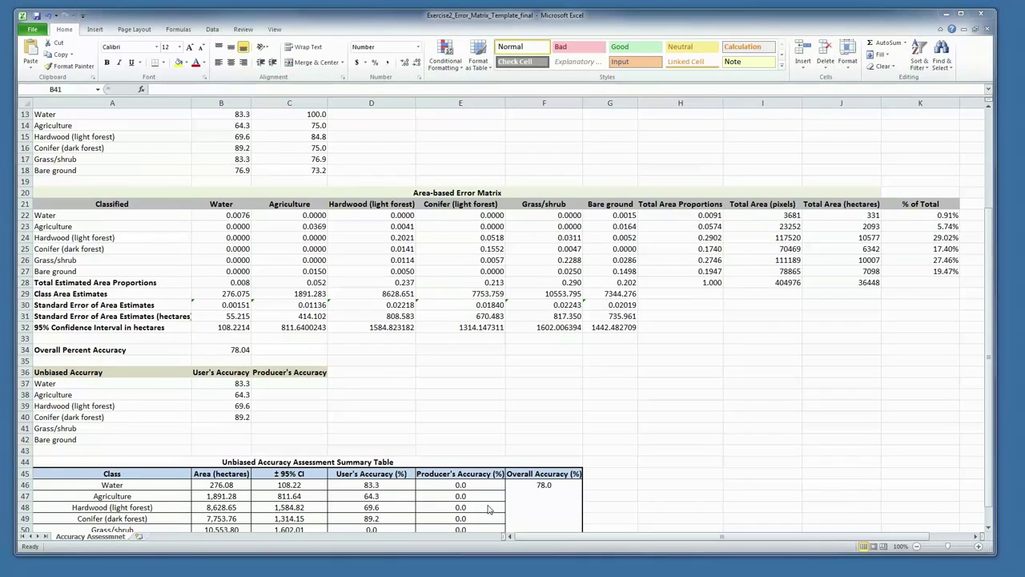
Calculate the unbiased User's Accuracy for Grass/shrub by entering =(F26/H26)*100 in B41.
left_click(222, 428)
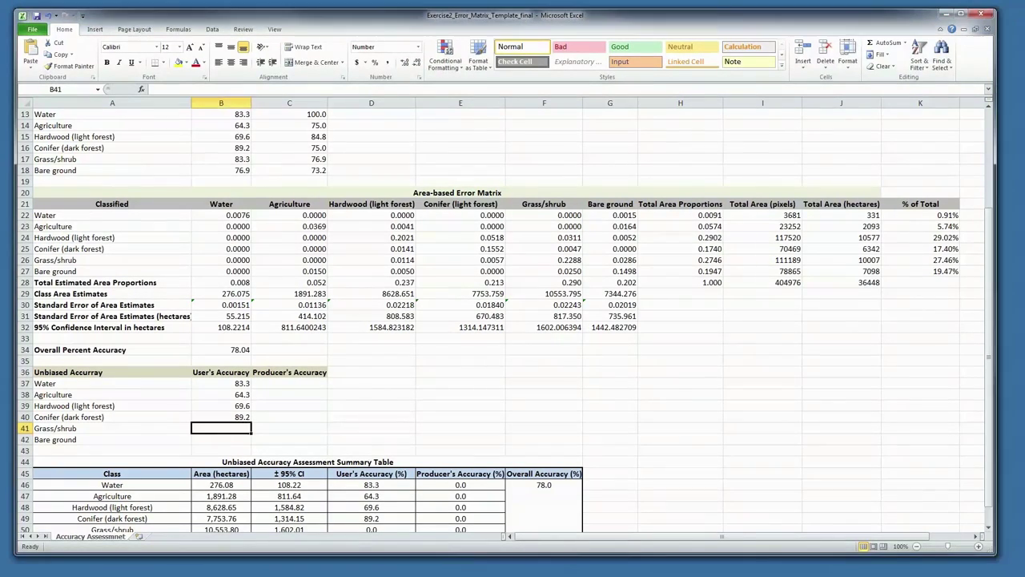
left_click(156, 89)
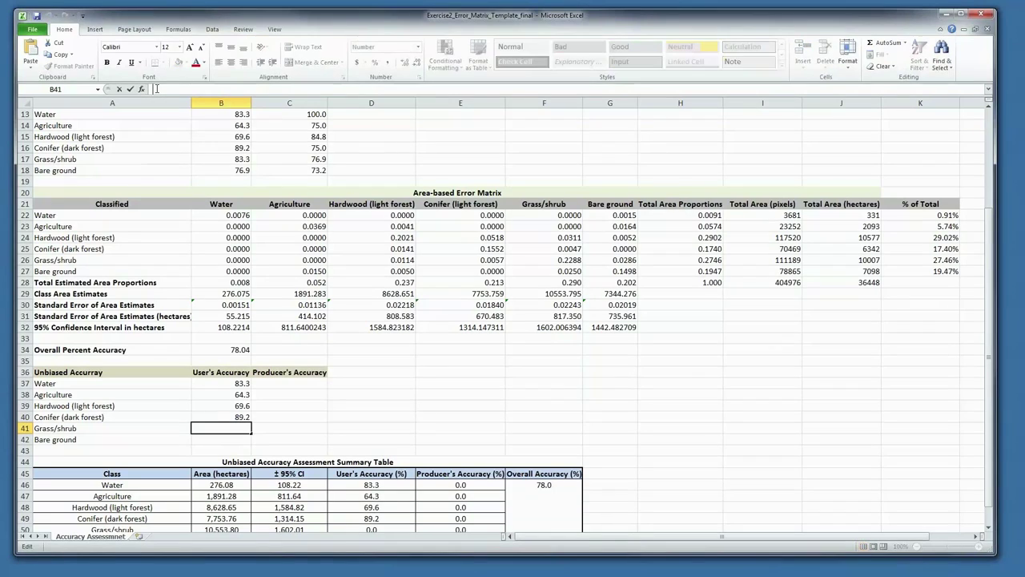
right_click(156, 88)
left_click(179, 129)
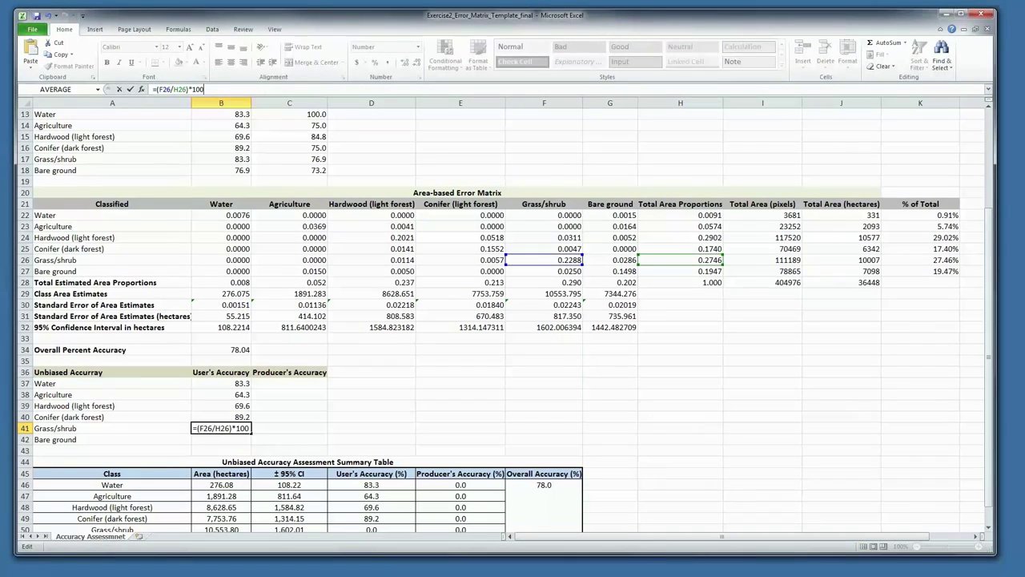
key("Return")
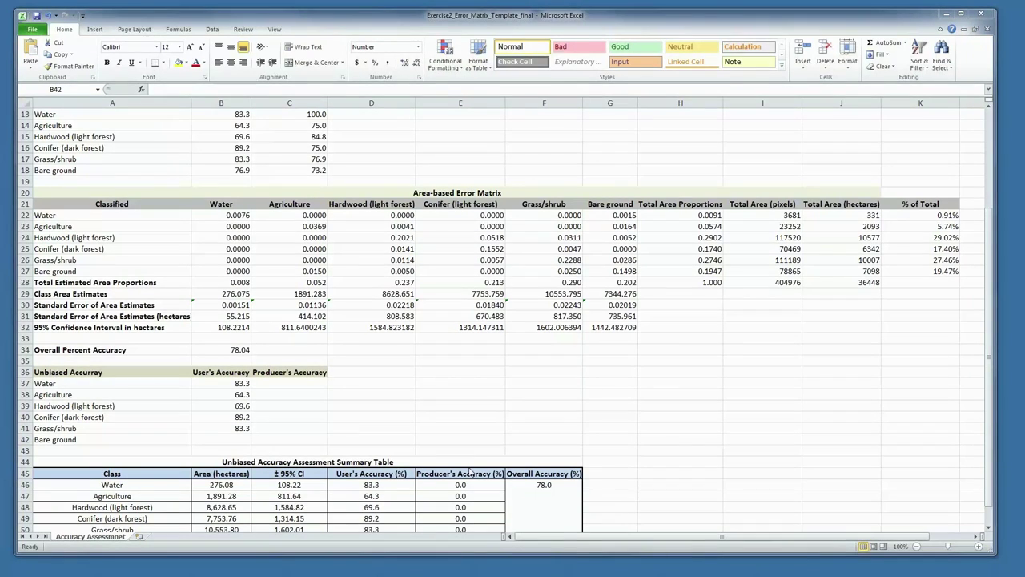
Calculate the unbiased User's Accuracy for Bare ground by entering =(G27/H27)*100 in B42.
right_click(225, 439)
left_click(246, 294)
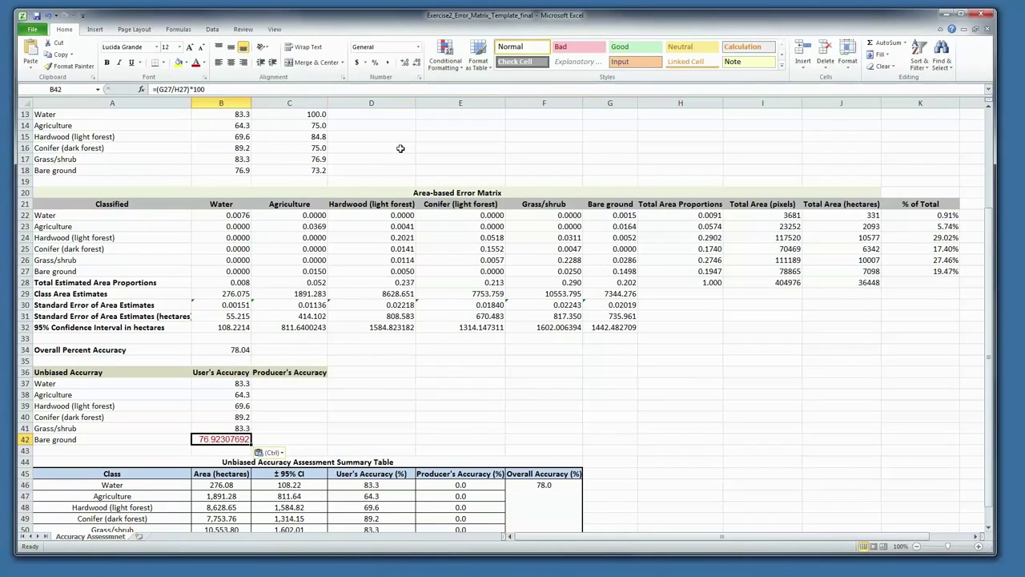
left_click(213, 89)
key("Return")
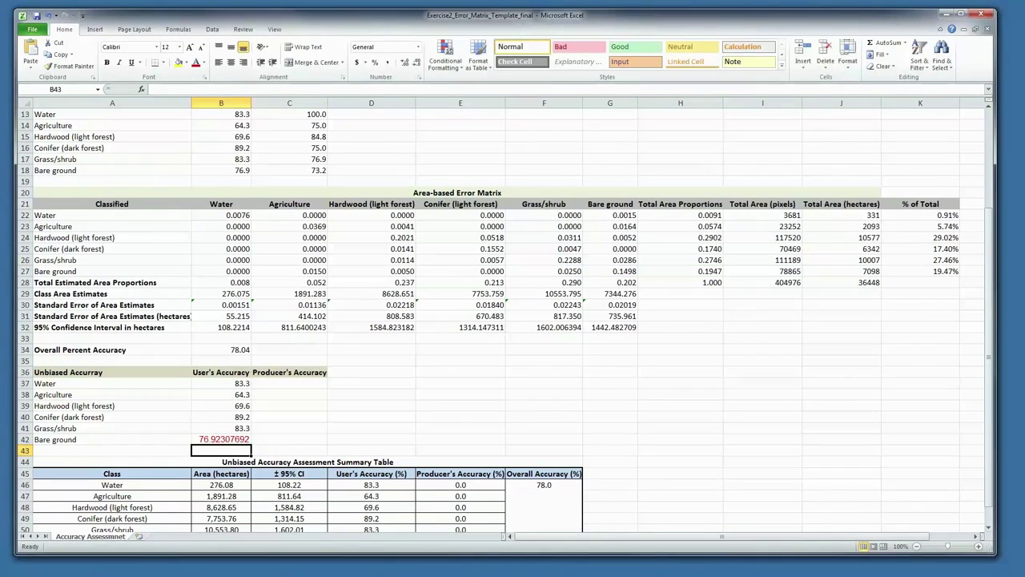
left_click(235, 438)
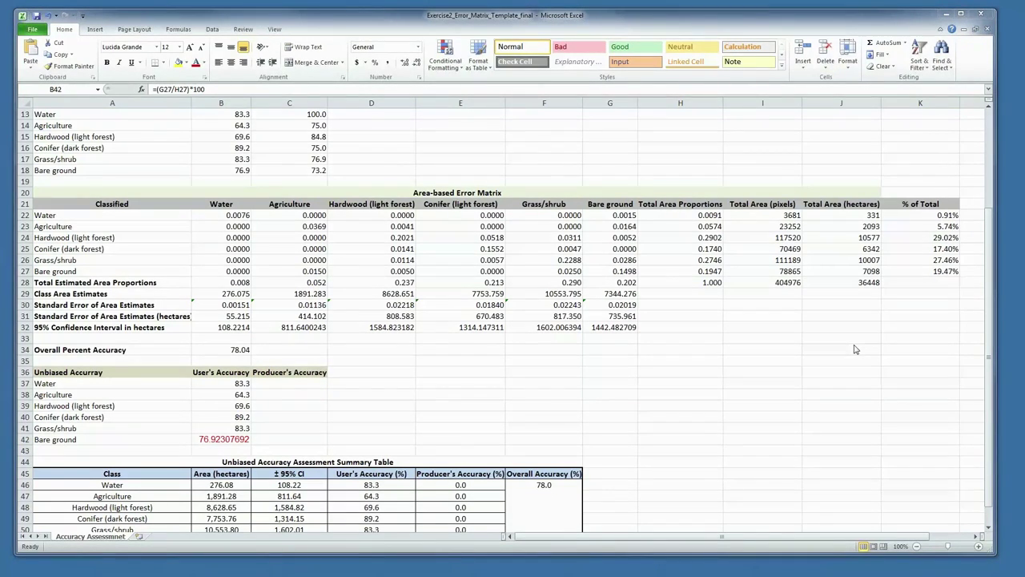
Calculate the unbiased Producer's Accuracy for Water by entering =(B22/B28)*100 in C37.
left_click(309, 383)
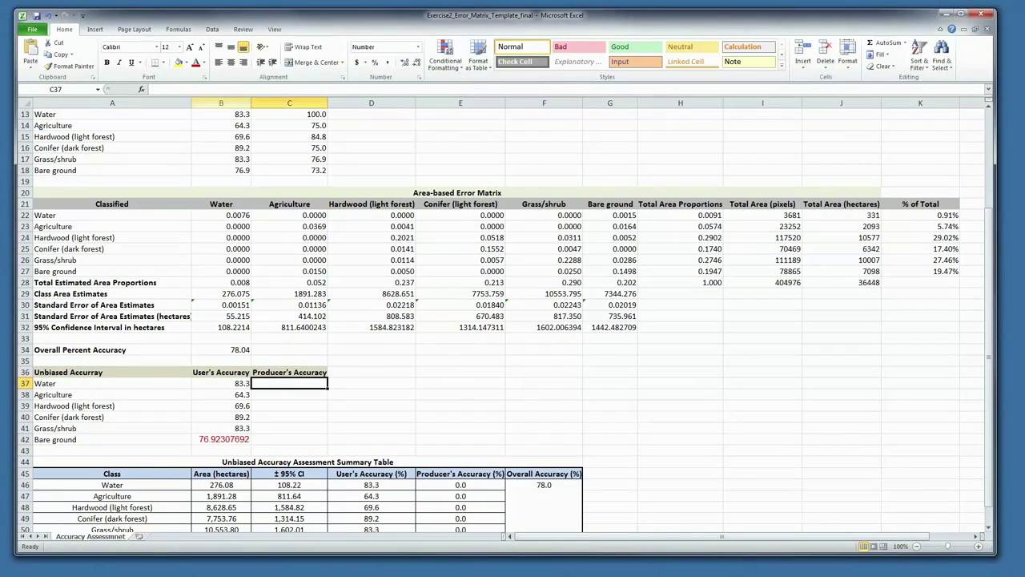
left_click(156, 89)
right_click(156, 89)
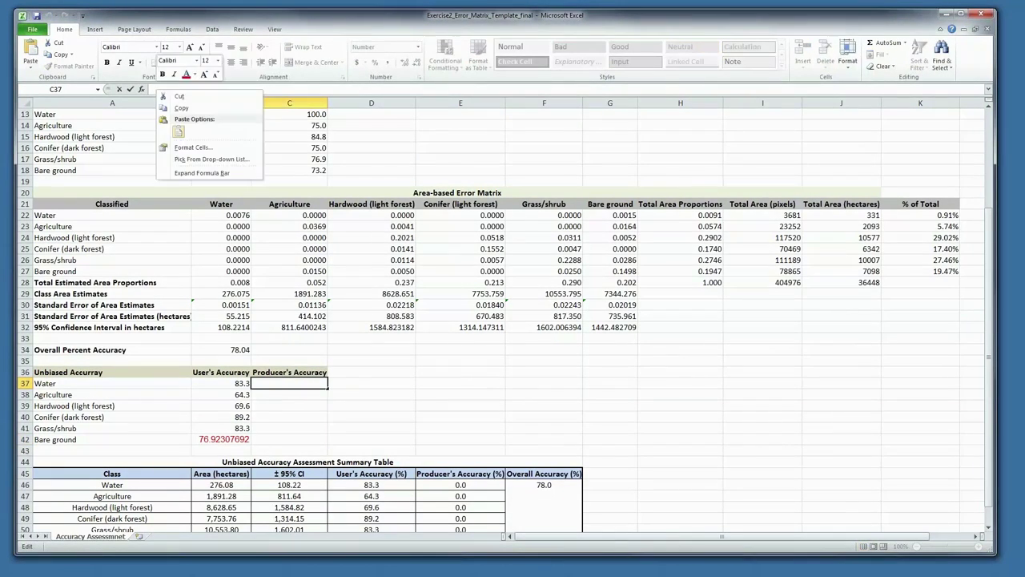
left_click(169, 128)
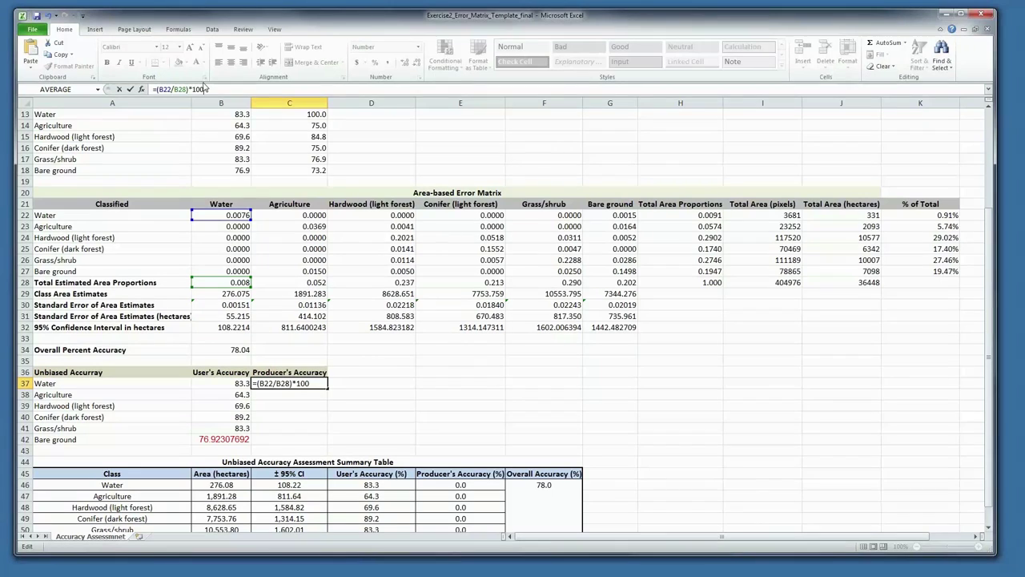
key("Return")
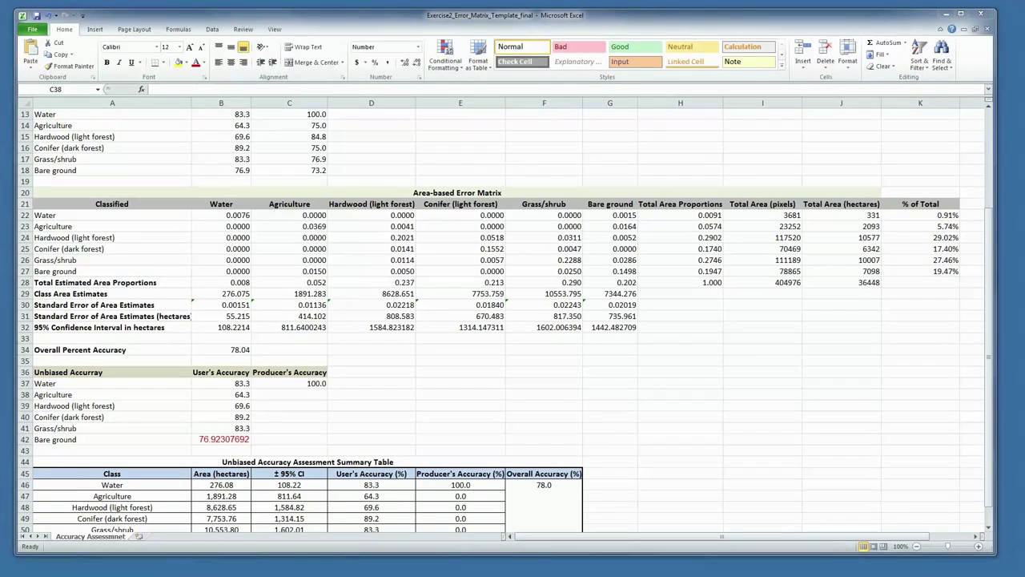
Calculate the unbiased Producer's Accuracy for Agriculture by entering =(C23/C28)*100 in C38.
left_click(316, 395)
left_click(166, 91)
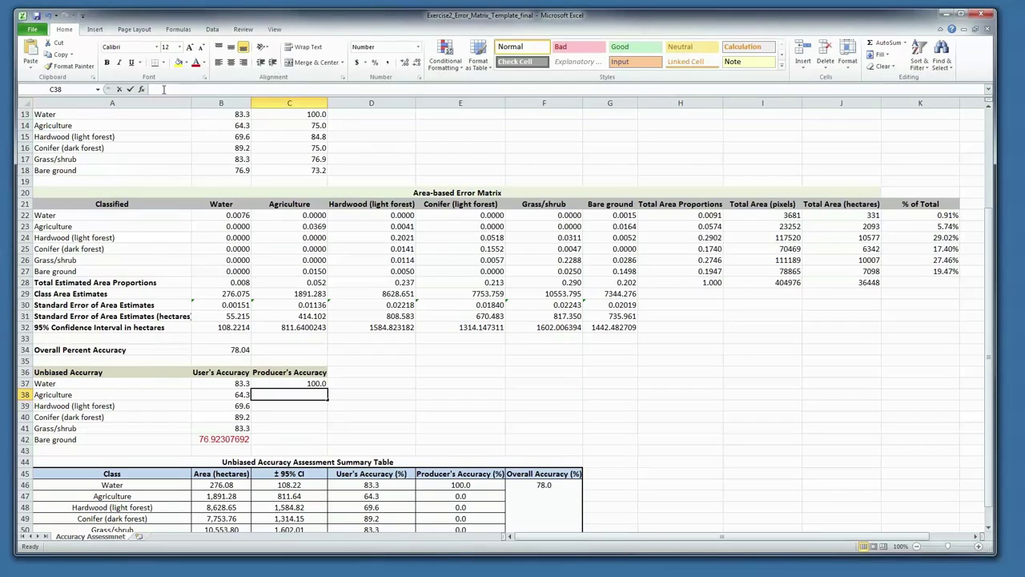
right_click(165, 91)
left_click(186, 132)
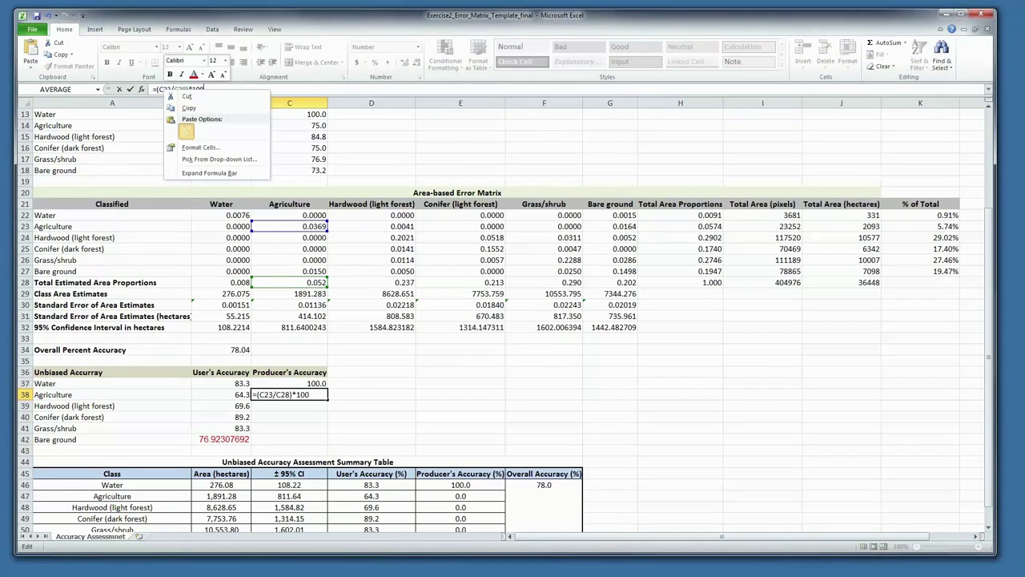
key("Return")
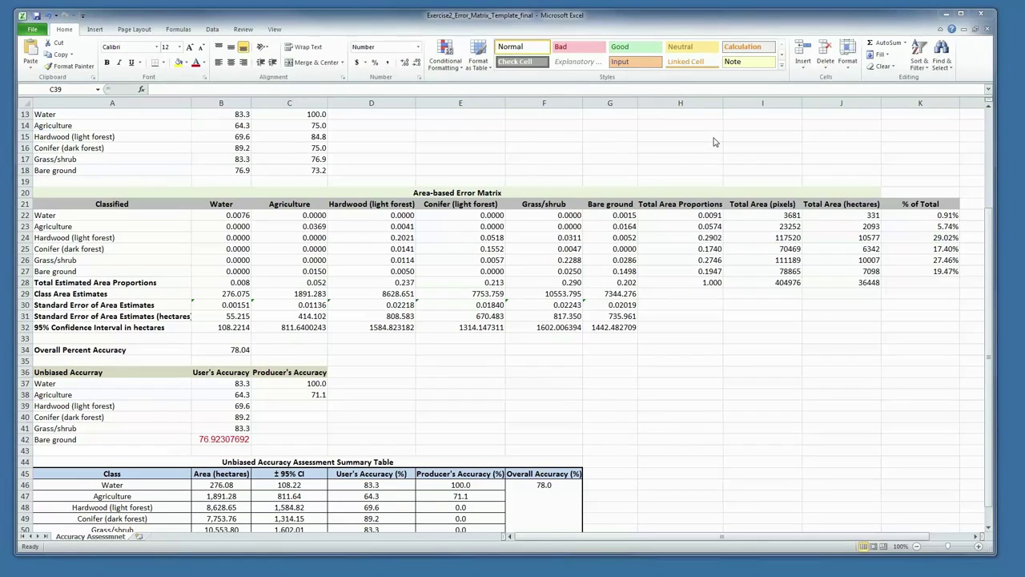
Calculate the unbiased Producer's Accuracy for Hardwood (light forest) by entering =(D24/D28)*100 in C39.
left_click(314, 410)
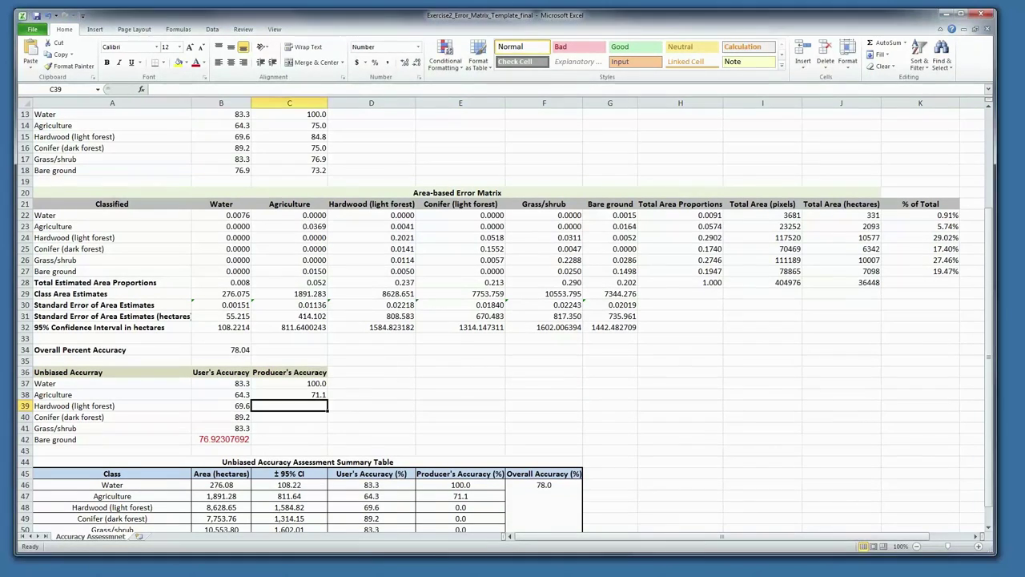
left_click(161, 88)
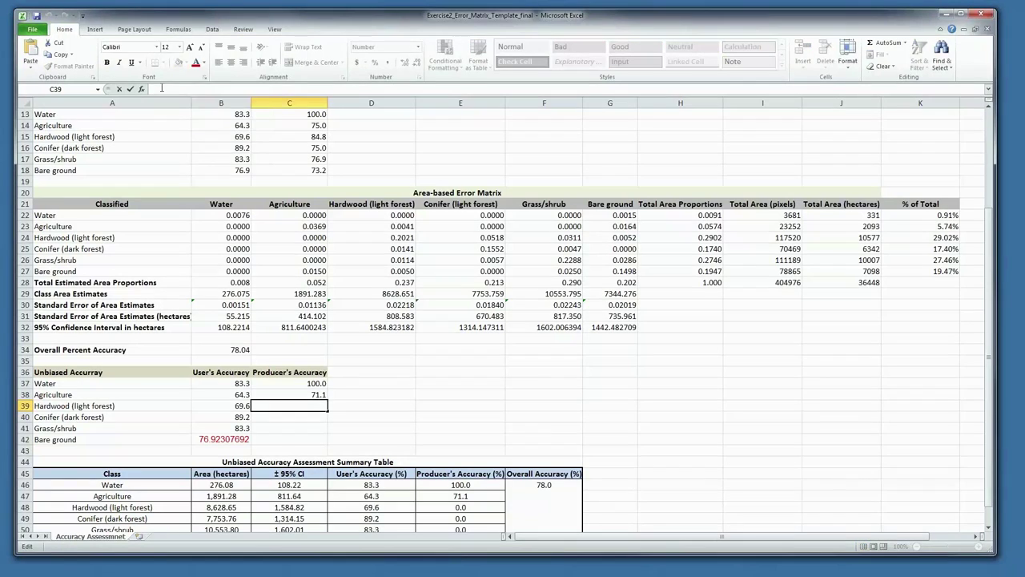
right_click(161, 89)
left_click(182, 131)
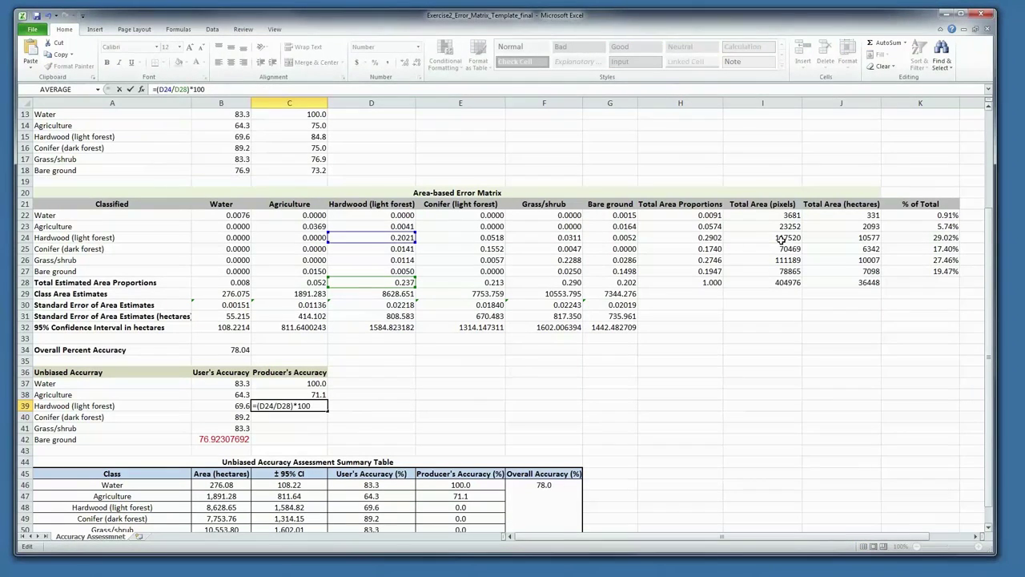
key("Return")
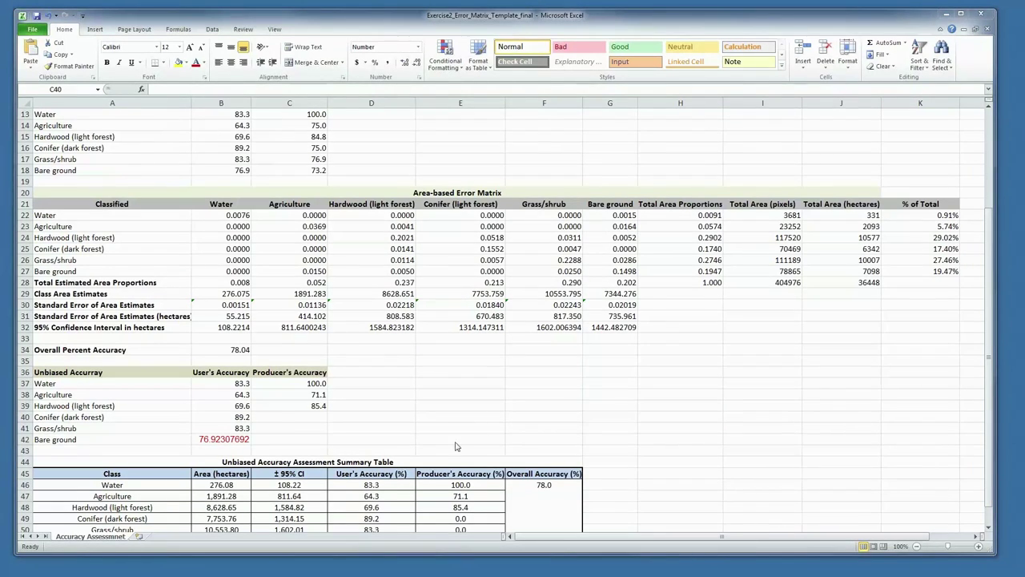
Calculate the unbiased Producer's Accuracy for Conifer (dark forest) by entering =(E25/E28)*100 in C40.
left_click(296, 423)
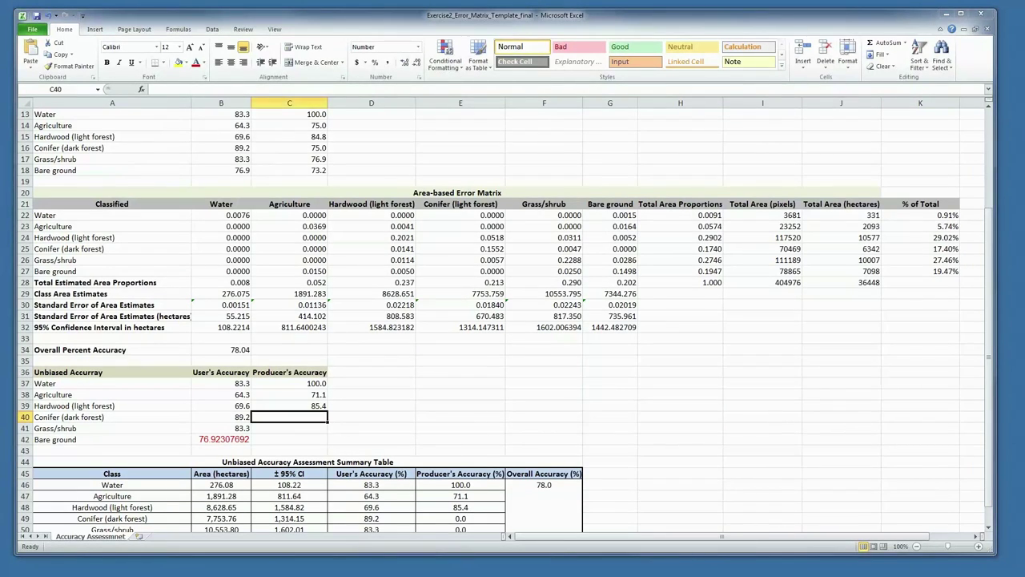
right_click(167, 91)
left_click(189, 135)
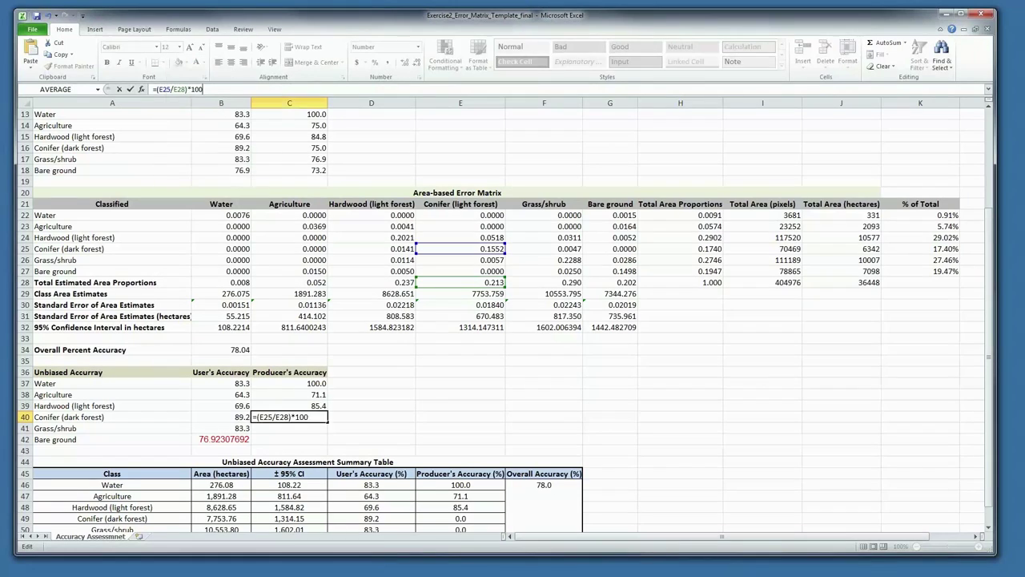
key("Return")
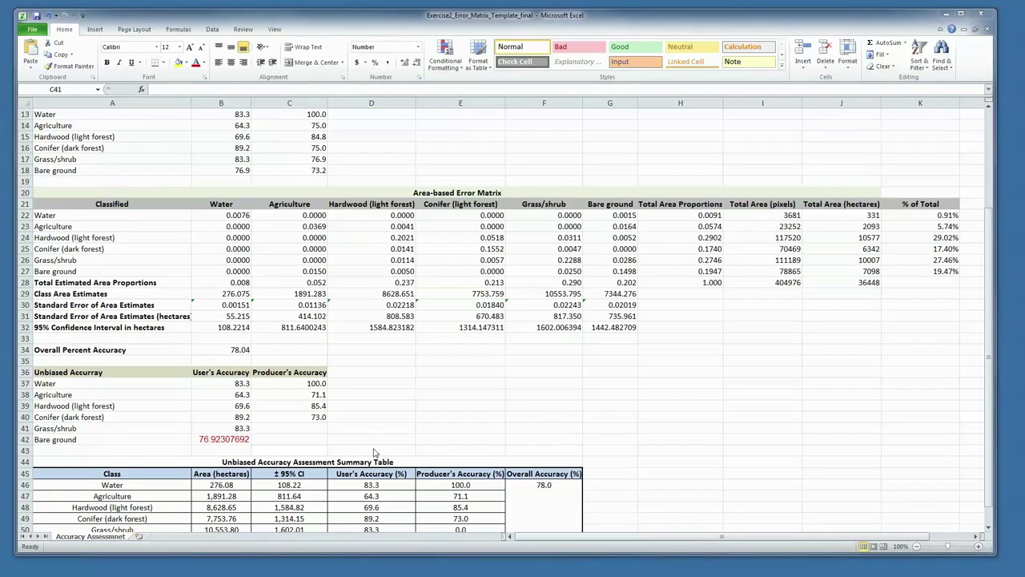
Calculate the unbiased Producer's Accuracy for Grass/shrub in C41 as its correctly classified area proportion divided by its total estimated proportion, in percent.
left_click(303, 427)
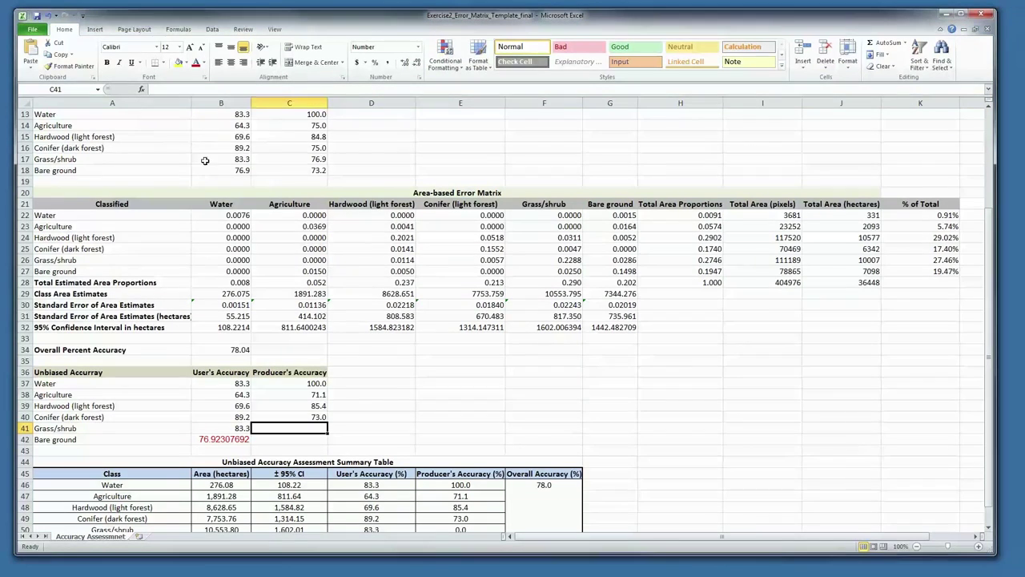
left_click(169, 89)
right_click(169, 89)
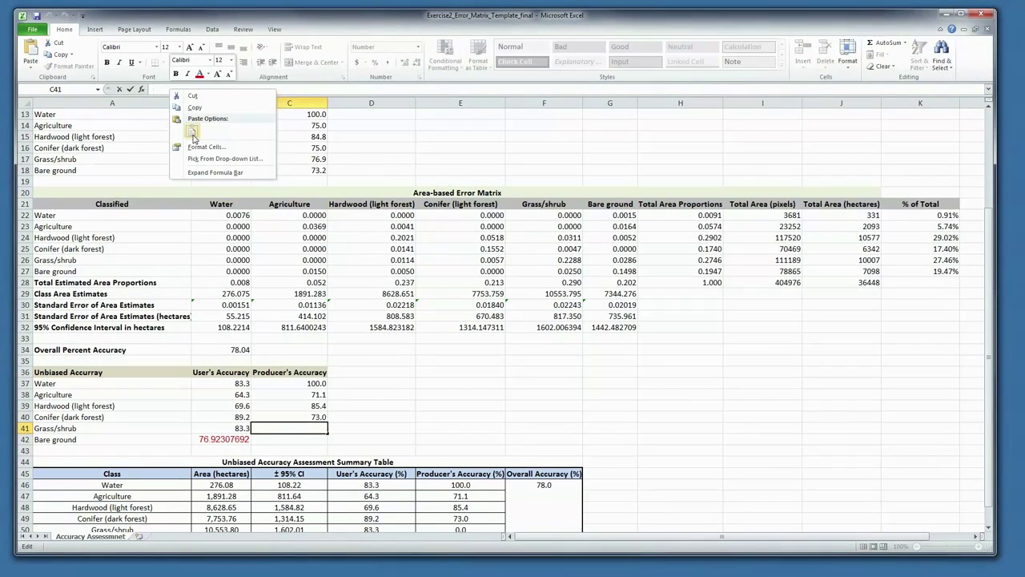
left_click(192, 133)
key("Return")
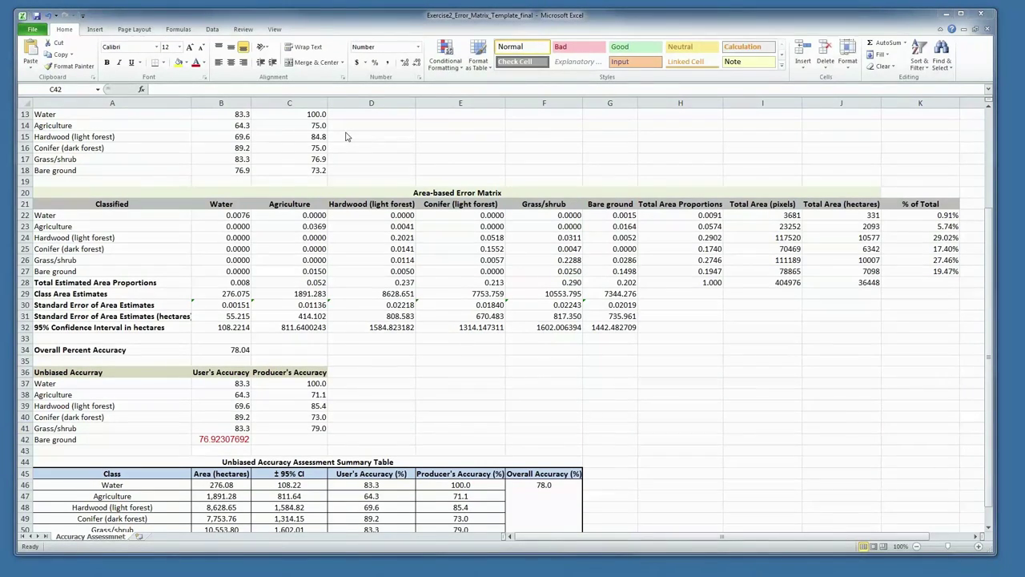
Calculate the unbiased Producer's Accuracy for Bare ground by entering =(G27/G28)*100 in C42.
left_click(159, 88)
right_click(159, 89)
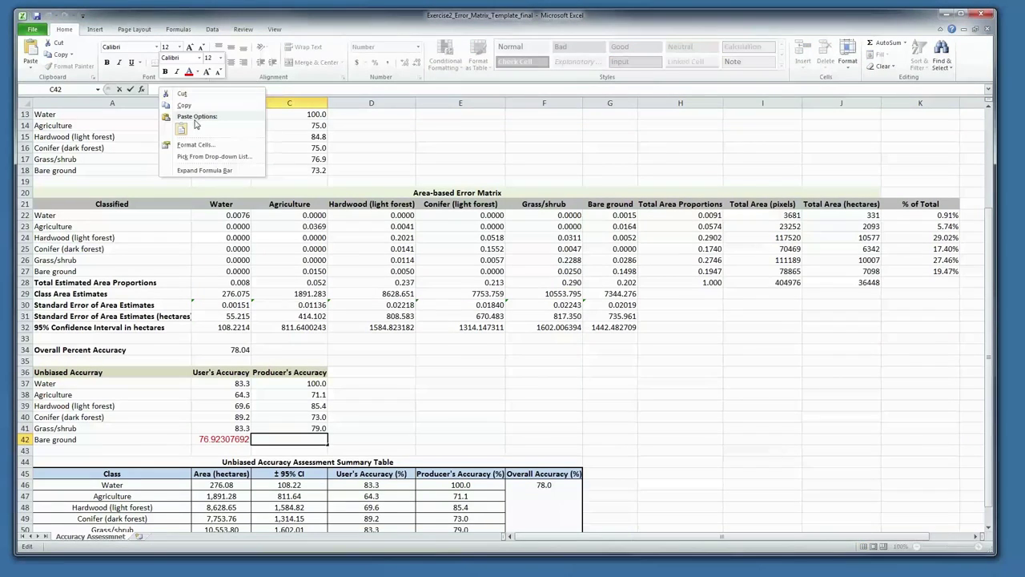
left_click(183, 128)
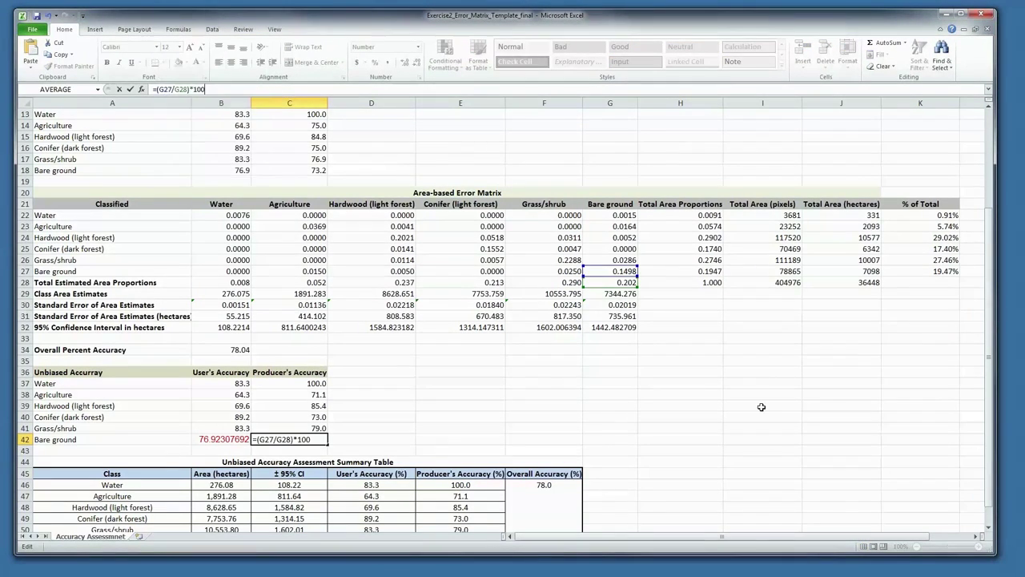
key("Return")
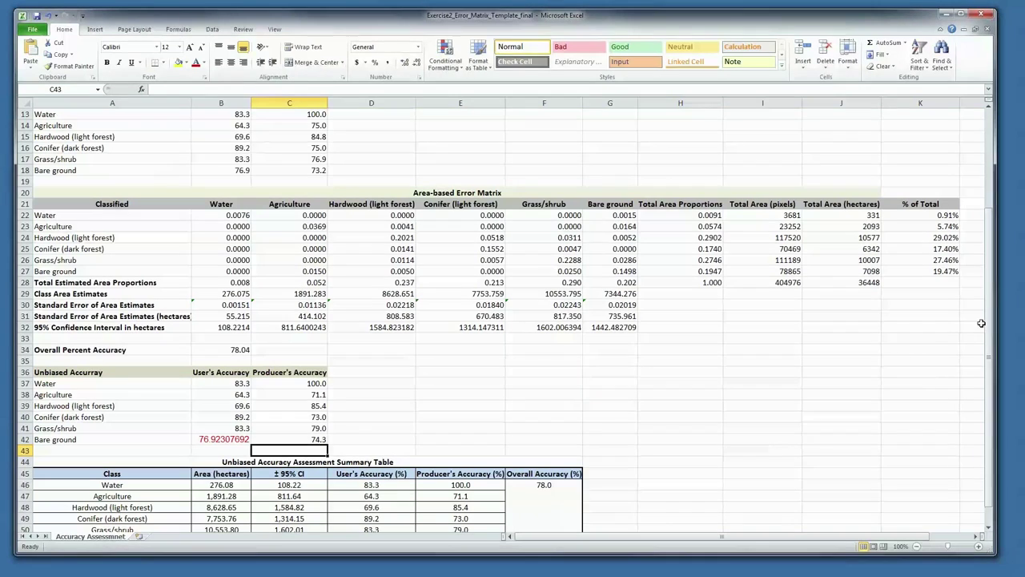
Copy the pixel-based matrix's Total Area (hectares) cells J3:J9 and paste them as values starting at H46, beside the summary table.
left_click_drag(992, 324, 992, 358)
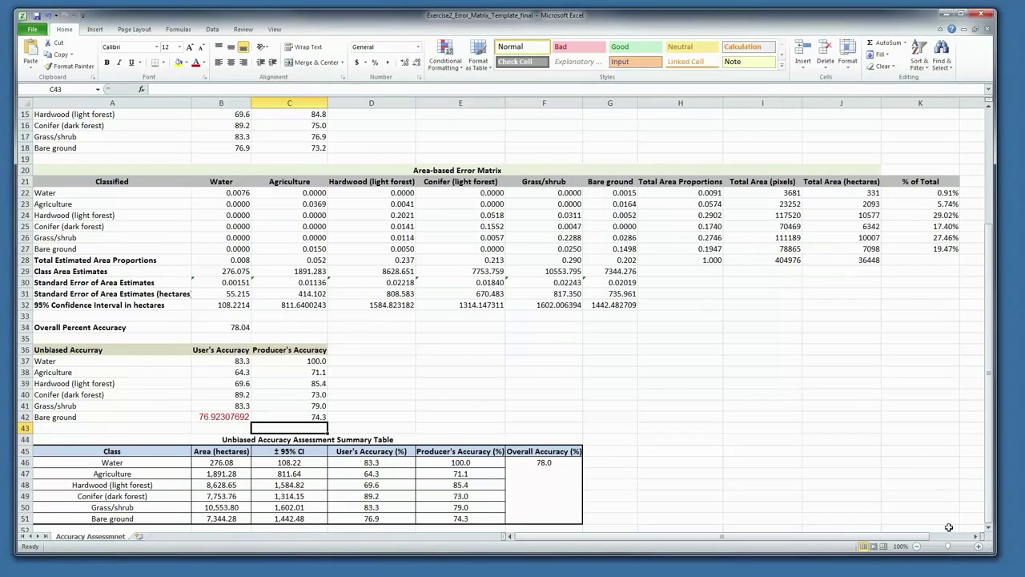
left_click(978, 546)
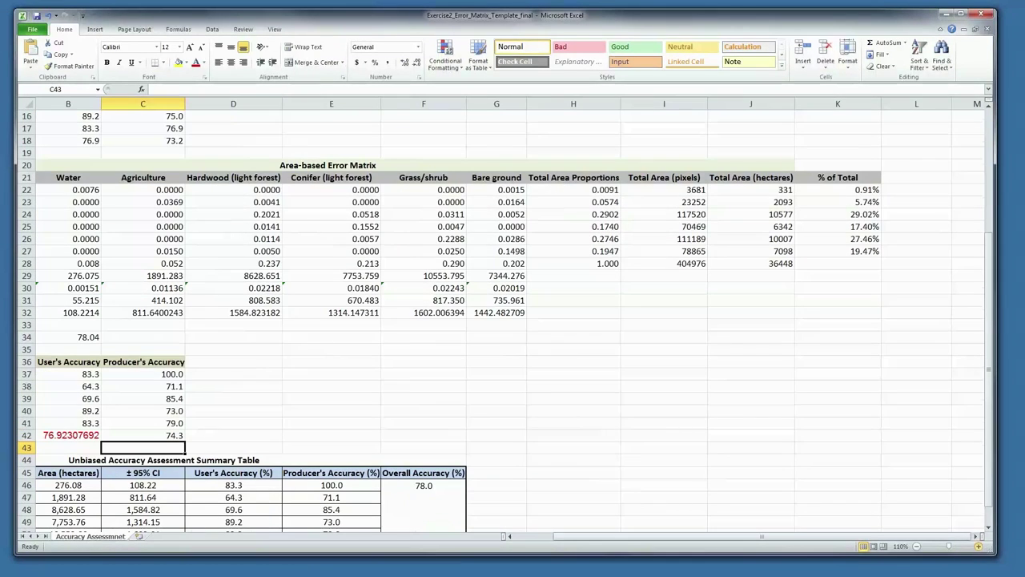
left_click_drag(991, 289, 991, 302)
scroll(784, 361, "left", 1)
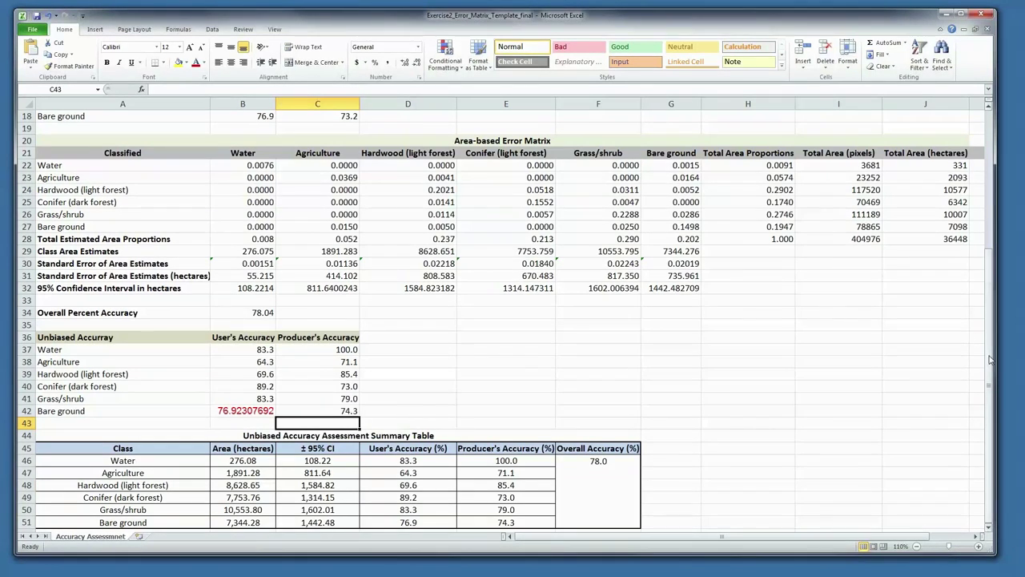
left_click_drag(990, 356, 990, 113)
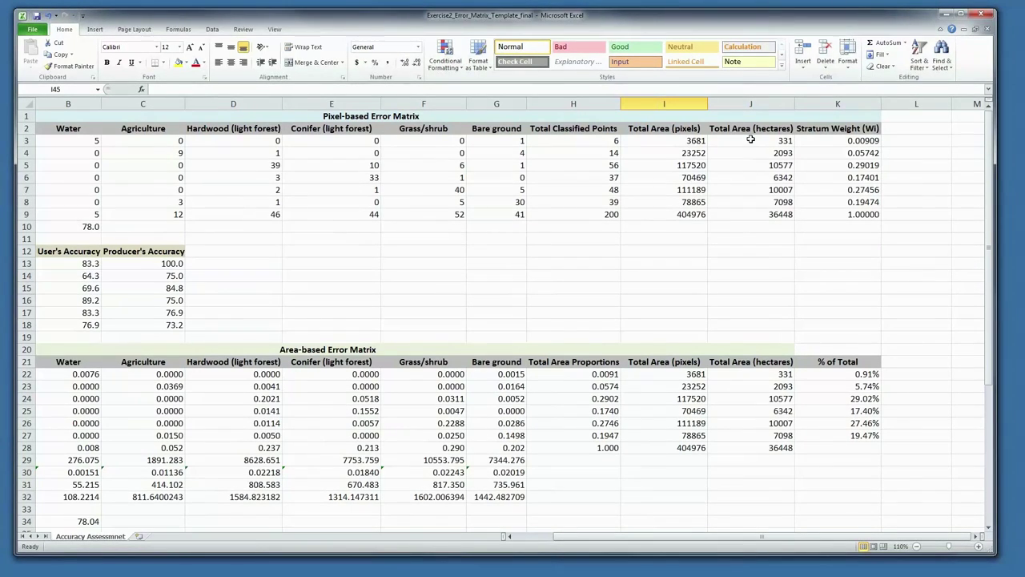
left_click_drag(750, 140, 755, 215)
right_click(751, 178)
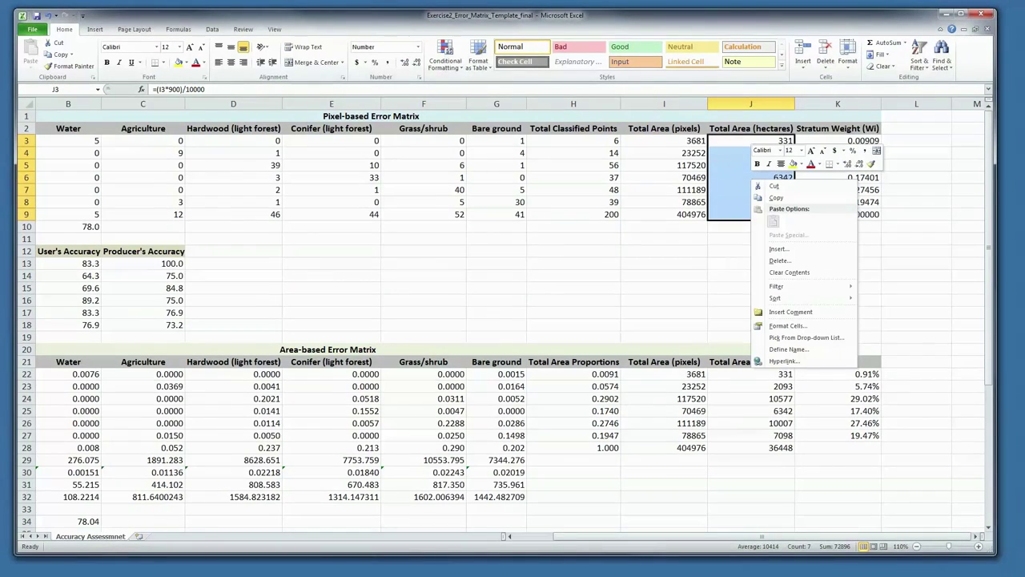
left_click(774, 201)
left_click_drag(990, 192, 1009, 470)
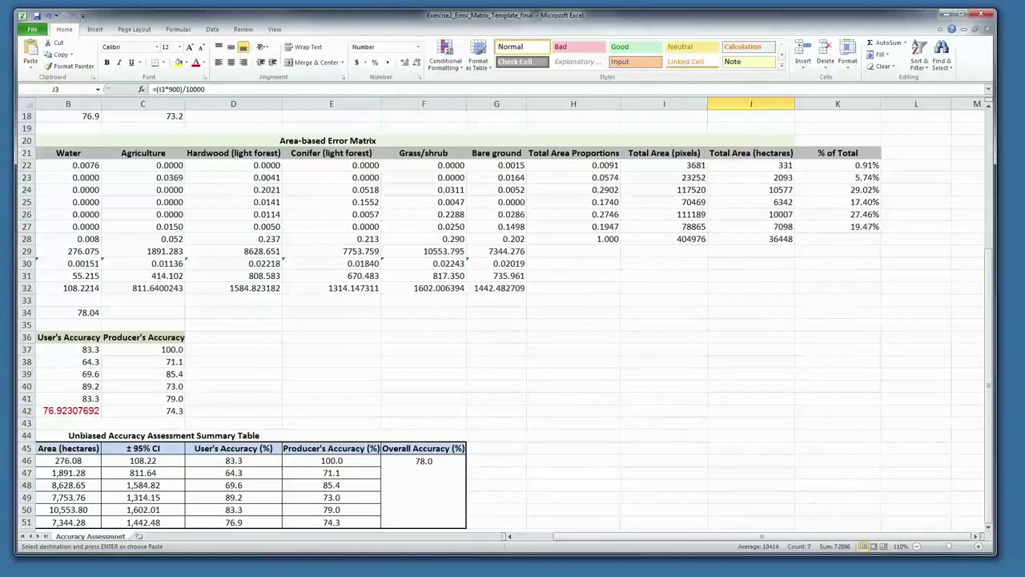
left_click_drag(683, 538, 642, 547)
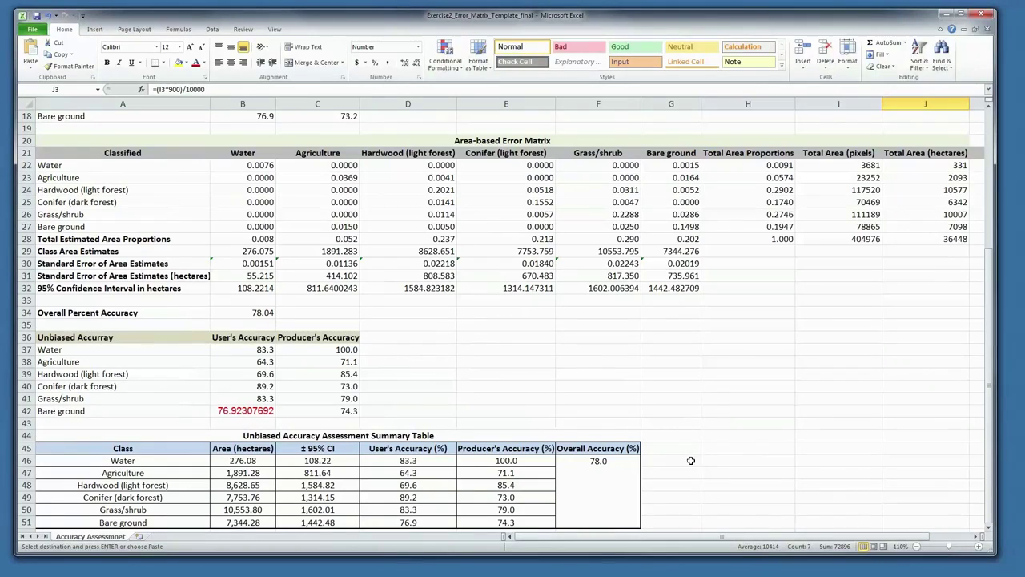
left_click(725, 460)
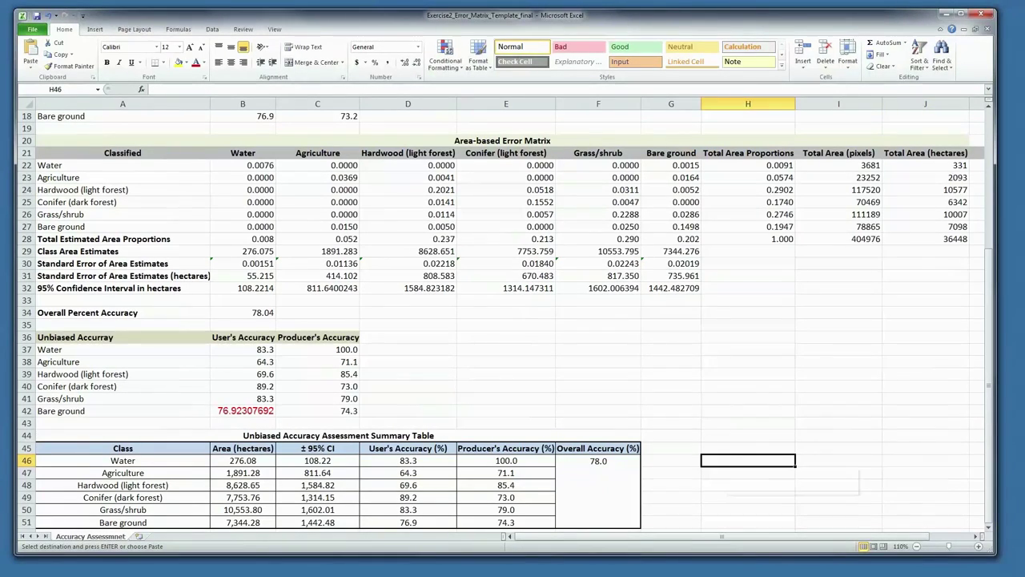
right_click(725, 460)
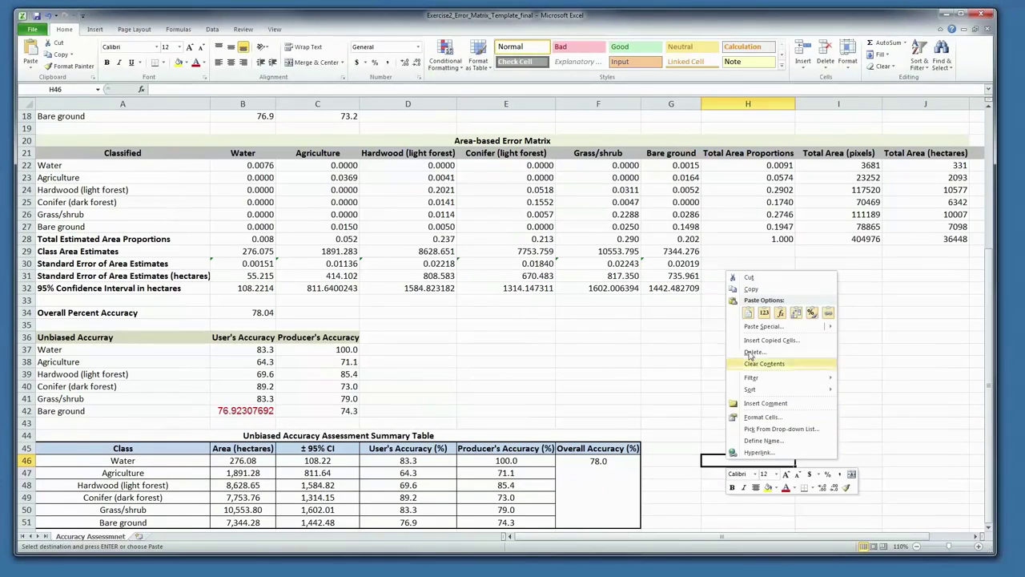
left_click(764, 316)
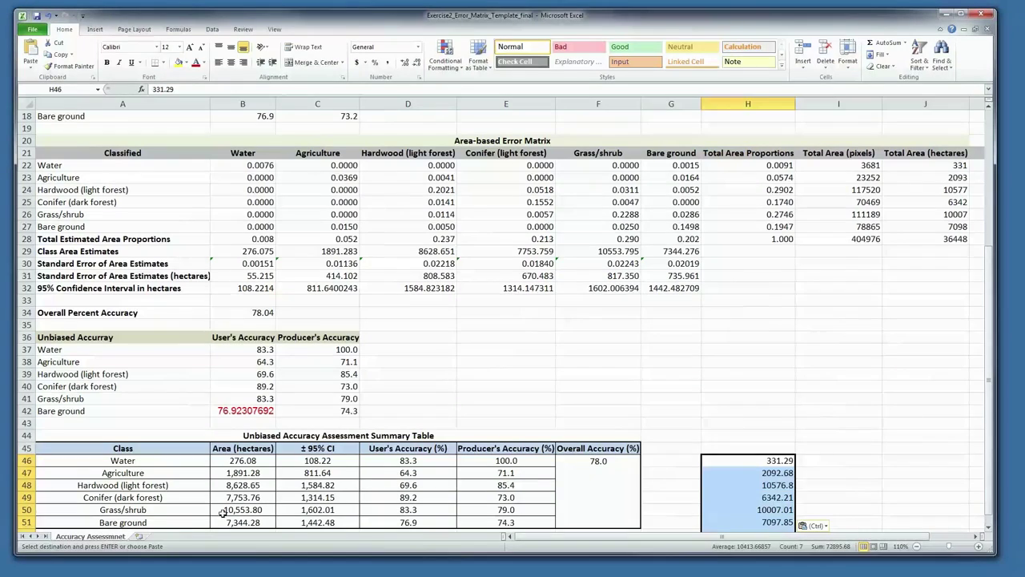
Label the pasted area column by entering "land cover classification" in H45.
left_click(801, 456)
left_click(761, 447)
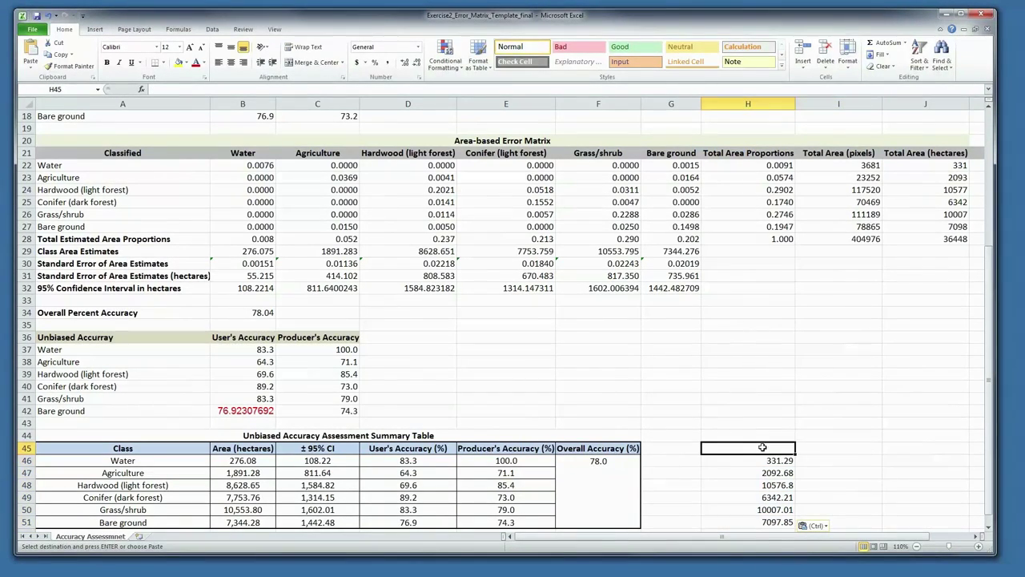
type("Iand cove")
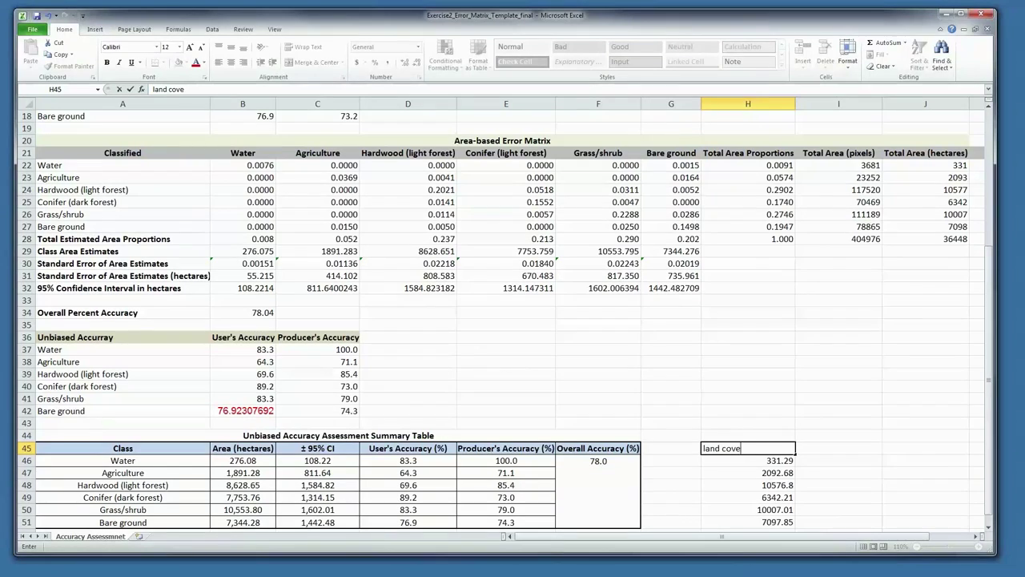
type("r classification")
key("Return")
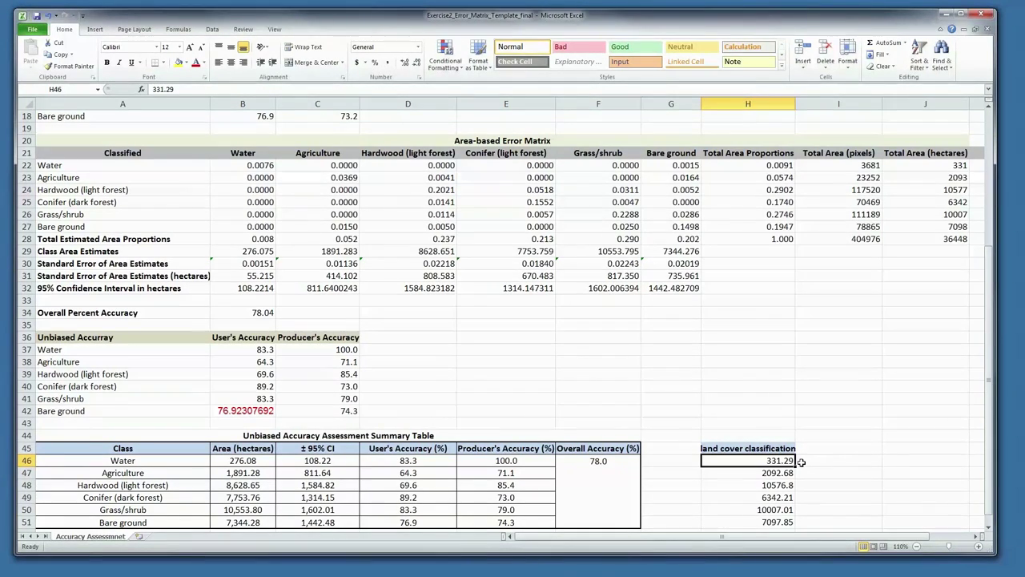
left_click(736, 473)
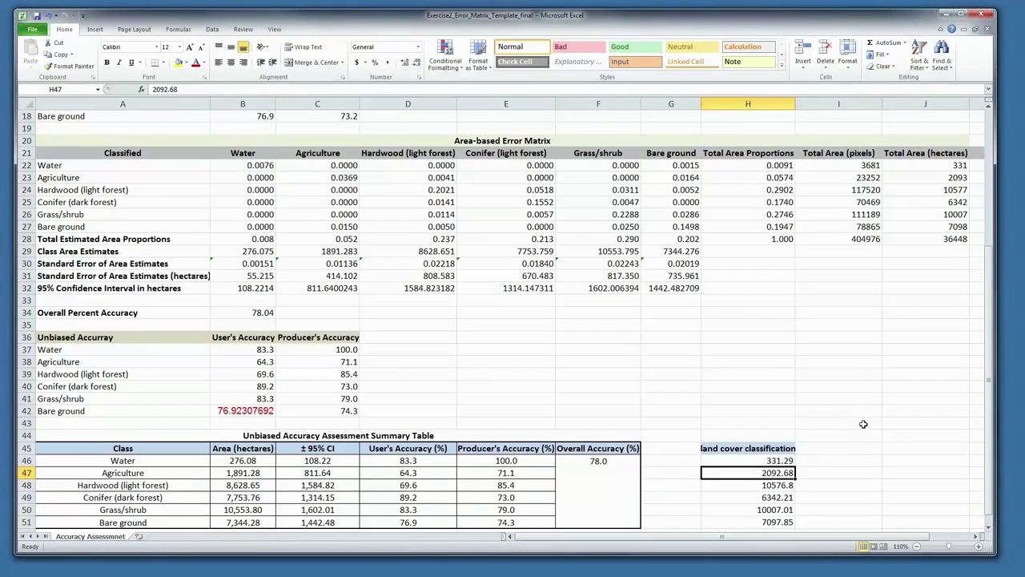
left_click_drag(990, 433, 990, 444)
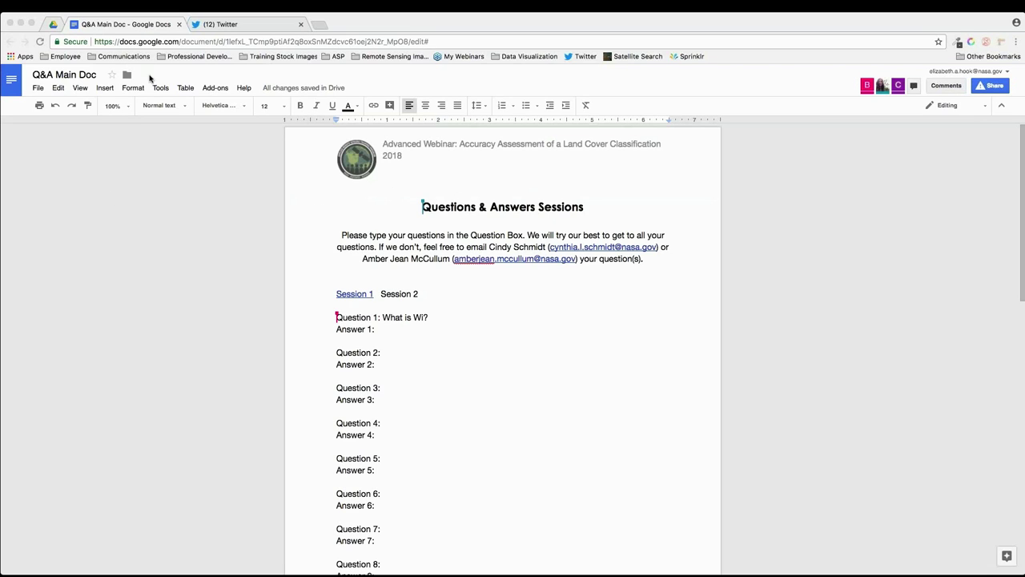
In the Google Docs Q&A Main Doc, begin Answer 1 with "Another name for that is the stratum weight", pointing to the spreadsheet to see what Wi is.
double_click(407, 325)
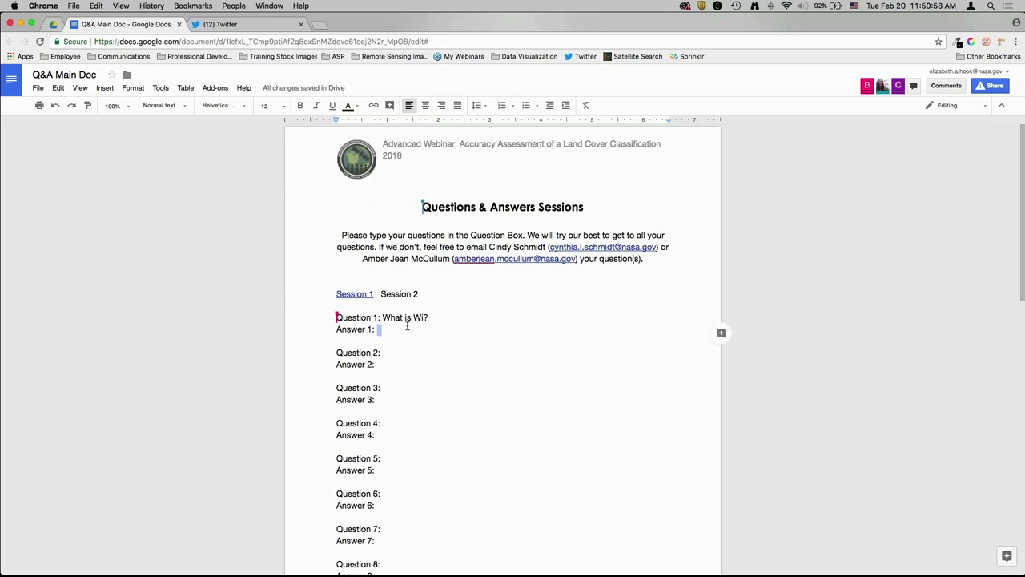
type("Another name for th")
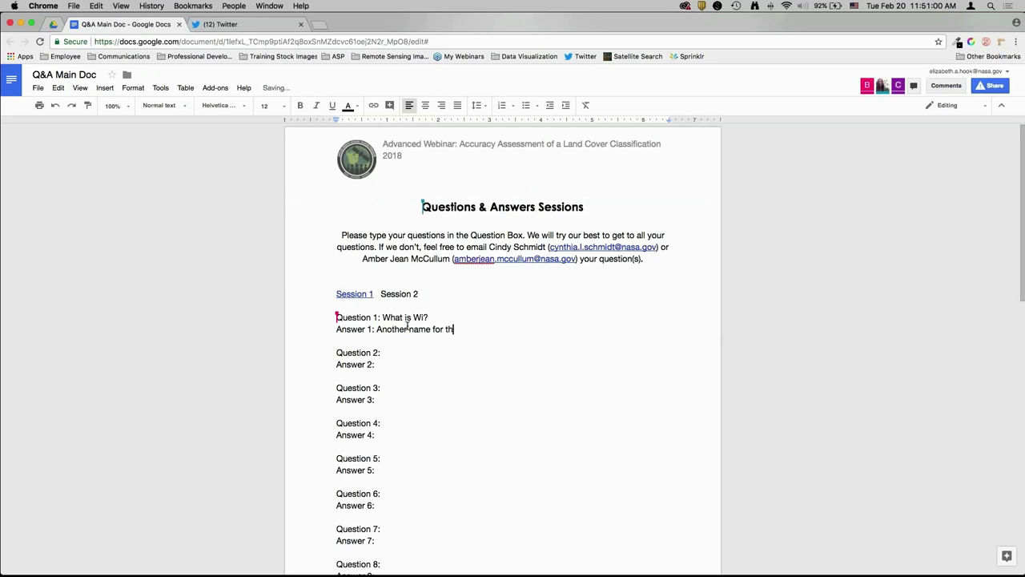
type("at is the stratum weight. If you go to the s")
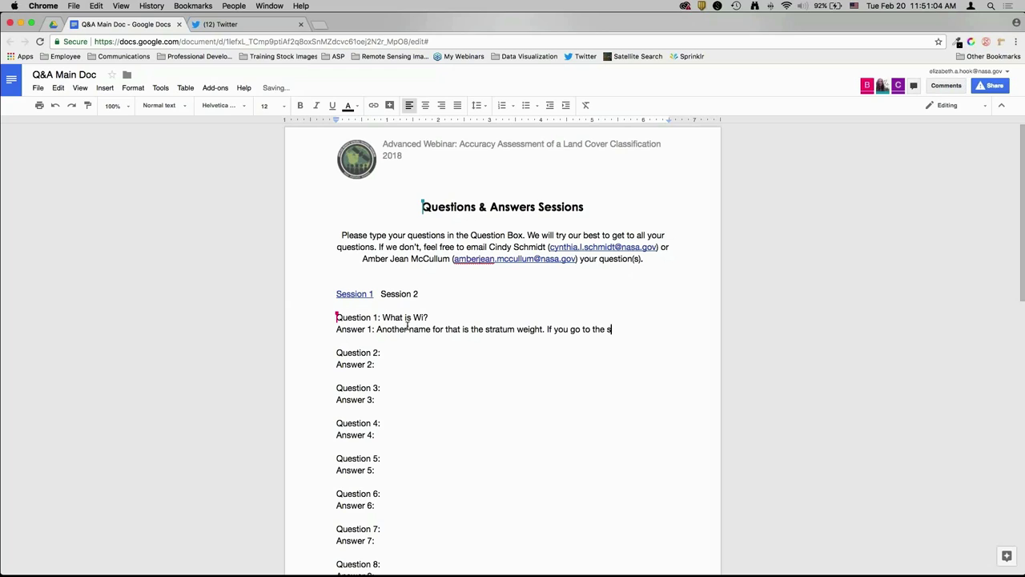
type("preadsheet (the easi")
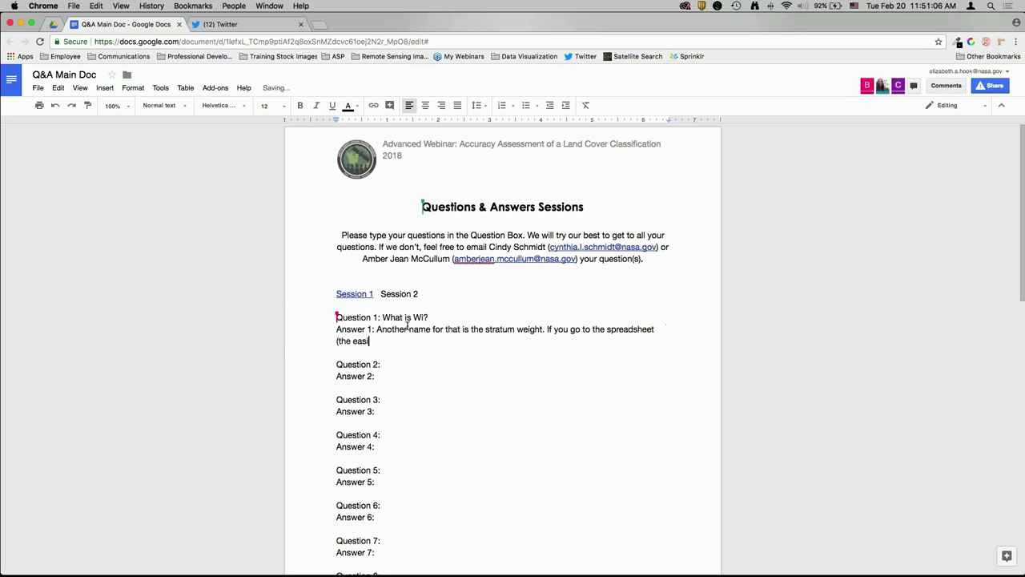
type("est way to see exactly what Wi is)")
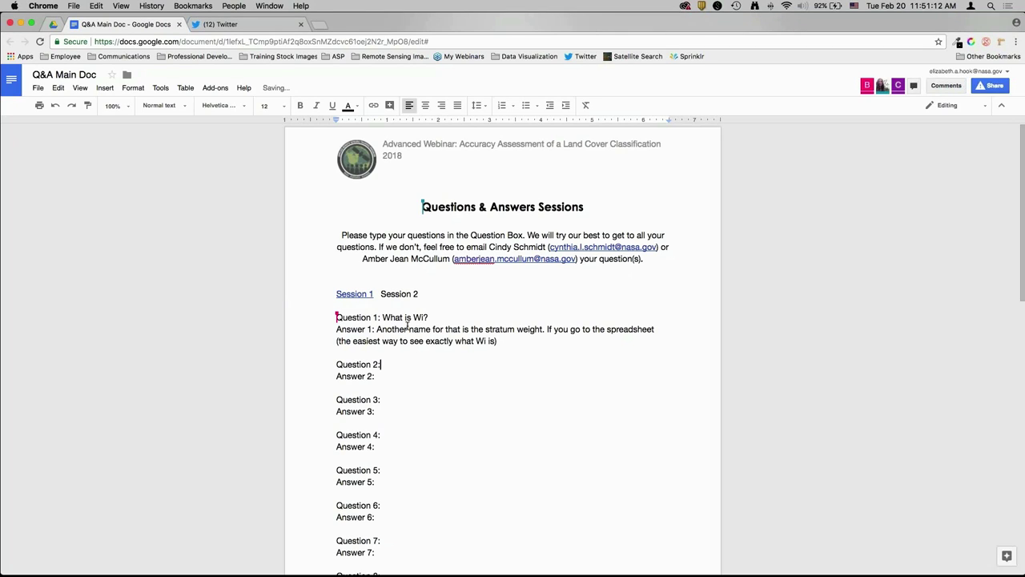
Enter Question 2 as "can we have reference that pixel based error matrix is biased?".
type("can we have reference that pixel based error matrix is biased?")
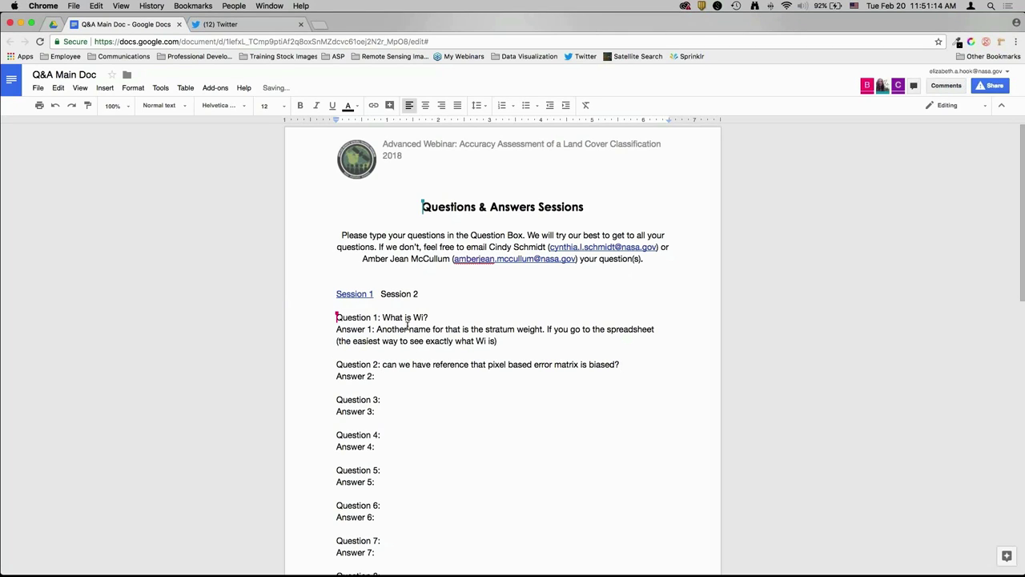
Finish Answer 1 with "- but it's the weight - the percentage of the total area of classified pixels for each class divided by total area of whole classified map.".
type("- but it's the weight - the percentage of ")
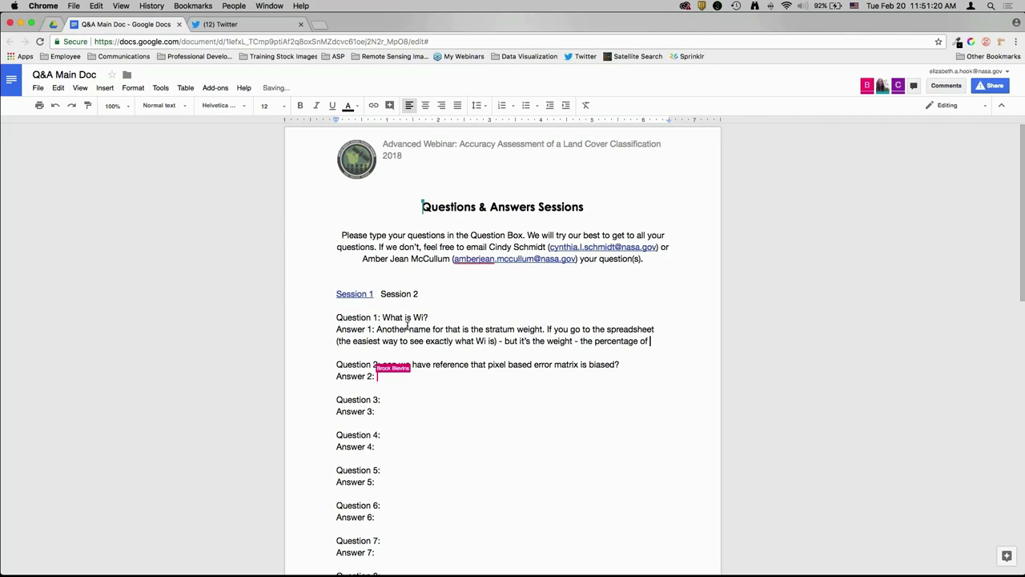
type("the total area")
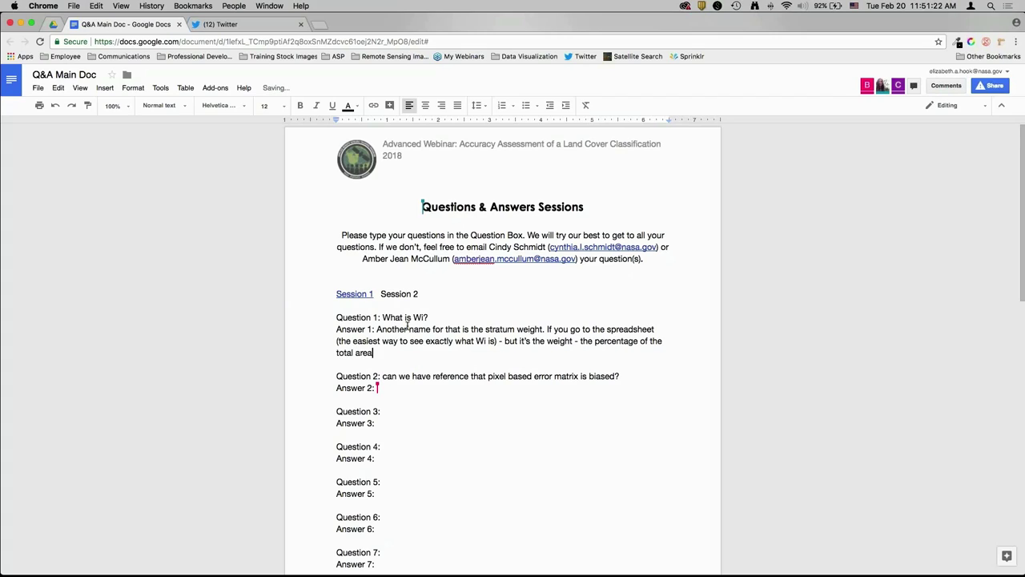
type(" of classified pixels for each clas")
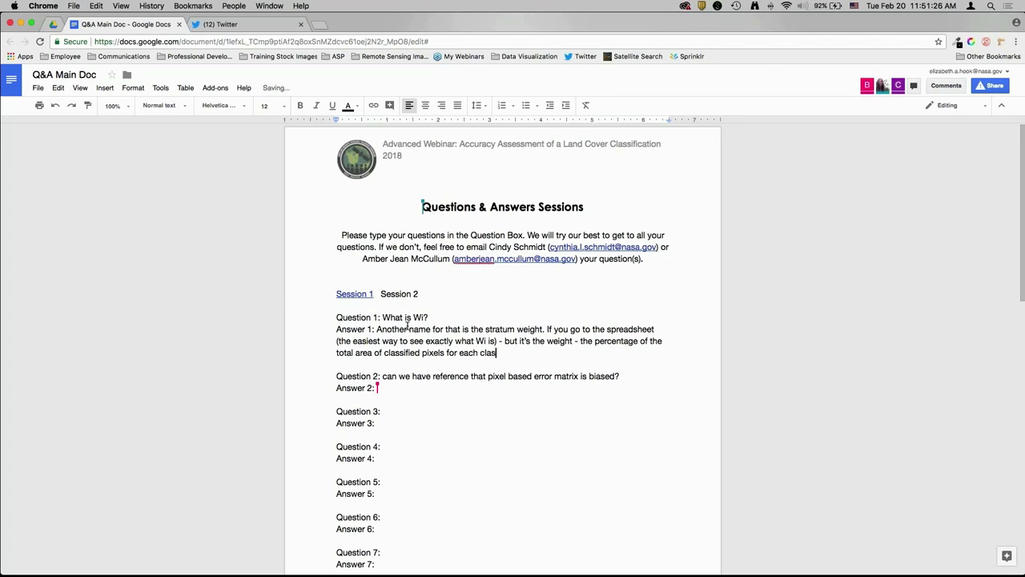
type("s divided by total area of whole classif")
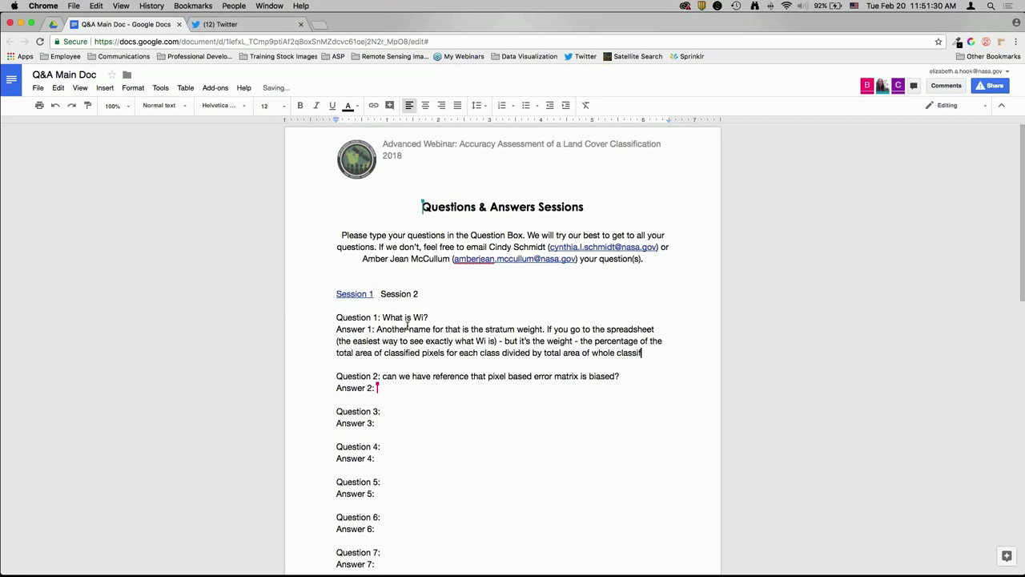
type("ied mpa")
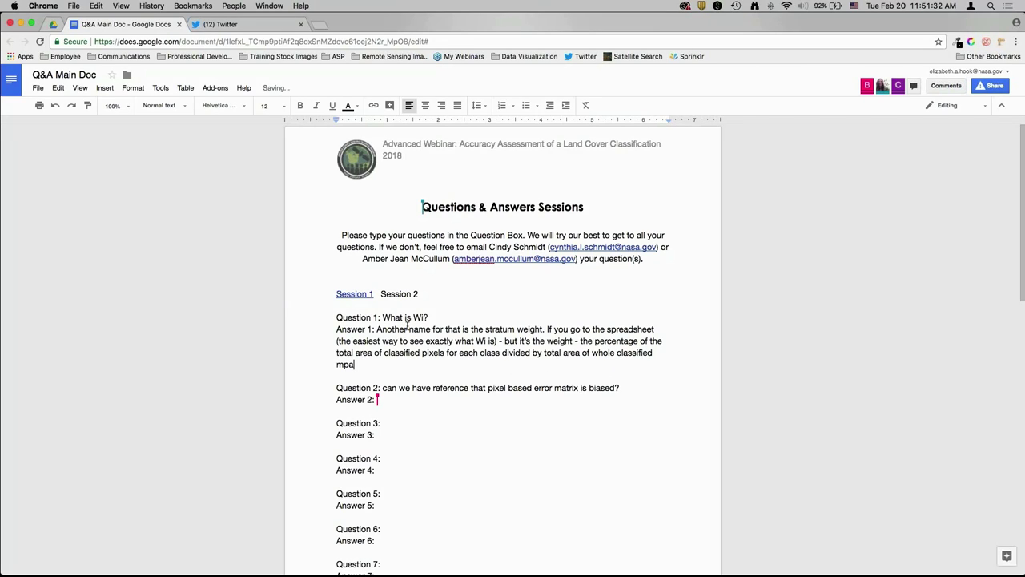
key("BackSpace")
key("BackSpace")
key("BackSpace")
type("map")
Capitalize the first word of Question 2 so it starts with "Can".
left_click(384, 388)
key("Delete")
type("C")
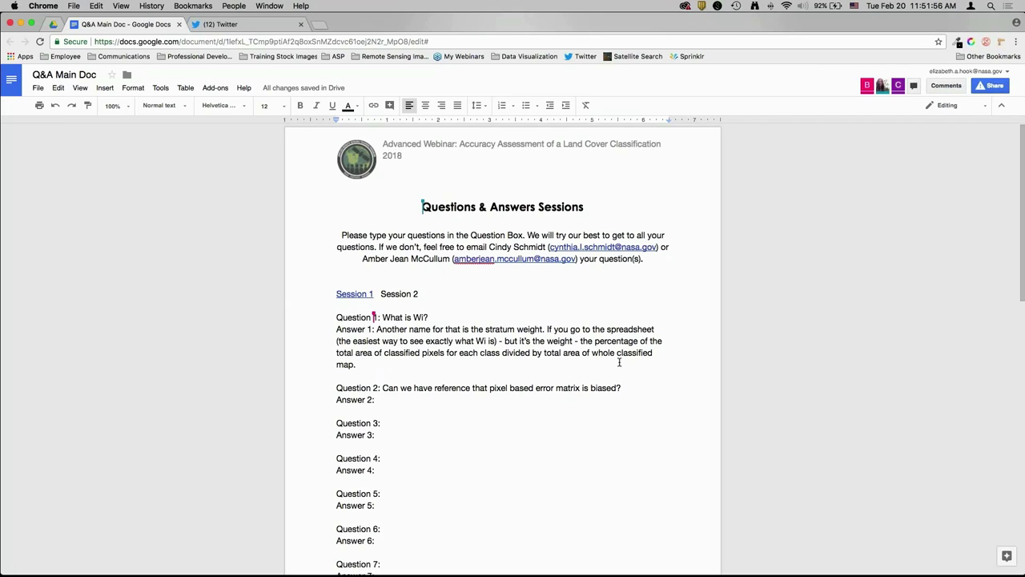
Begin Answer 2 with "Not exactly sure what is being asked - can you rephrase and".
type("Not exav")
key("BackSpace")
type("ctly sure what")
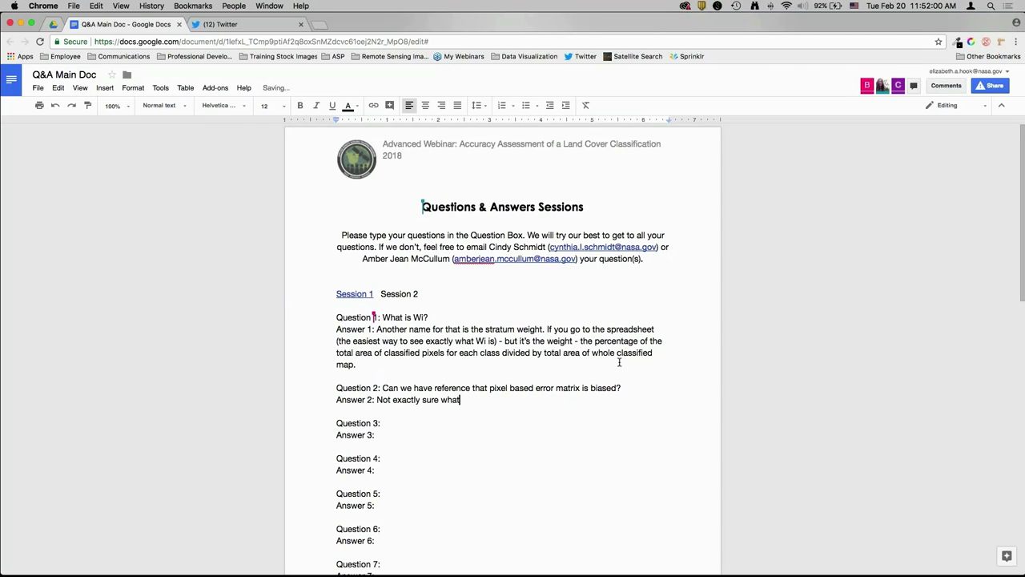
type(" is being asked - ca")
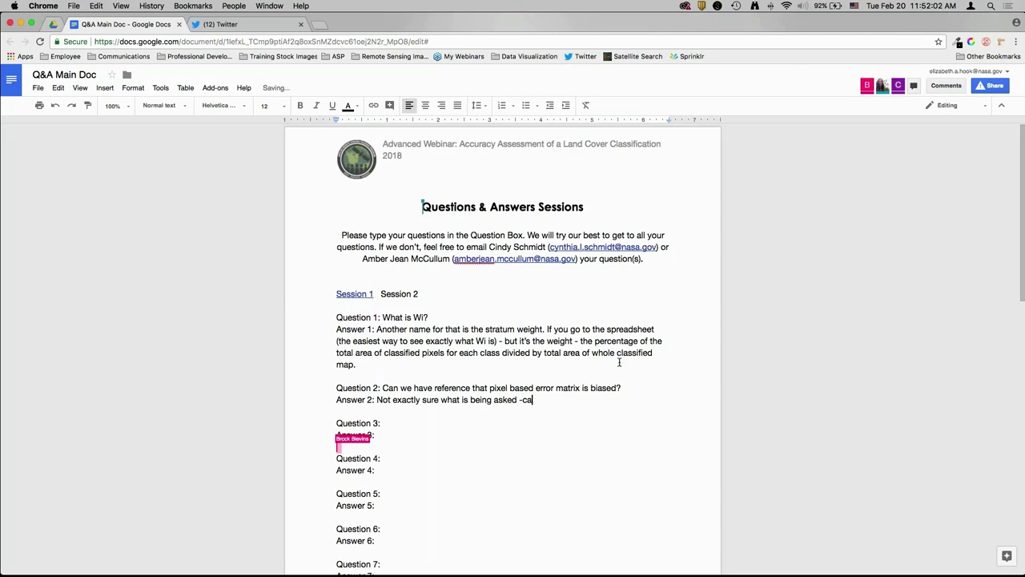
type("n you ref")
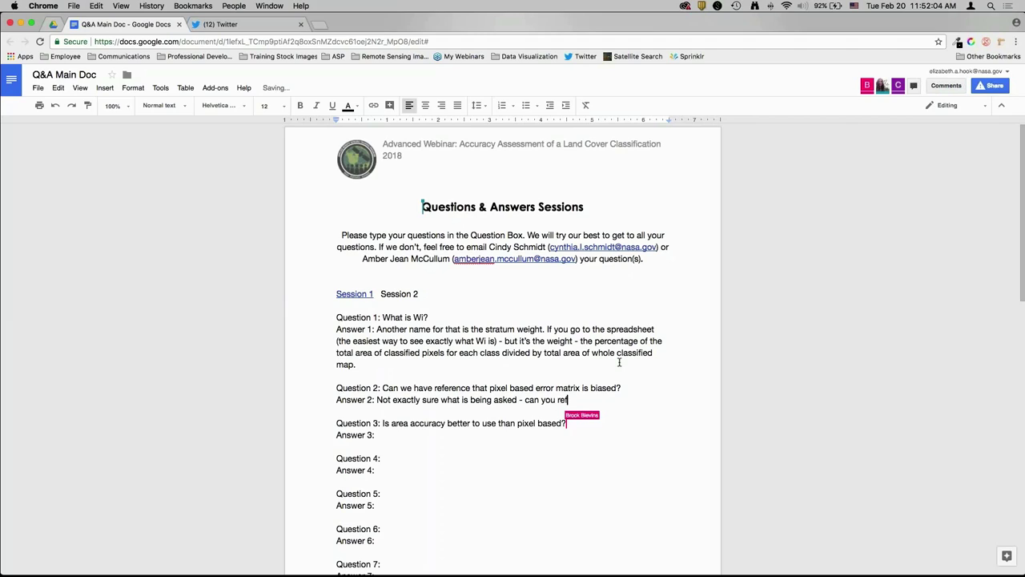
key("BackSpace")
type("phrase and re0ask")
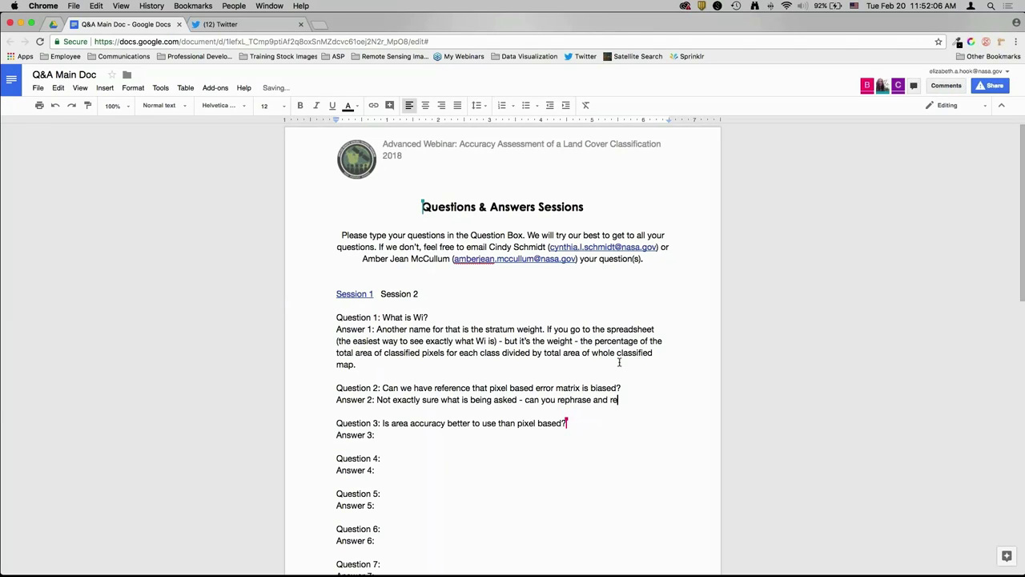
Finish Answer 2 with "re-ask? Do you want some reference in the literature about this approach?".
key("BackSpace")
key("BackSpace")
key("BackSpace")
key("BackSpace")
type("-ask? Do you want some refer")
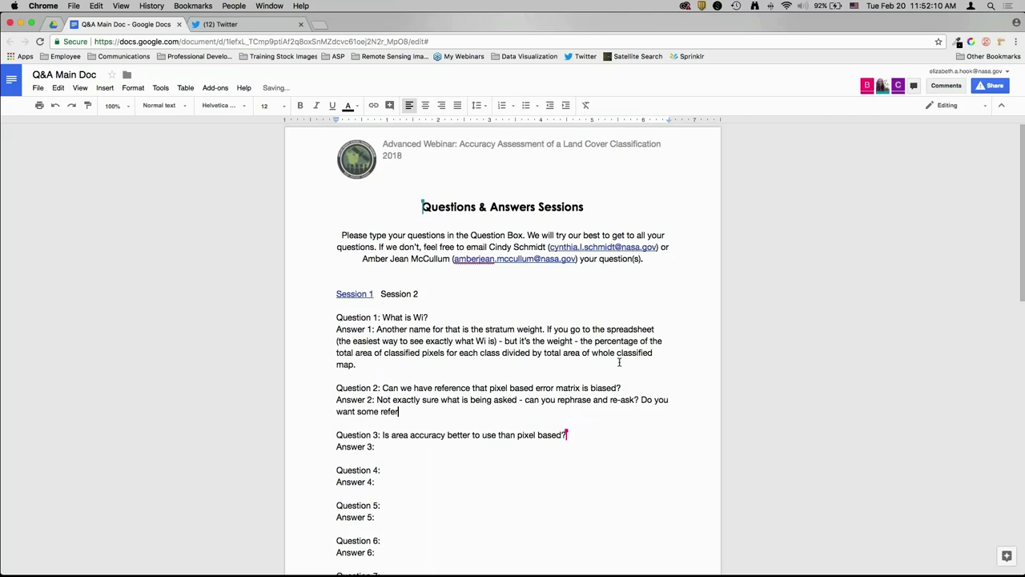
type("ence in the literature about this")
type(" approach")
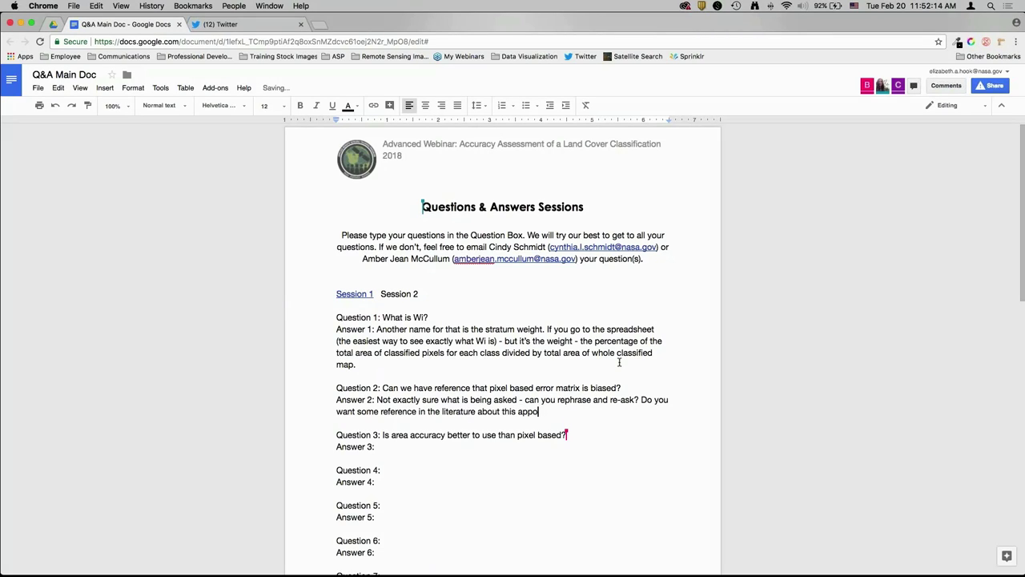
type("?")
Begin Answer 3 with "I think that area accuracy gives you a better - gives better info about the accuracy assessment".
scroll(615, 369, "down", 4)
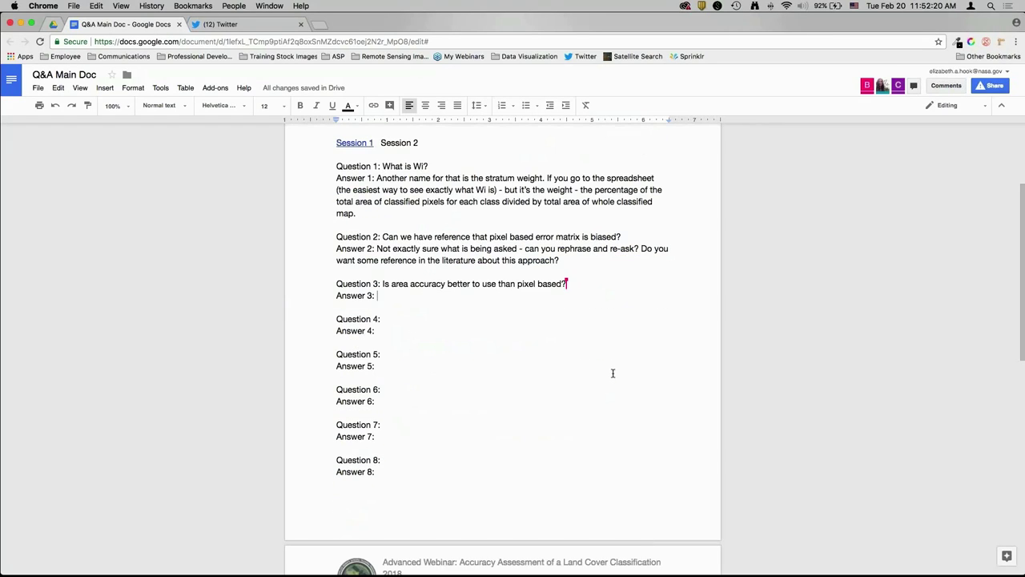
type("I think that area acc")
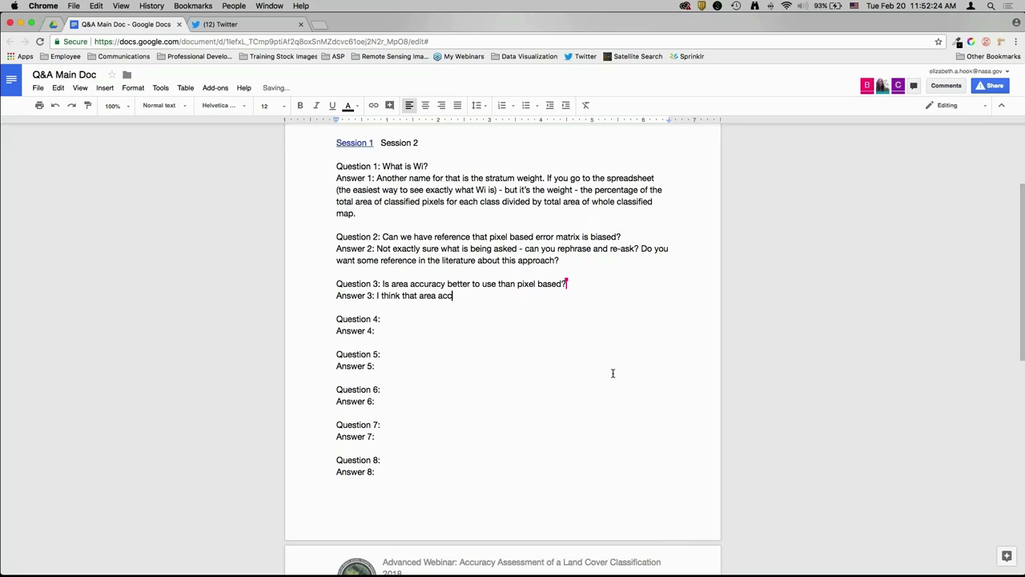
type("uracy gives you a better - gives better info about t")
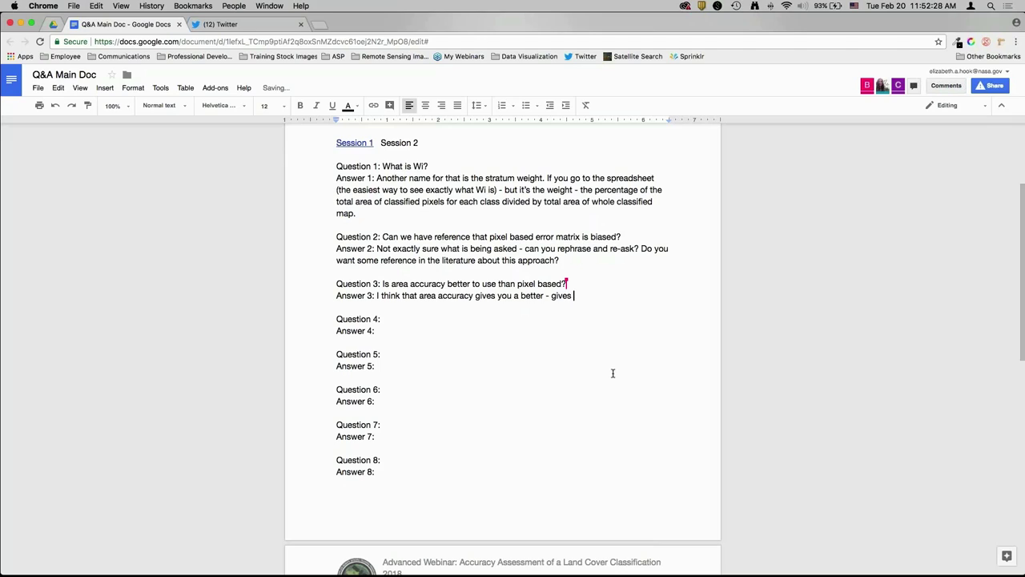
type("he acc")
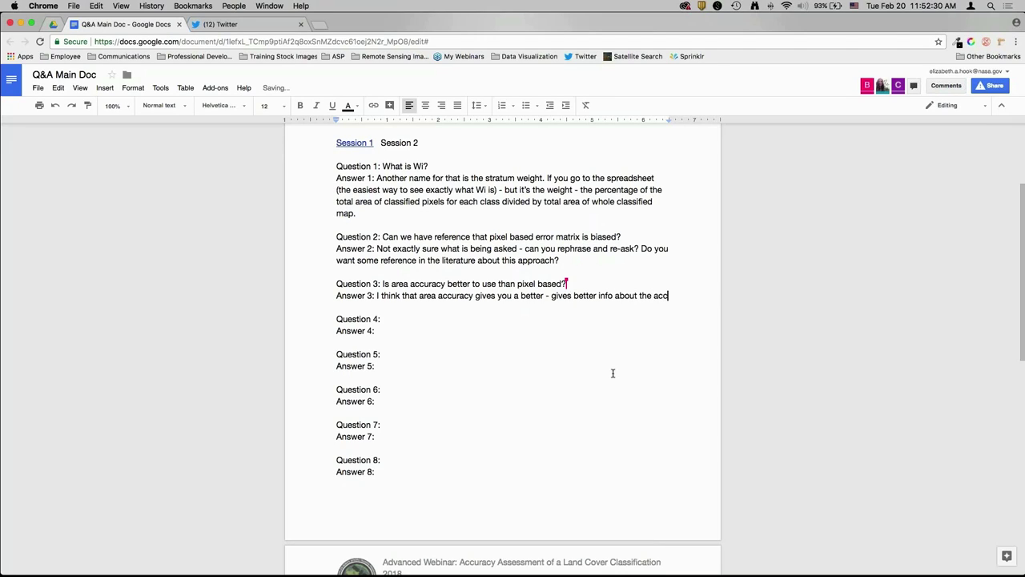
type("uracy assessment b")
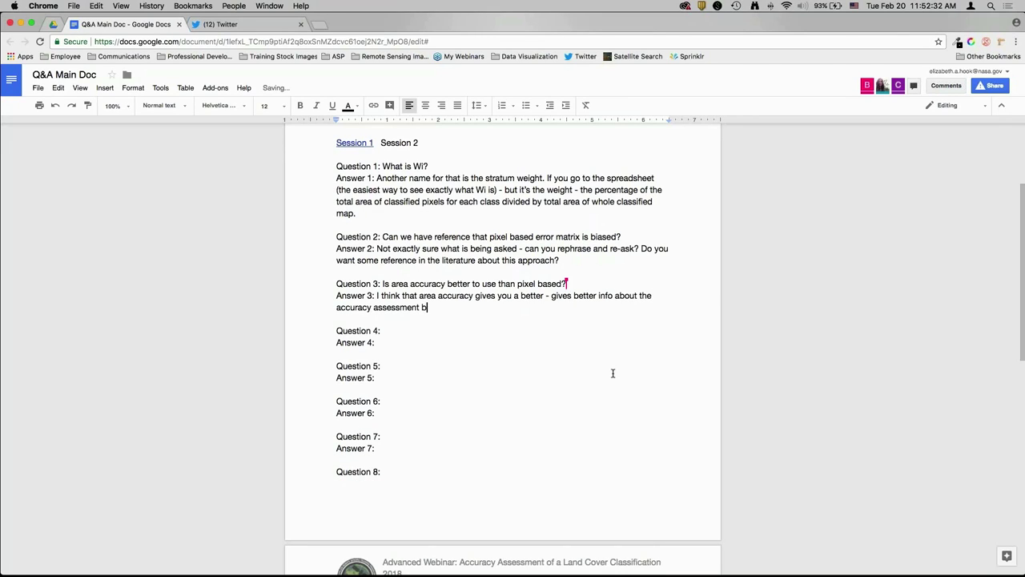
Continue Answer 3 with "because it takes into account the area of each class and then the percent correct classified pixels. So you".
type("ecause it takes into accou")
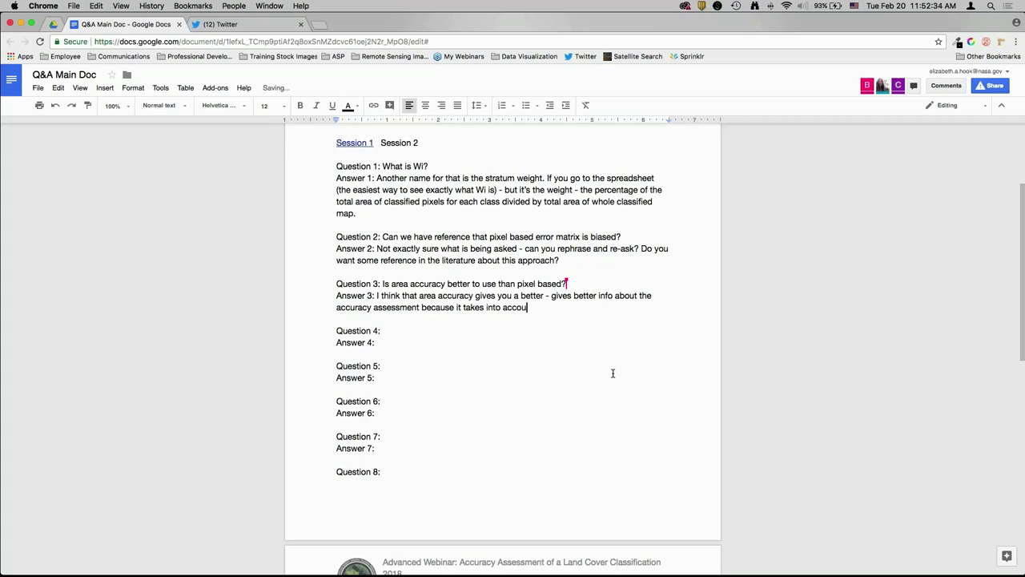
type("nt the area of each class")
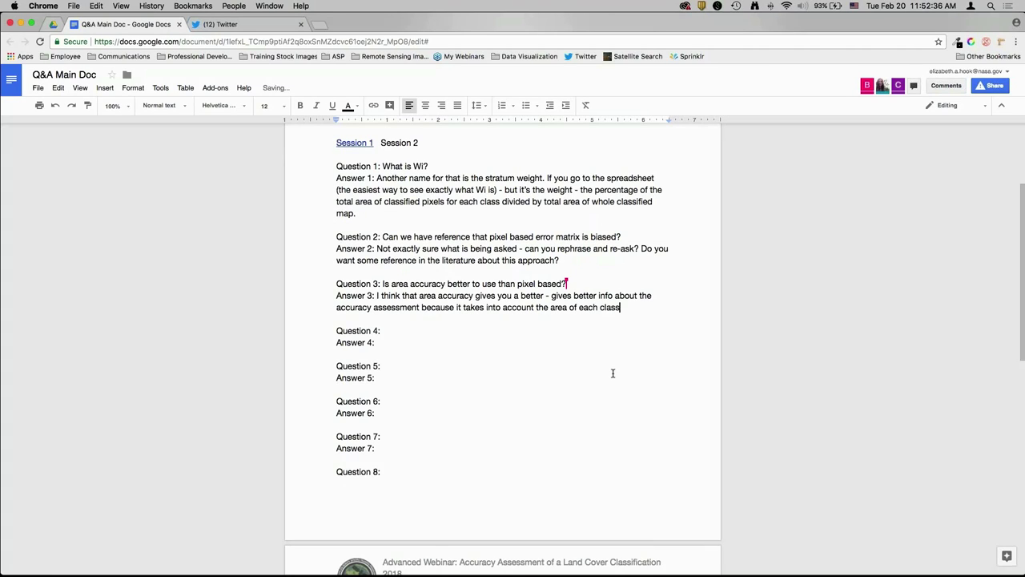
type(" and then the percent ")
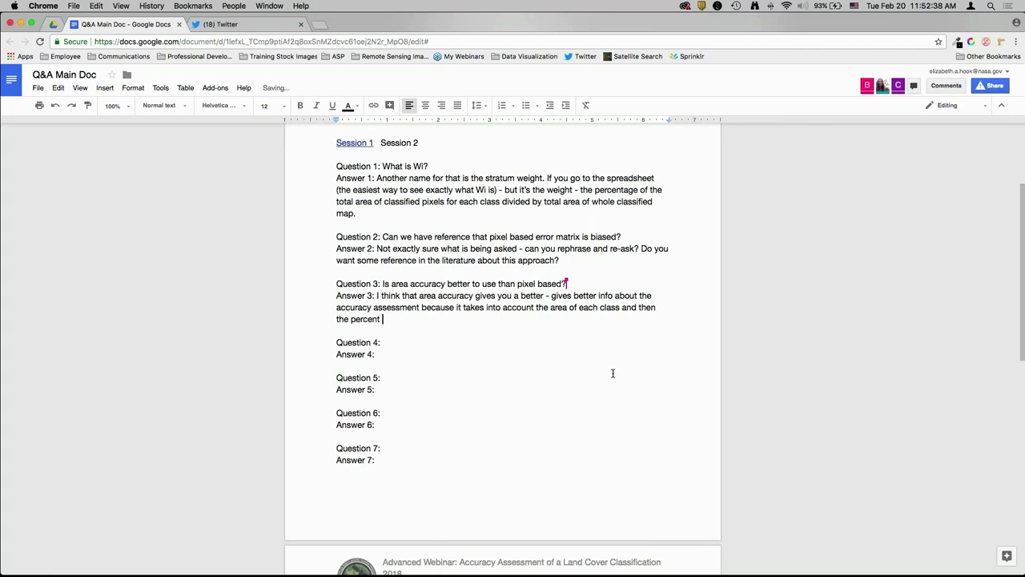
type("correct classified")
type(" pixels. So you c")
Continue Answer 3 with "get a better indication using unbiased area estimates of the overall accuracy of the map. And".
type("et a")
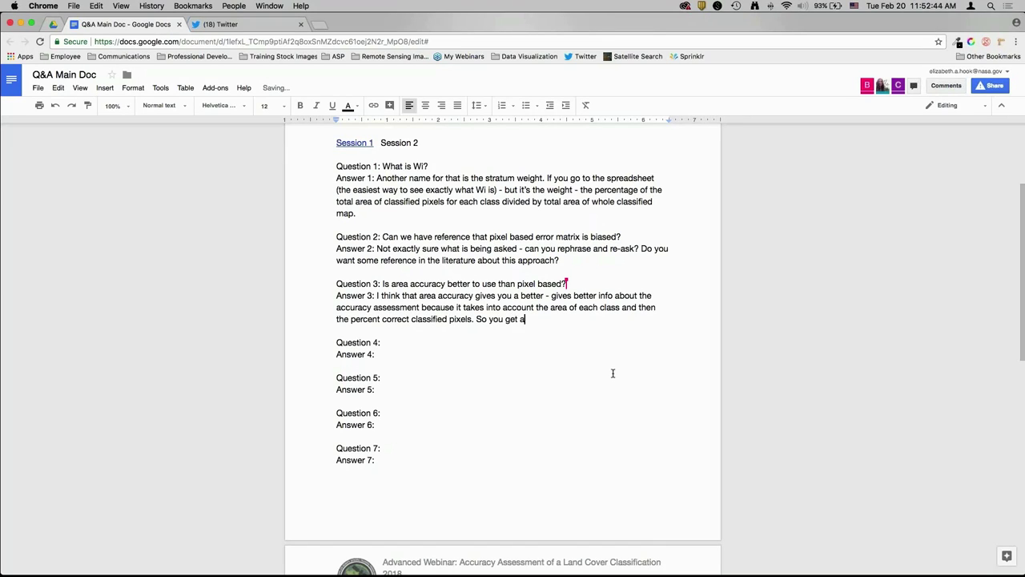
type(" better indication using unbiased area")
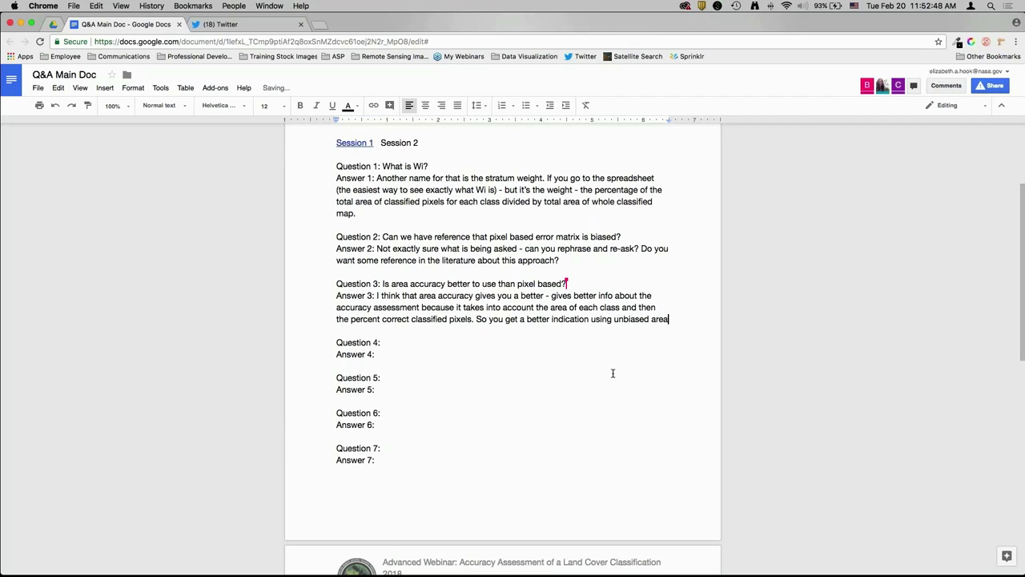
type(" estimates of the overall ")
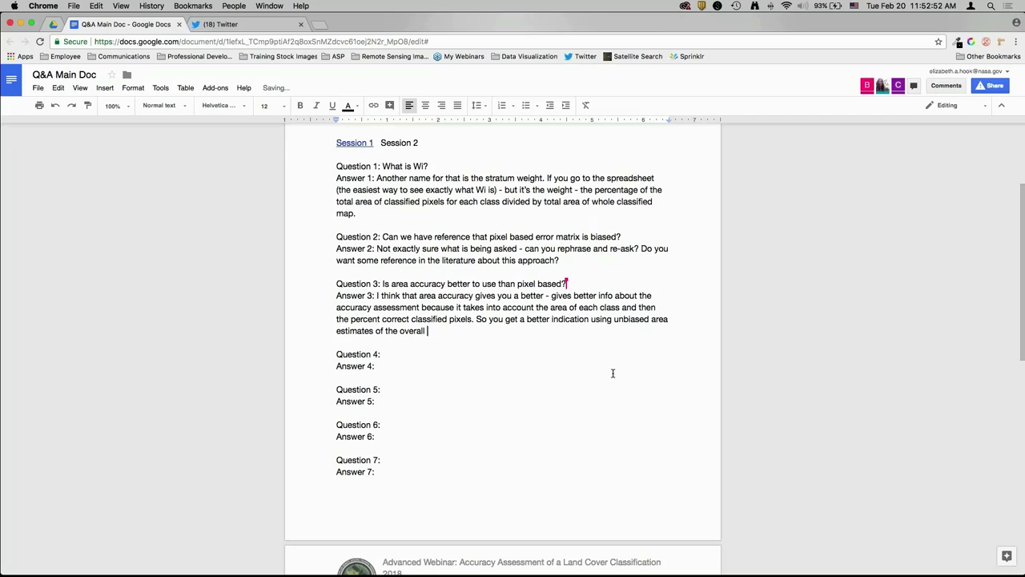
type("accuracy of the map. And ")
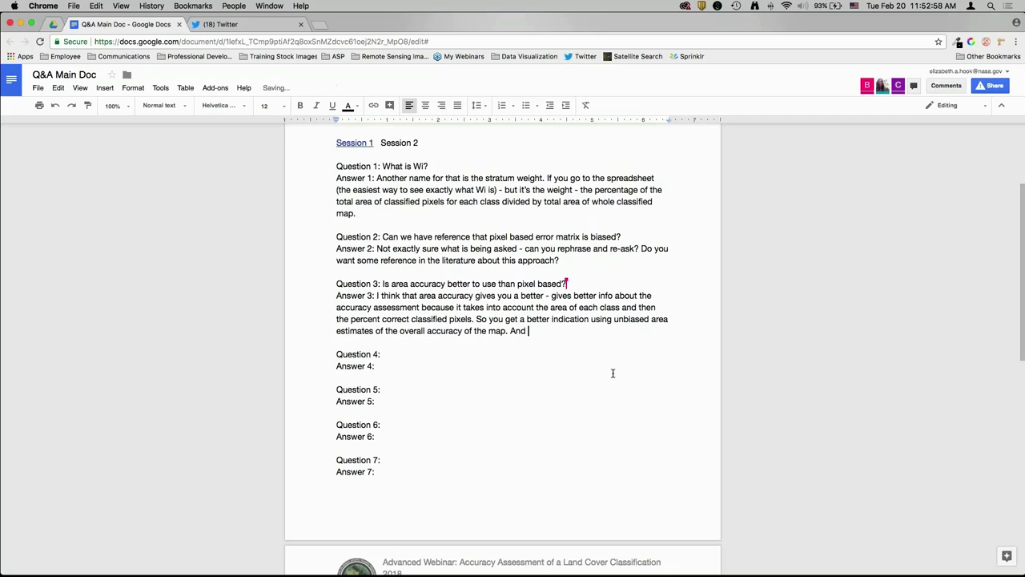
Conclude Answer 3: "plus, it gives you better info because it gives you an unbiased area estimate for each class, which you can't get using pixel-based error matrix.".
type("plus, it gives you better info be")
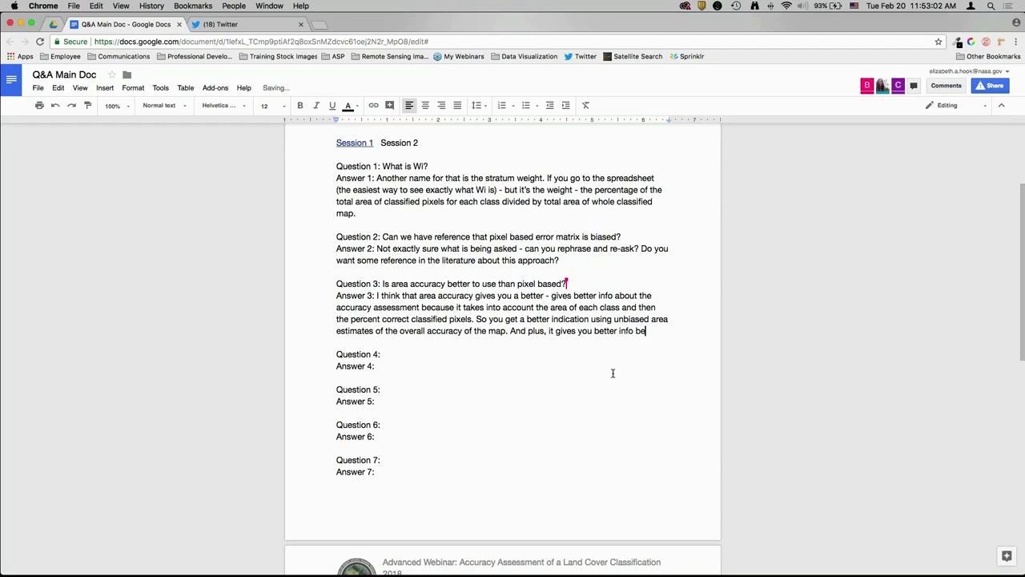
type("cause it gives you an un")
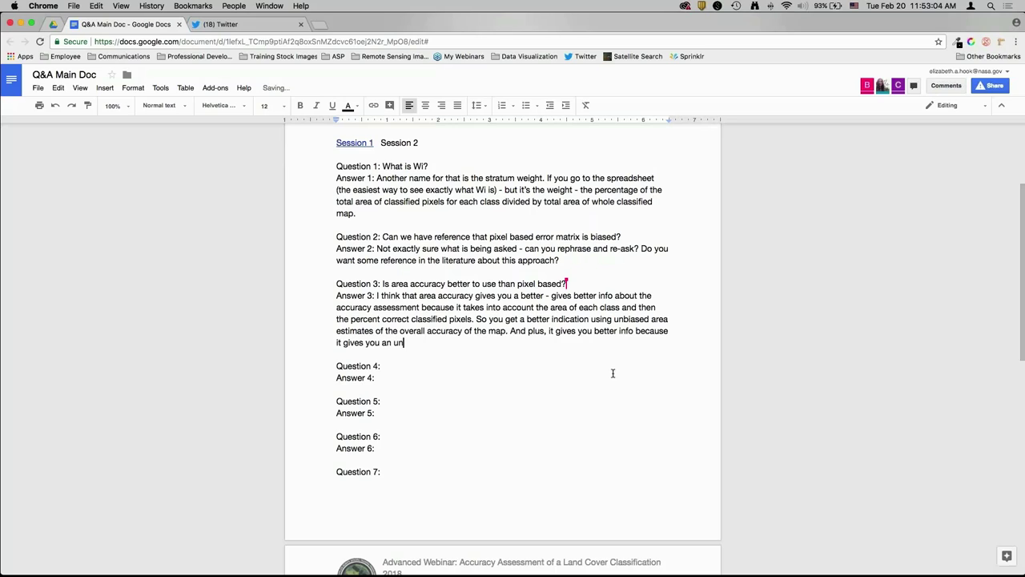
type("biased area estimate for each class.")
type(" which you ")
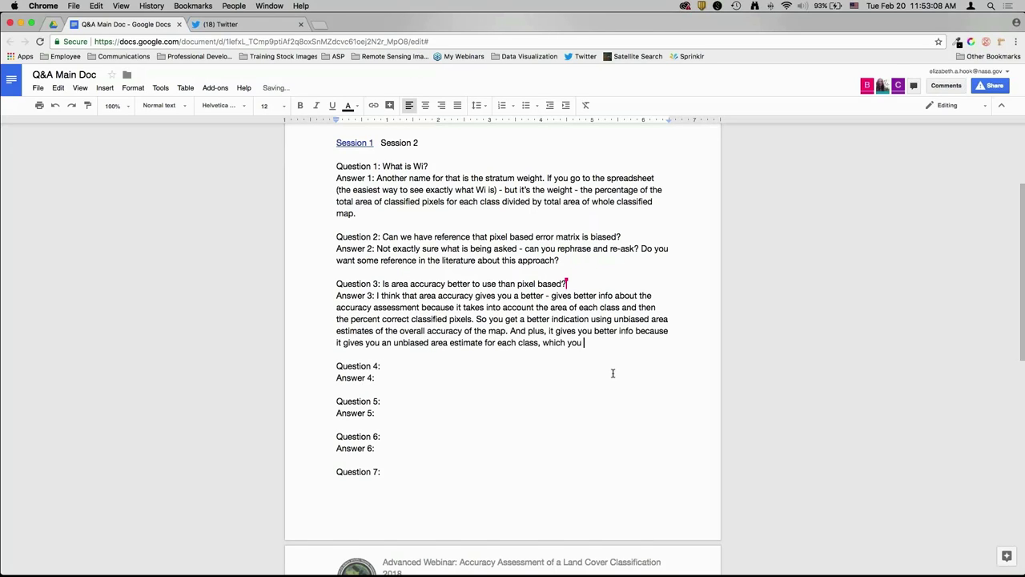
type("can't get using pixel-based error matrix.")
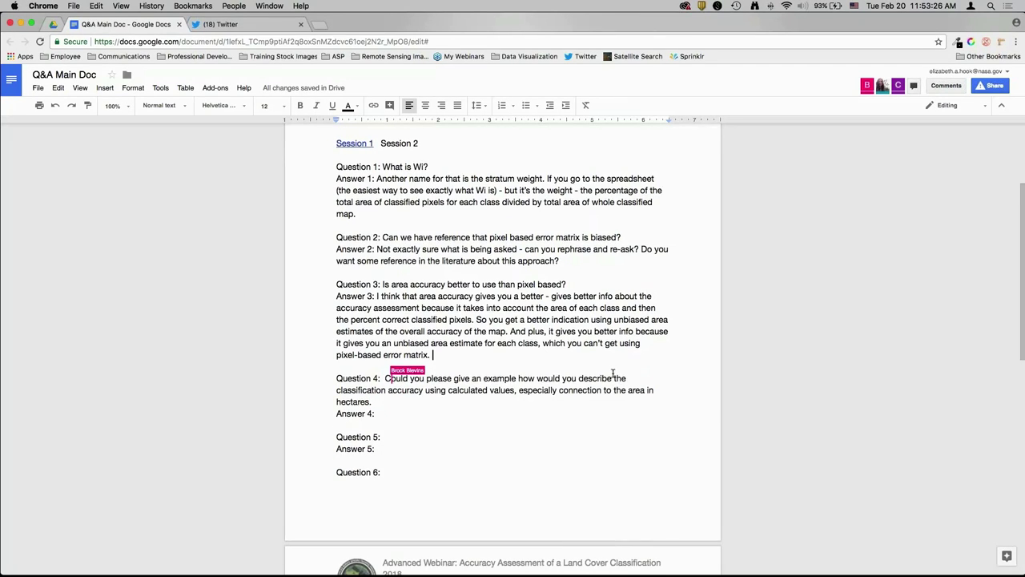
Begin Answer 4 with "Not sure what this question is, but the classification accuracy is in percent not in hectares. So, essentially".
scroll(613, 373, "up", 1)
scroll(500, 456, "down", 5)
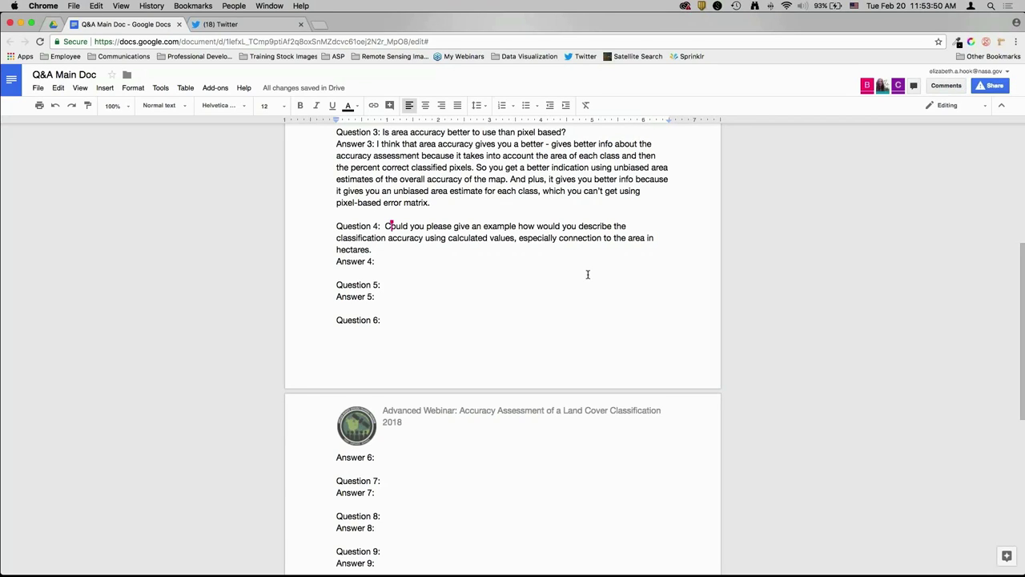
type("Not sure what thi")
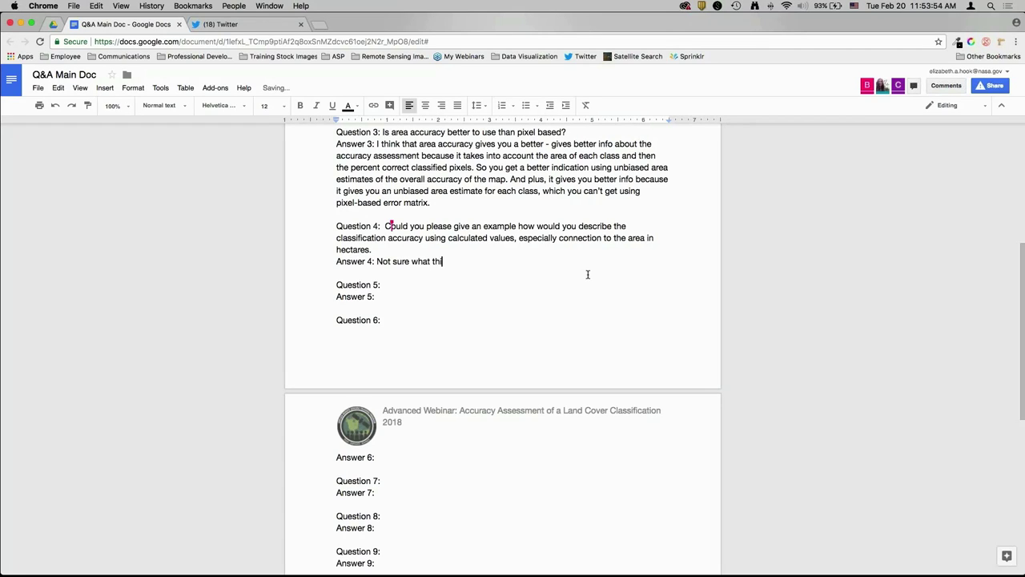
type("s question is, but the classification accuracy is ")
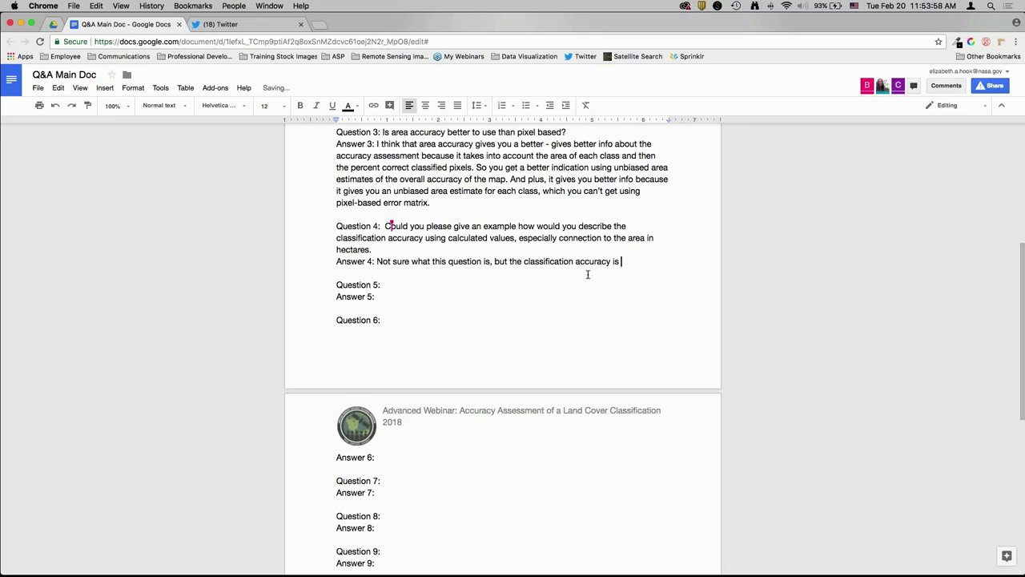
type("in percent not in ")
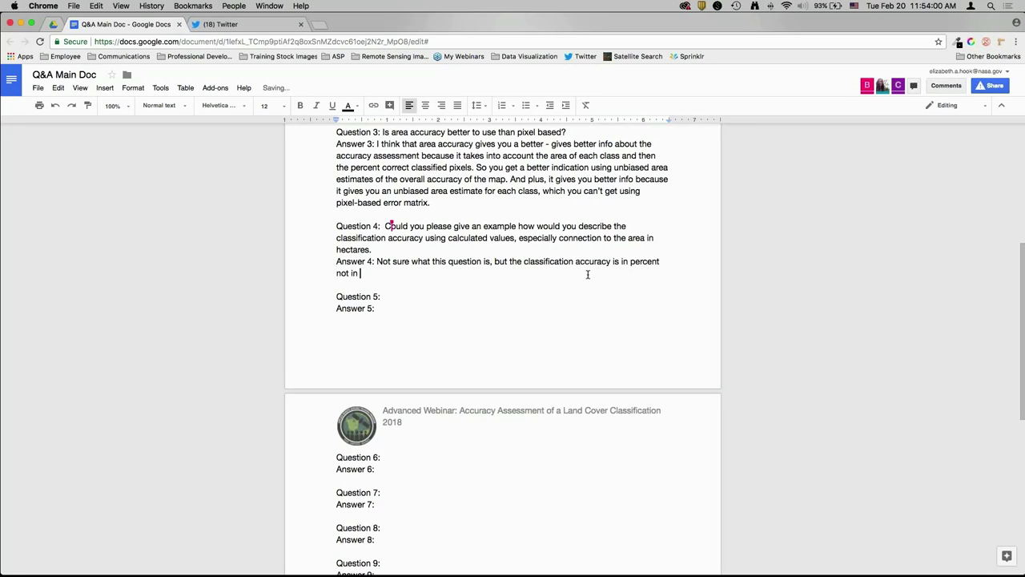
type("hectares. So, essentially")
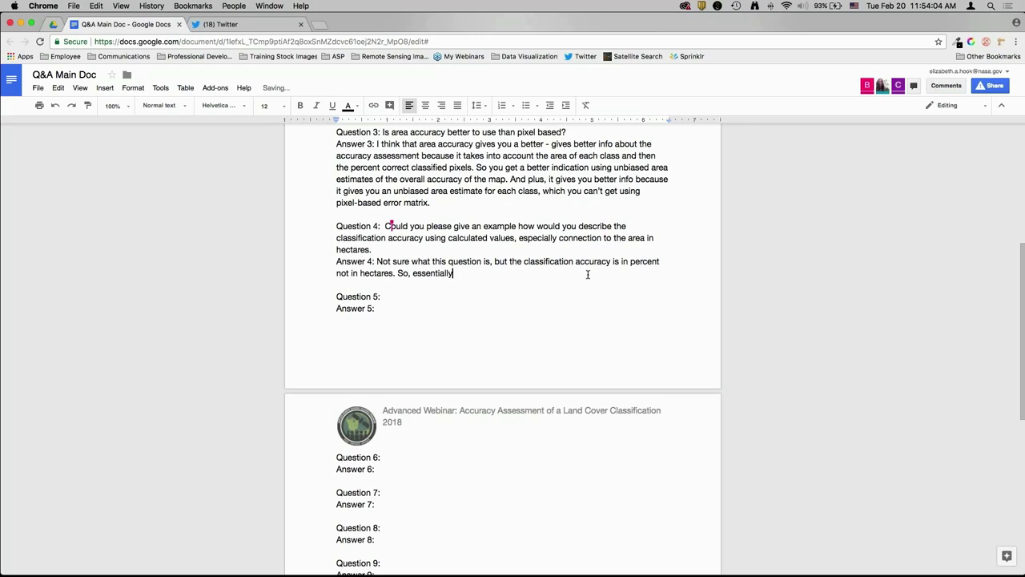
Continue Answer 4 with ", if you have an overall accuracy of 78% that means that overall, on average,".
type(", if you have an overall accuracy of ")
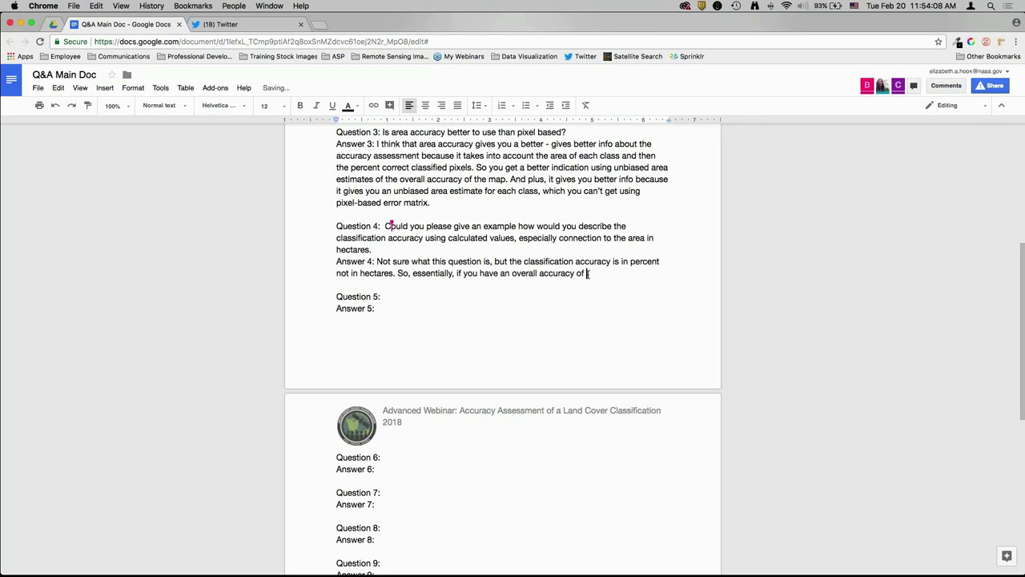
type("78% that means")
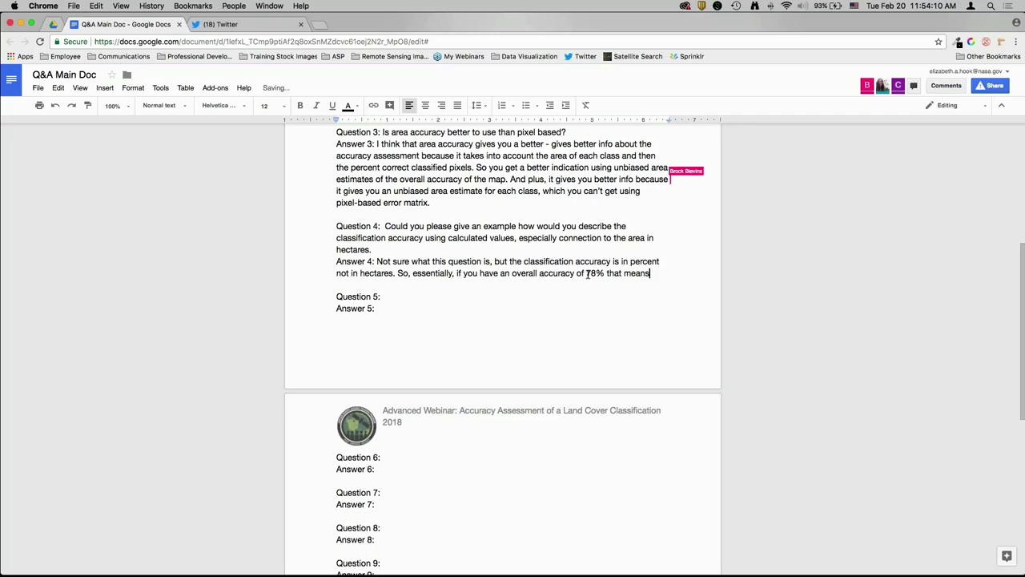
type(" that overall, ")
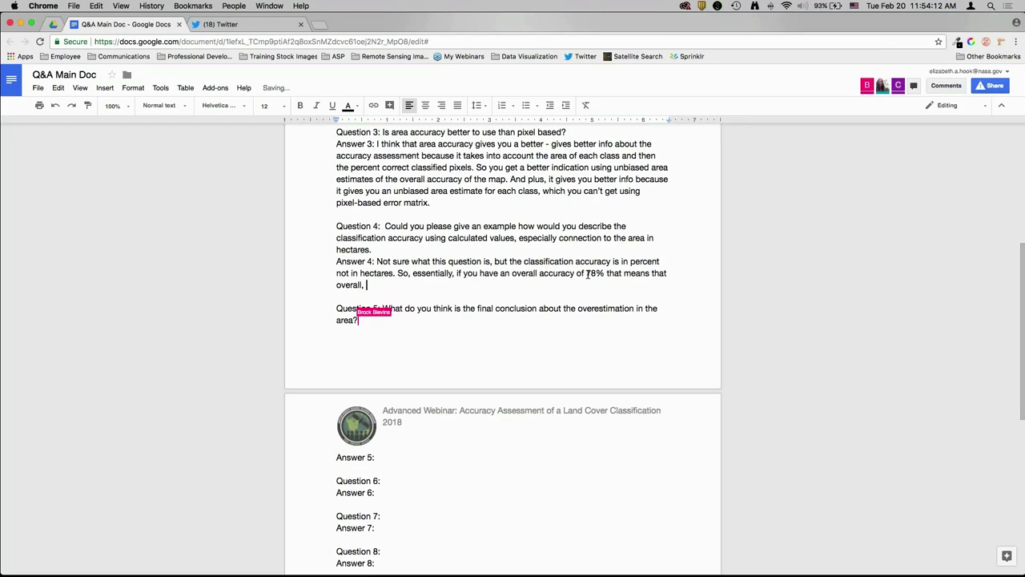
type("on average, ")
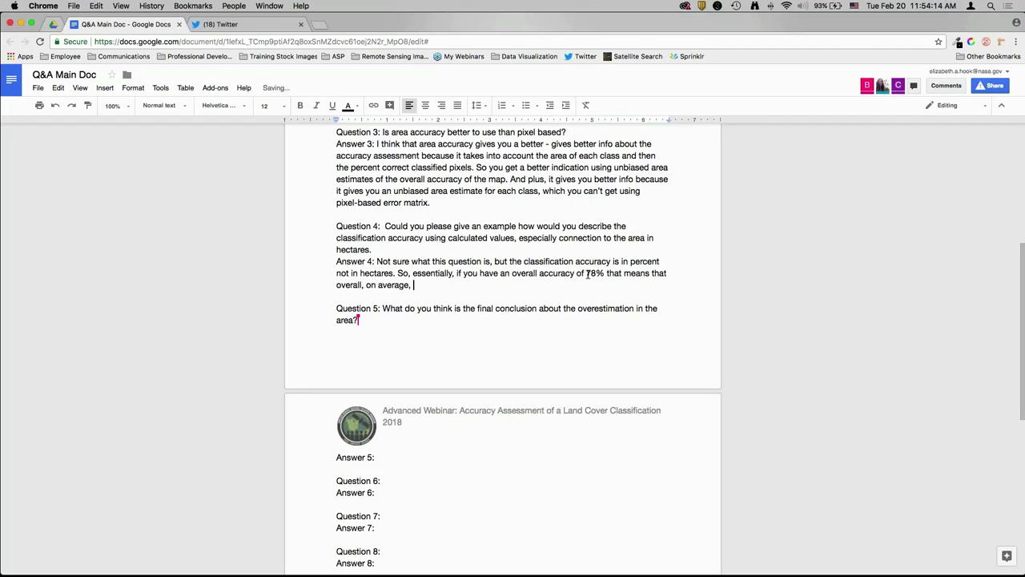
Finish Answer 4 with "that the chance that you'll - that a pixel will be correctly classified is 78%. It doesn't transfer into area or hectares.".
type("that the chance that you'")
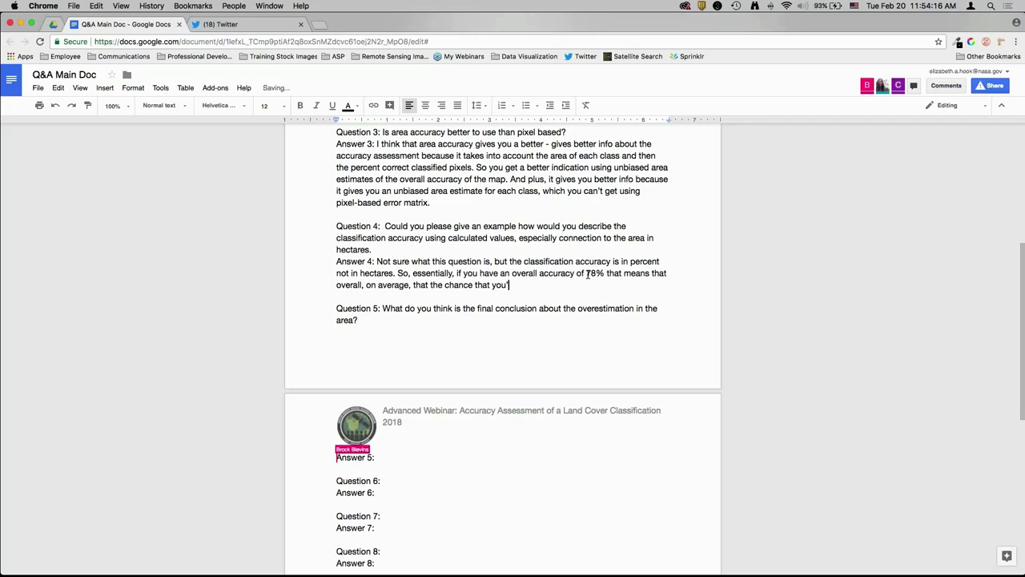
type("ll - that a pixel will be correct")
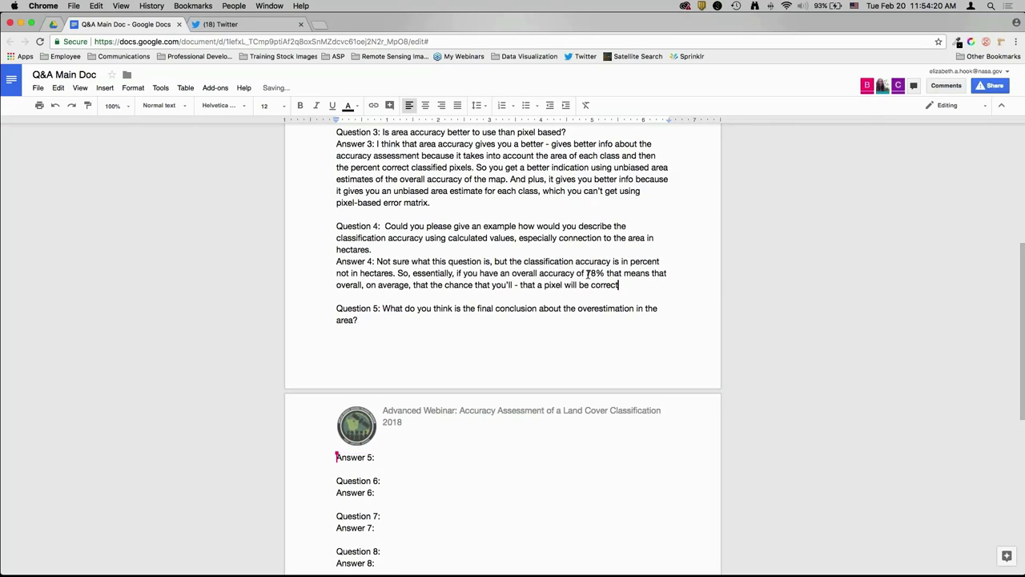
type("ly classified is 78")
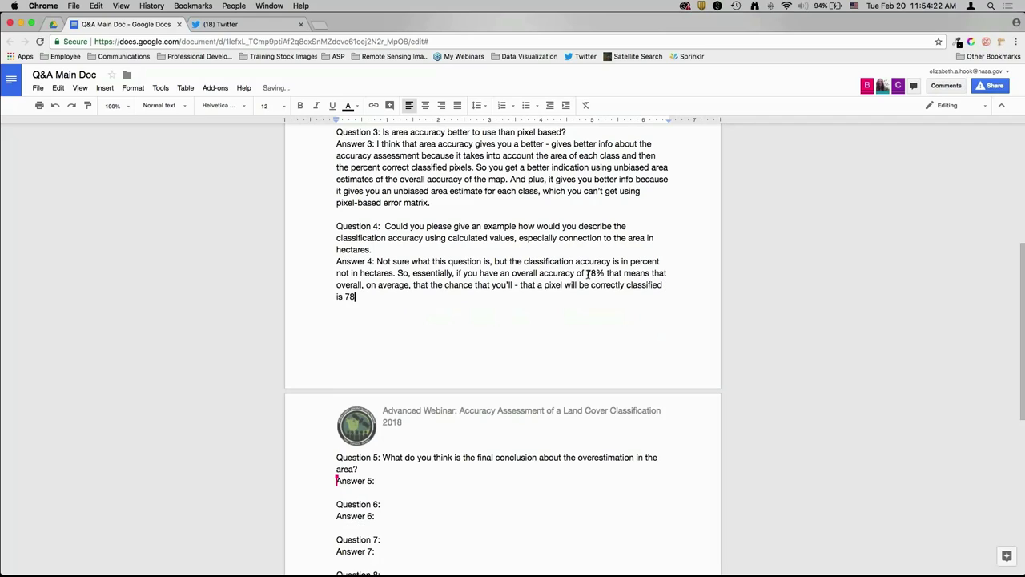
type("%. It doesn't transfer into area or hectares.")
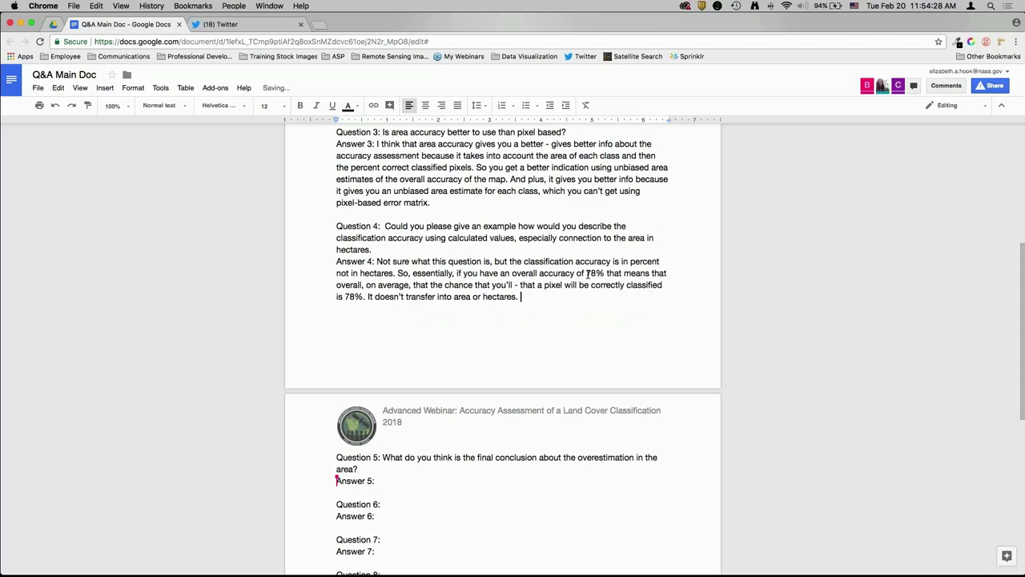
Begin Answer 5 with "The fact that ou find the land cover classification has overestimated an area is the final conclusion.", italicizing "is".
scroll(570, 288, "down", 5)
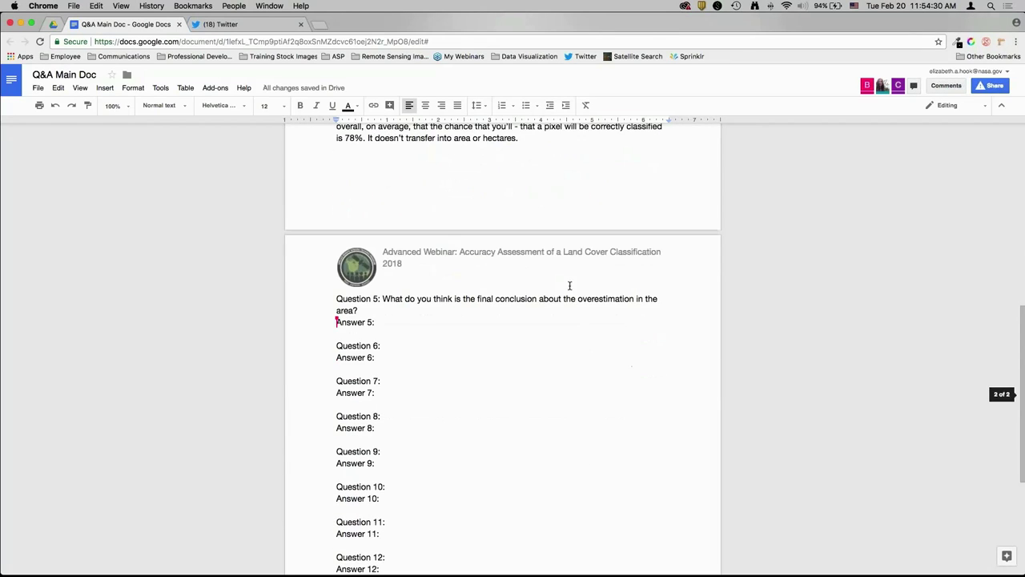
scroll(484, 243, "down", 1)
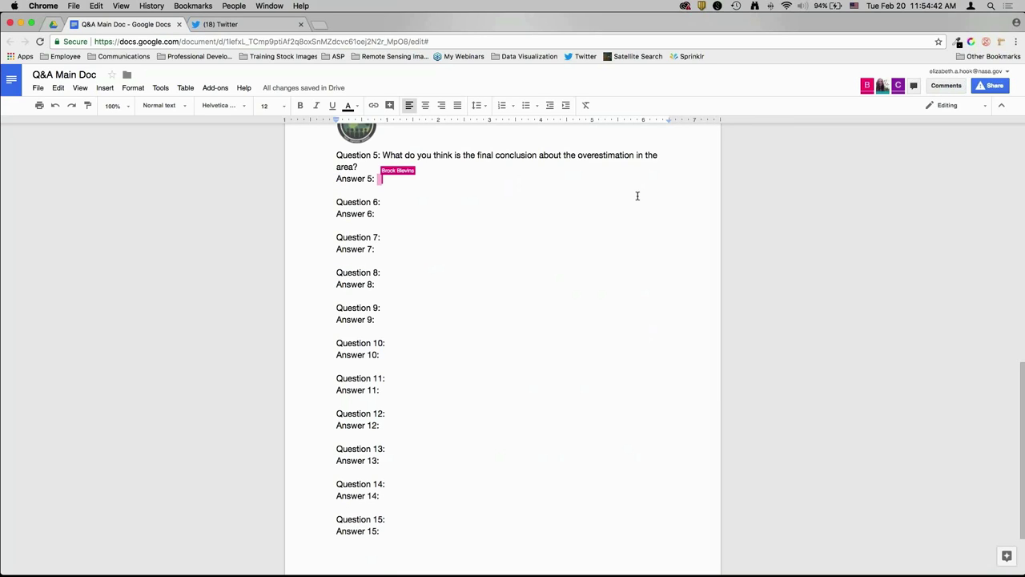
type("The ")
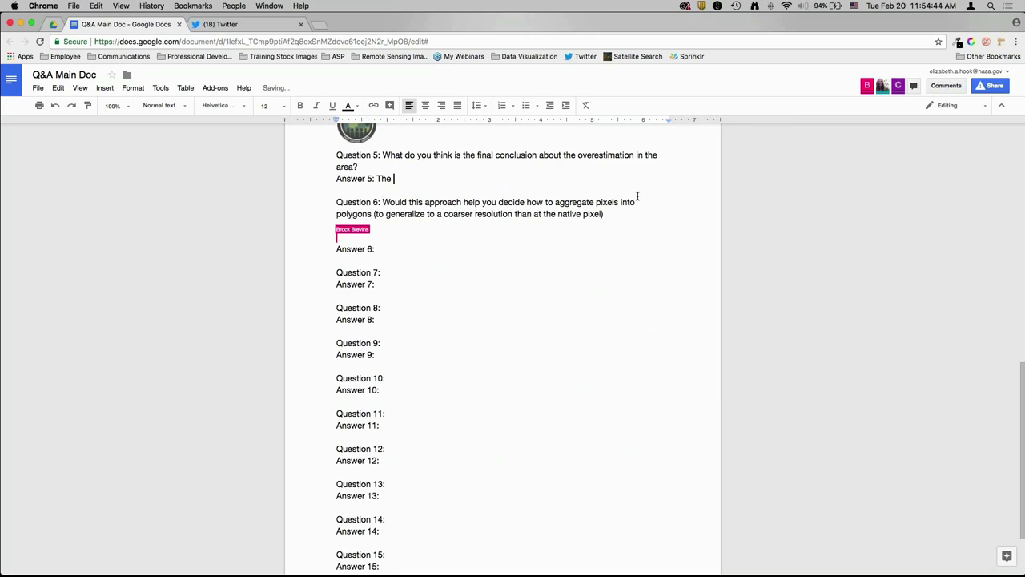
type("fact that ou find ")
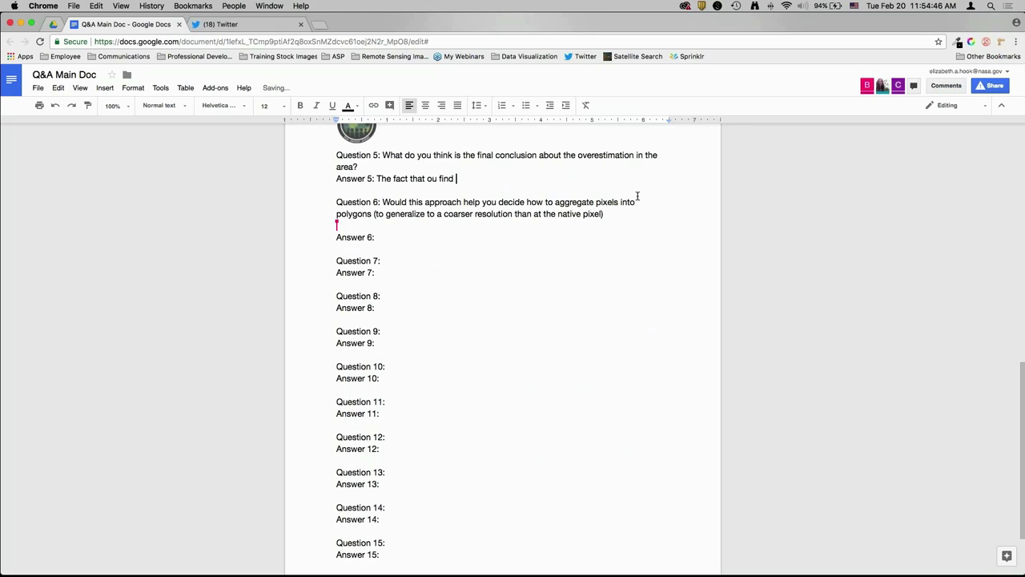
type("the land cover classi")
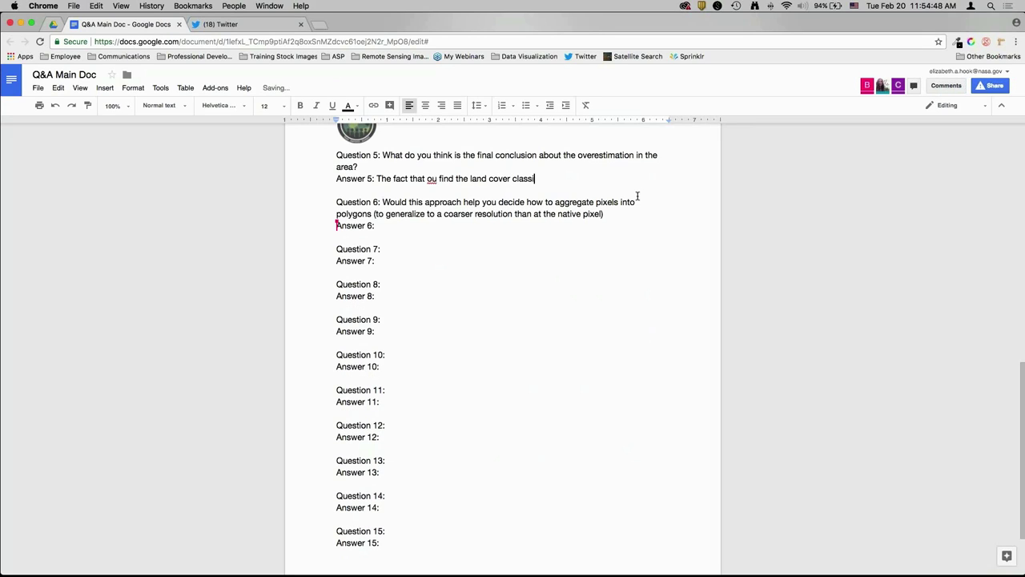
type("fication is")
key("BackSpace")
key("BackSpace")
key("BackSpace")
type("has overestimat")
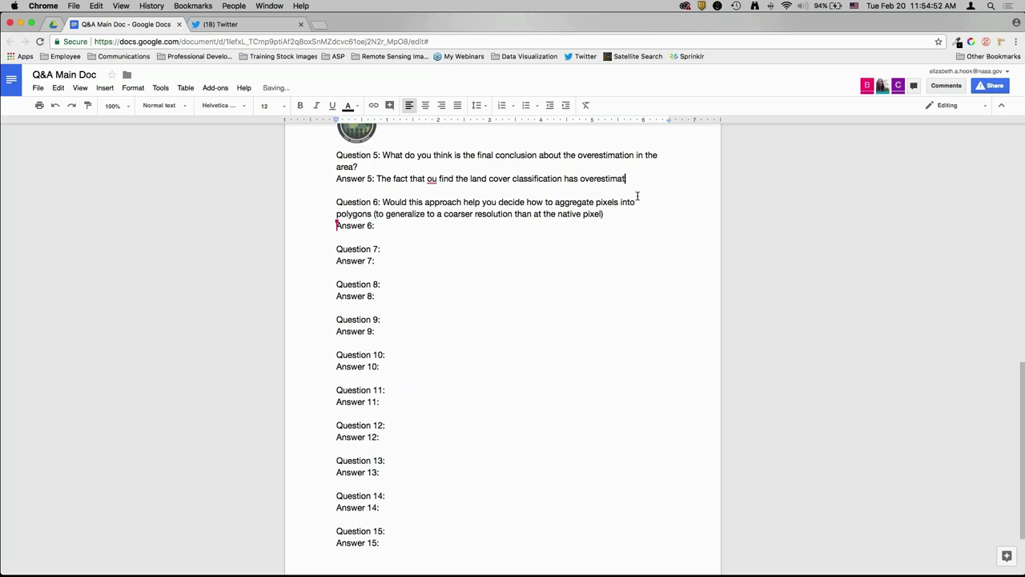
type("ed an area is th")
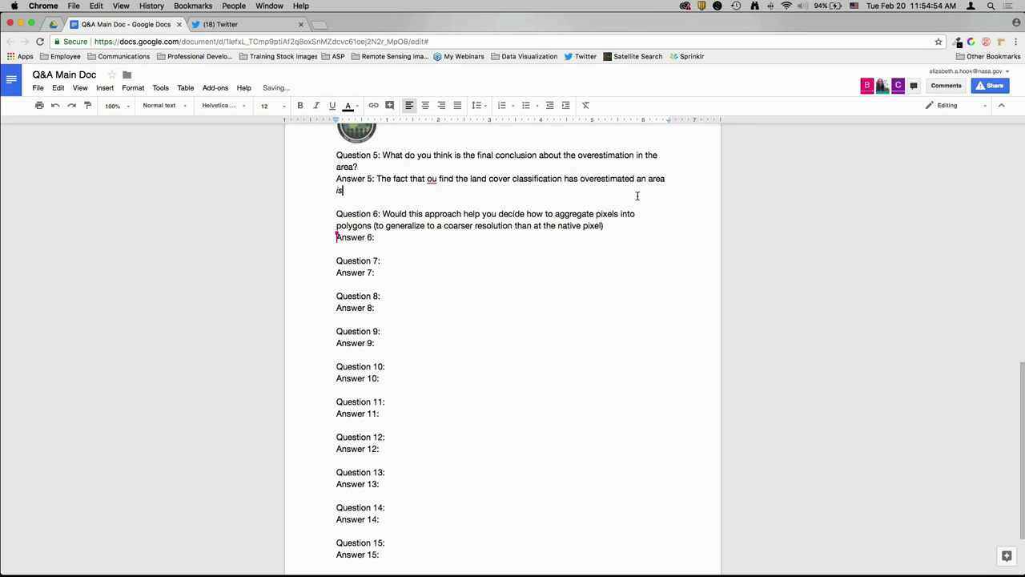
type("e final conclusion. To")
key("BackSpace")
key("BackSpace")
Continue Answer 5 with "Something to be aware of if reporting the area of a class, if you just use the land cover estimation, you're overestimating".
type("Something to")
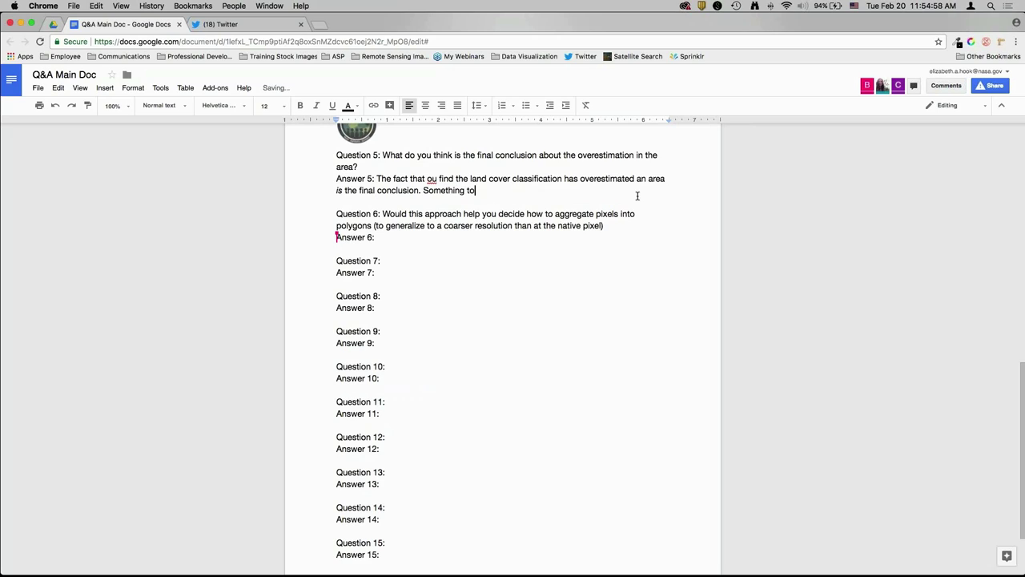
type(" be aware of if reporting")
type(" the are aof a c")
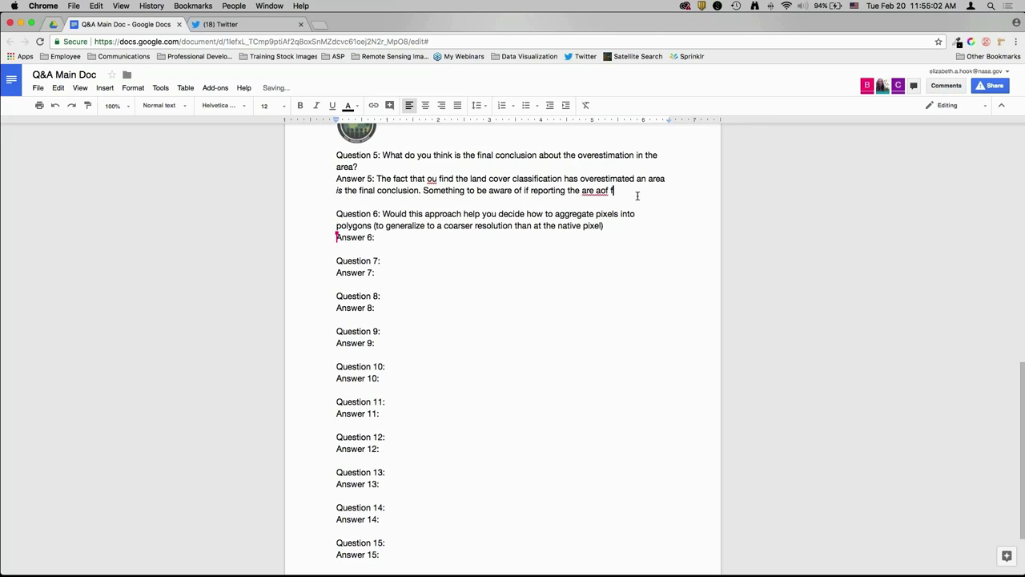
type("lass, if you just use")
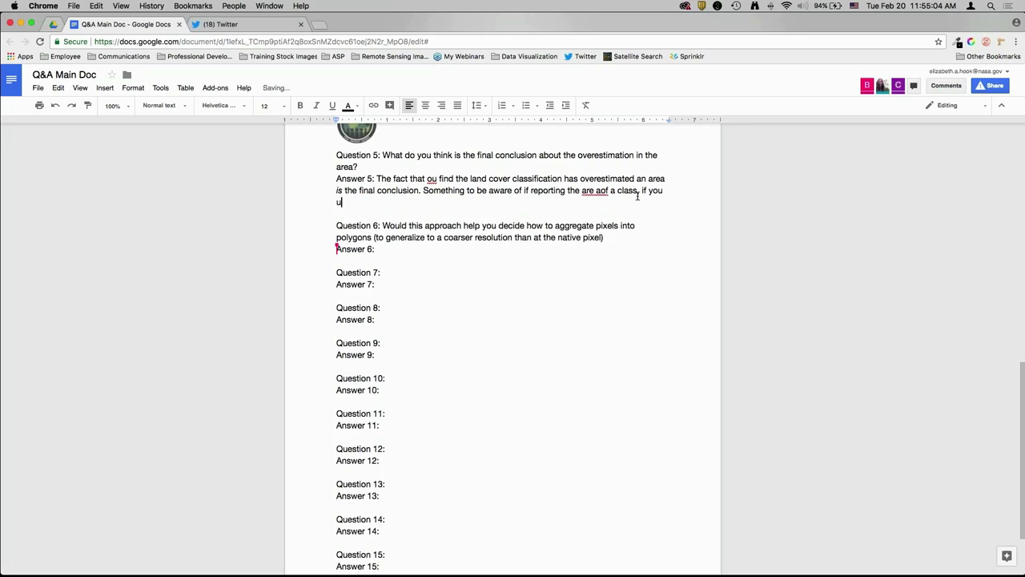
type(" the land cover estimation, you're overestimatin")
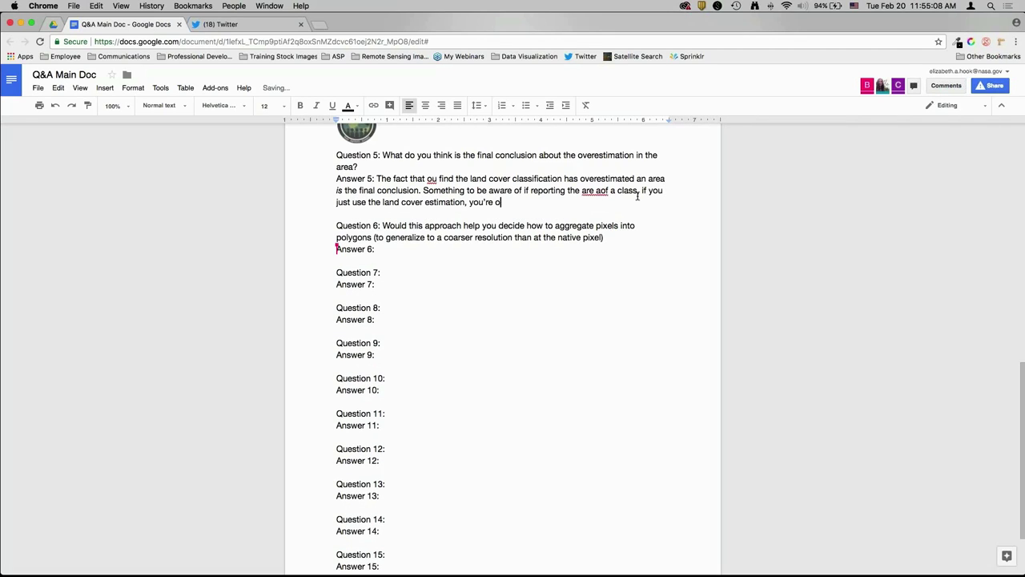
Continue Answer 5 with "that class. Then you need to look at the error matrix to see where the confusion is".
type("g that class. Then you need to ")
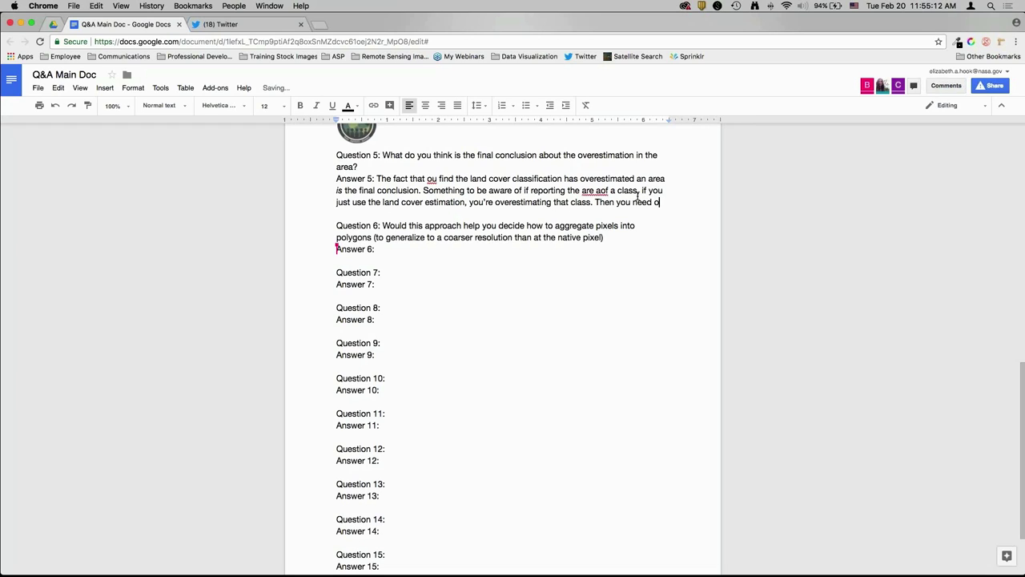
type("look at the")
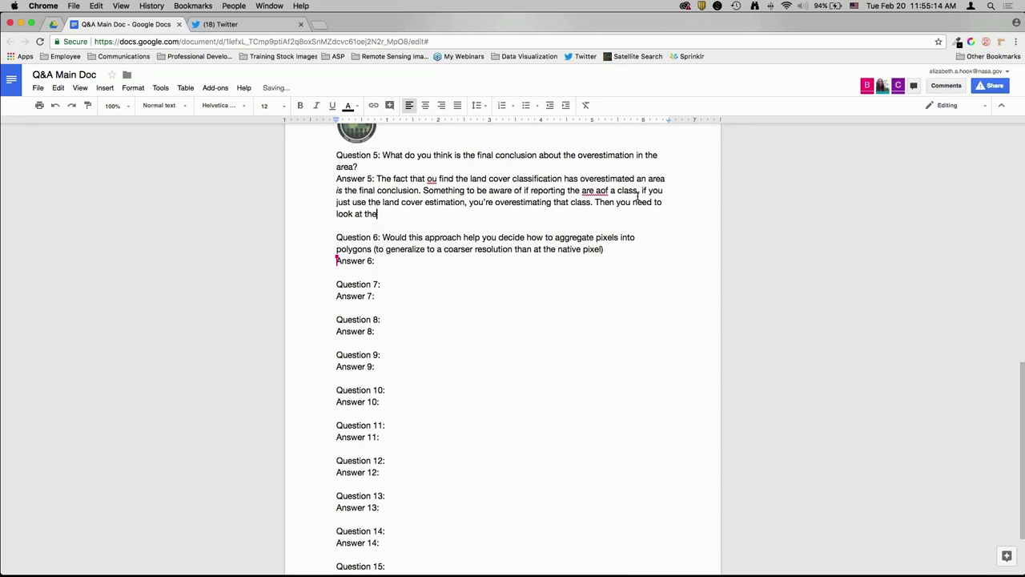
type(" error matrix to see where the confusion is")
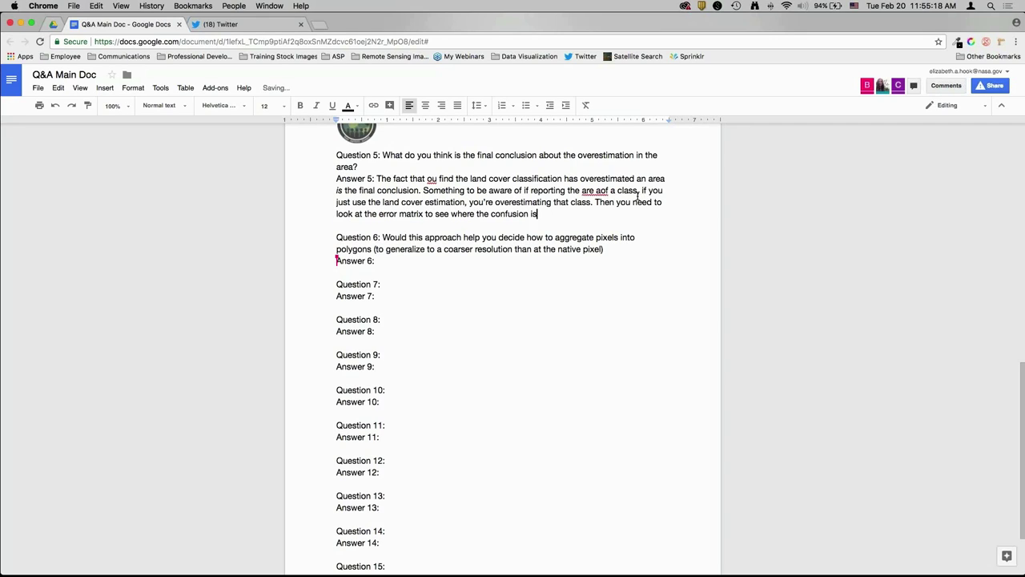
Continue Answer 5 with "coming from. What's being included that shouldn't be? In our example, we got hardwood and confiers confused. Maybe you".
type(" coming from. What's bein")
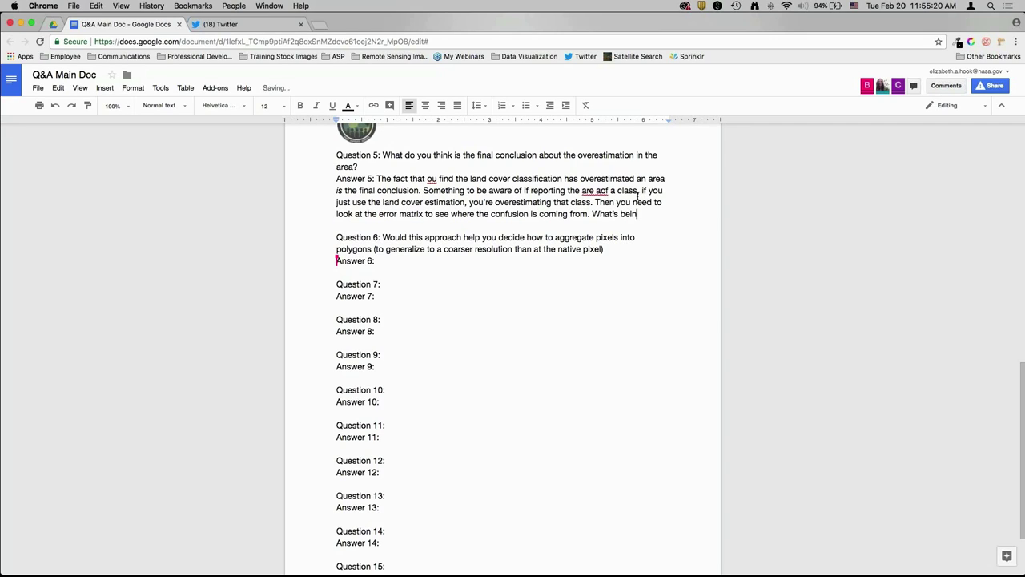
type("g included that sho")
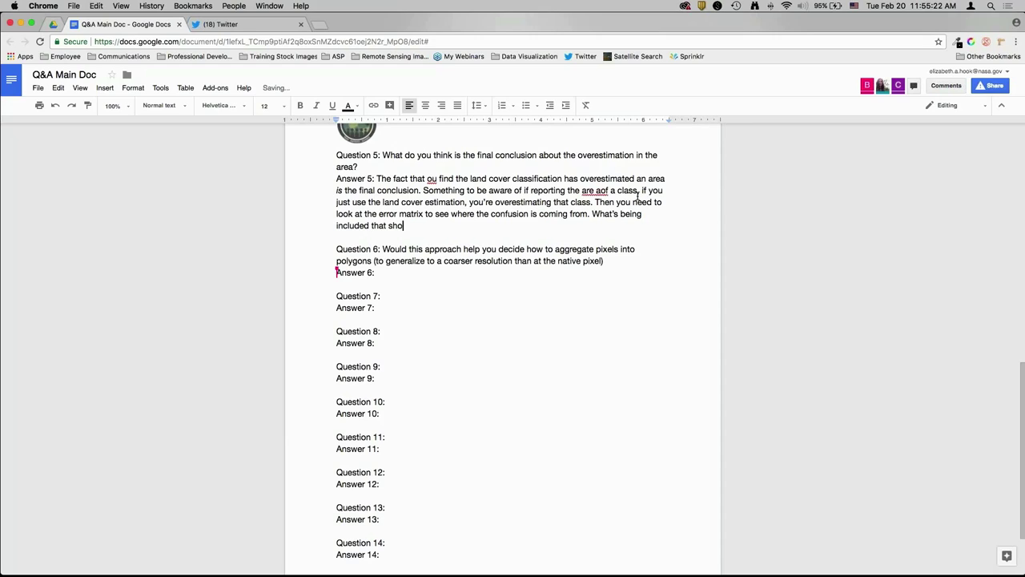
type("uldn't be? In our example, we g")
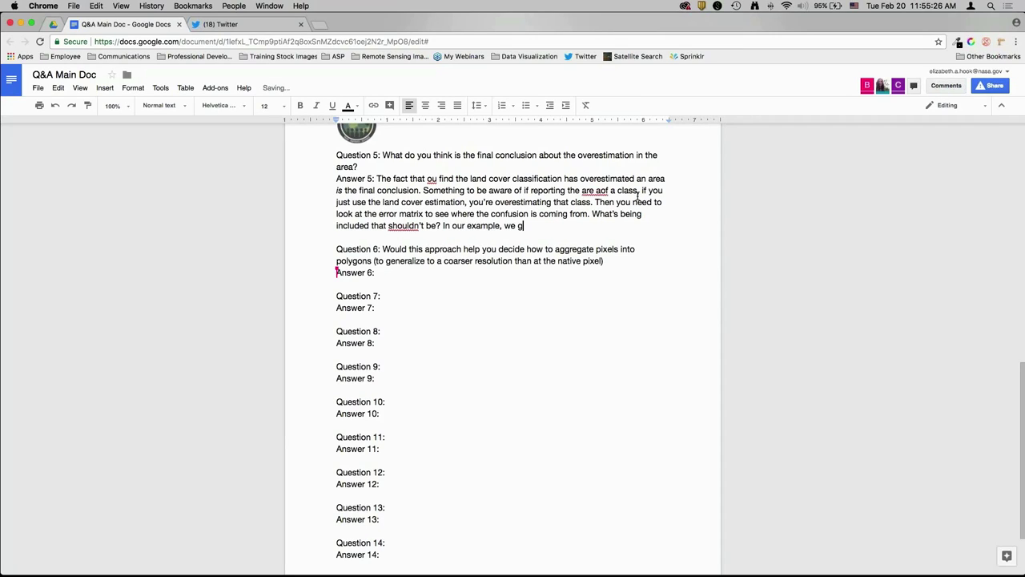
type("ot hardwood and confiers confused. Maybe you")
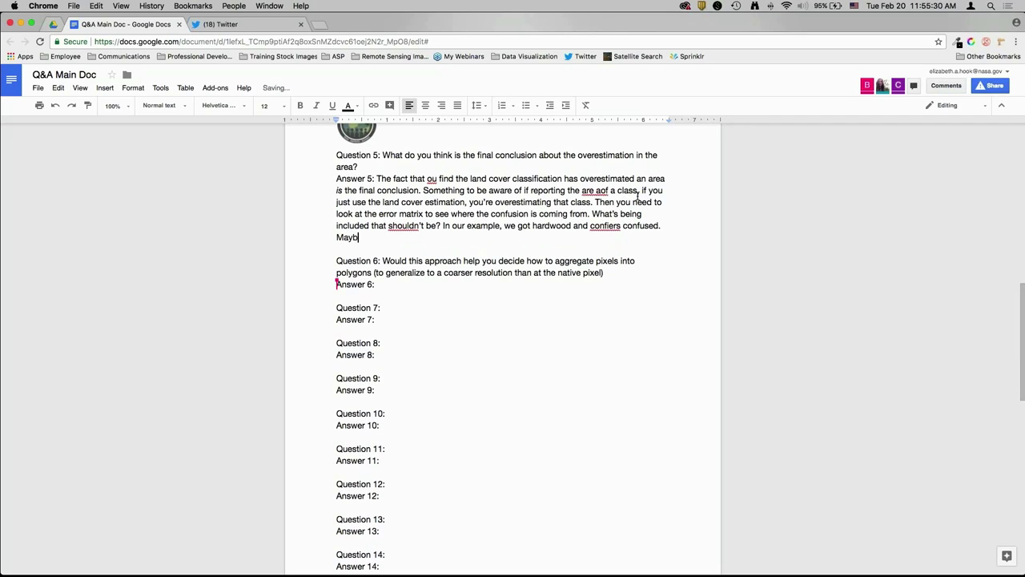
Finish Answer 5 with "need to go back to your classification and figure out some ways to minimize that confusion.".
type(" need to go back to your classif")
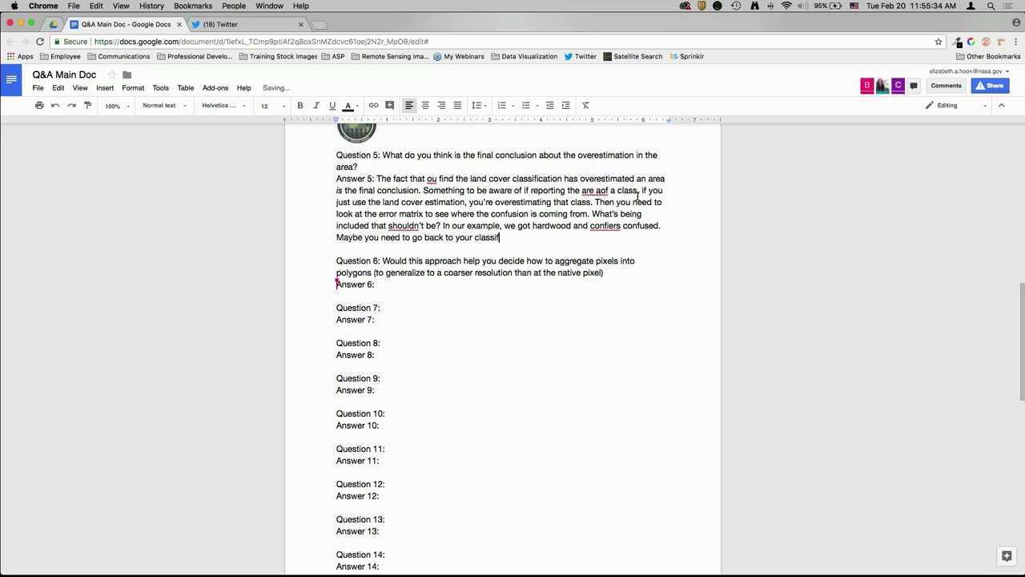
type("ication and figure out some ways to minimiz")
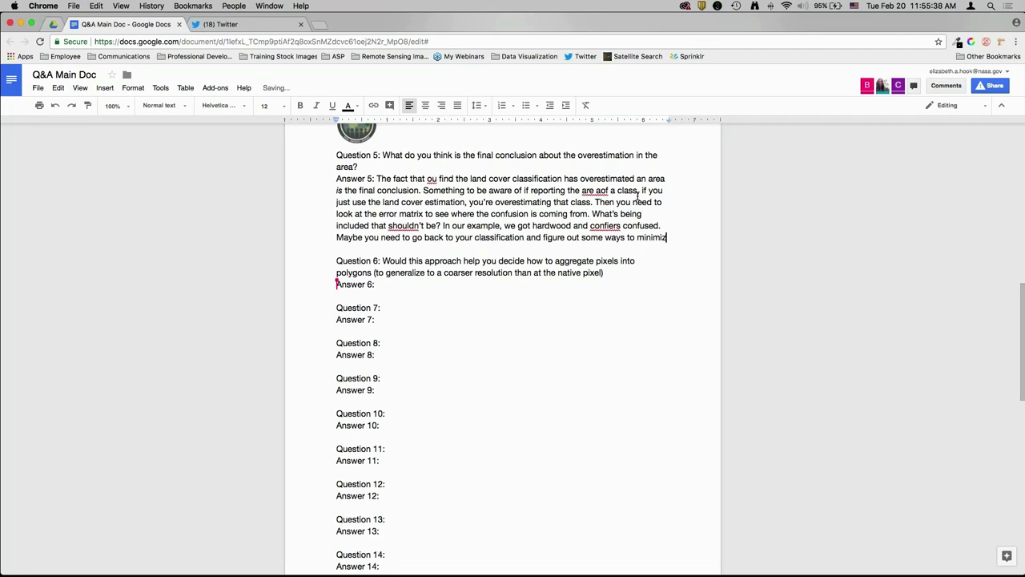
type("e that confusion.")
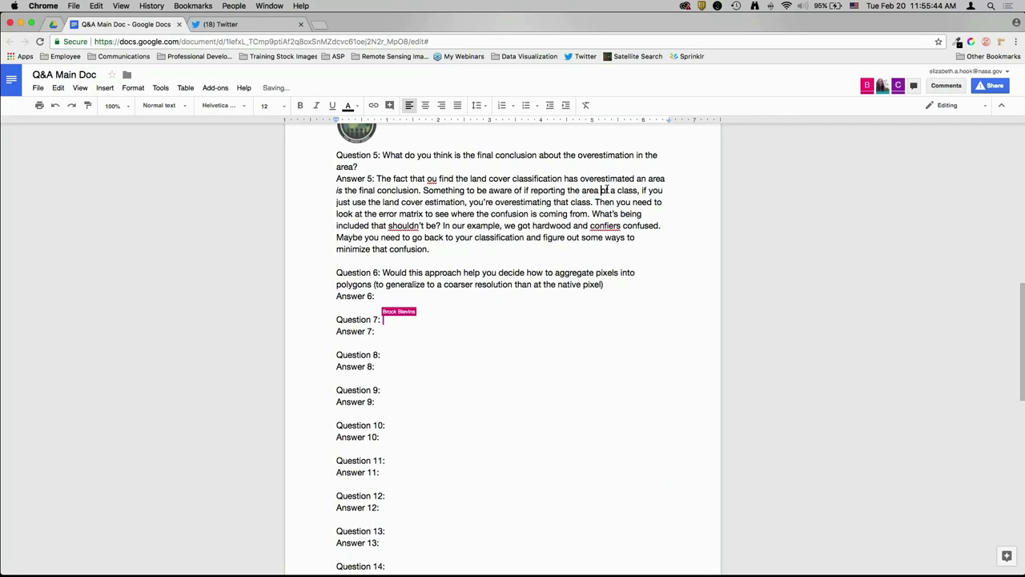
Begin Answer 6 with "That's a good question - I don't know if you can".
left_click(605, 295)
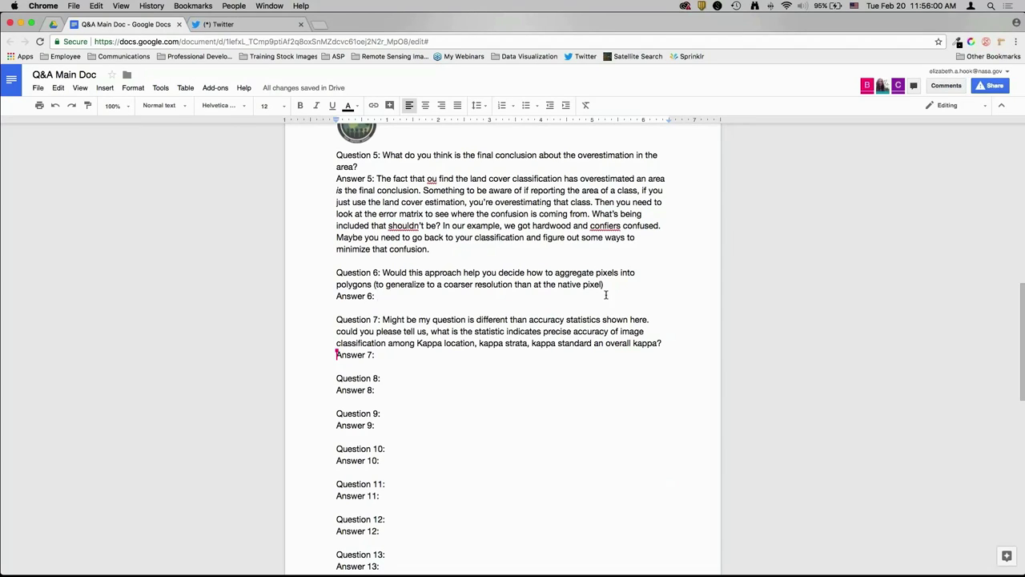
type("That's a good")
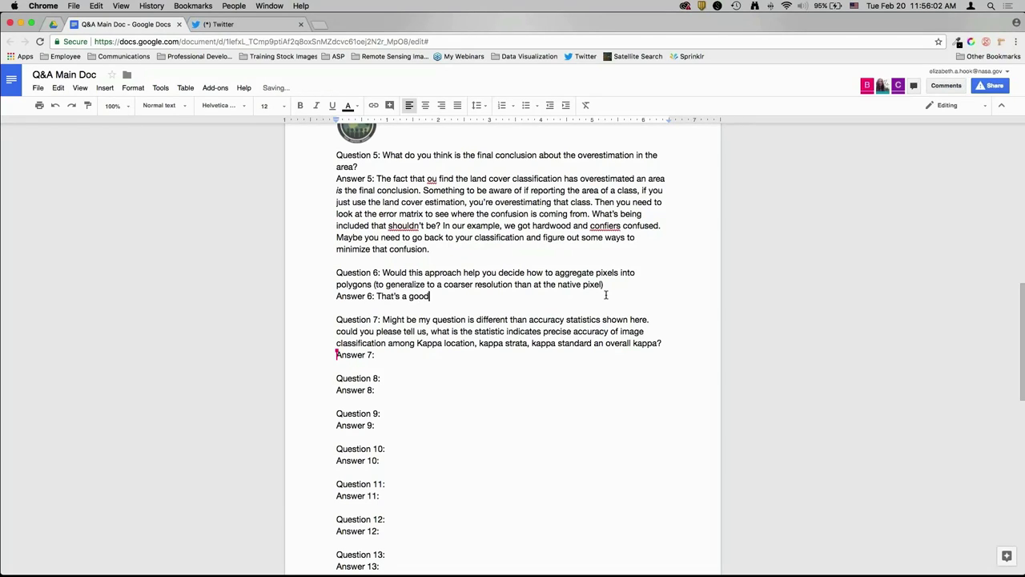
type(" question - I don't know if you v")
key("BackSpace")
type("can ")
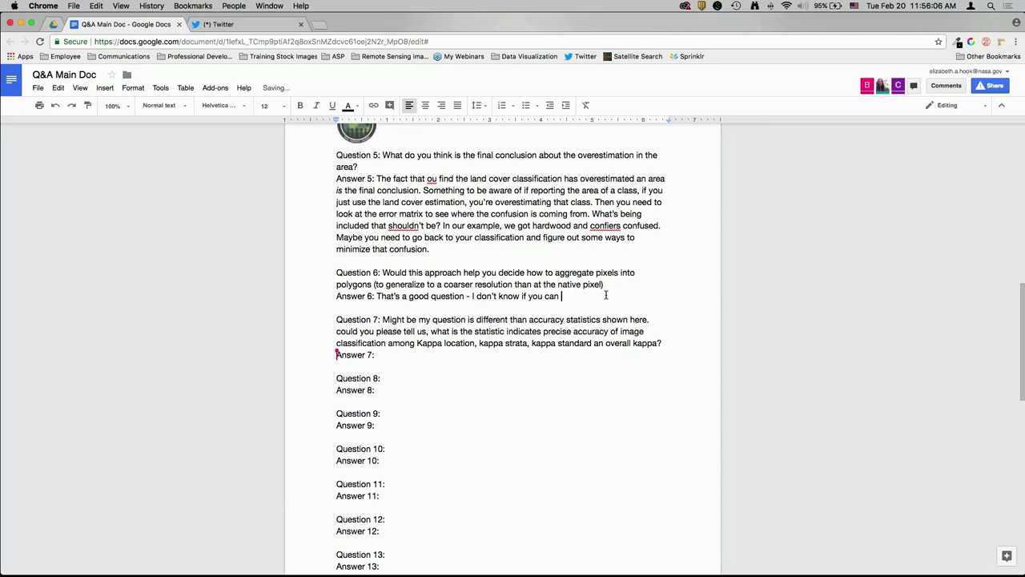
Continue Answer 6 with "- if this is a good way to do that. This approach tells you where you have confusion between classes, but".
type("- if this is a good way to do that. This approach tells you wher y")
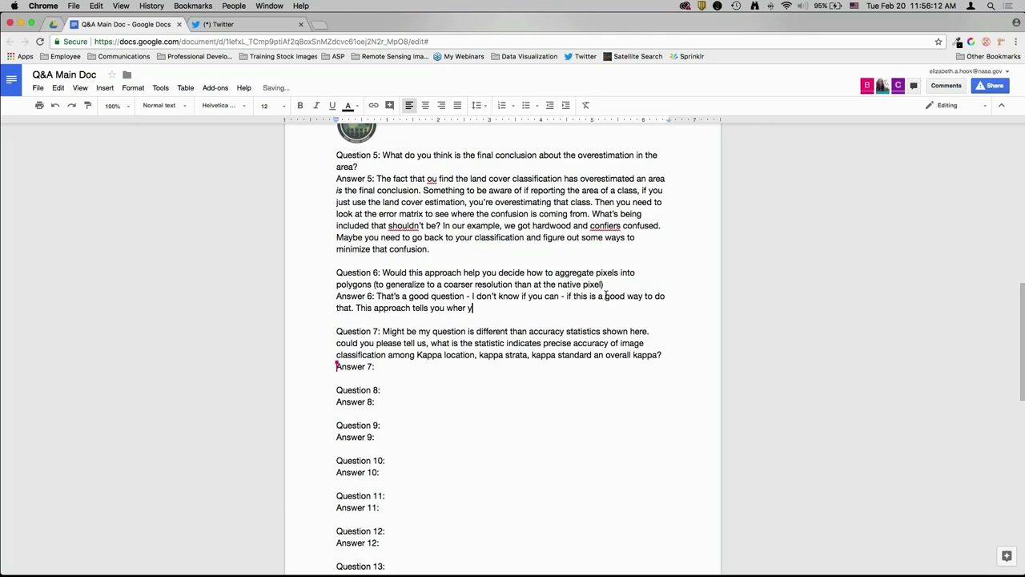
key("BackSpace")
type("e you have confusion between classes, but ")
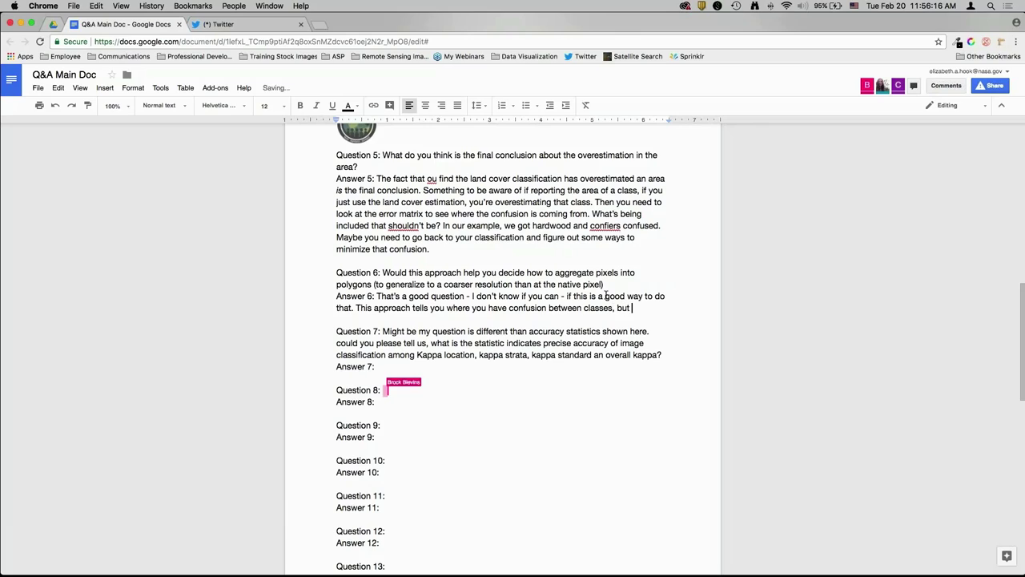
Finish Answer 6 with "I don't think this approach necessarily tells you how to aggregate pixels" and go to the empty Answer 7.
type("I don't think this app")
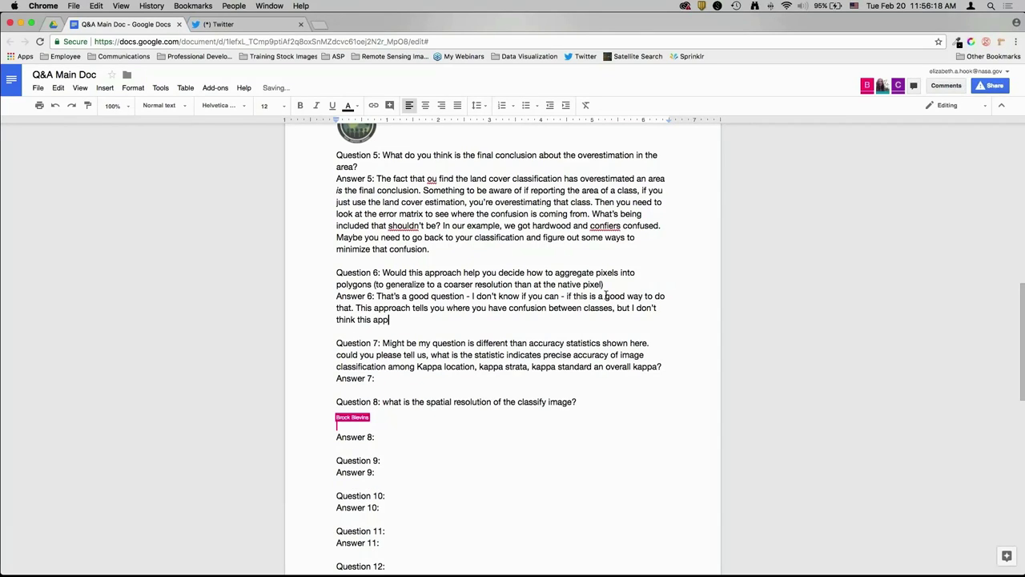
type("roach necessarily tell")
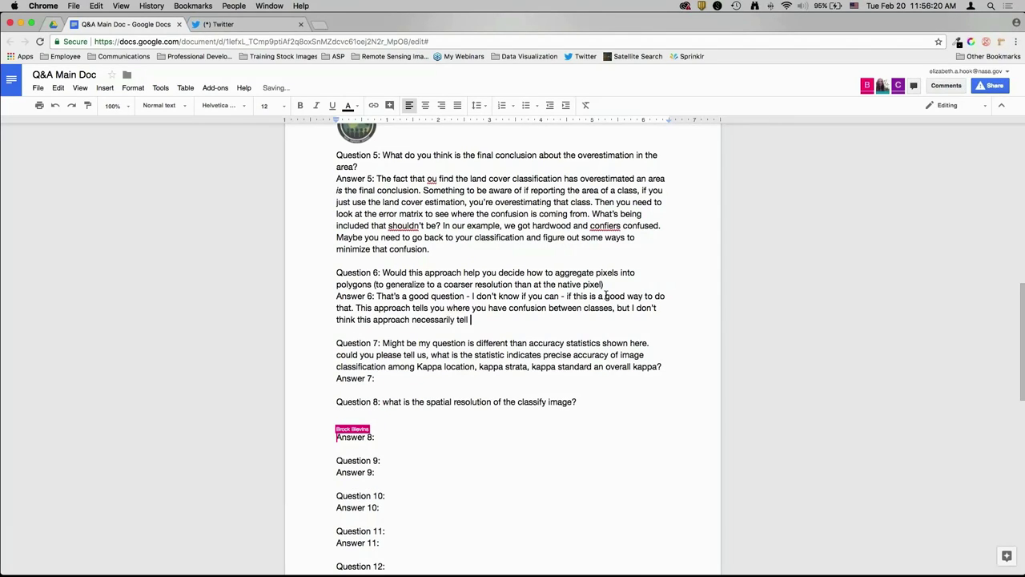
type("s you how to aggr")
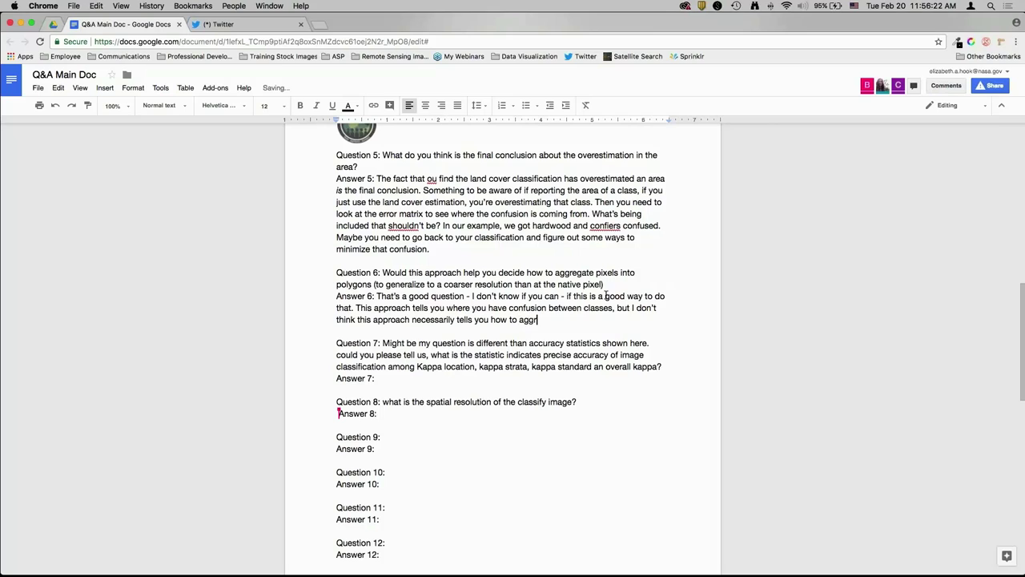
type("igate pixels")
right_click(534, 320)
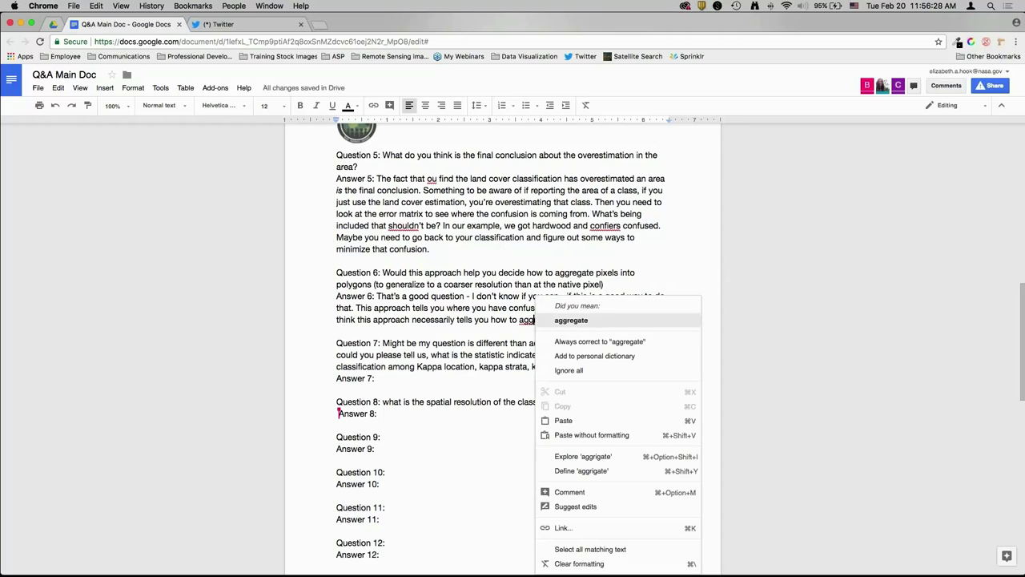
left_click(571, 319)
left_click(464, 378)
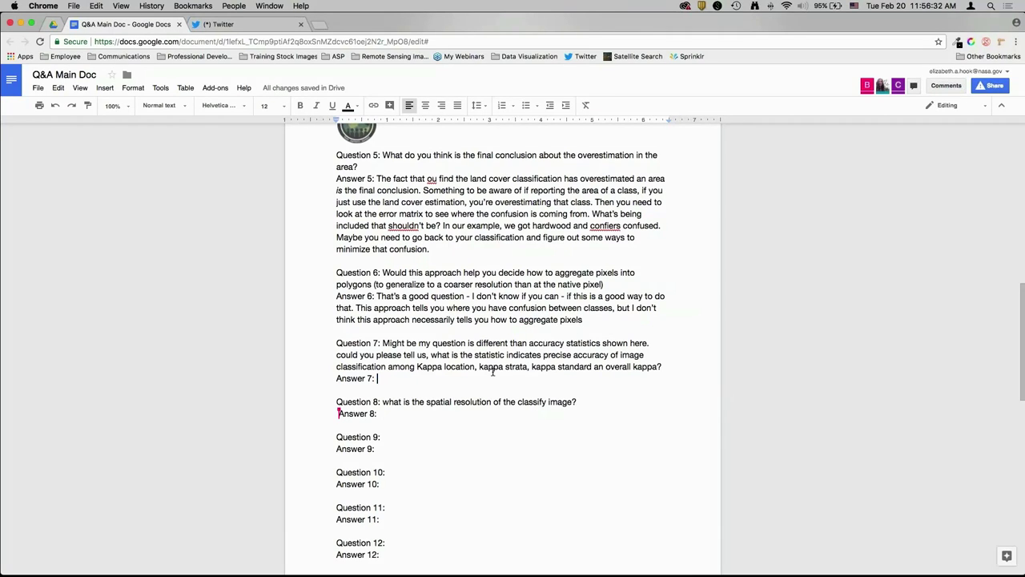
scroll(568, 236, "down", 3)
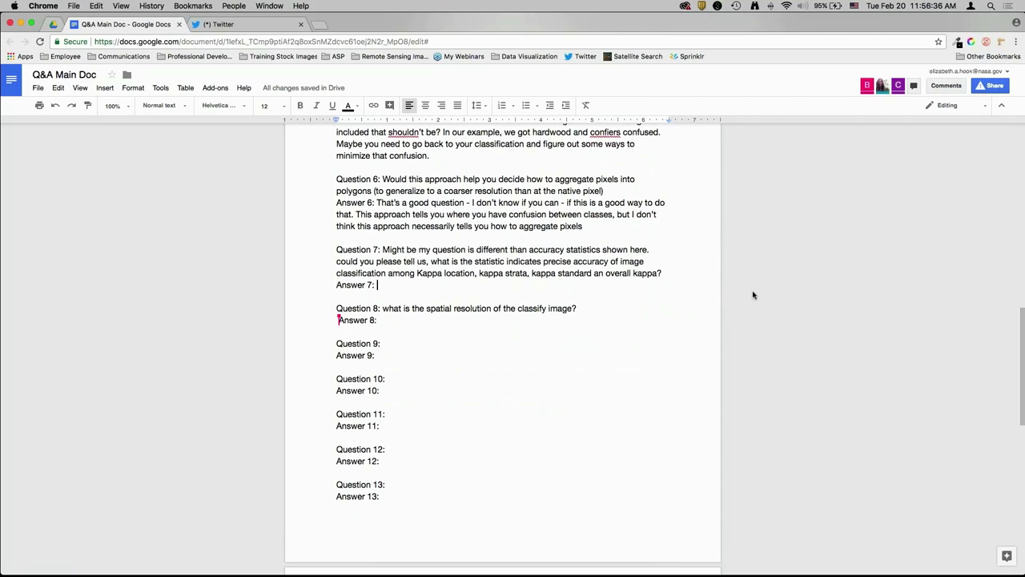
type("Kappa is no")
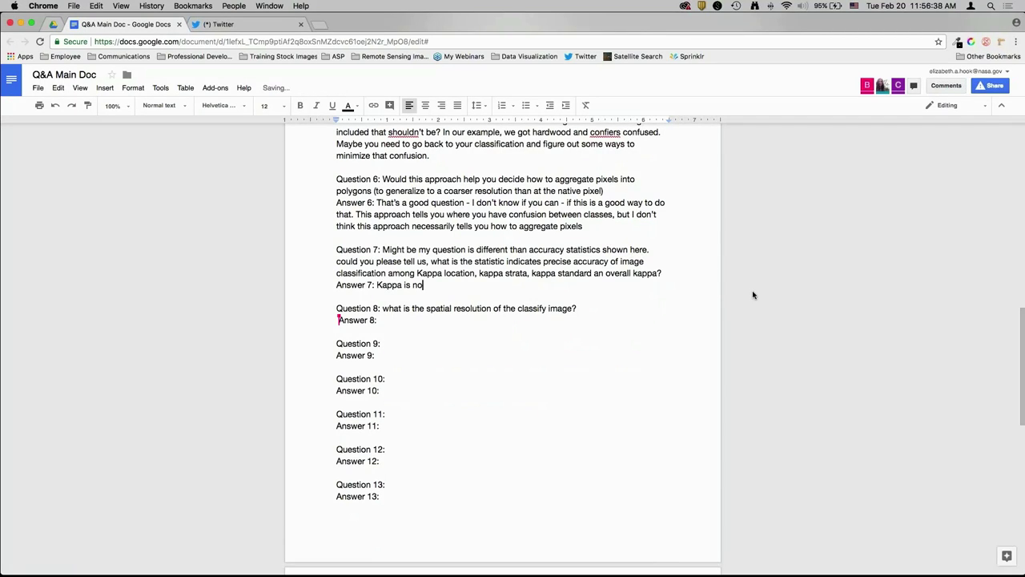
key("alt+shift+Left")
key("alt+shift+Left")
key("alt+shift+Left")
key("alt+shift+Left")
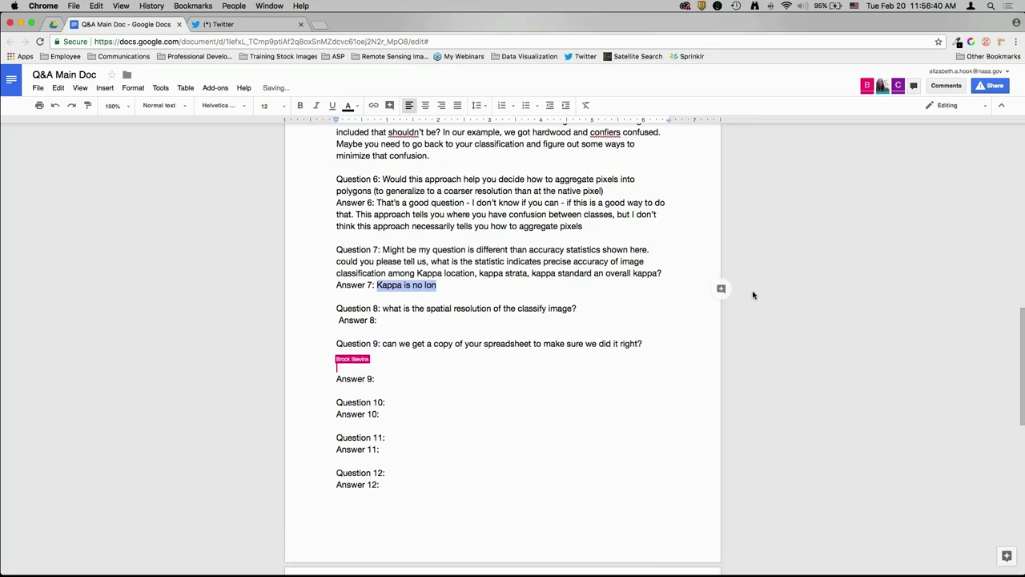
key("BackSpace")
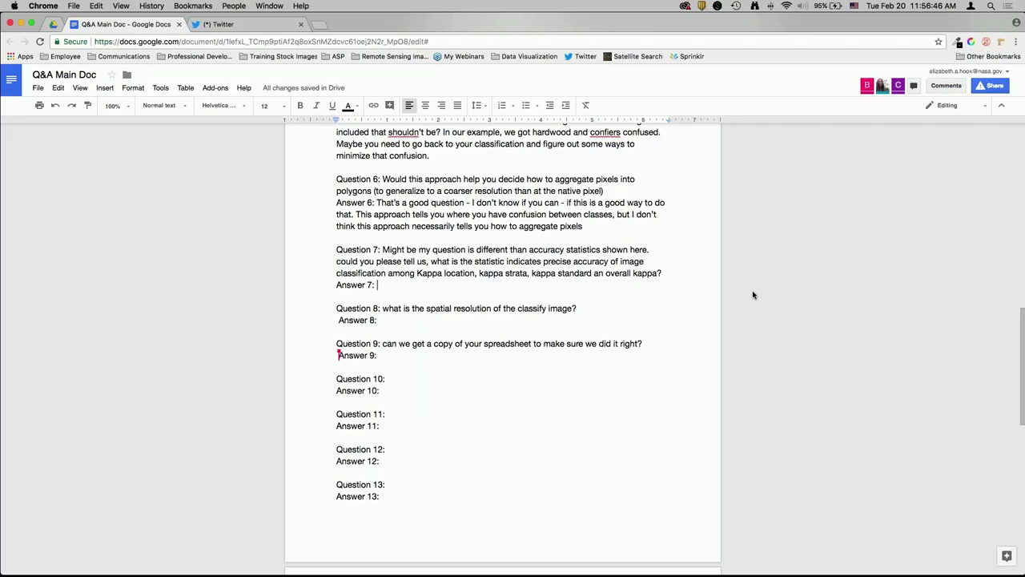
Begin Answer 7 with "Last week we discussed why we aren't including Kappa - in the literature in recent years".
type("SLast week we discusse")
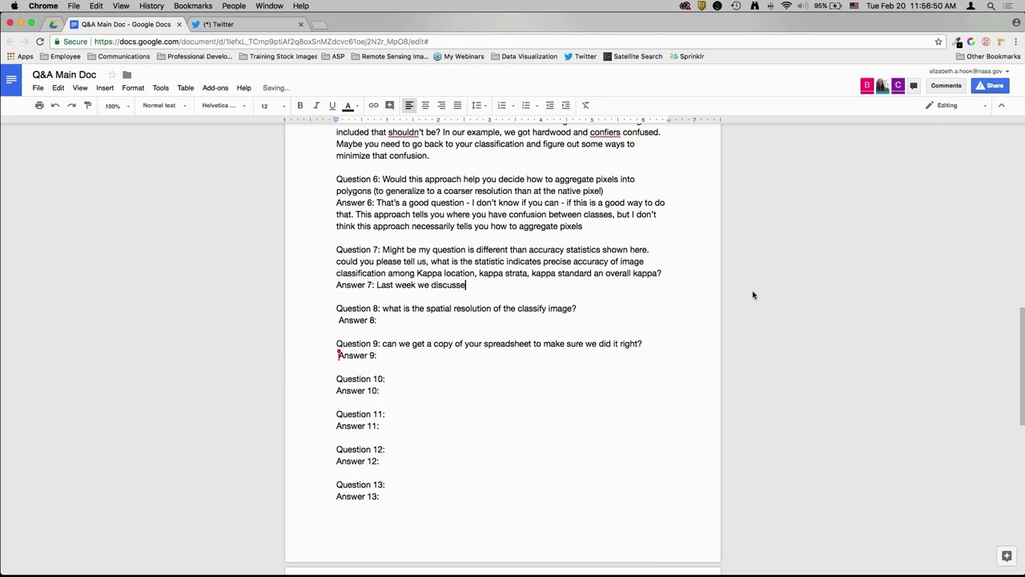
type("d why we aren't including")
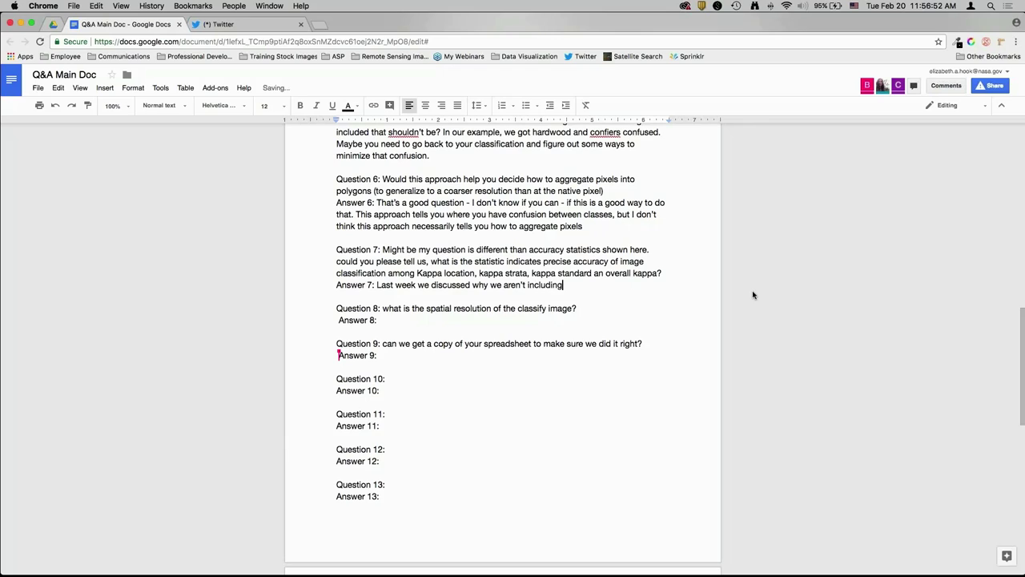
type(" Kappa - in the literature in recent yea")
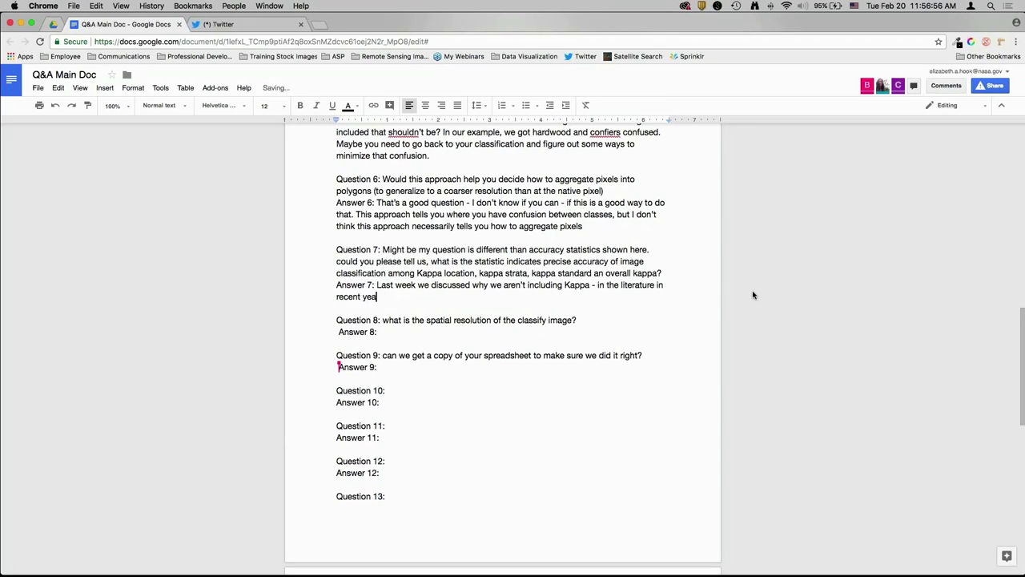
Continue Answer 7 with ", a lot of researchers are determining Kappa is not a relative statistic for accuracy assessments. We can".
type("rs, a lot of researchers are determining ")
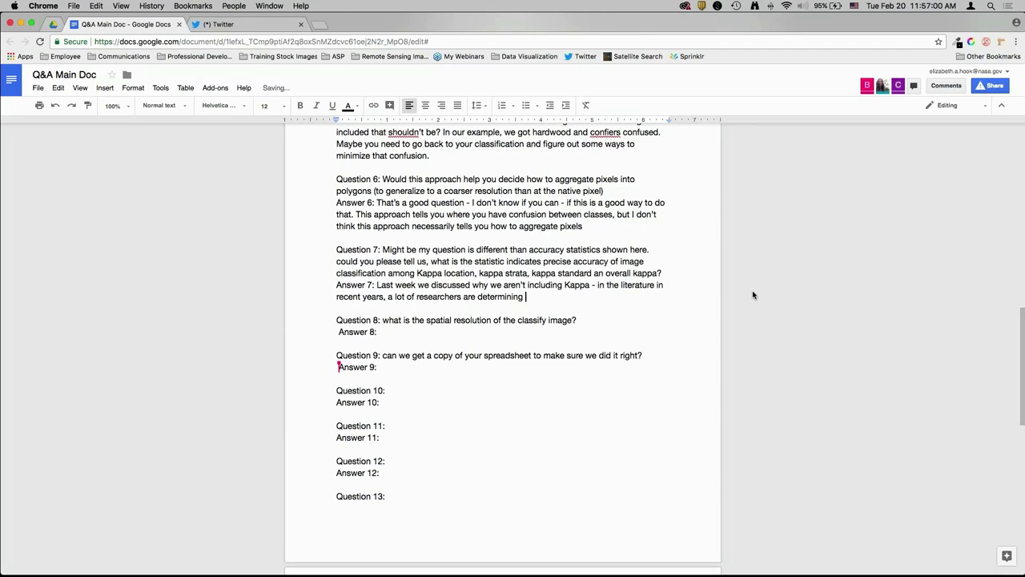
type("Kappa is not a relative statistic for acc")
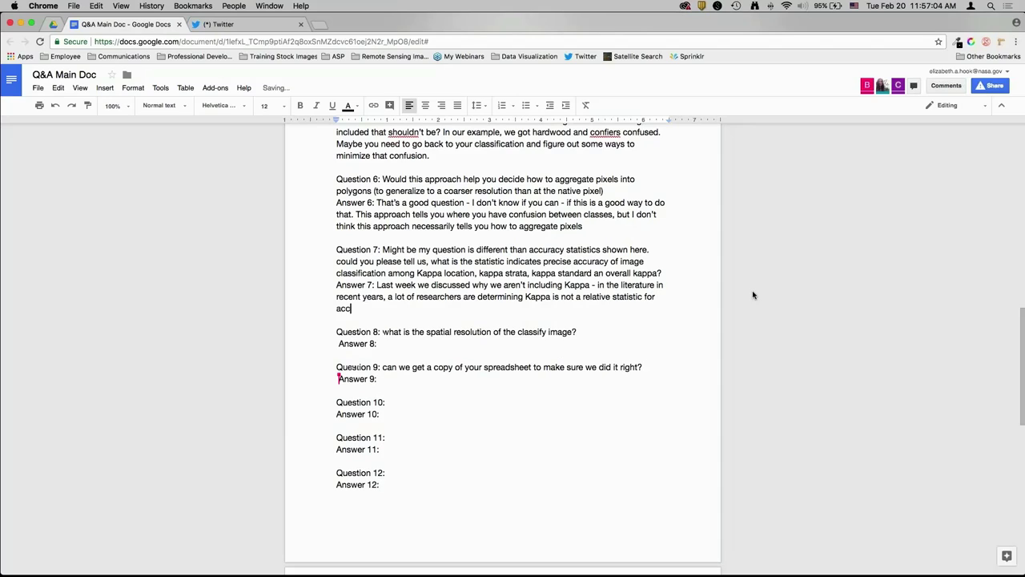
type("o")
key("BackSpace")
type("uracy assessments. We can ")
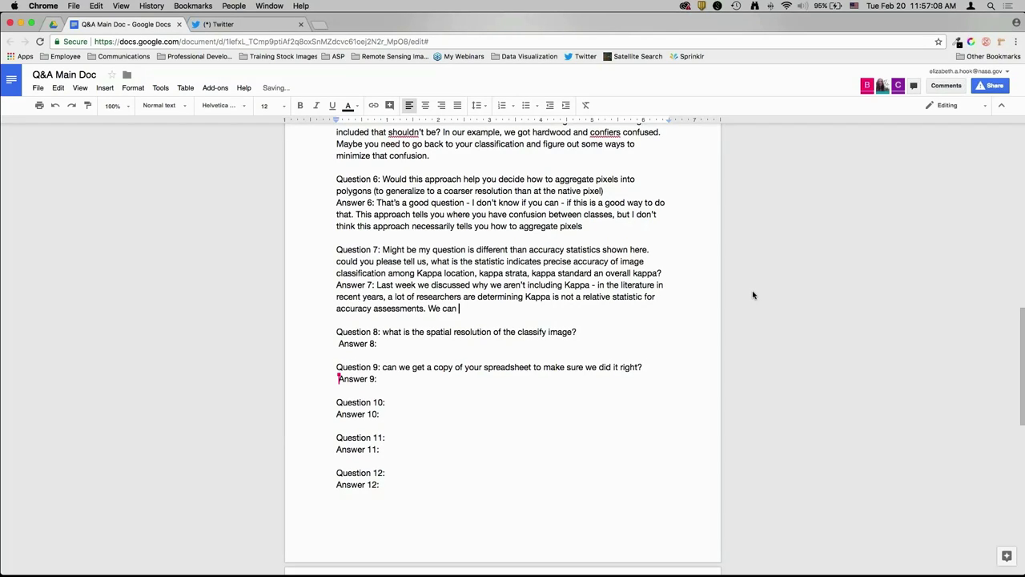
Continue Answer 7 with "give you references to some of the papers that have been written on that".
type("give you references to s")
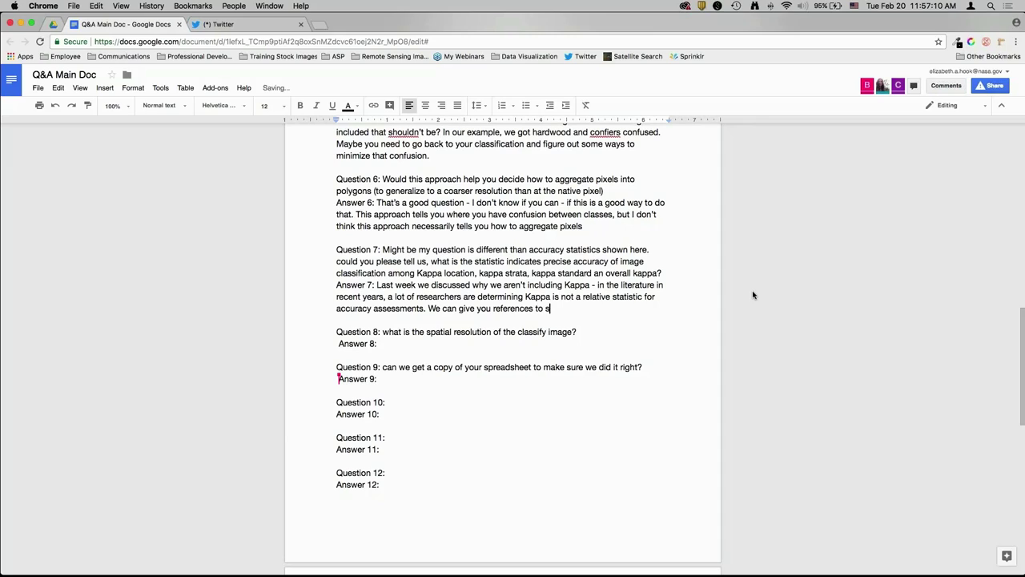
type("ome of the papers that ")
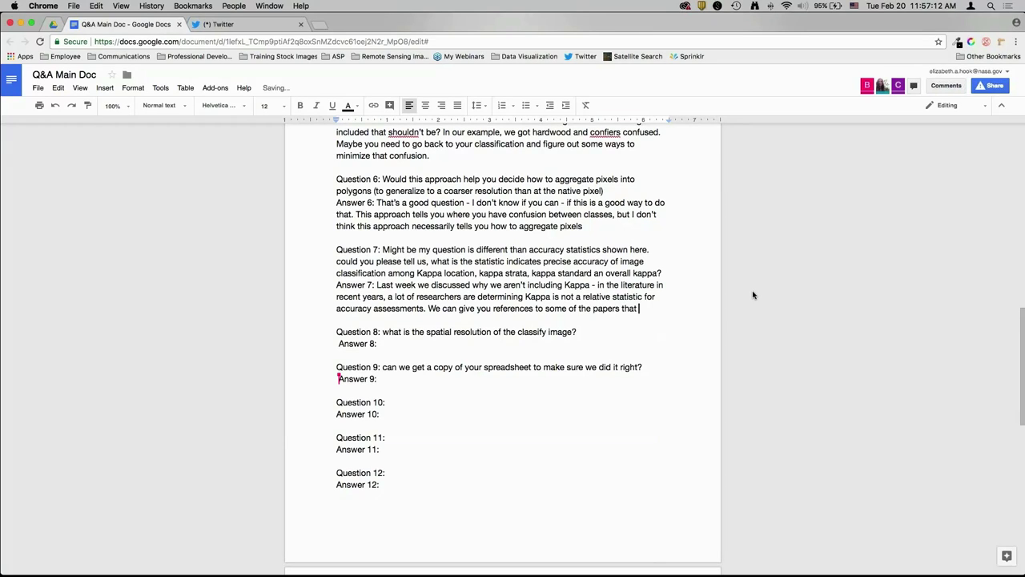
type("have been written on tha")
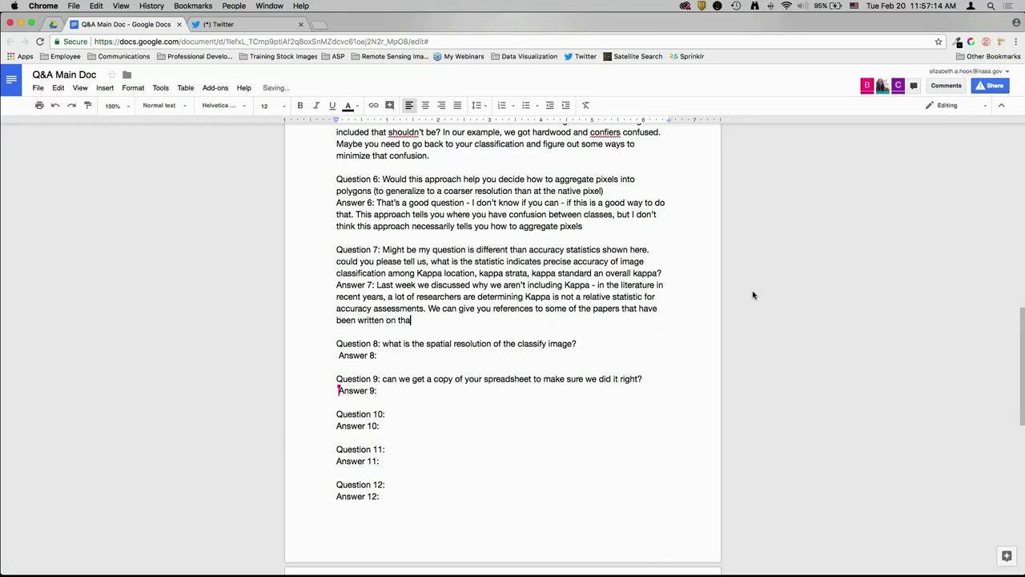
Finish Answer 7 with "But we chose not to use kappa in our webinars because of the findings in the literature." and go to Answer 8.
type("t. But we chose not to use kappa in ou")
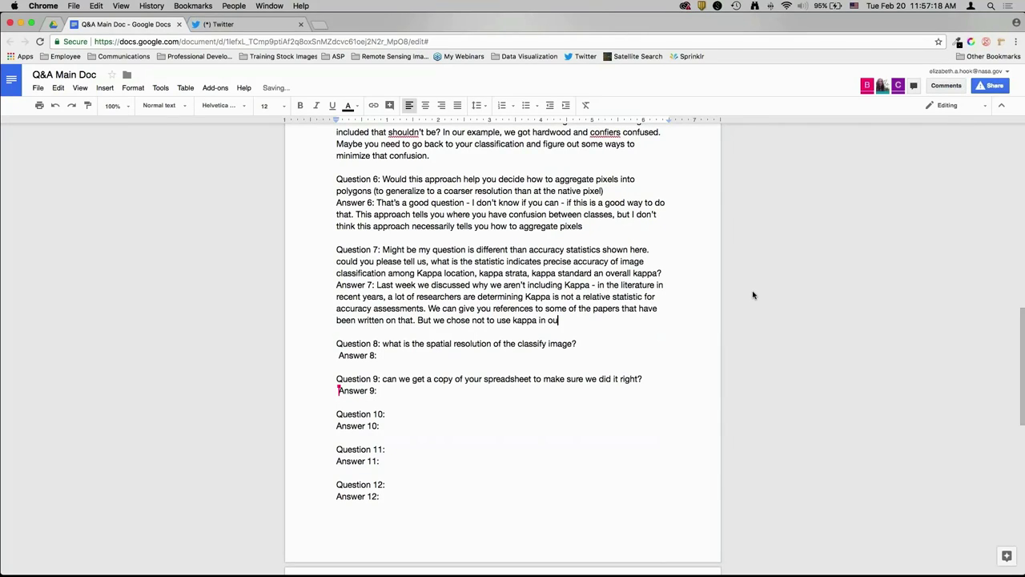
type("r webinars because of the findings in the literature.")
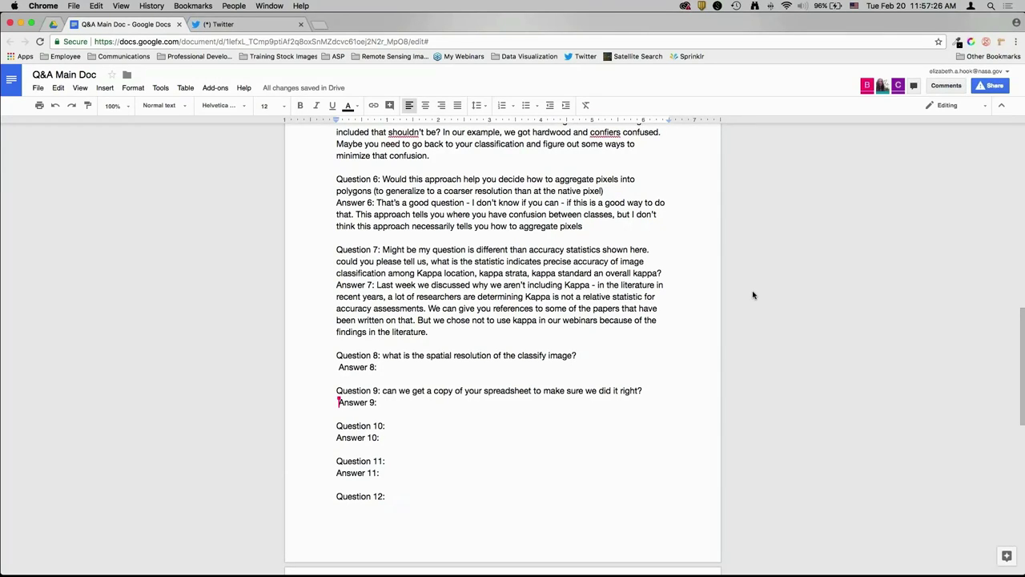
key("Down")
key("Down")
key("Down")
Begin Answer 8 with "The spatial resolution of the classified image is the same as the original imagery. We use".
type("The spatial resolution o")
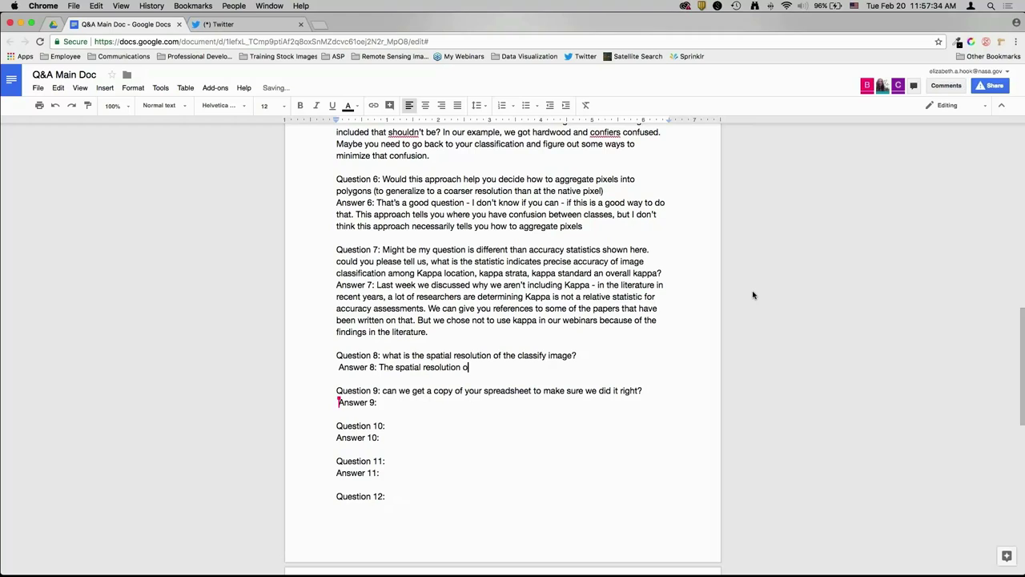
type("f the classified image is the same as the orig")
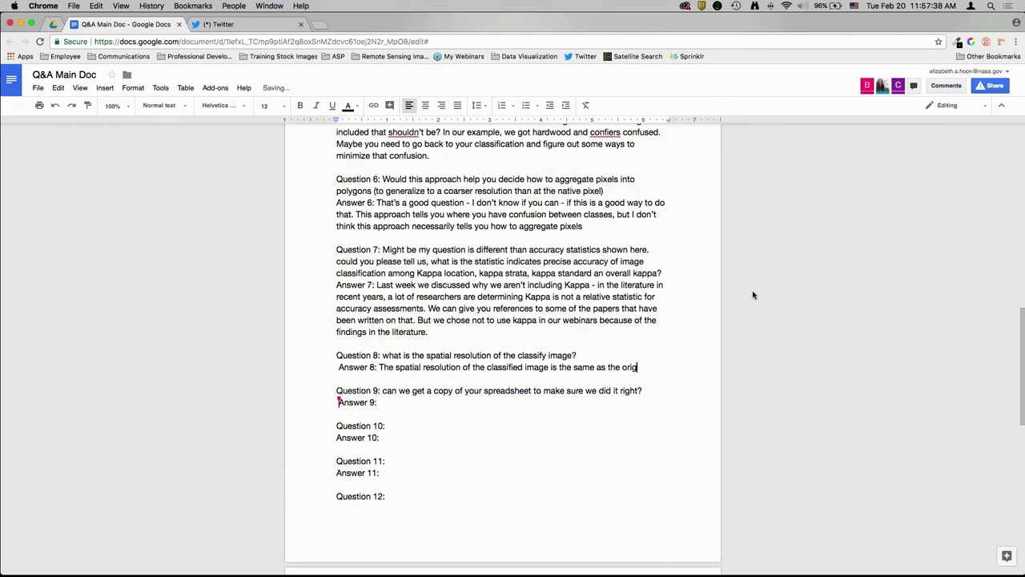
type("inal imagery. We us")
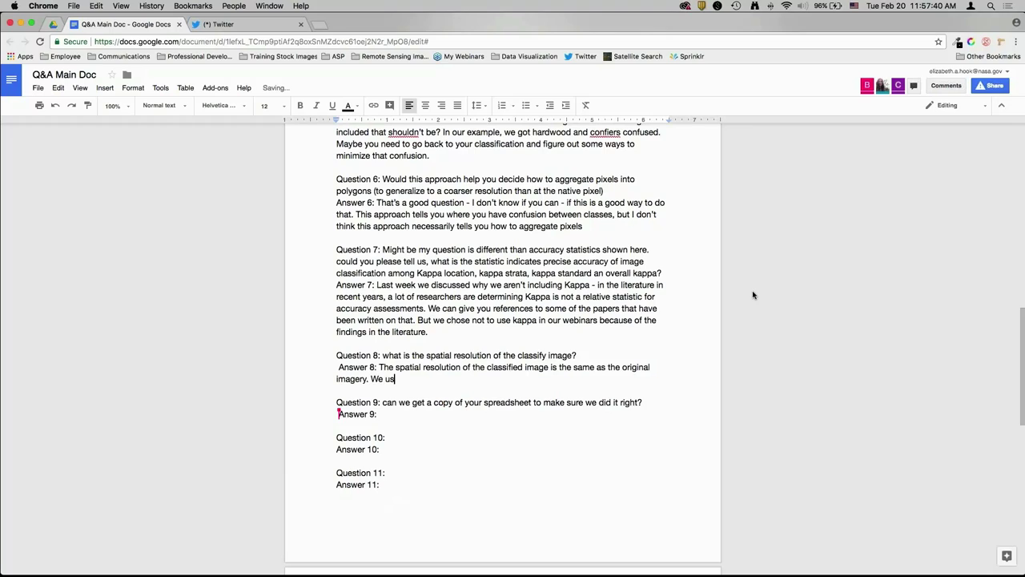
Finish Answer 8 with "Landsat imagery for landsat classification, which has a 30 m pixel size, so our classification has 30 m" and go to Answer 9.
type("e Landsat imagery for landsat c")
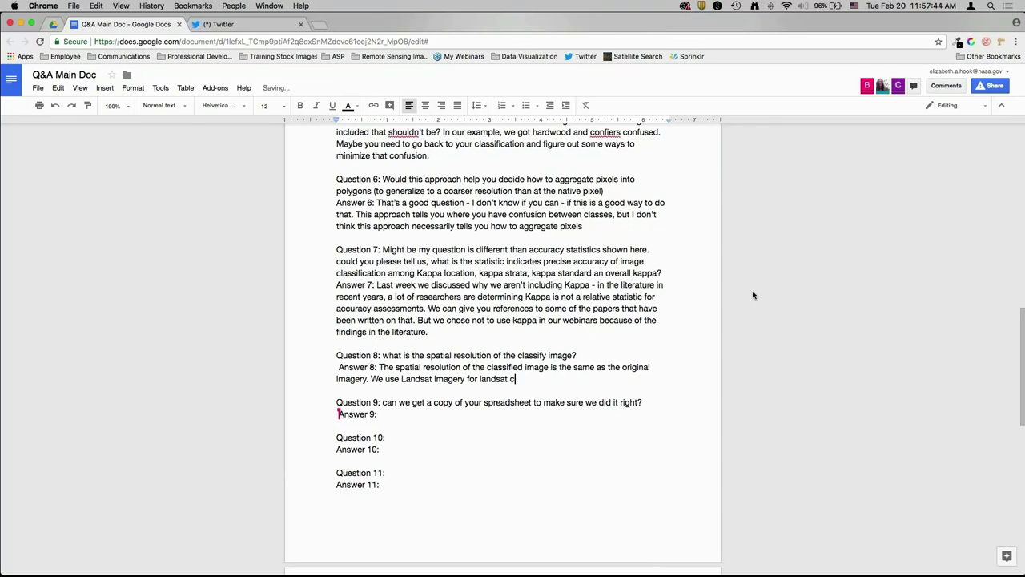
type("lassification, which has a 30 m")
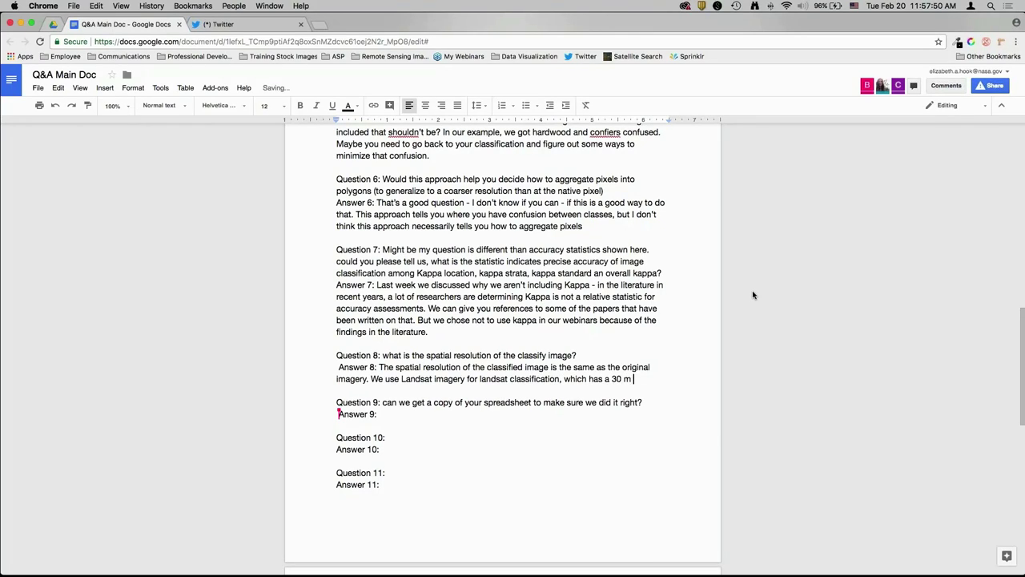
type(" pixel size, so our c")
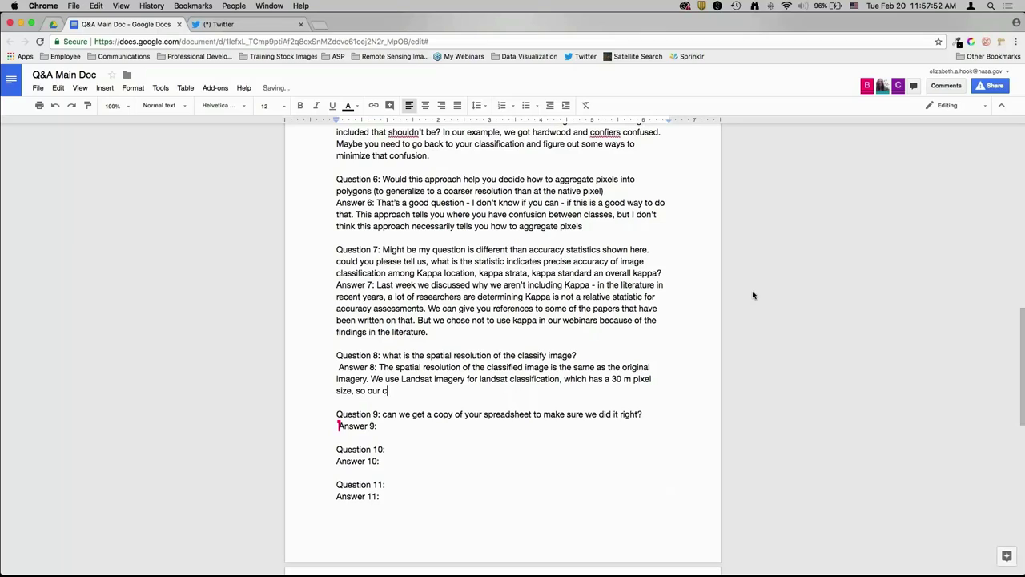
type("lassification has 30 m")
key("Down")
key("Down")
key("Down")
type("It's on the w")
key("ctrl+shift+Left")
key("ctrl+shift+Left")
key("ctrl+shift+Left")
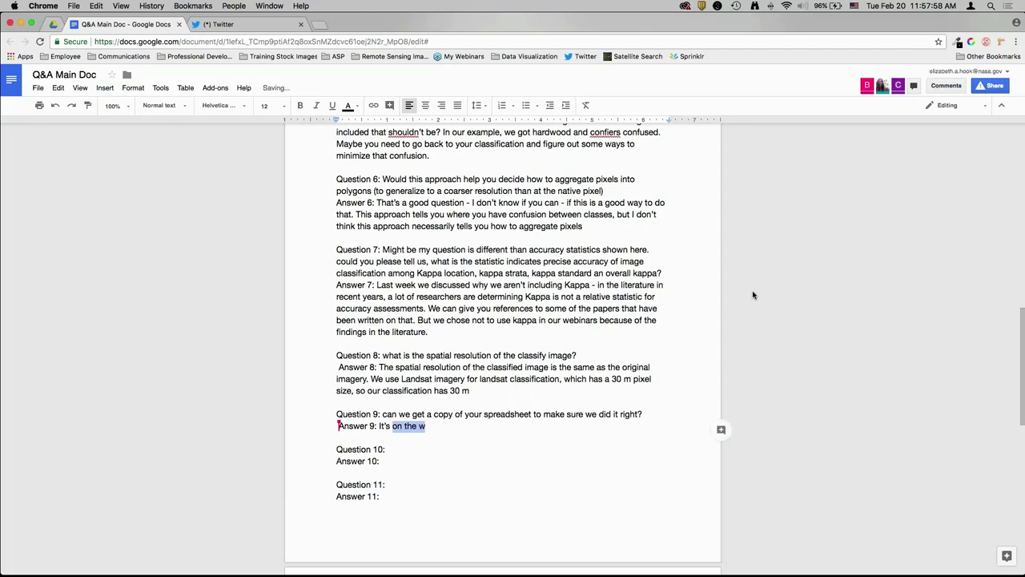
key("ctrl+shift+Left")
Fill in Answer 9 with "We can include the website, but we included the answers to the spreadsheet at the end of the exercise (E/N: yep!)".
type("We can include t")
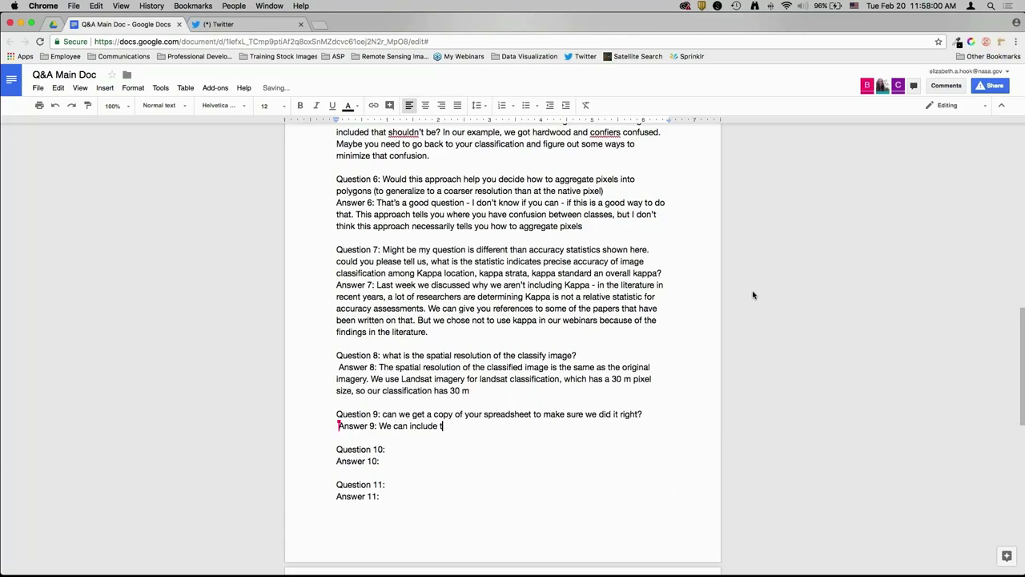
type("he website, but we included the a")
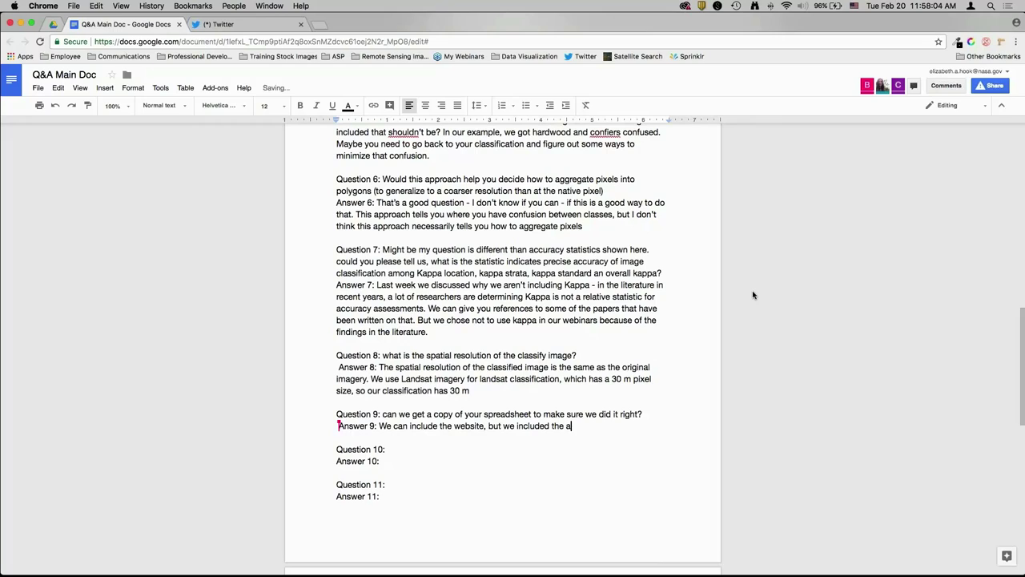
type("nswers to the spreadsheet at the end of")
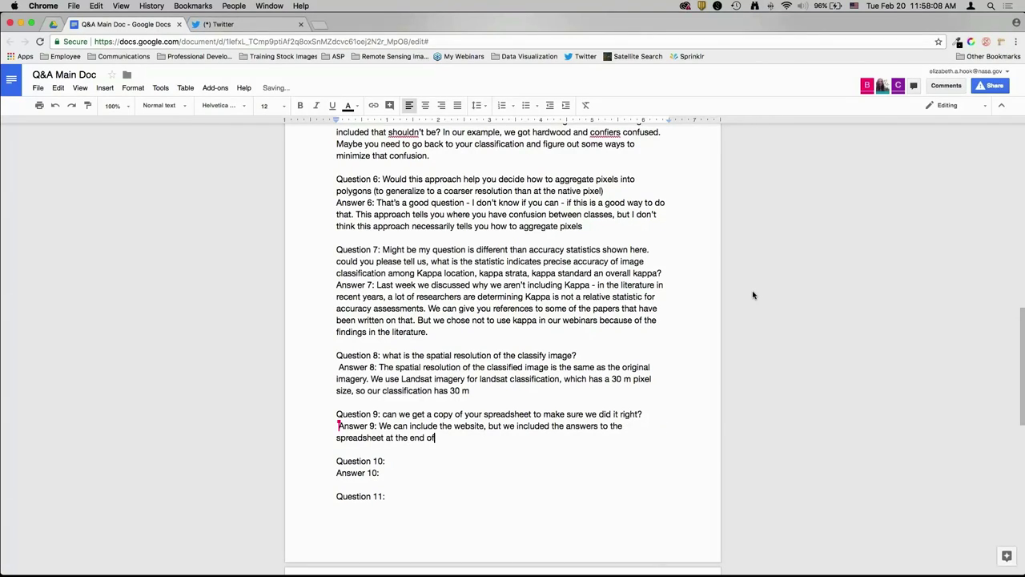
type(" the exercise (E/N:yep!)")
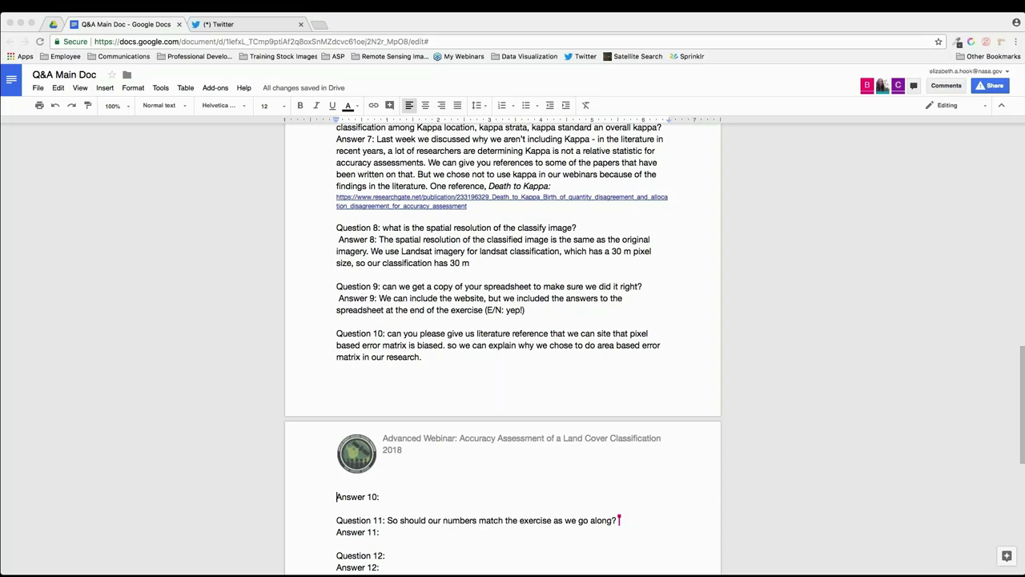
Begin the empty Answer 11 with "Yes - the numbers should be exactly the same".
scroll(377, 432, "down", 3)
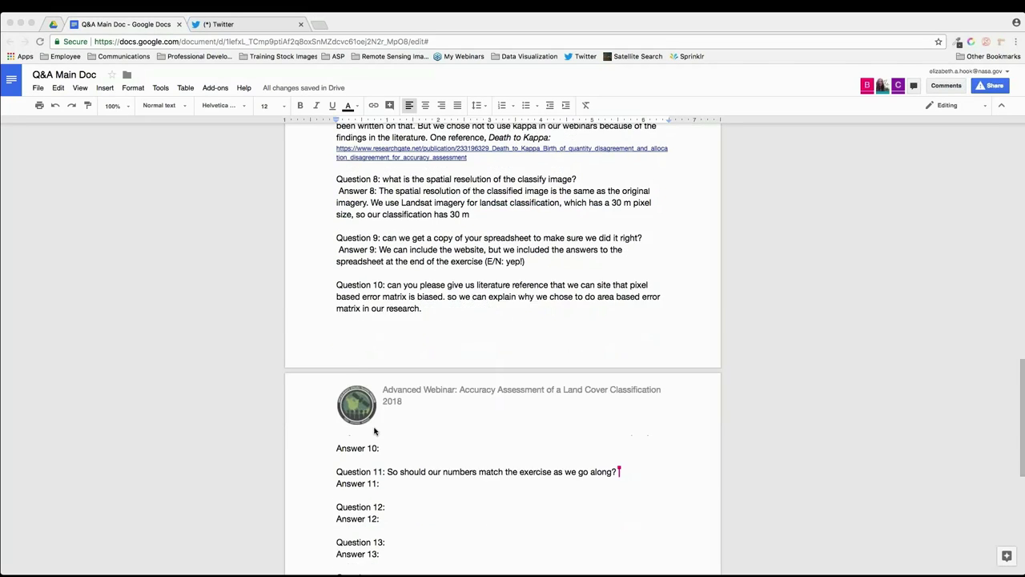
double_click(425, 432)
scroll(432, 423, "down", 7)
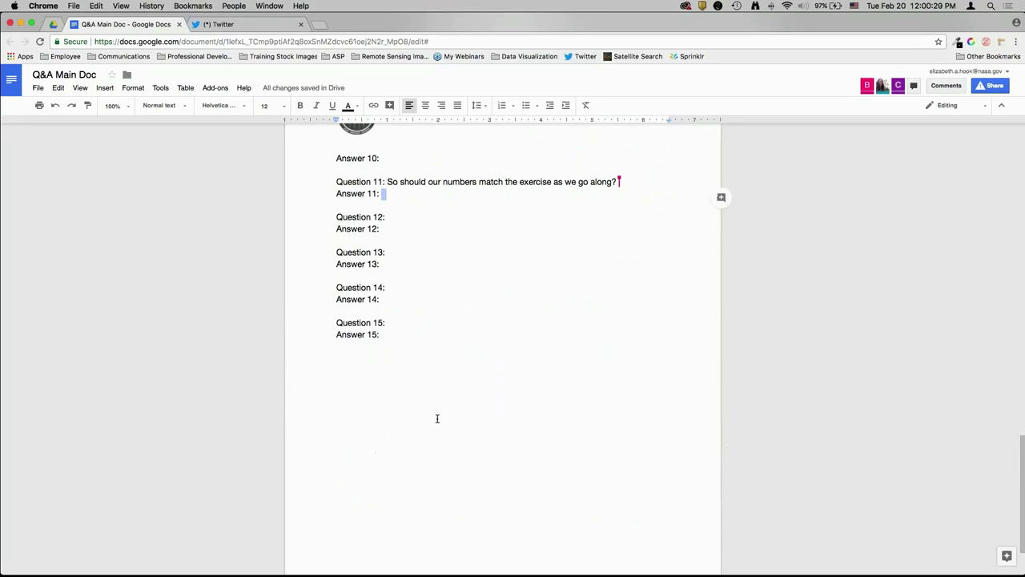
type("Yes - the numbes")
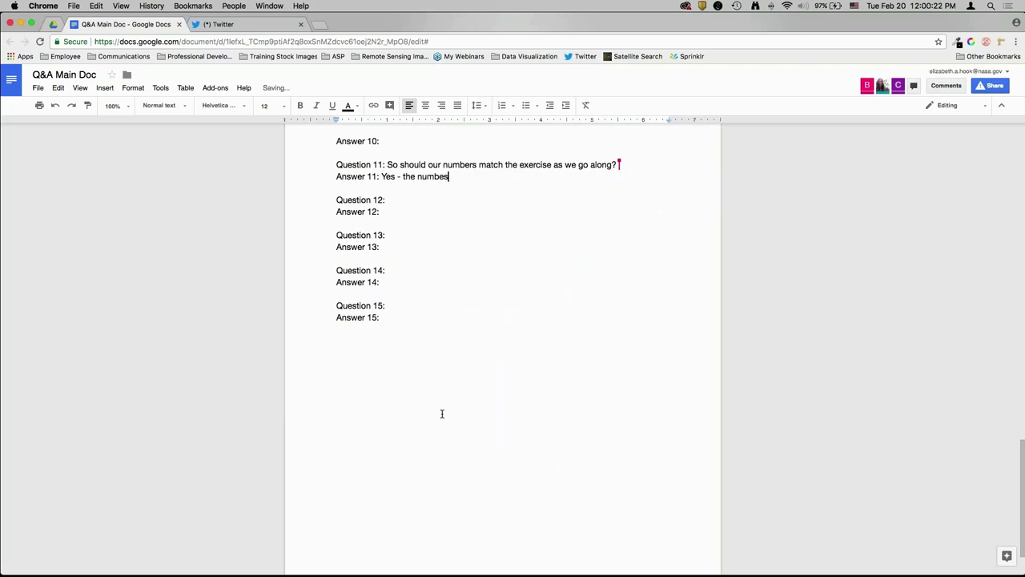
type(" should be exactly")
type(" e")
type("he same ")
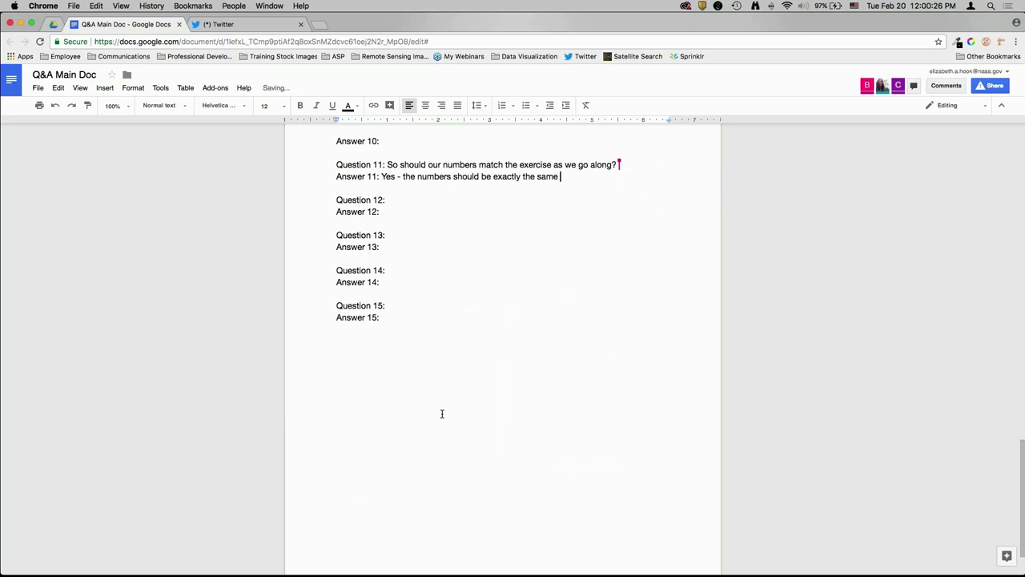
Continue Answer 11 with "as in the exercise because you're using the same error matrix in the spreadsheet".
type("as in the exercise because you're using th")
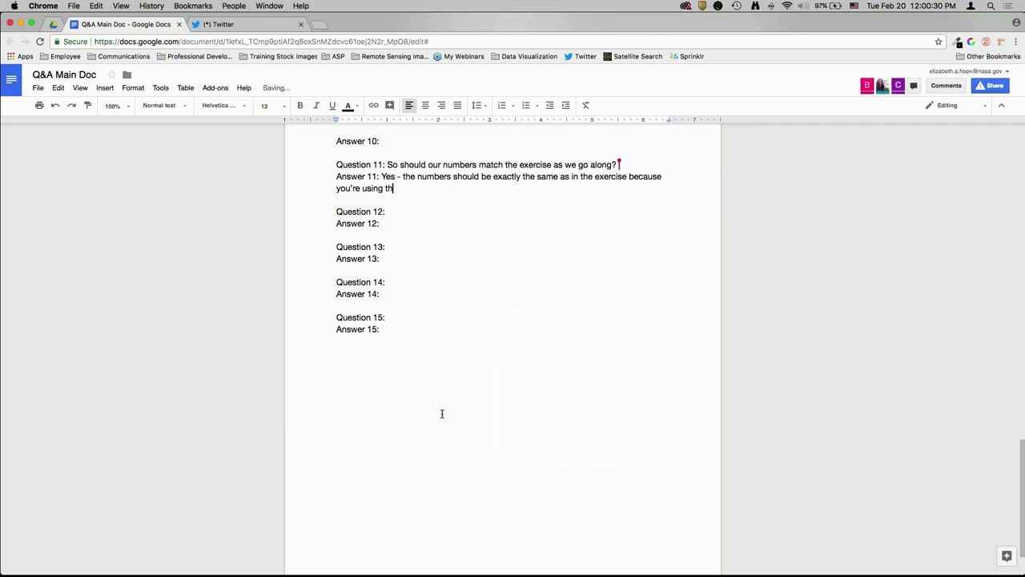
type("e same error matrix in the spreadse")
key("BackSpace")
type("hee")
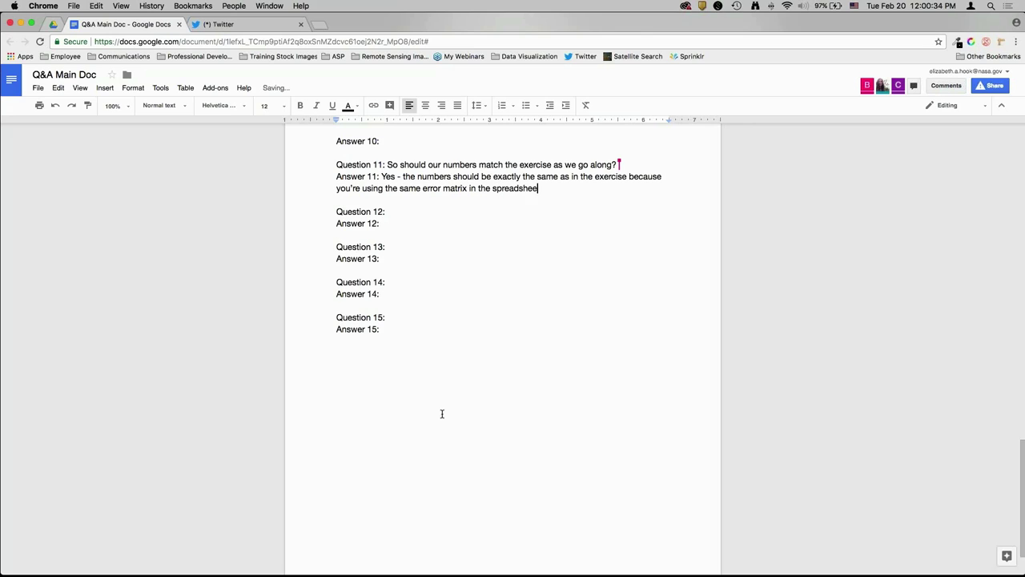
Continue Answer 11 with "If you're using a different land cover map, of course your errors will be different." and start a new paragraph.
type("t. If you're using a different land cover map")
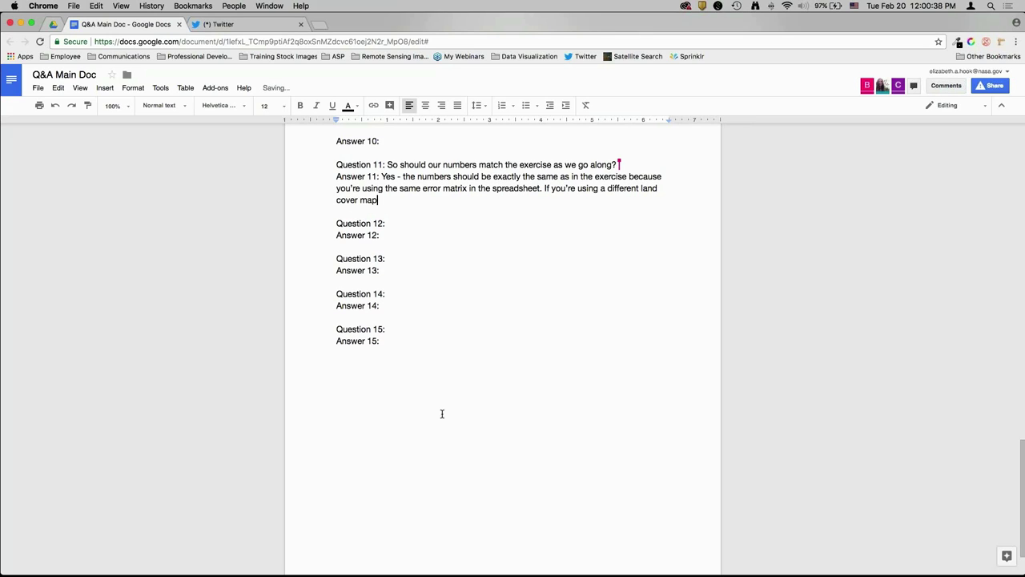
type(", of course your errors will be different.")
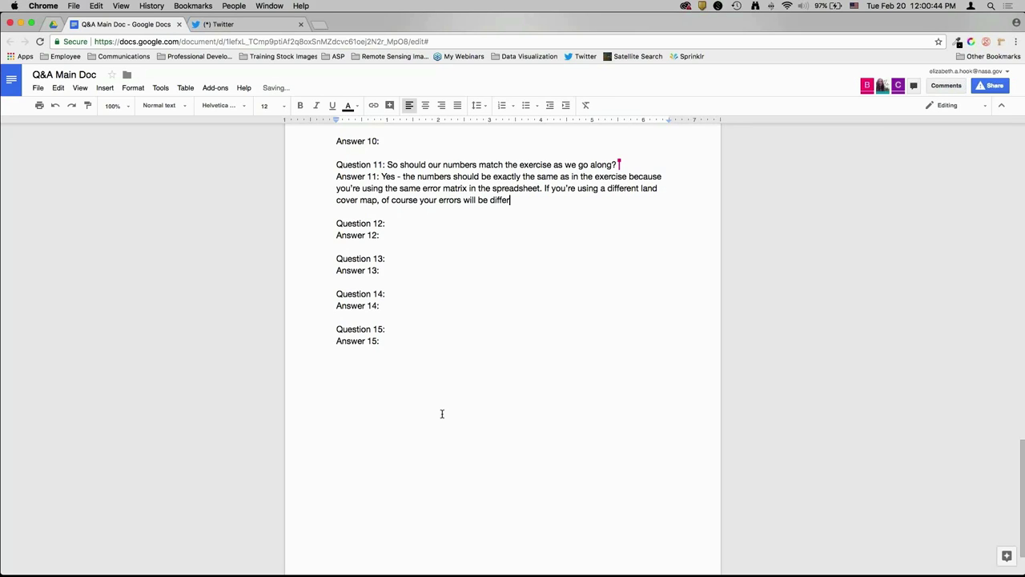
key("Return")
key("Return")
Finish Answer 11 with "We also temporarily posted a different version of the exercise this morning - the version in the handouts and on the website currently is correct!".
type("We also temporaril")
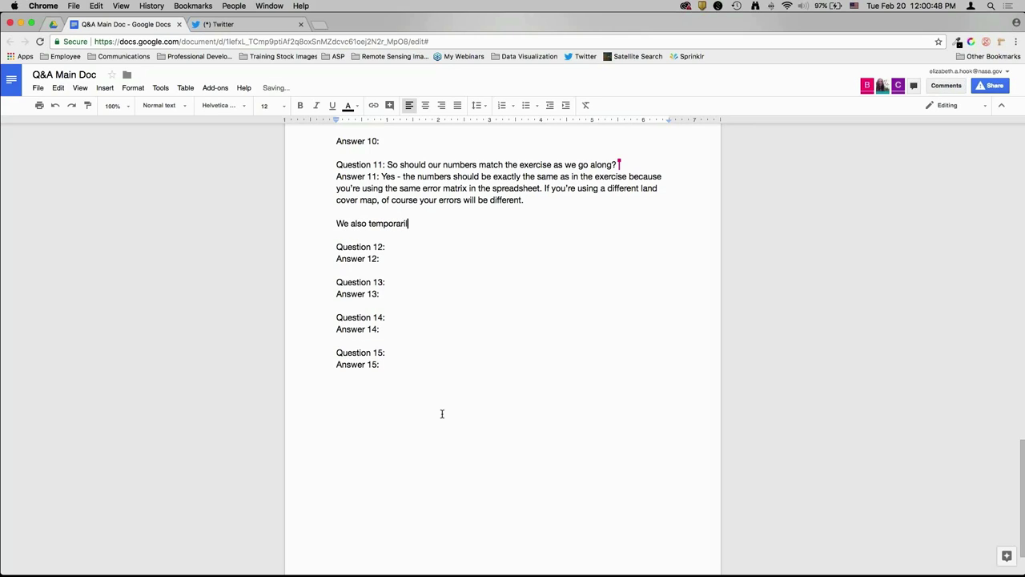
type("y posted a  different vers")
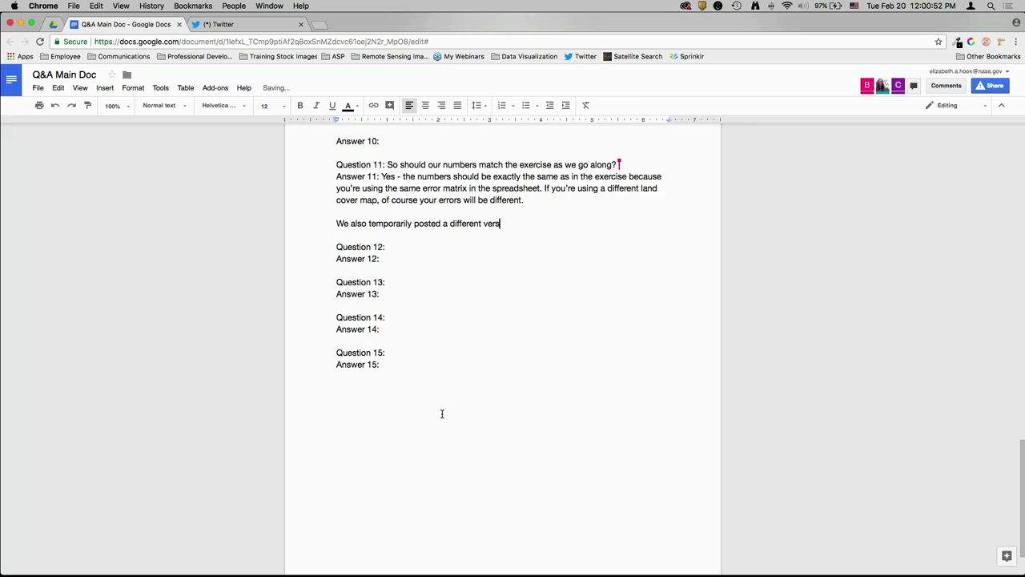
type("ion of the exercise this morning - the version ")
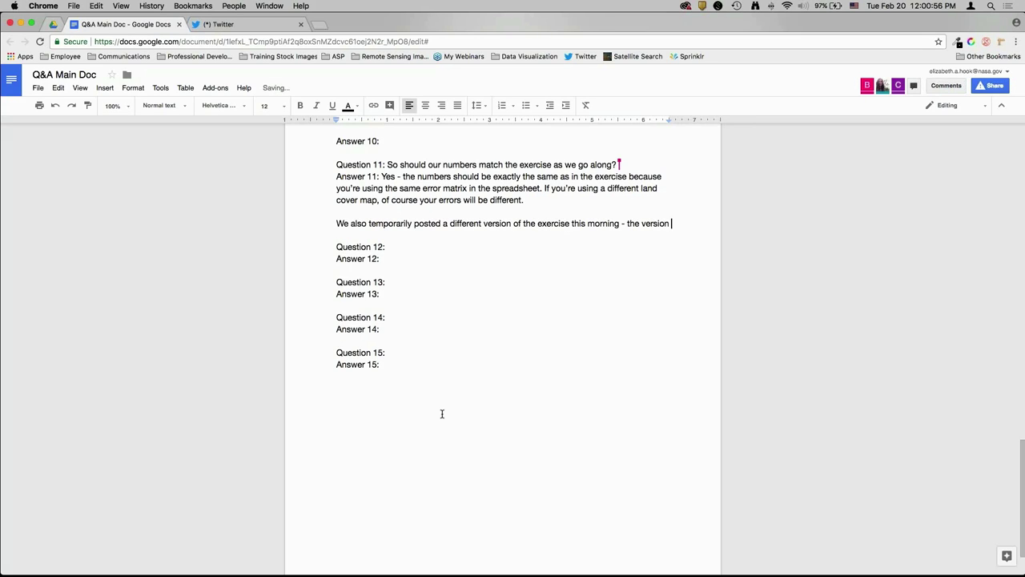
type("in the handouts and on the w")
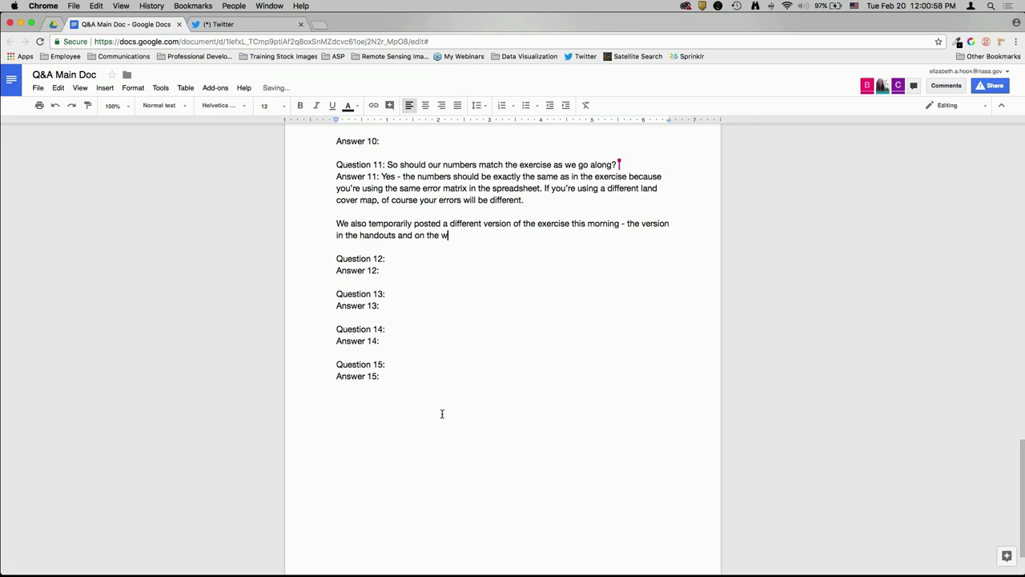
type("ebsite currently is correct!")
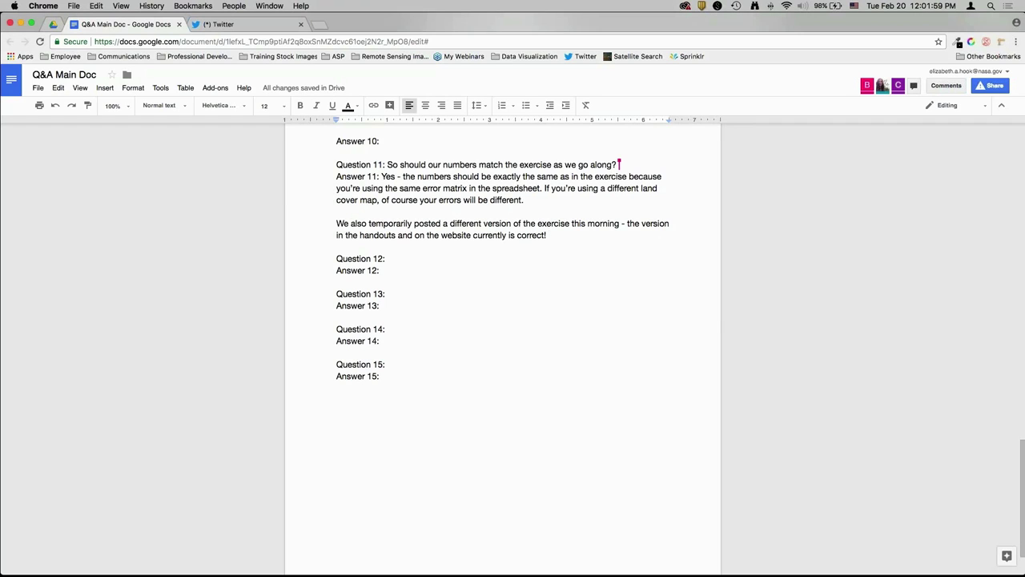
Enter Question 12 as "How do you recommend to calculate area statistics over time in a consistent manner, using maps that are updated with a change detection?".
double_click(447, 308)
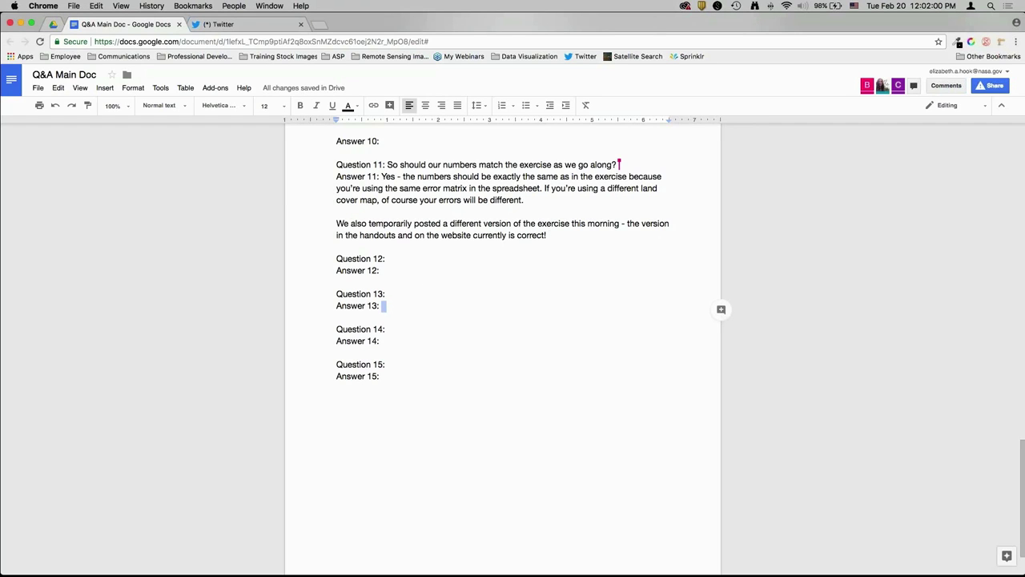
left_click(424, 259)
type("How do you recommend to calculate area statistics over time in a consistent manner, using maps that are updated with a change detection?")
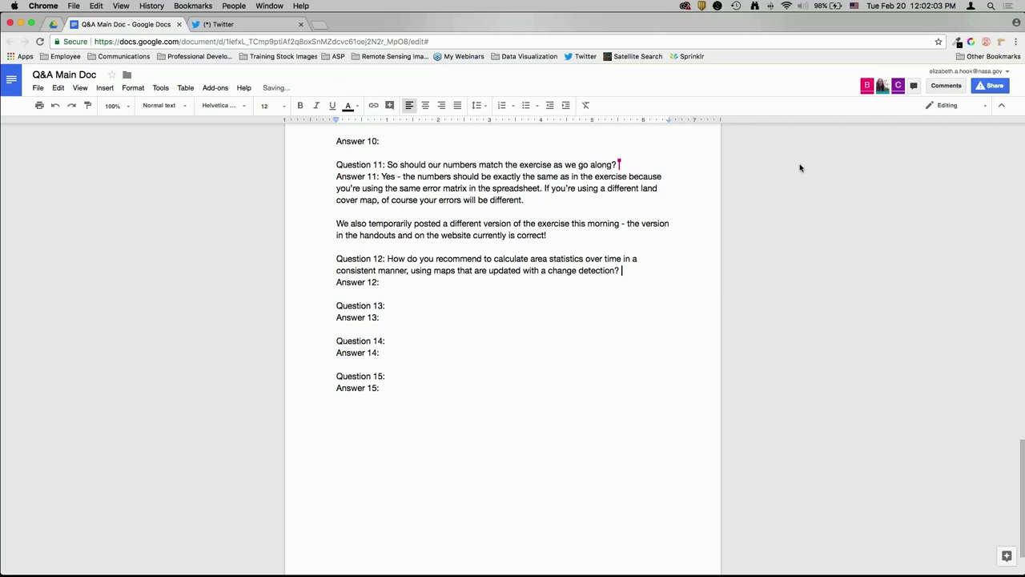
Begin Answer 12 with "So there's some really good reference information on how to do that and we can give you those references".
left_click(555, 279)
type("So there's some really good ")
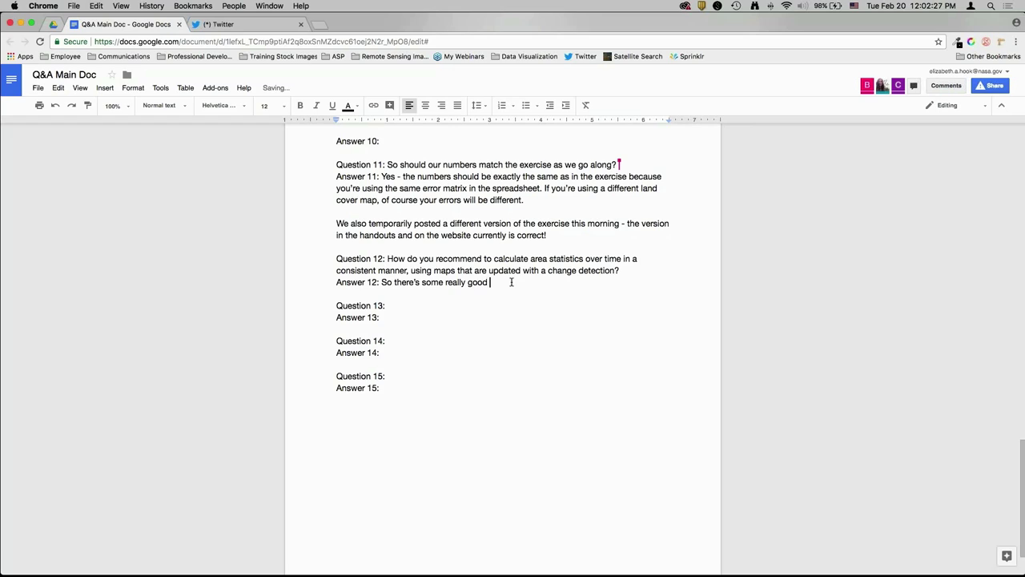
type("reference information on how to do that ")
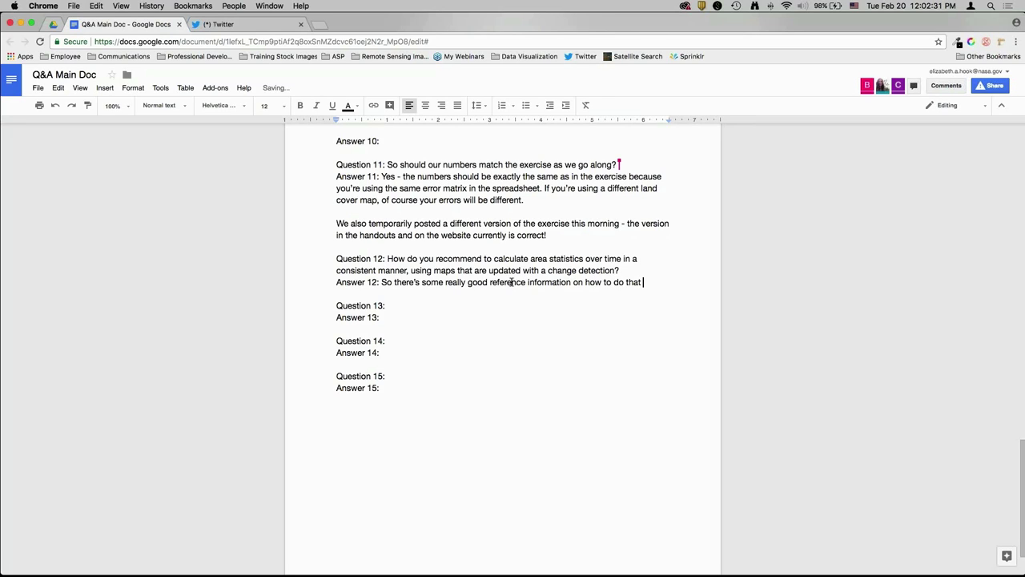
type("and we can give you")
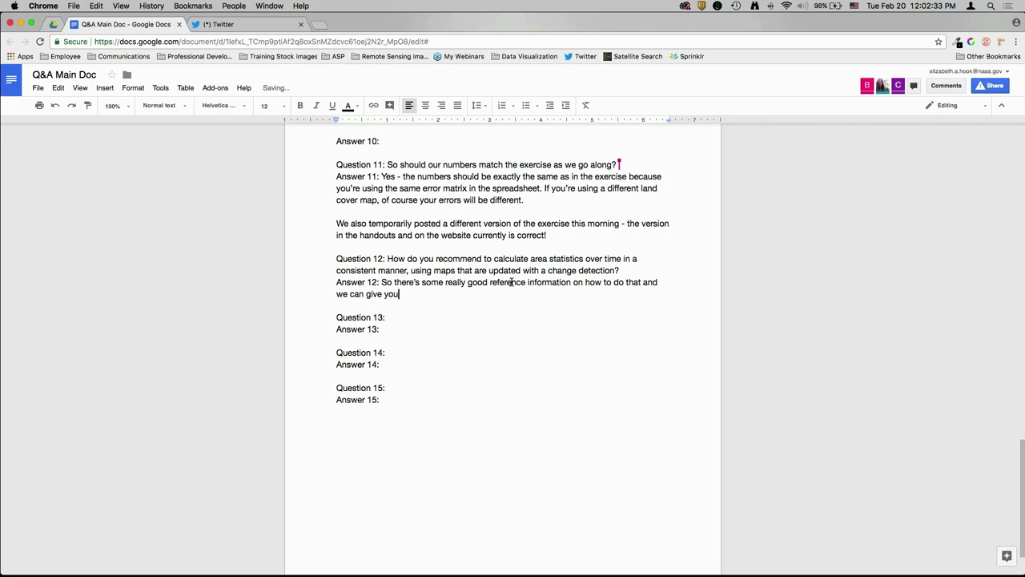
type(" those references, thro")
type("ugh")
key("alt+shift+Left")
key("BackSpace")
key("BackSpace")
key("BackSpace")
Continue Answer 12 in a new sentence with "This is through boston university - they've developed some methodology for doing area assessment".
type(". This is through bost")
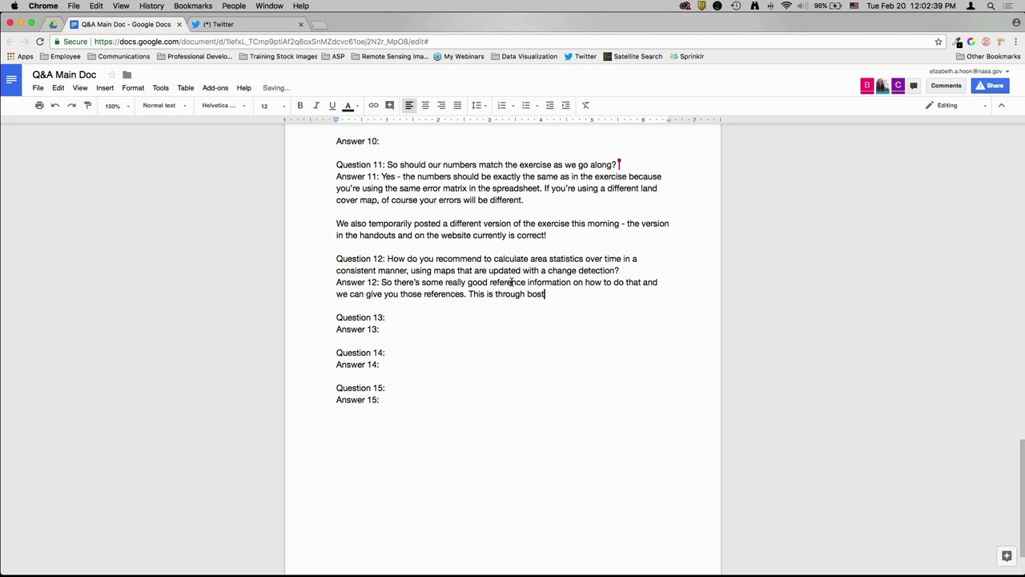
type("on usiversity - they've devel")
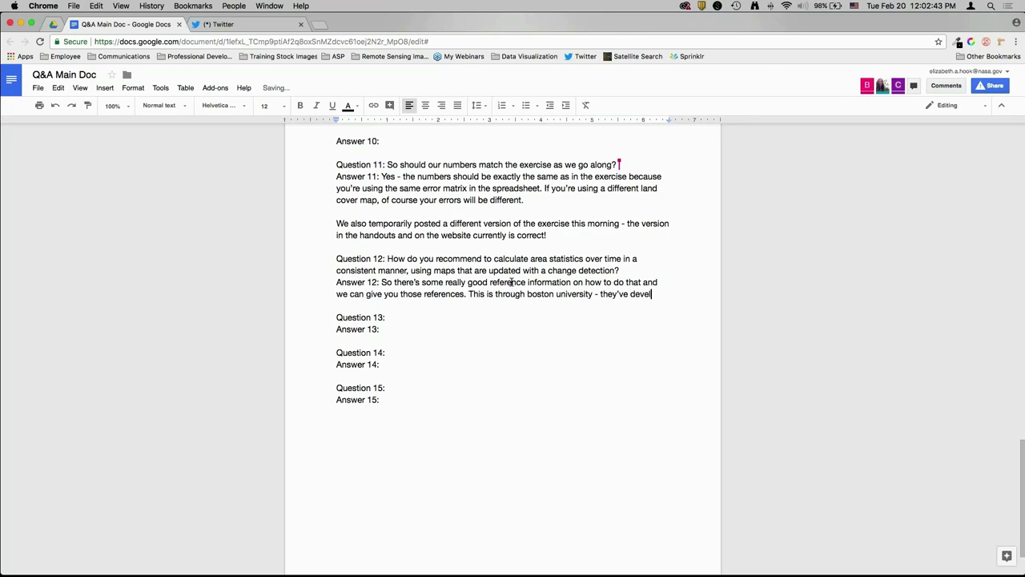
type("oped some methodology ")
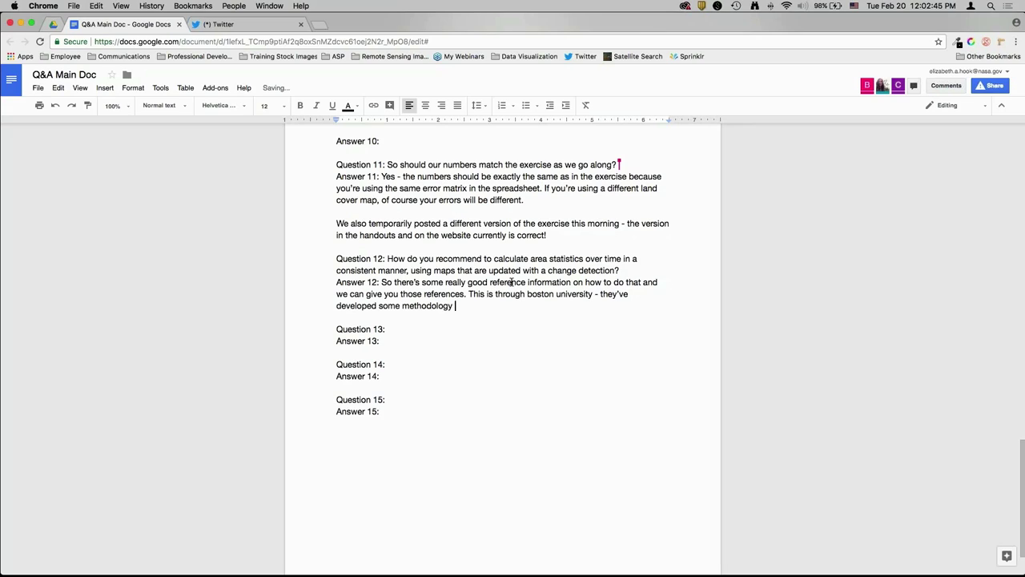
type("for doing area ess")
key("BackSpace")
key("BackSpace")
key("BackSpace")
type("assessment ")
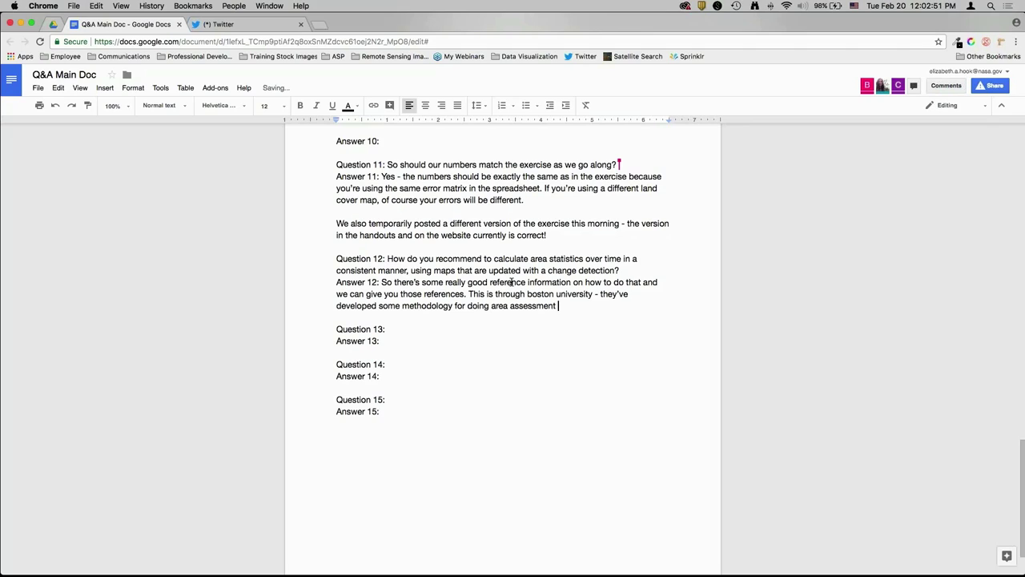
Continue Answer 12 with "for change detection (?) and it's essentially the same process, but you have to understand and know what that".
type("for change detection (?) and it's essen")
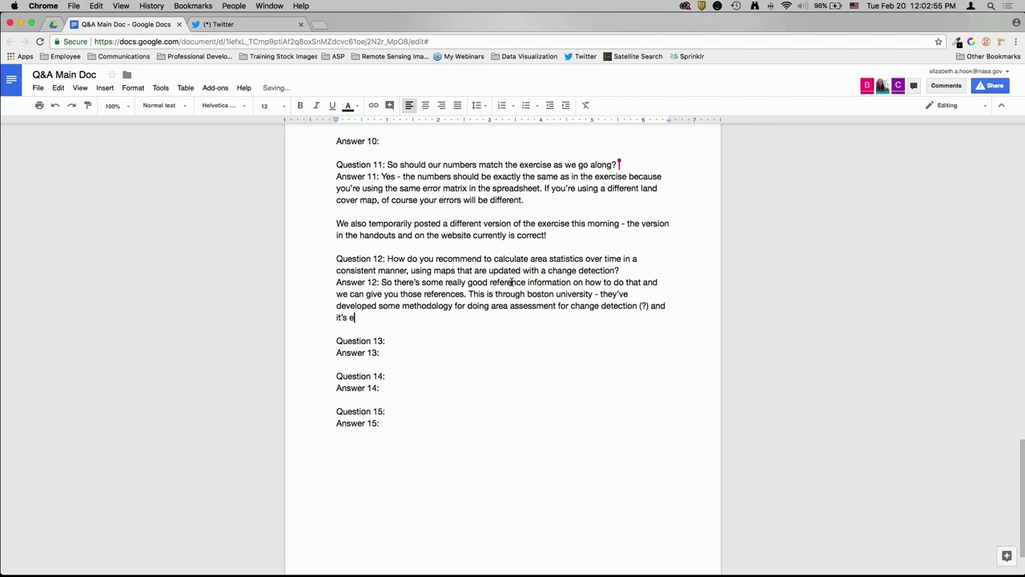
type("tially the same process, but you hav")
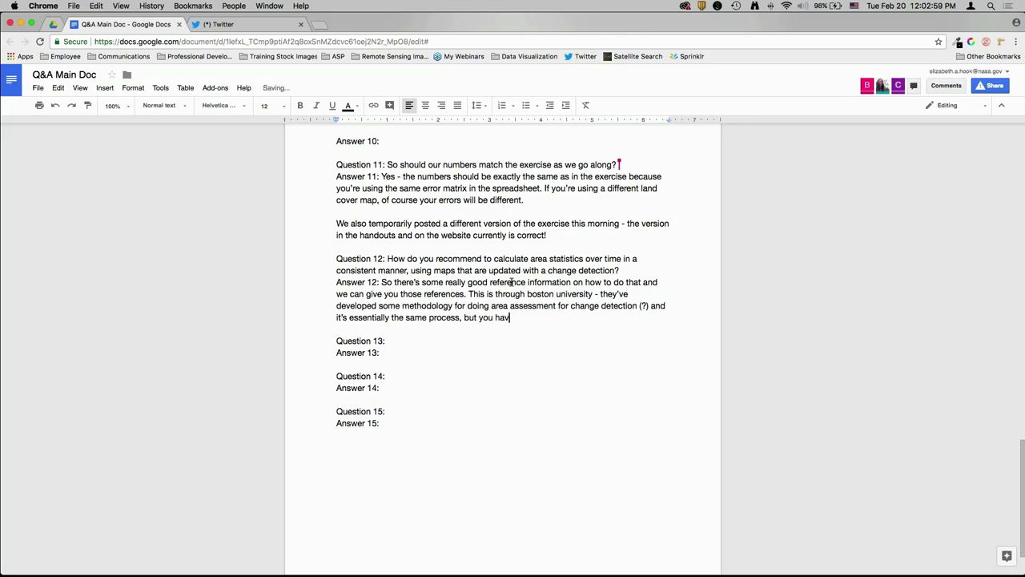
type("e to understand and know what that c")
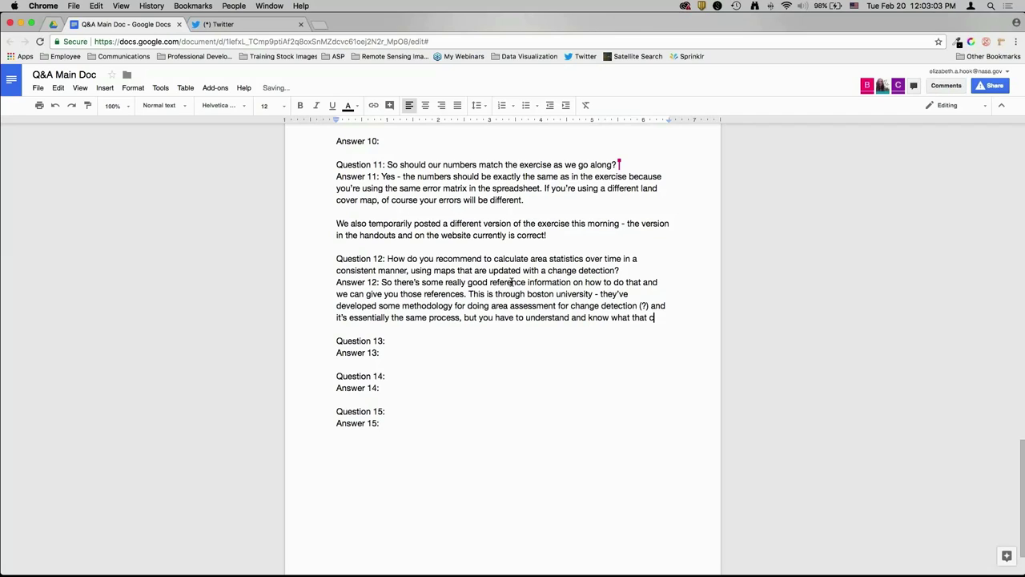
Continue Answer 12 with "change is. Whether you're doing an error matrix for a land cover classification or an error".
type("hange is. Whether you're do")
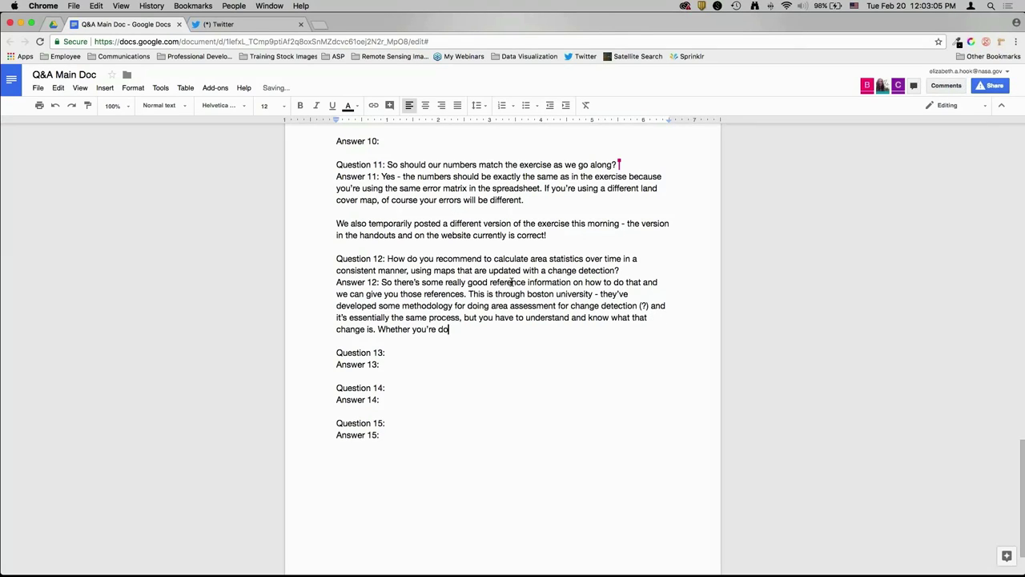
type("ing an error matrix for a land cover classi")
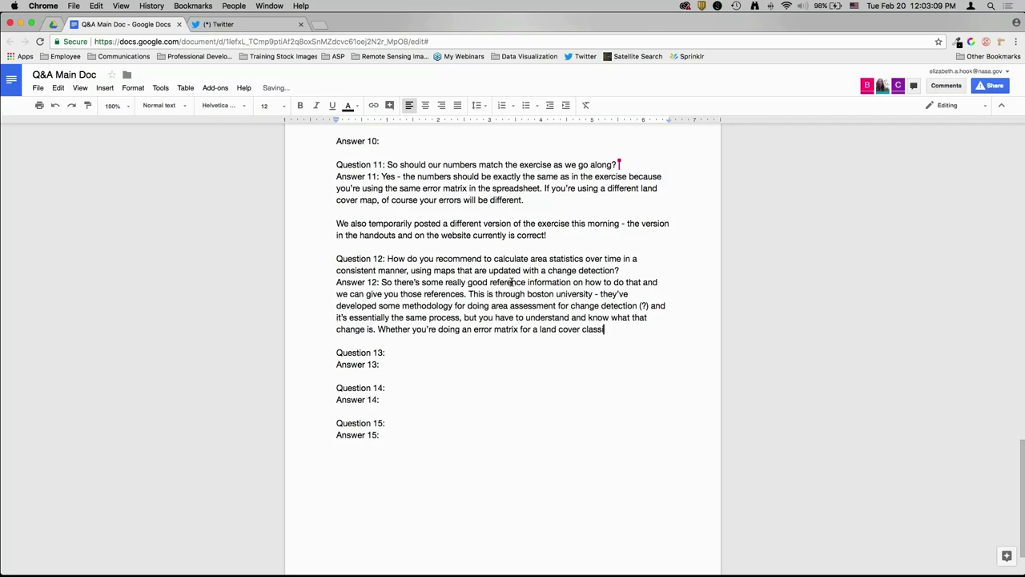
type("fication or an error")
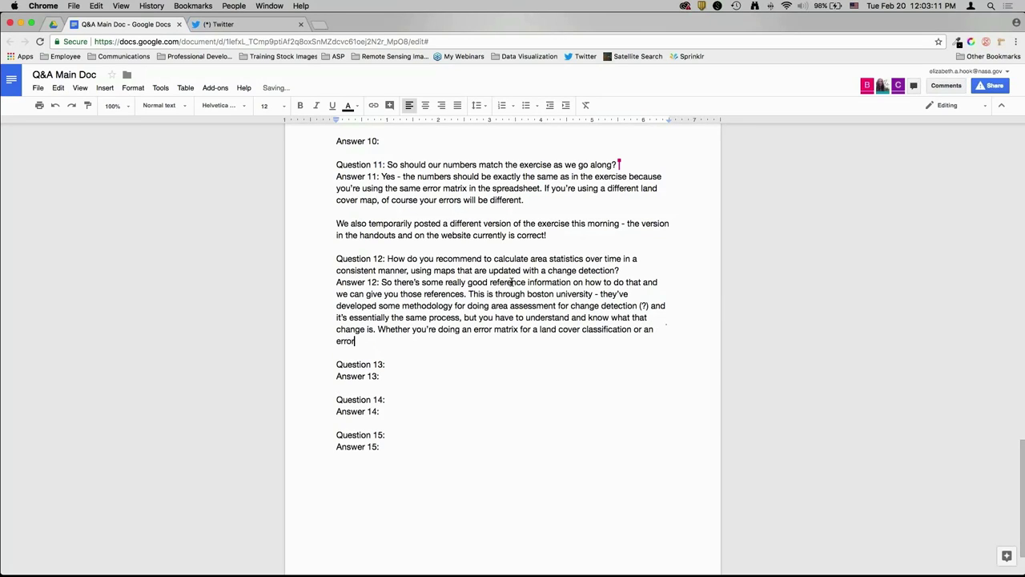
Continue Answer 12 with "matrix for change, your classes are change and no change - and maybe a few other classes.".
type(" matrix for change, your")
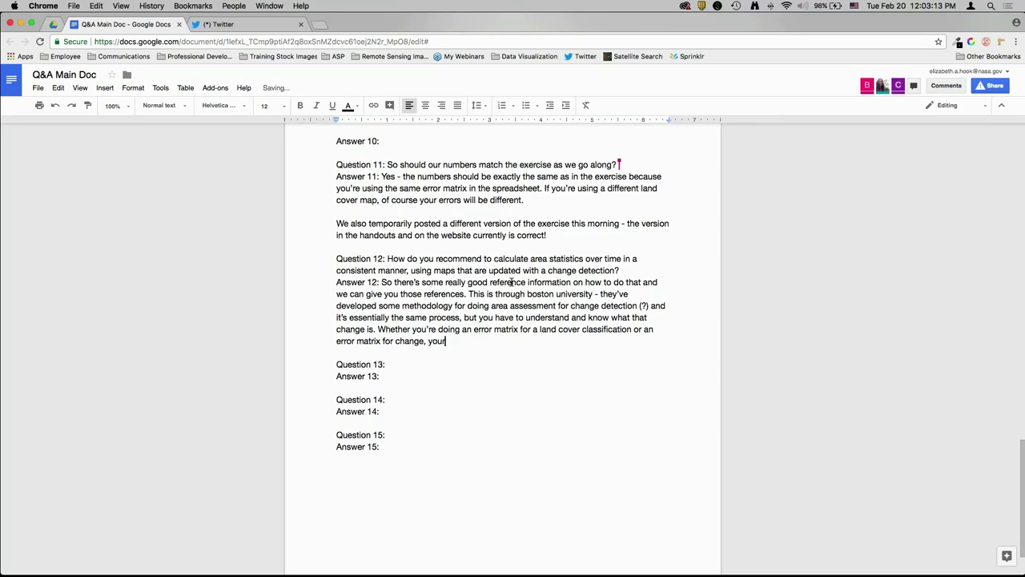
type(" classes are change and no change - and maybe ")
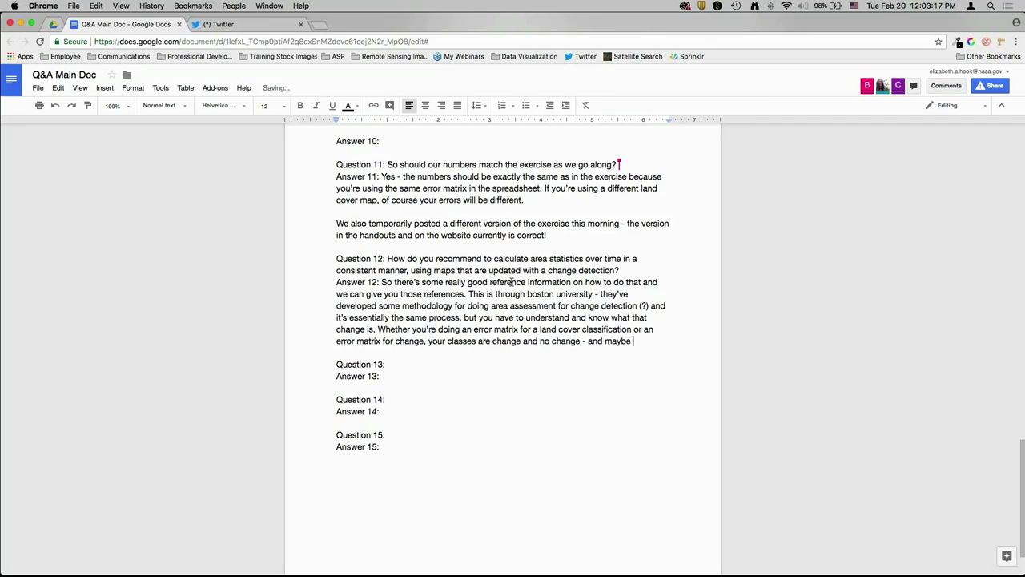
type("a few other classes. ")
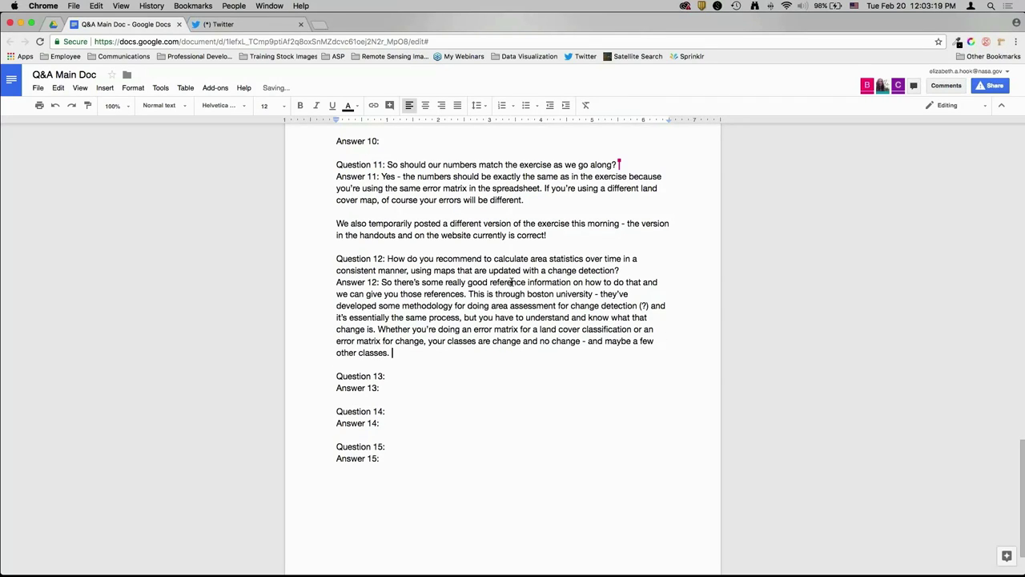
Continue Answer 12 with "But we can give you the reference to some good methodology for doing error matrices for change detection.".
type("But we can give you the reference to some good methodology for")
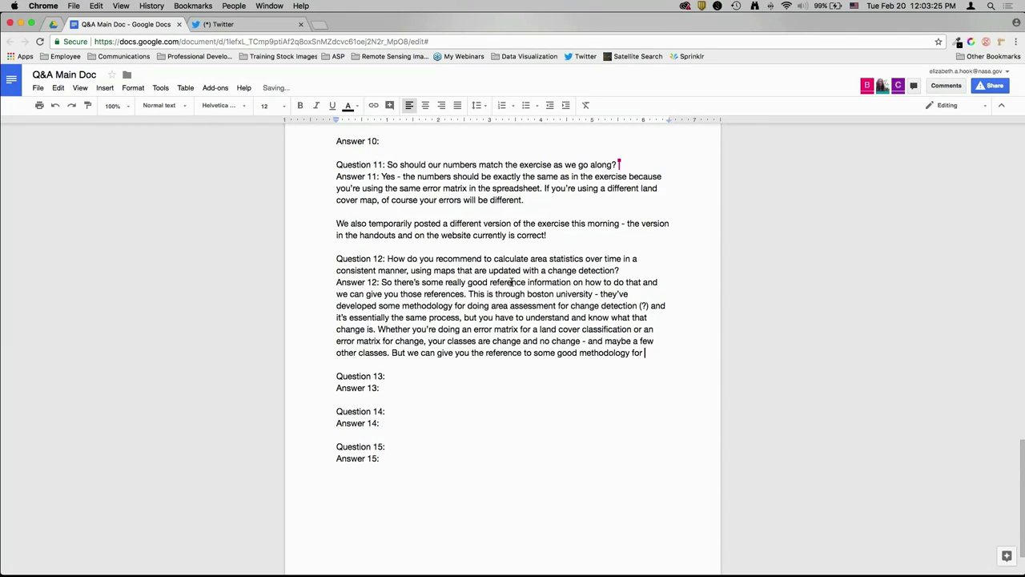
type(" doing erro")
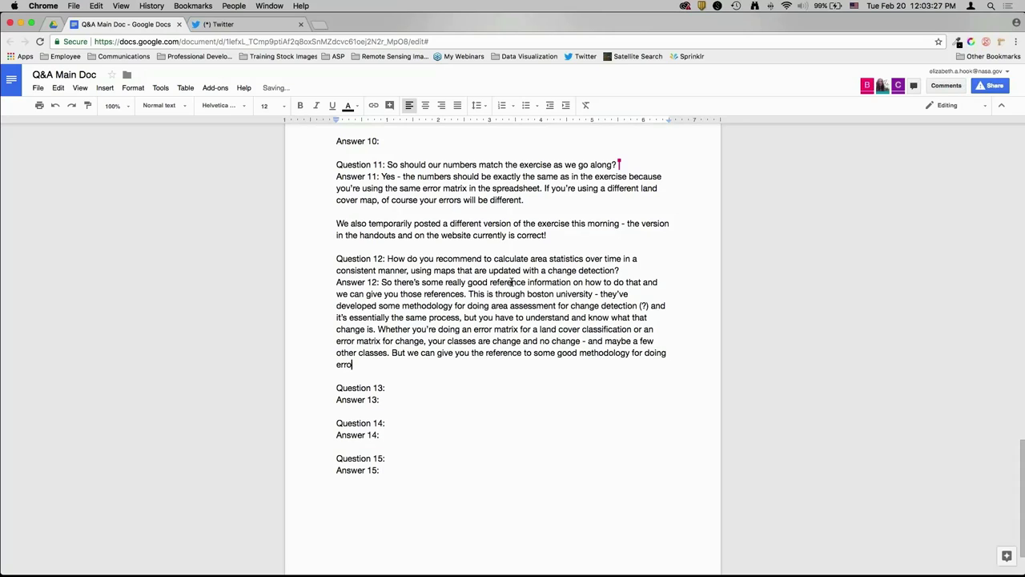
type("r matrices for change detection.")
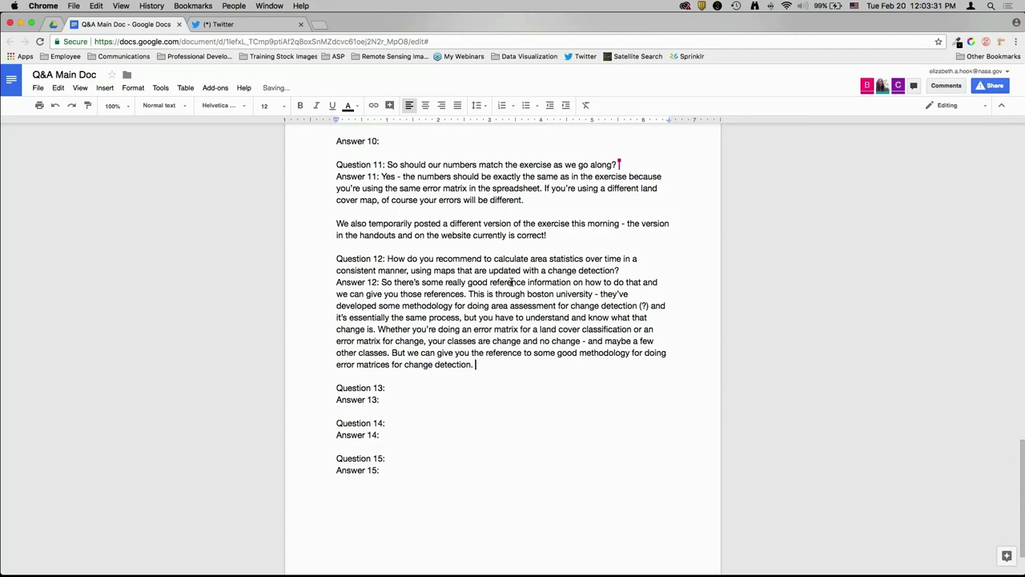
key("Return")
key("Return")
type("Beeoda website ")
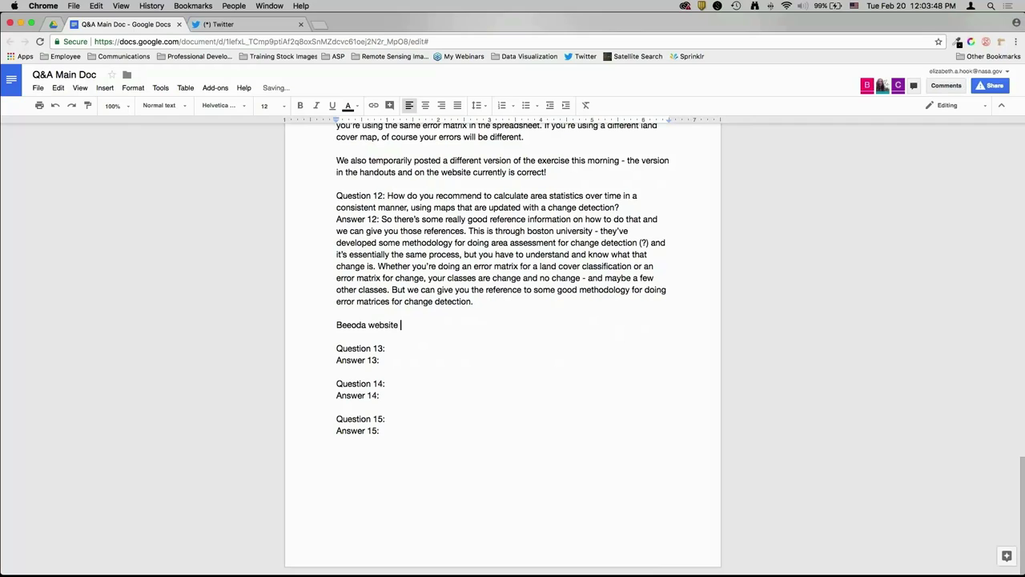
type("for Earth Observation Data An")
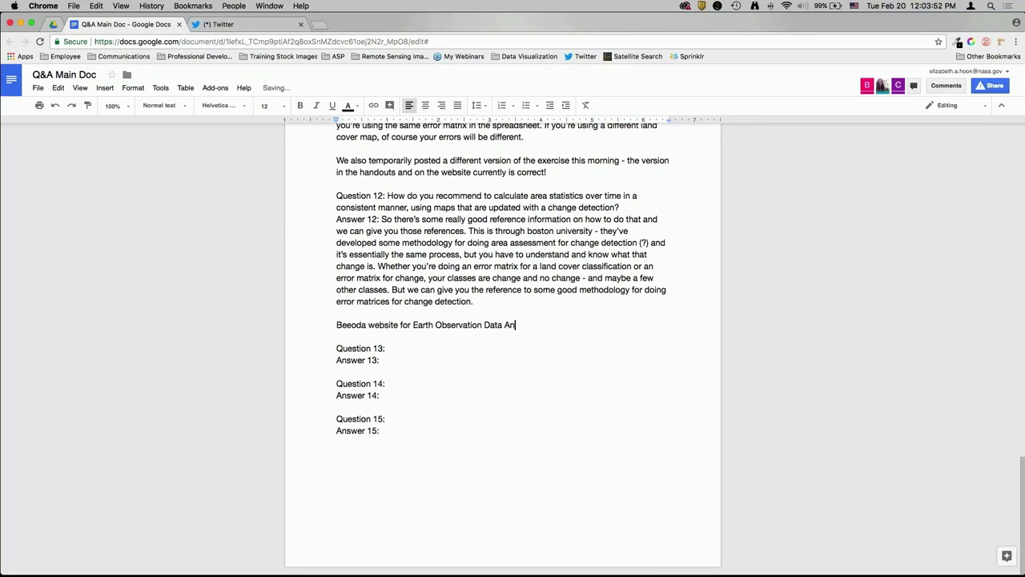
type("alysis: http://beeoda.org/")
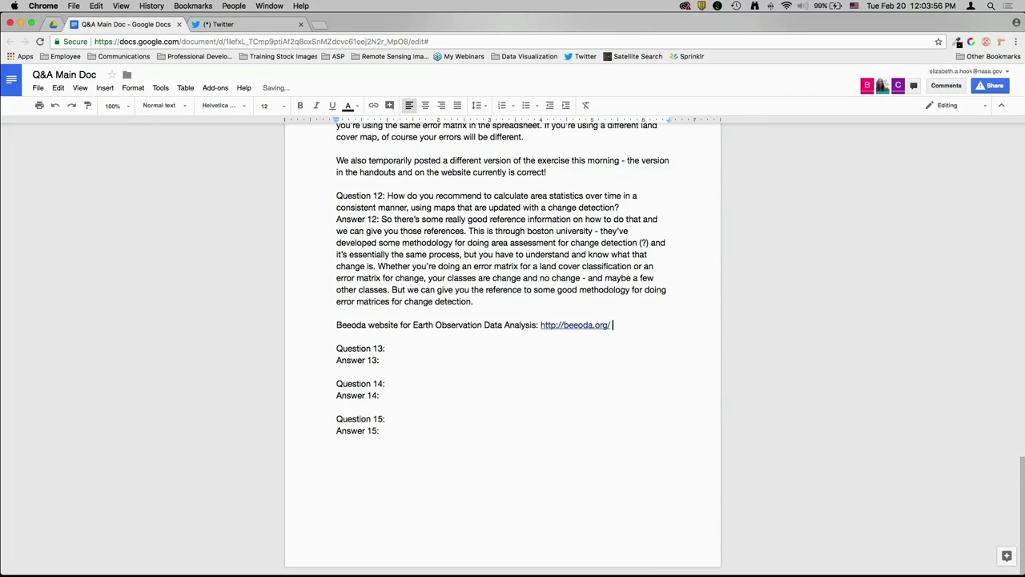
left_click(570, 346)
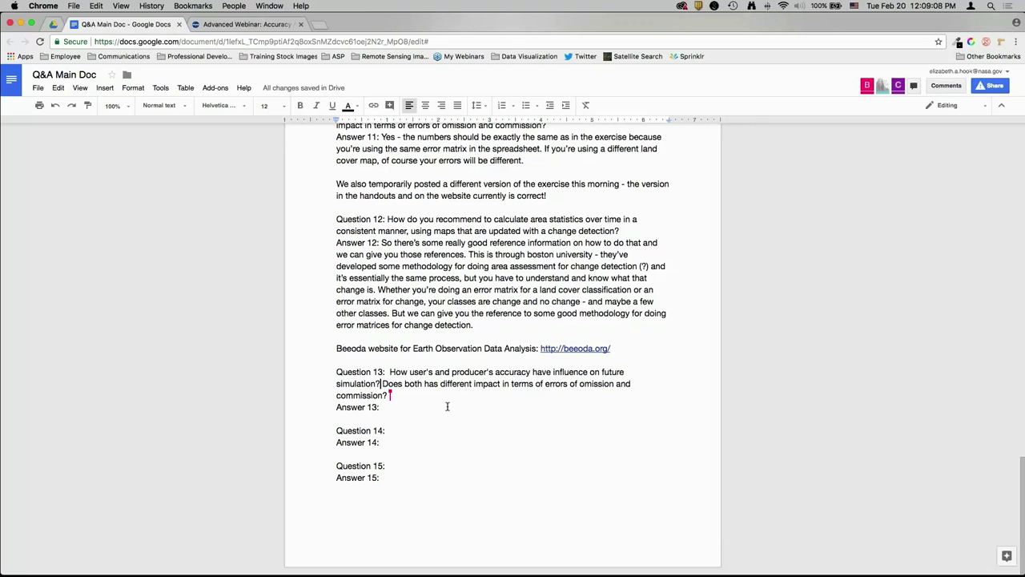
Begin the empty Answer 13 with "So, yes. The users and".
key("Left")
key("Left")
type("s")
key("BackSpace")
type("So, yes. The users and ")
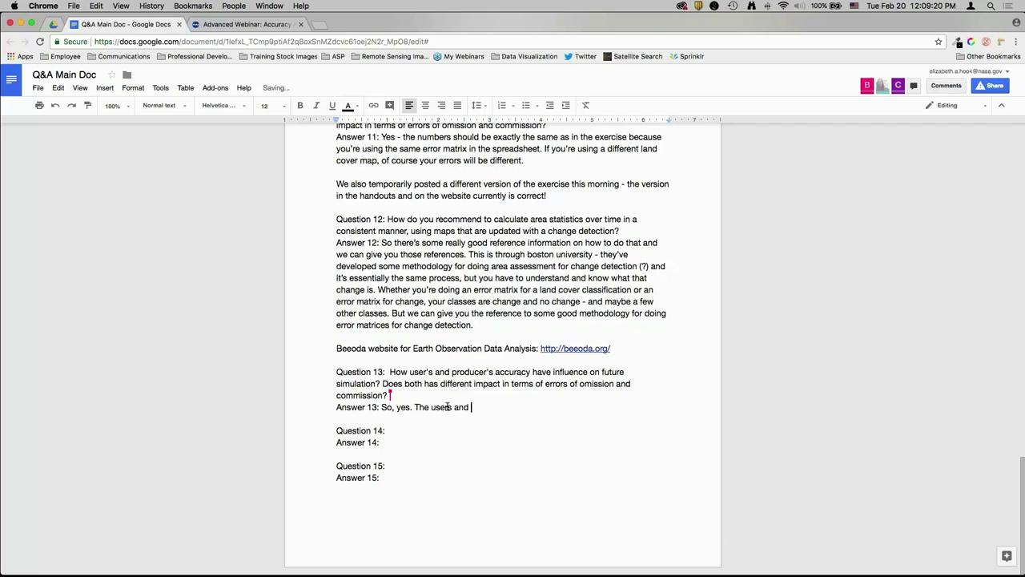
Continue Answer 13 with "producer's accuracy or errors of omission and comission - the same thing, essentially, just saying it in a different way.".
type("producer's accuracy or erros")
type(" of om")
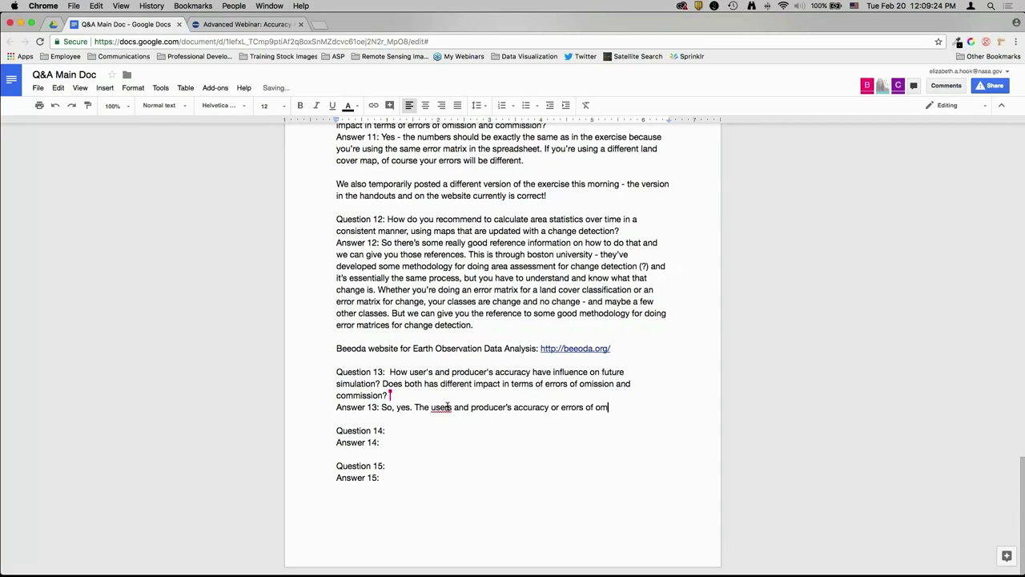
type("ission and comission - th")
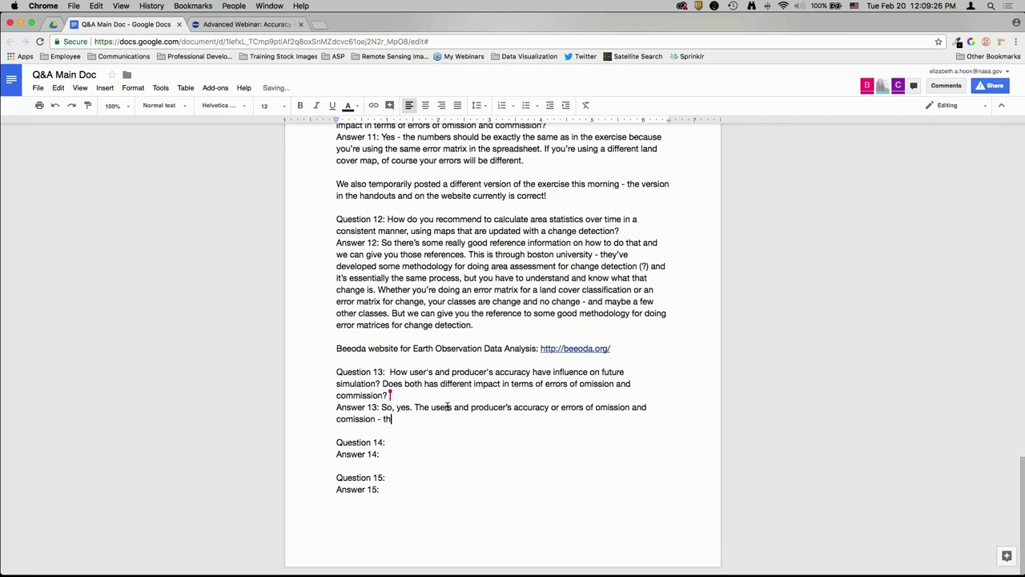
type("e same thing, essentia")
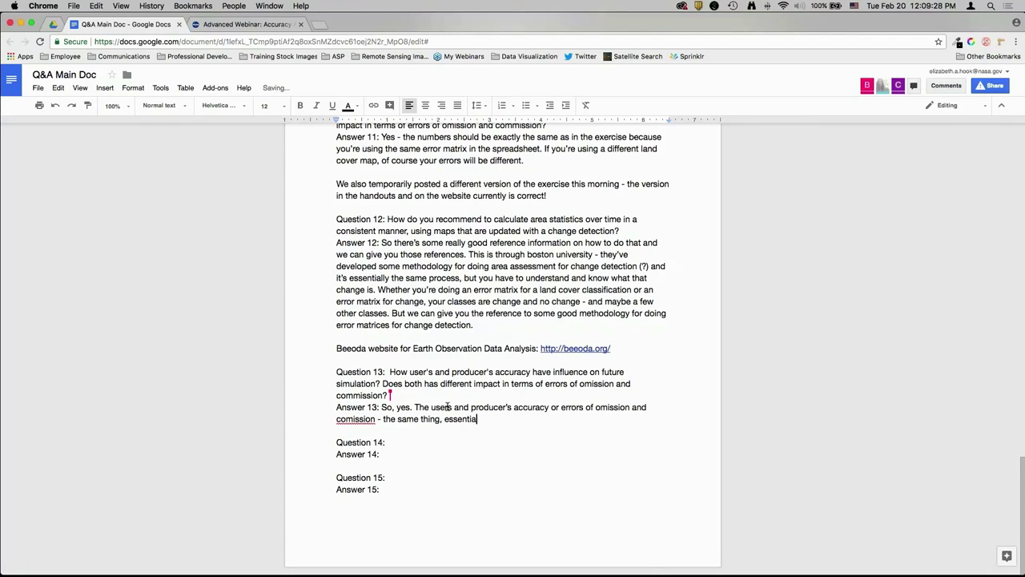
type("lly  just saying it in a different way. ")
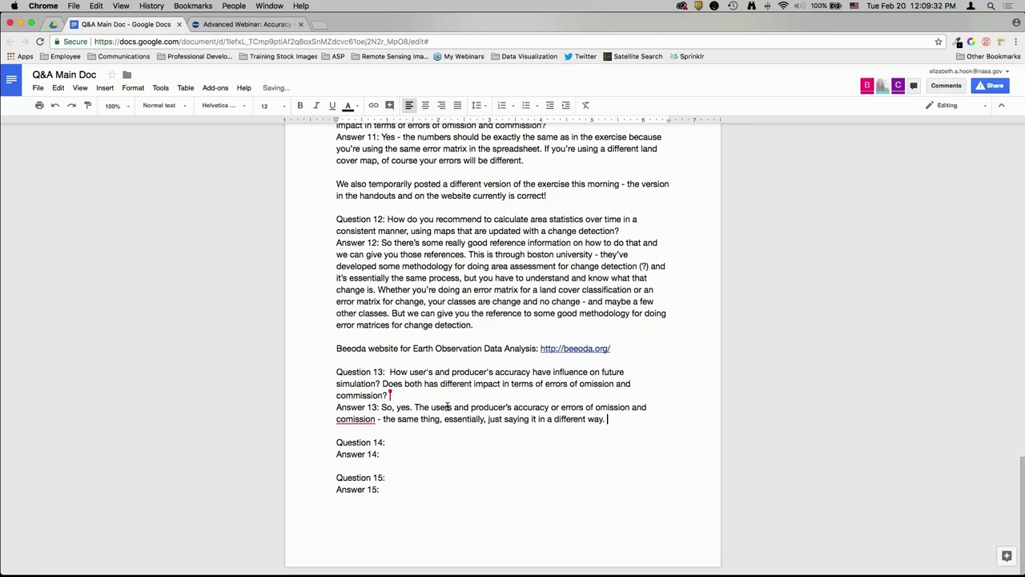
Continue Answer 13 with "Gives you an idea of where you're including pixels in a classified image when you shouldn't be and".
type("Gives you an idea of wher")
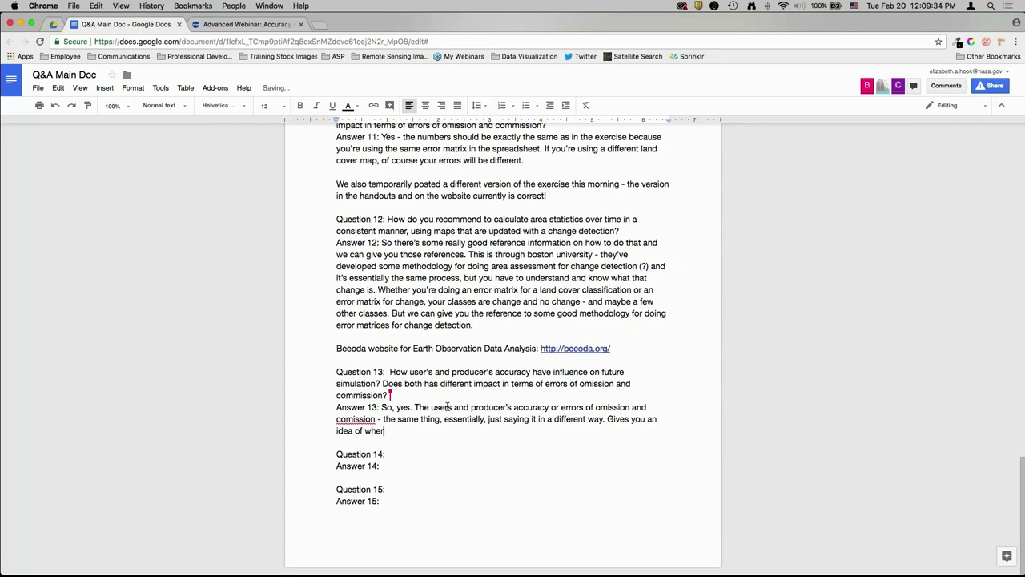
type("e you're including pixels in a classified")
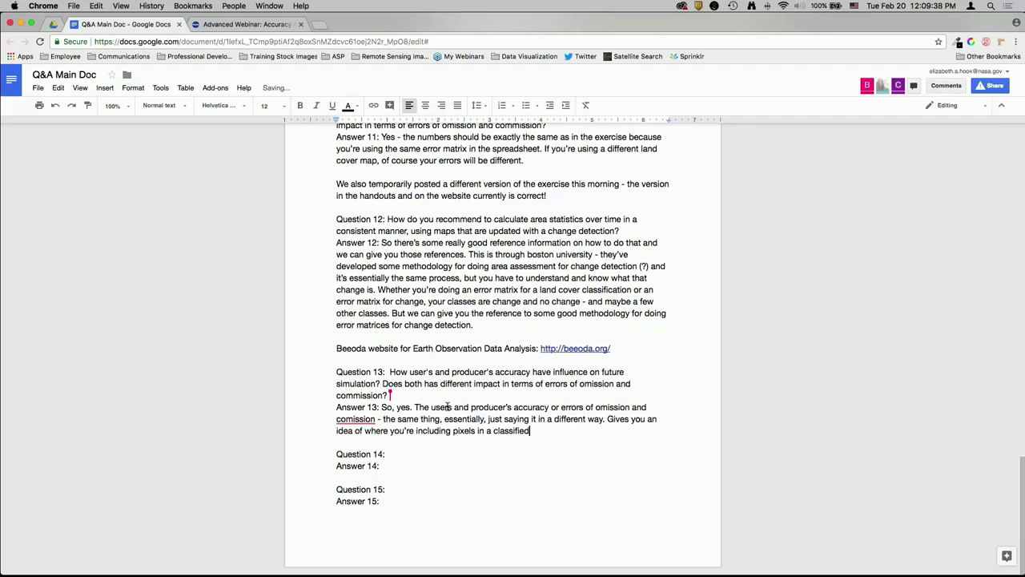
type(" image when you shouldn't be and exclud")
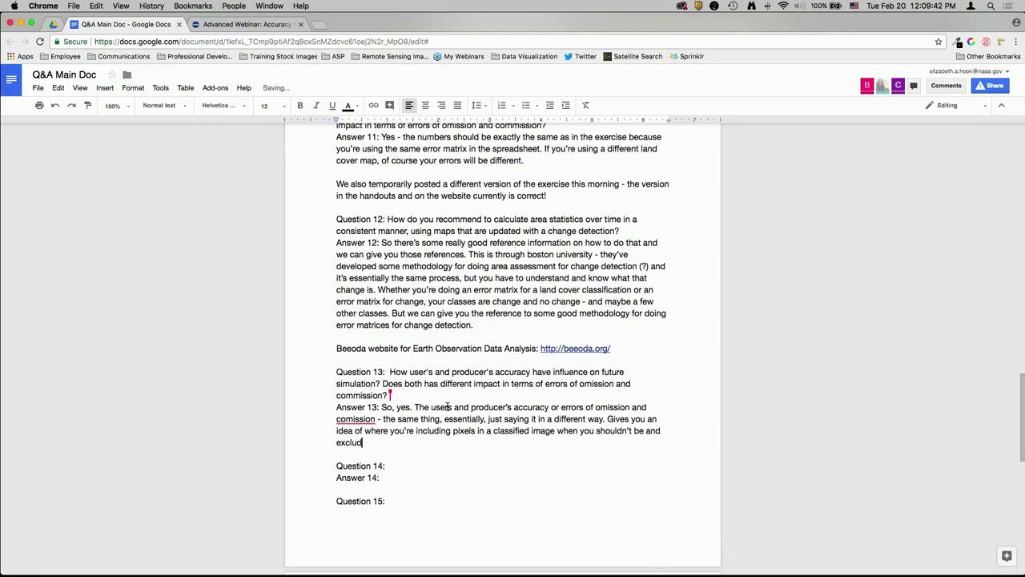
Continue Answer 13 with "excluding them in another class. It gives you an idea of where your confusion is.".
type("ing them in another class. It gives you an dea")
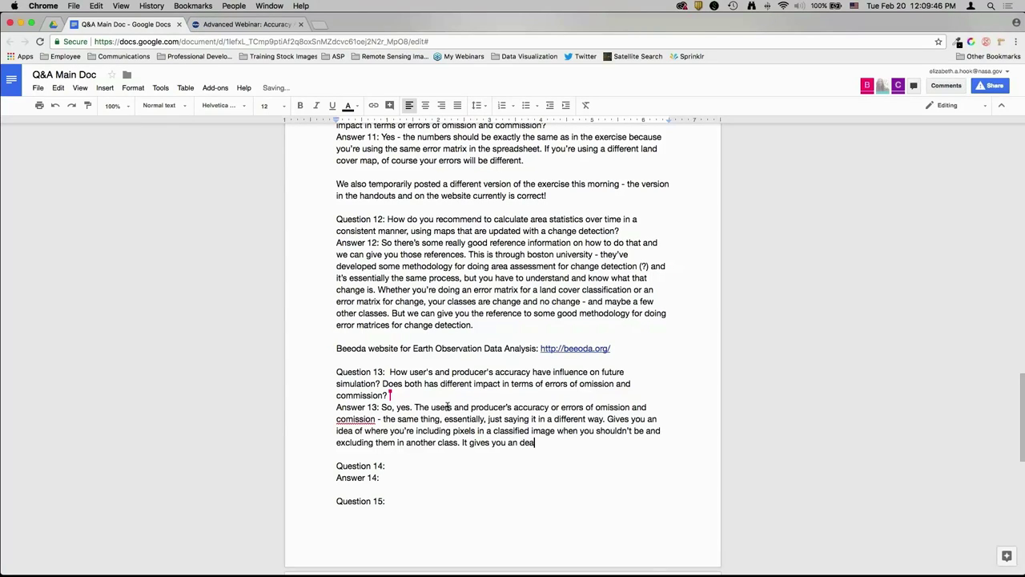
key("BackSpace")
key("BackSpace")
type("idea of where your confusion is. That's wh")
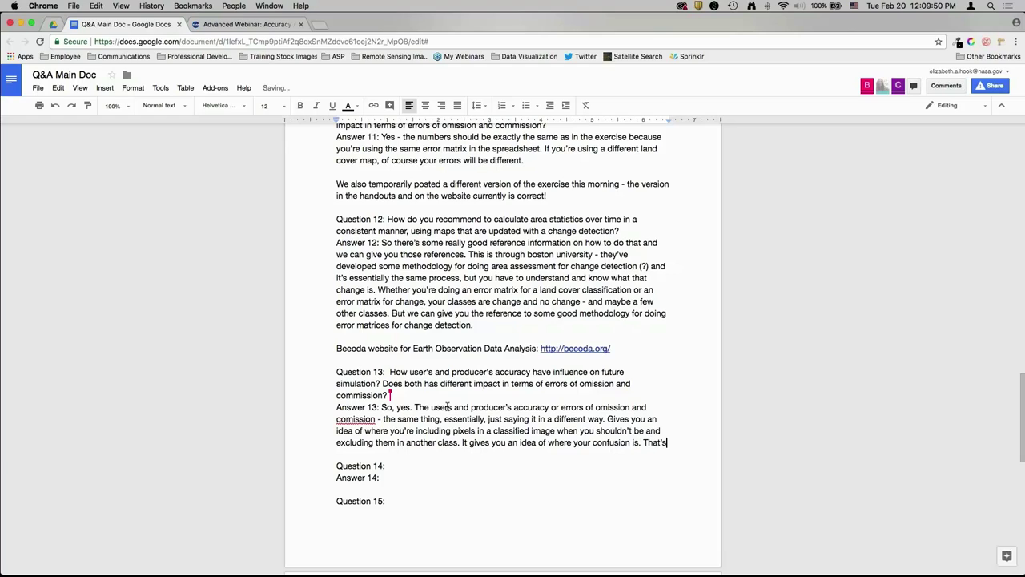
Continue Answer 13 with "Their value is really in understanding which classes you're confusing with each other".
key("BackSpace")
key("BackSpace")
key("BackSpace")
key("BackSpace")
key("BackSpace")
key("BackSpace")
key("BackSpace")
type("eir value is really in und")
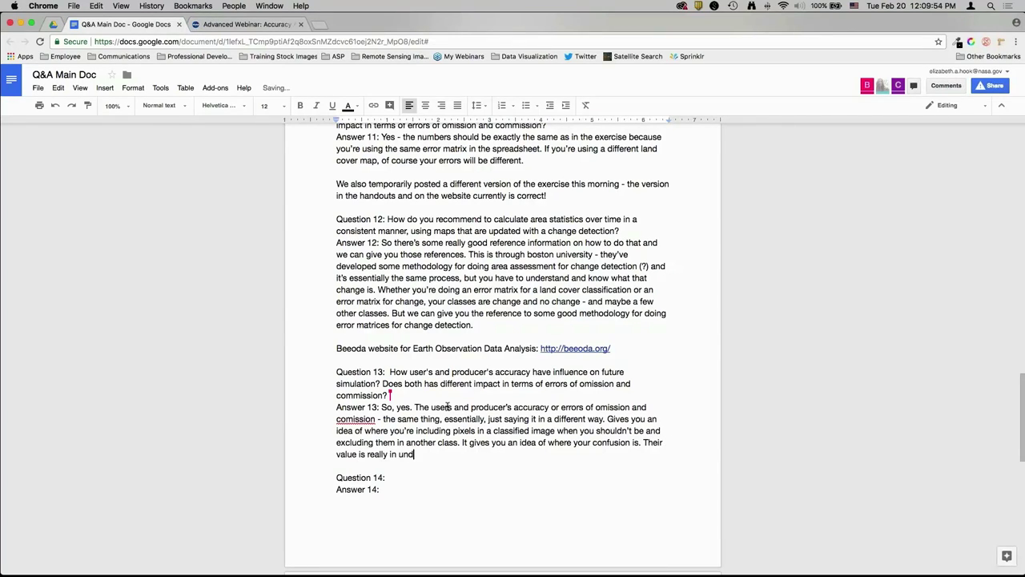
type("erstanding which class")
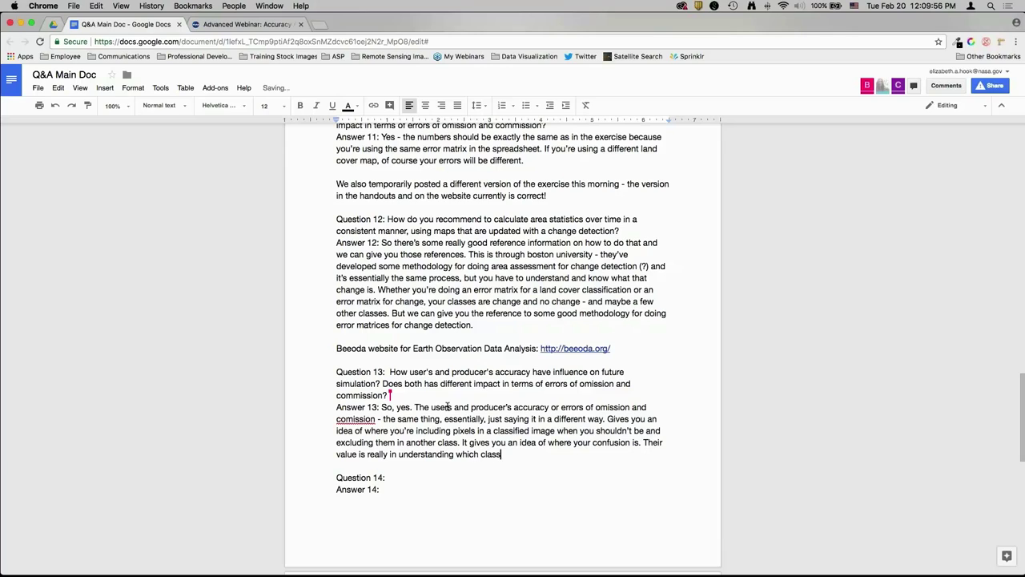
type("es yourre confusing with each other")
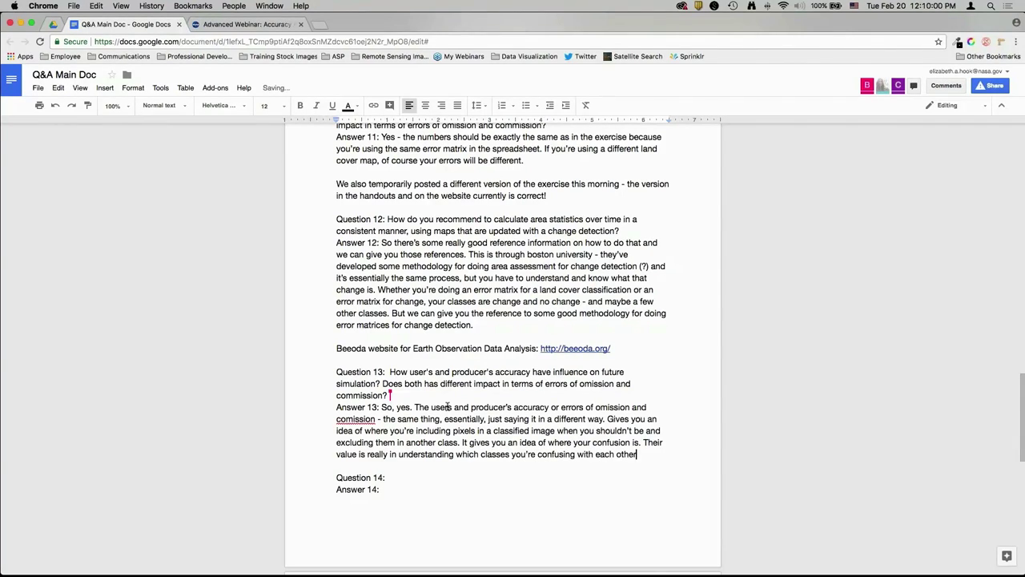
Continue Answer 13 with "Then you can go back and redo your classification and figure out how to separate those classes better.".
type(". Then you can go back a")
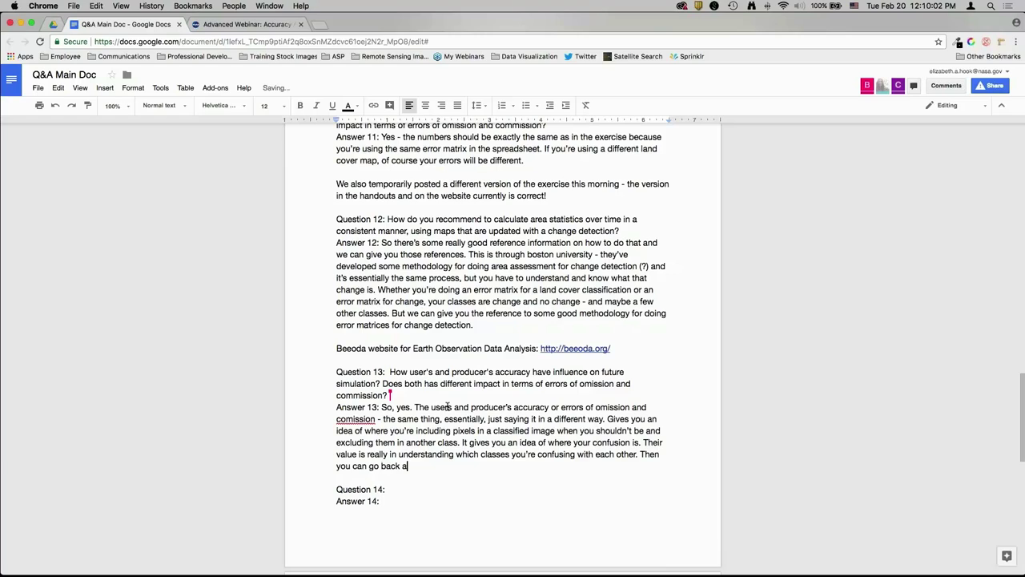
type("nd redo your classification and fig")
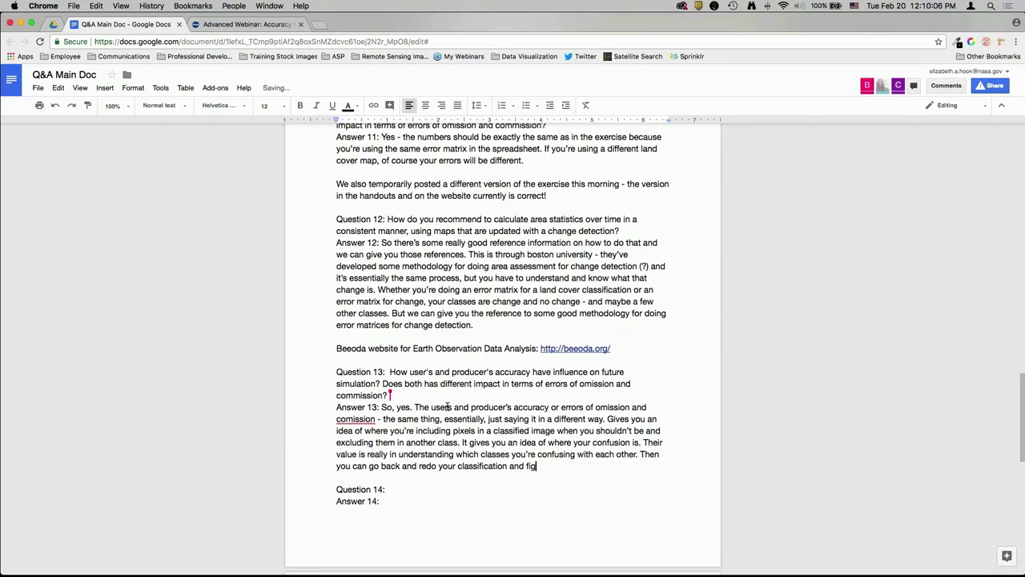
type("tuure out how to separate those c")
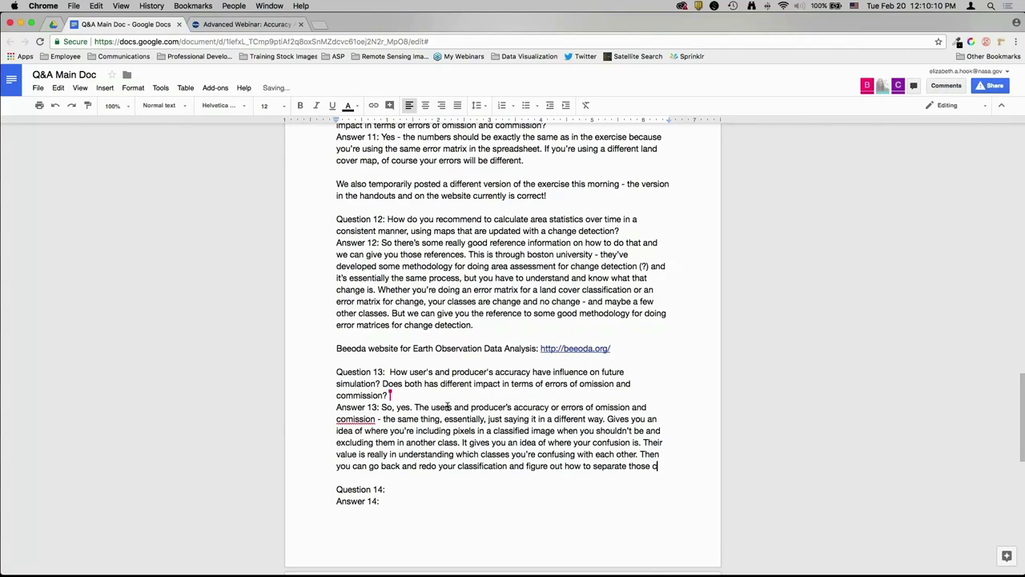
type("lasses better. Or you c")
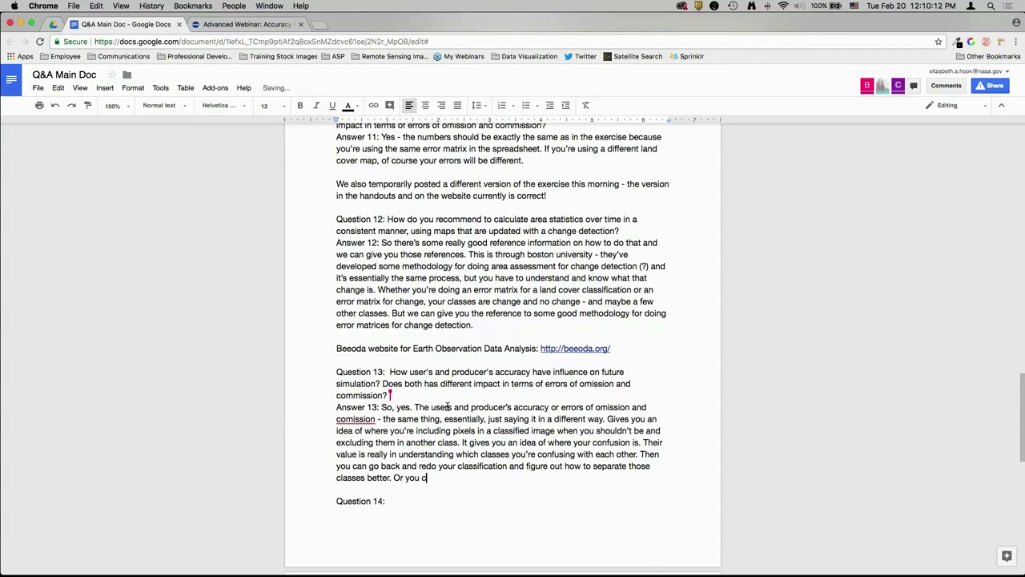
Continue Answer 13 with "Or you can say that when using your map, you'll have confusion between certain classes".
type("an say that when using your map, you'll")
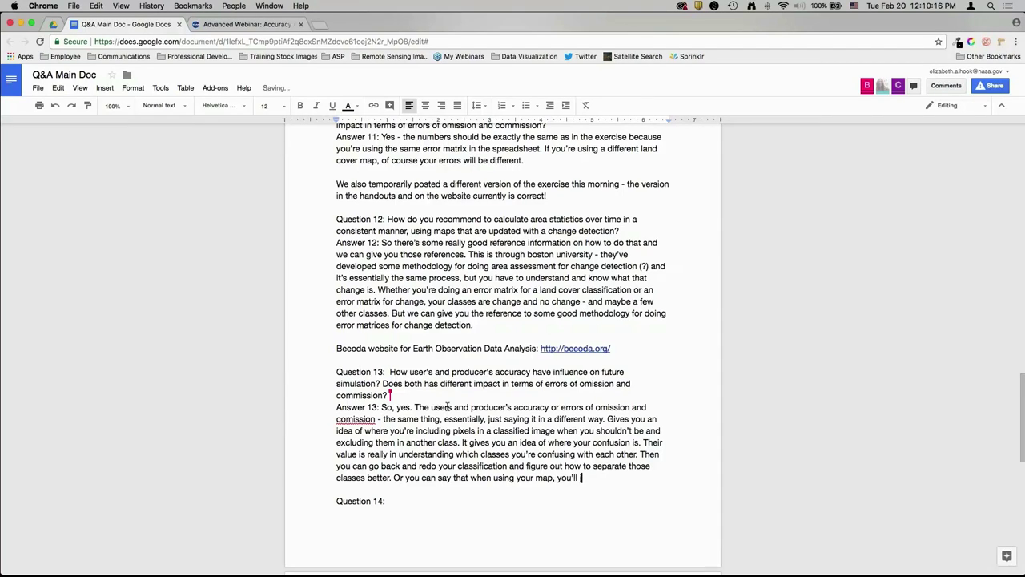
type(" have confusion between ce")
type("rtain cl")
type("asses")
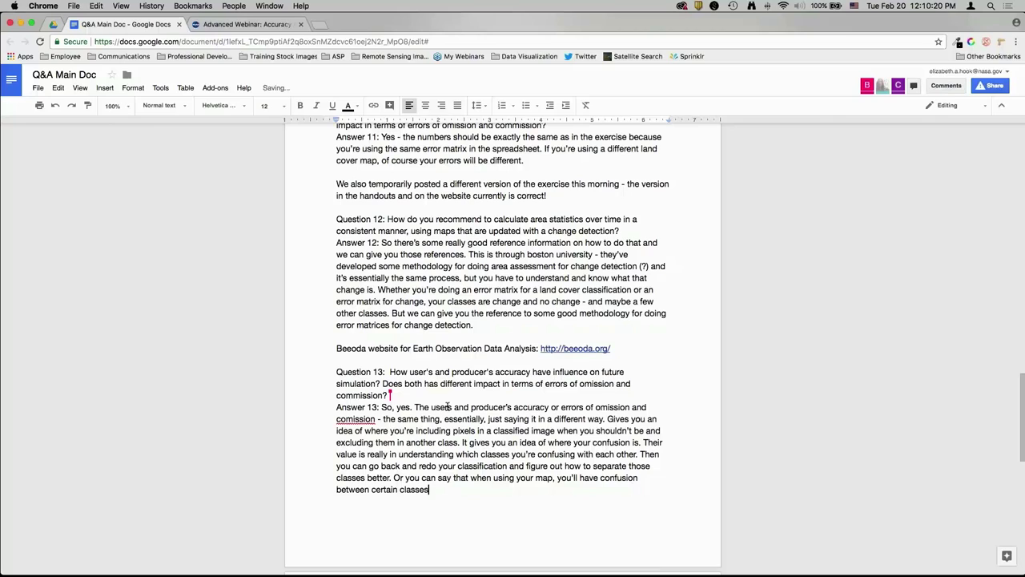
Finish Answer 13 with "Those are the best uses of errors of omission or commission (or user's and producer's accuracy)." and correct "comission" to "commission".
type(". Those are the best uses of error")
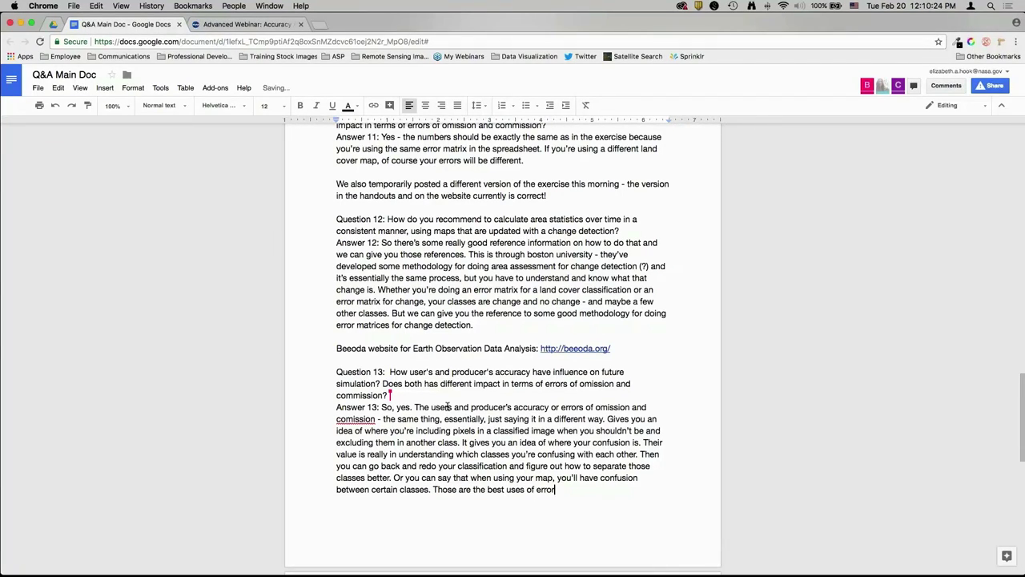
type("s of omission or commission (or user's and pr")
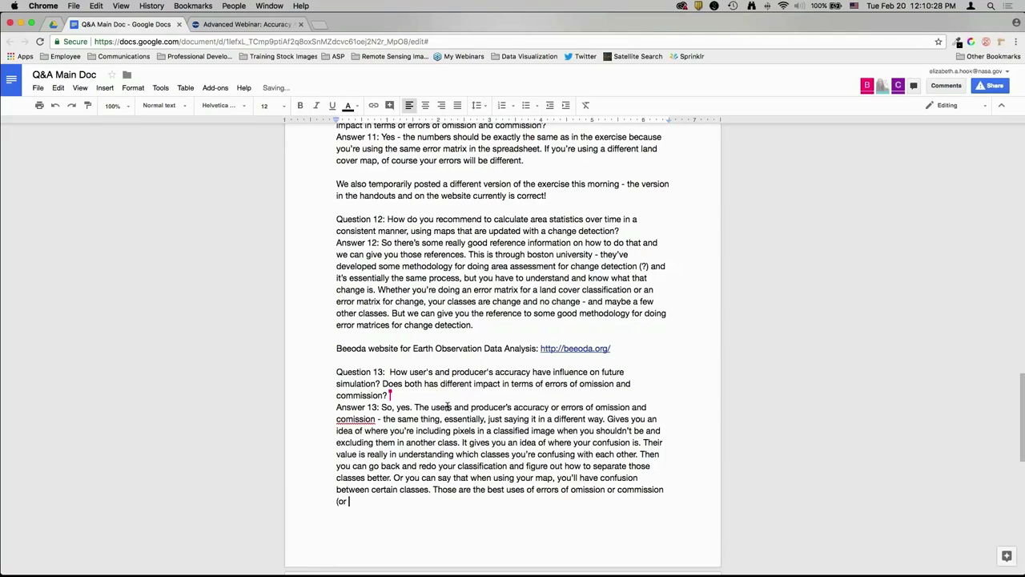
type("oducer's accuracy).")
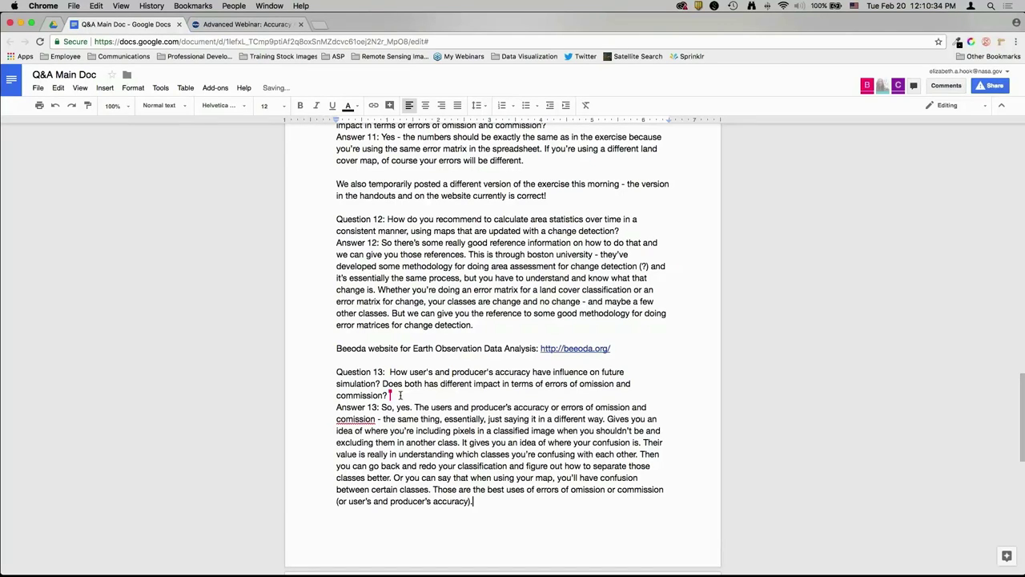
left_click(349, 419)
type("m")
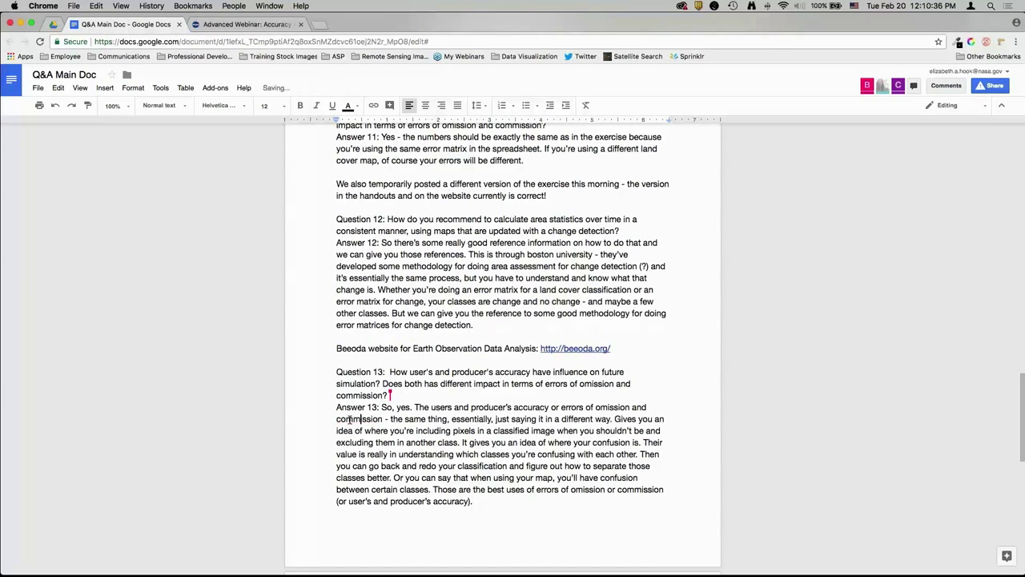